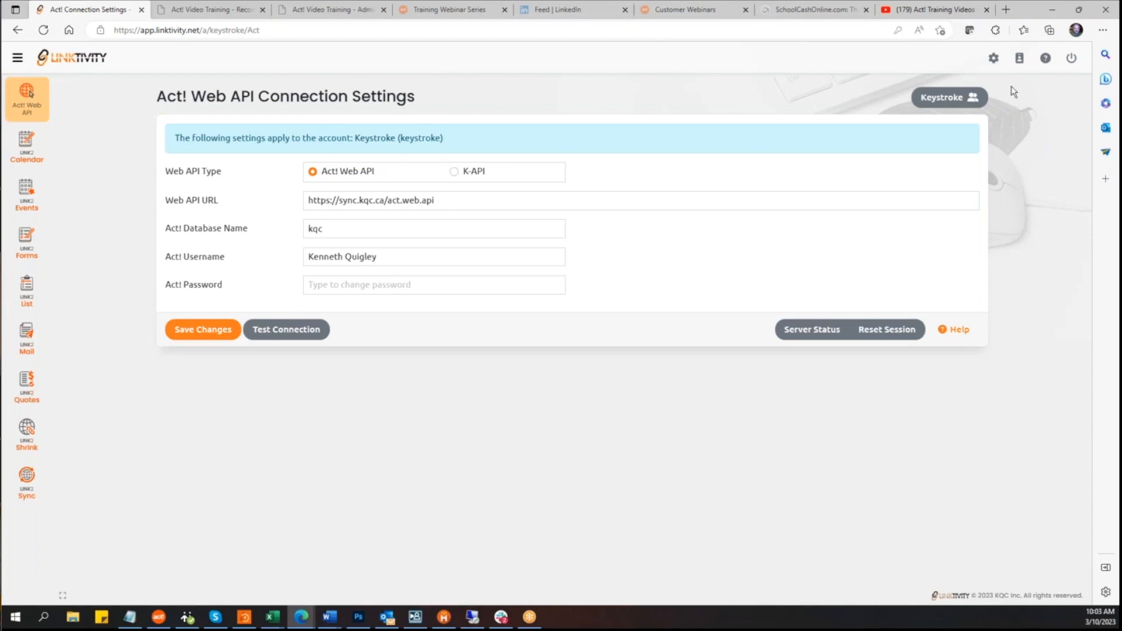
Step: View the account's subscriptions summary and open the voucher redemption page
{"action": "left_click", "coordinate": [1018, 59]}
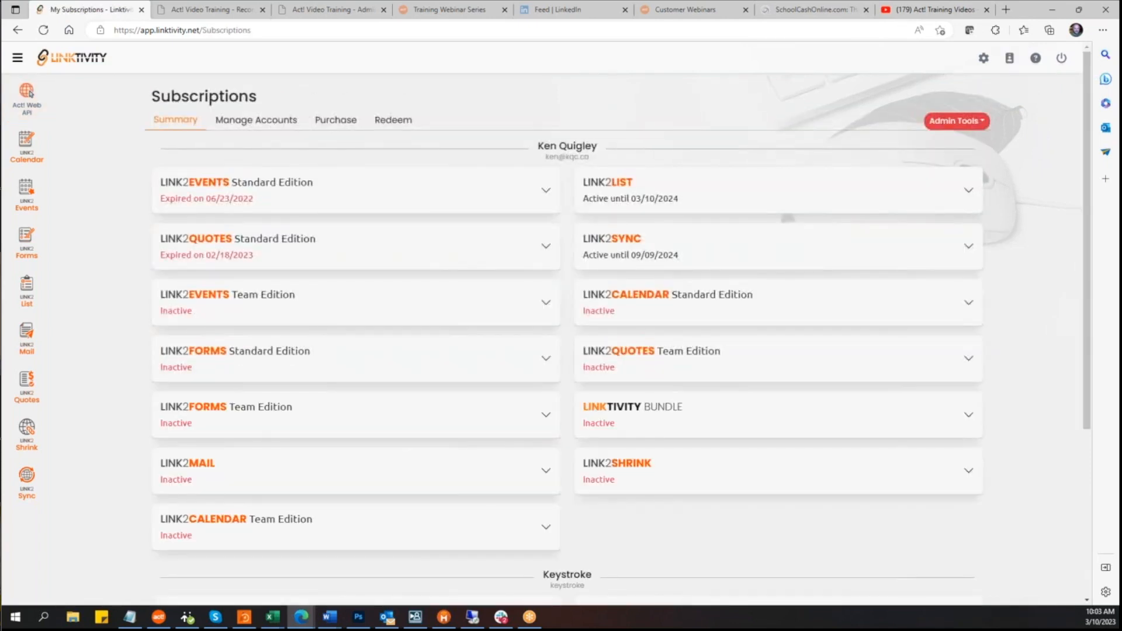
{"action": "left_click", "coordinate": [391, 121]}
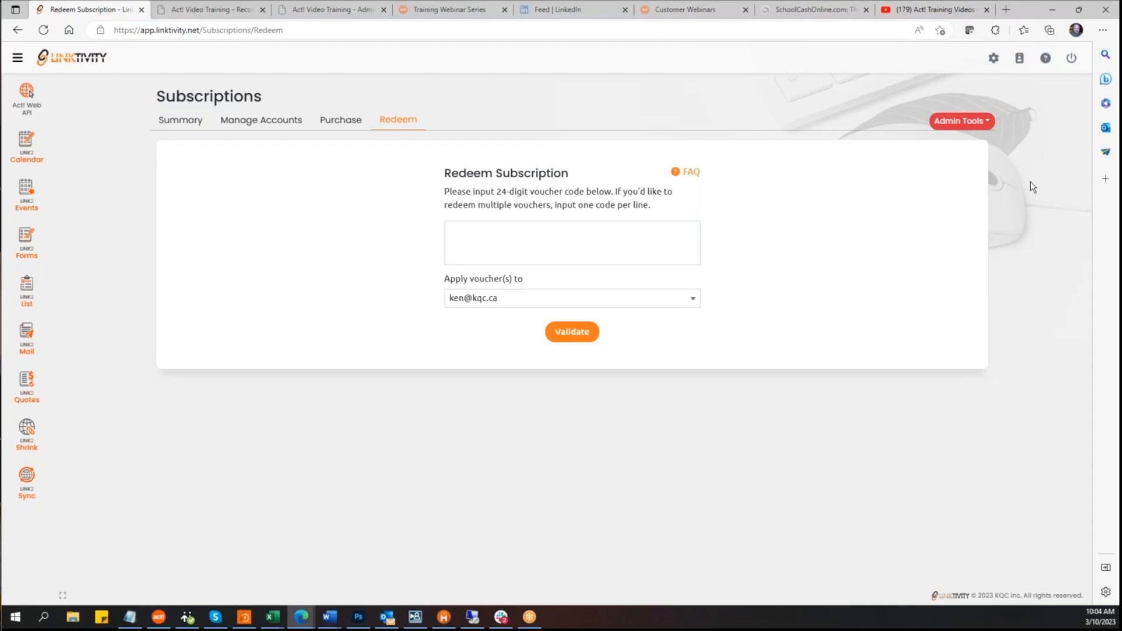
Step: Open the Link2Quotes settings and review the Act! Field Mapping for the opportunity table
{"action": "left_click", "coordinate": [33, 387]}
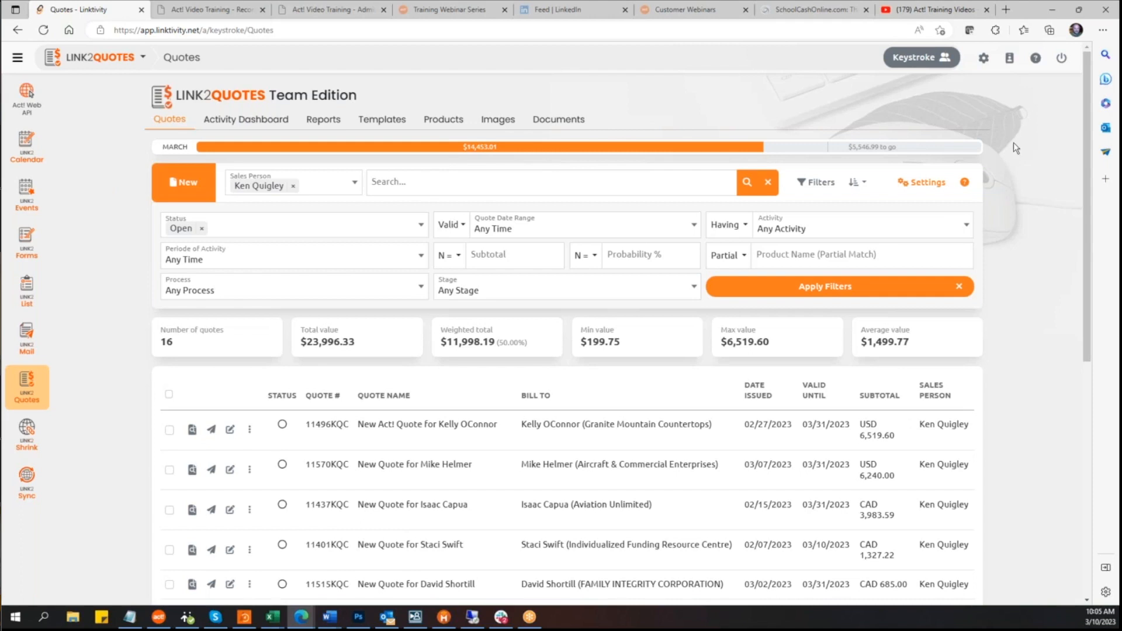
{"action": "left_click", "coordinate": [929, 183]}
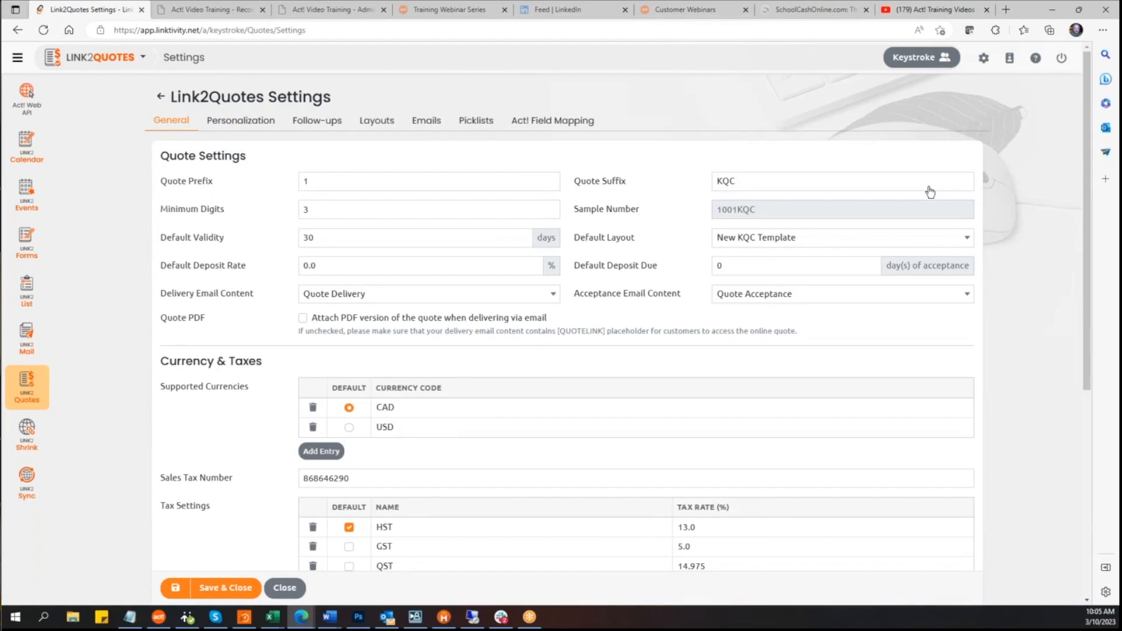
{"action": "left_click", "coordinate": [567, 122]}
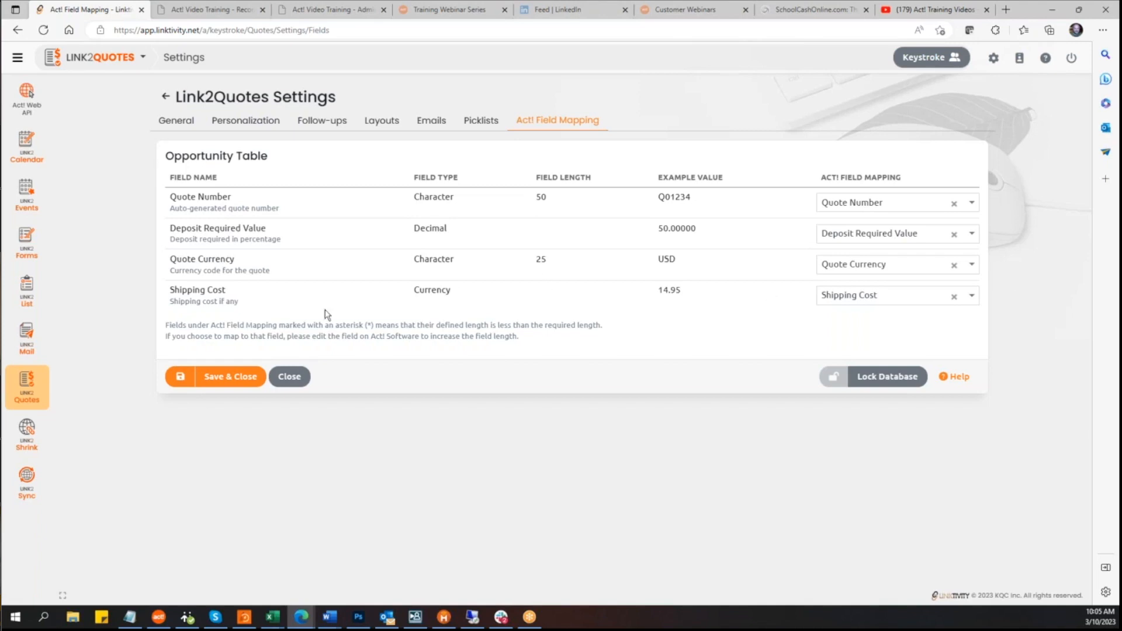
{"action": "left_click", "coordinate": [233, 379]}
Step: Switch to the Act! desktop application window
{"action": "key", "text": "alt+Tab"}
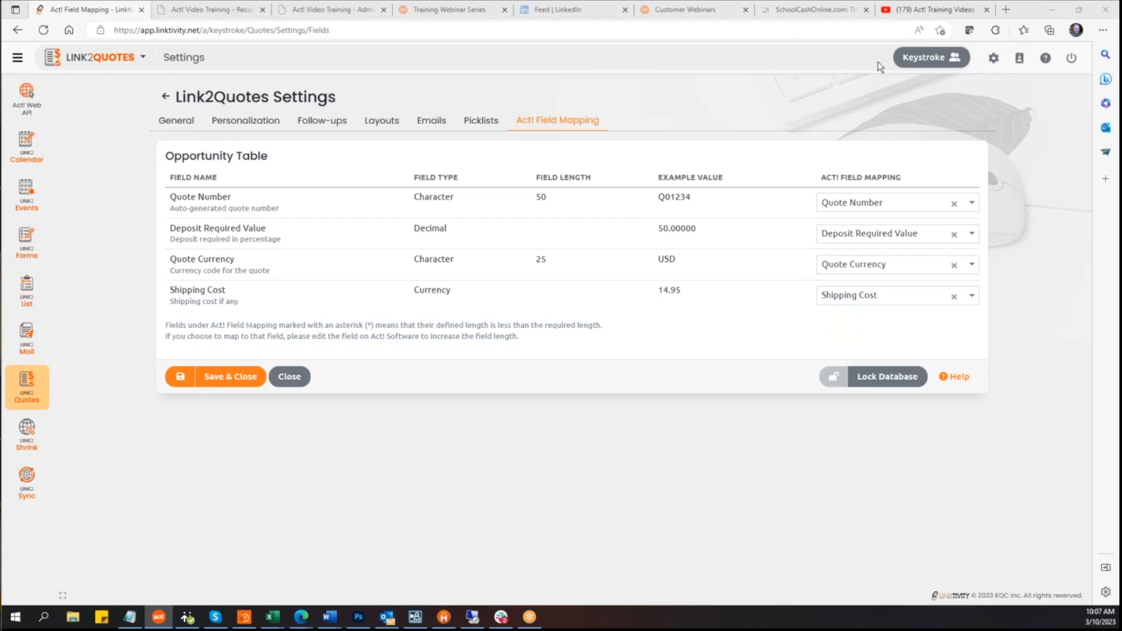
{"action": "key", "text": "alt+Tab"}
{"action": "left_click_drag", "start_coordinate": [776, 24], "coordinate": [466, 45]}
{"action": "double_click", "coordinate": [465, 45]}
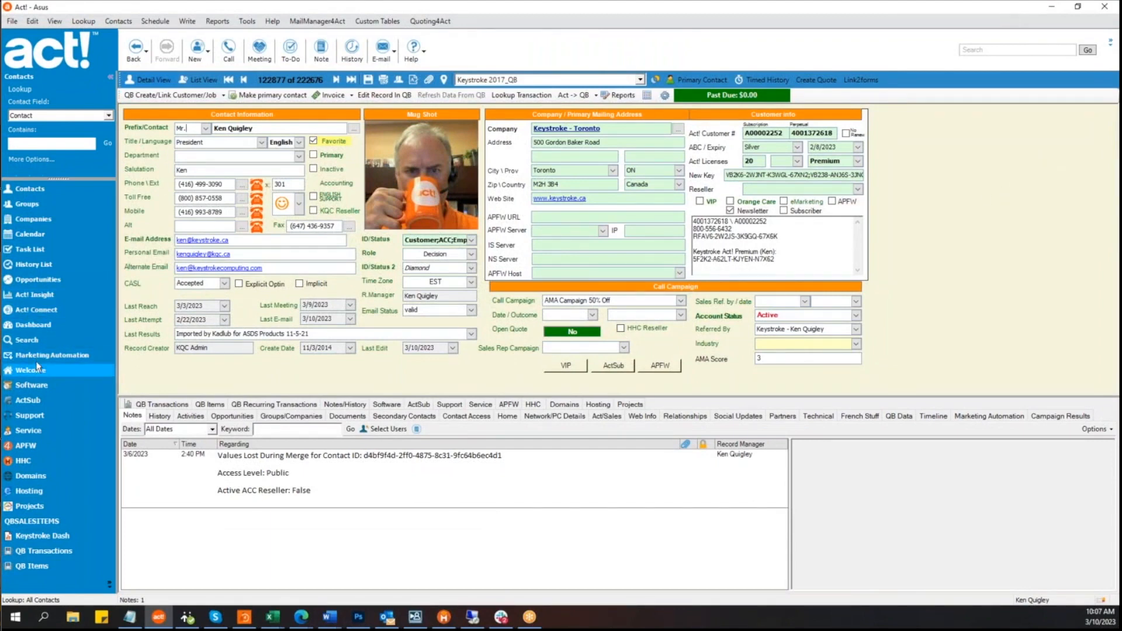
Step: Open the QuoteWerks for Towerwall opportunity from the Opportunities list
{"action": "left_click", "coordinate": [39, 281]}
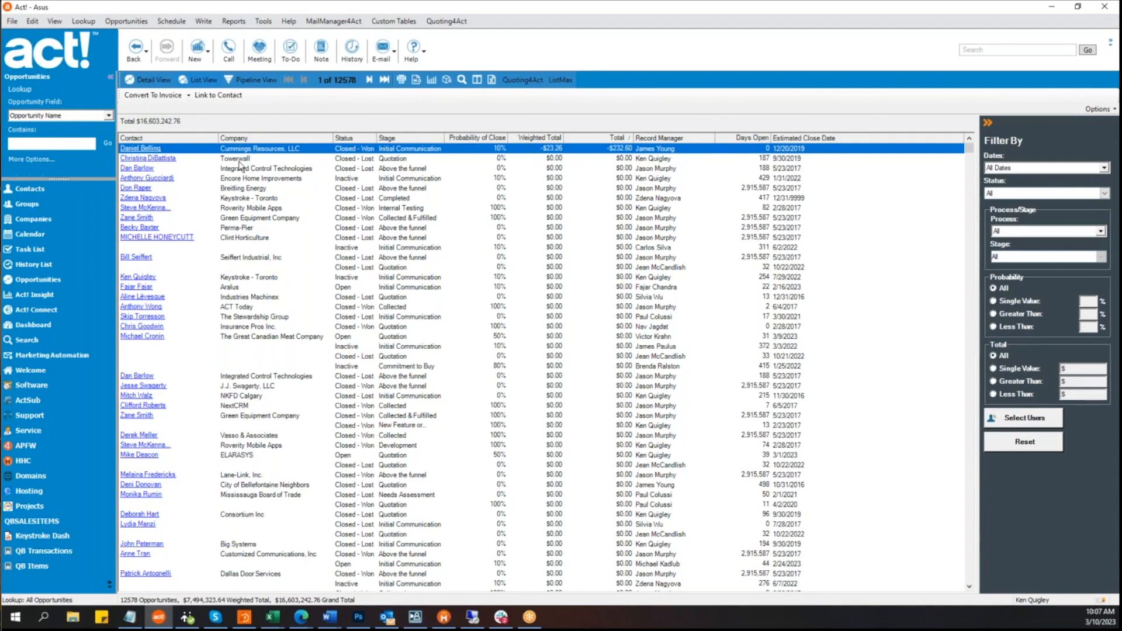
{"action": "left_click", "coordinate": [242, 159]}
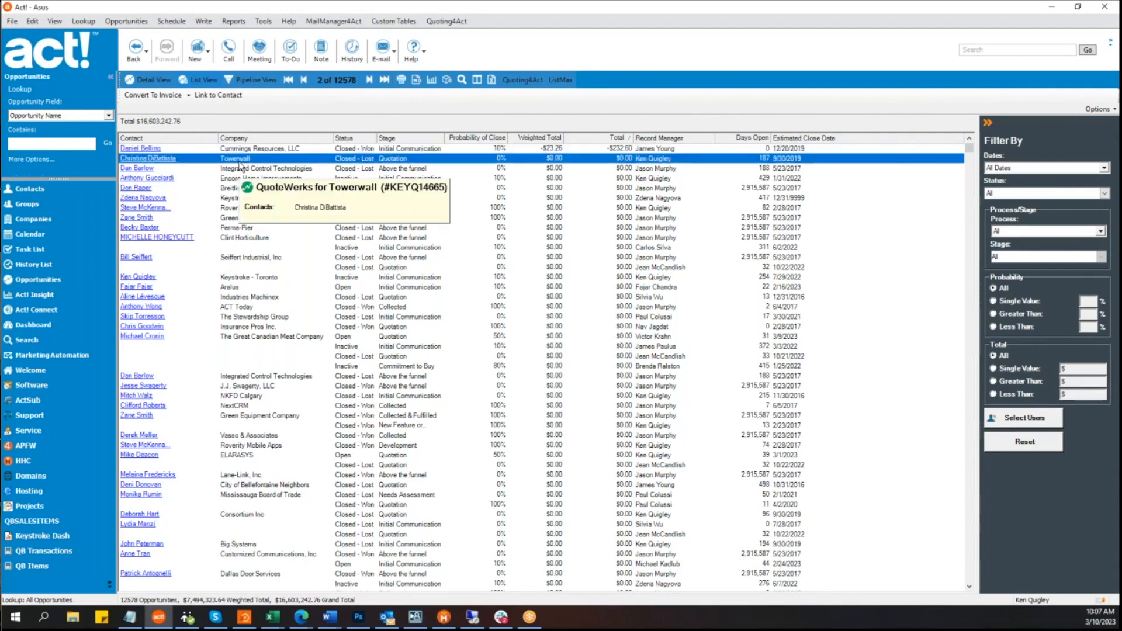
{"action": "double_click", "coordinate": [239, 161]}
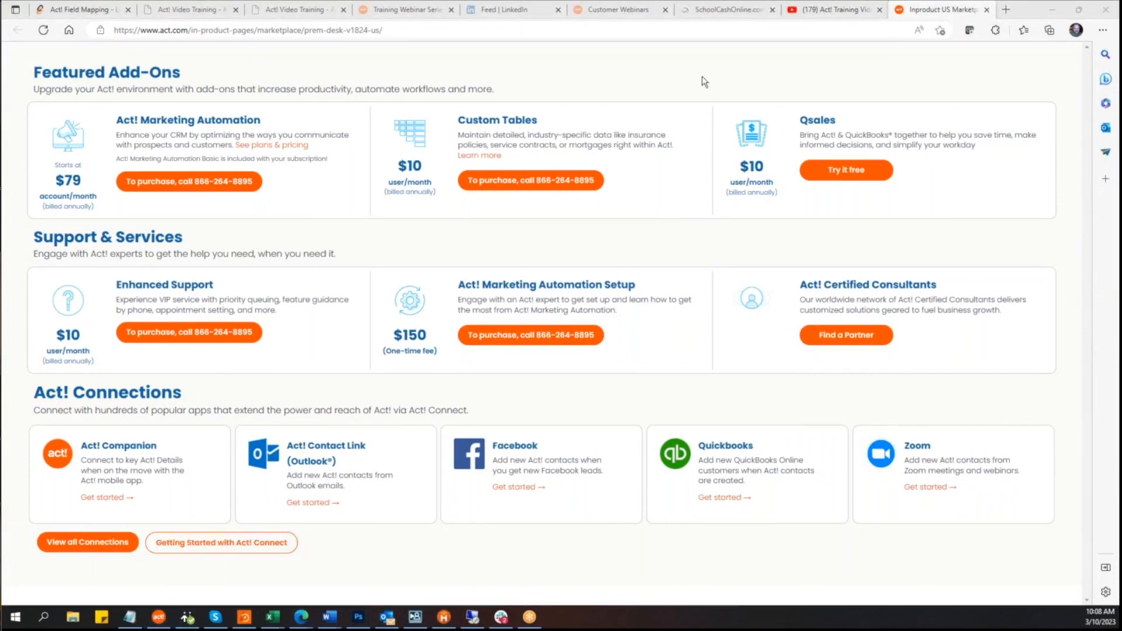
Step: Minimize the browser windows showing the Act! add-ons marketplace pages
{"action": "left_click", "coordinate": [1053, 14]}
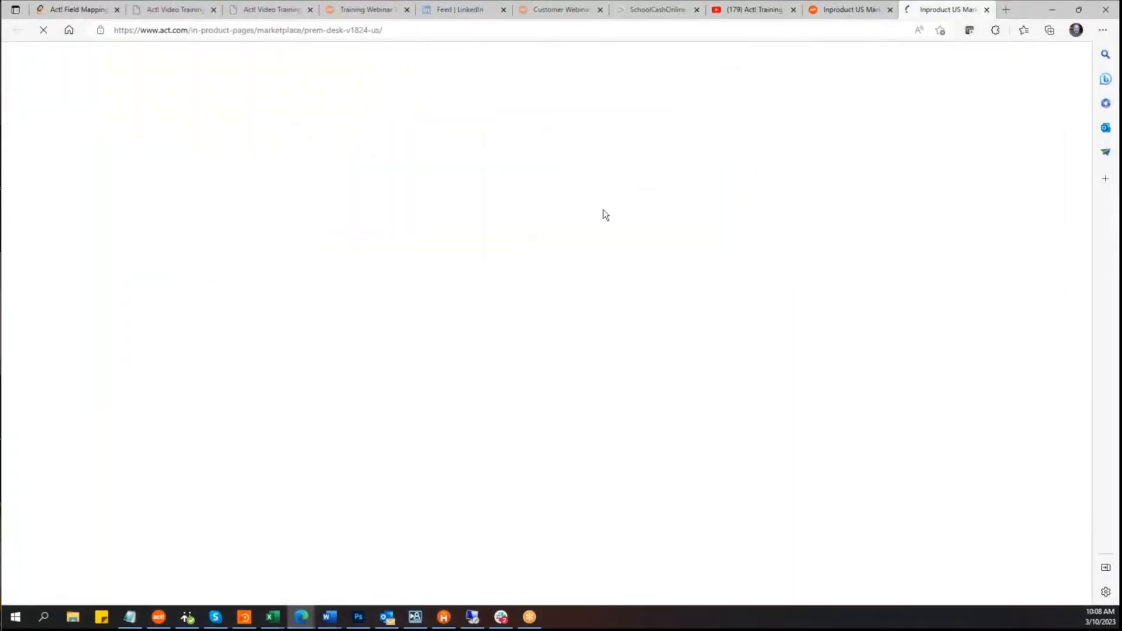
{"action": "left_click", "coordinate": [1047, 9]}
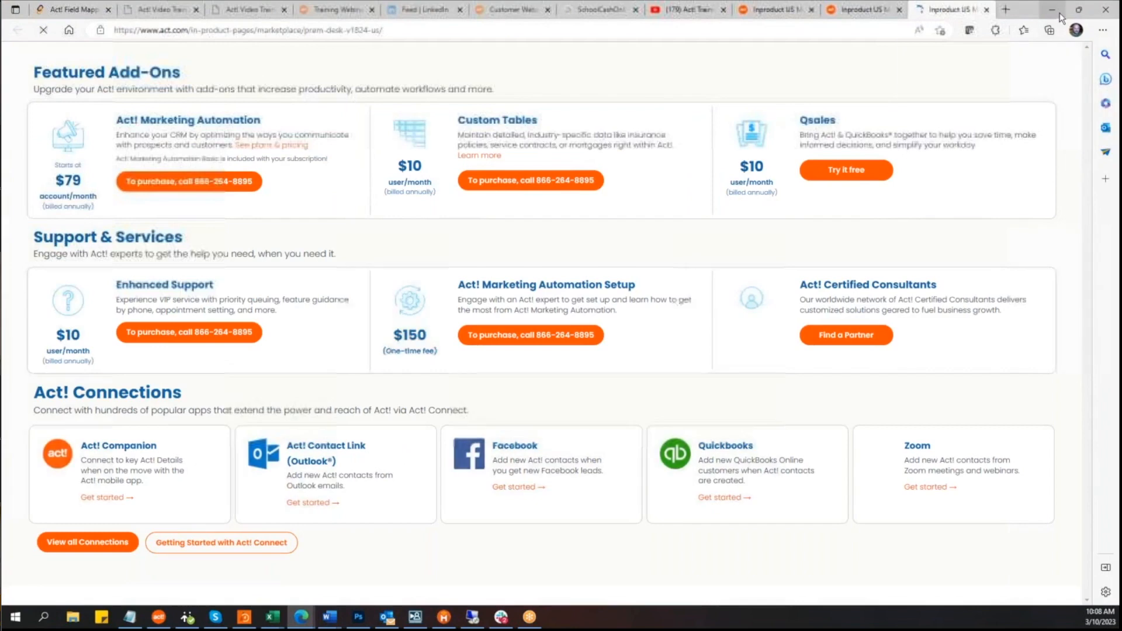
{"action": "left_click", "coordinate": [1055, 9]}
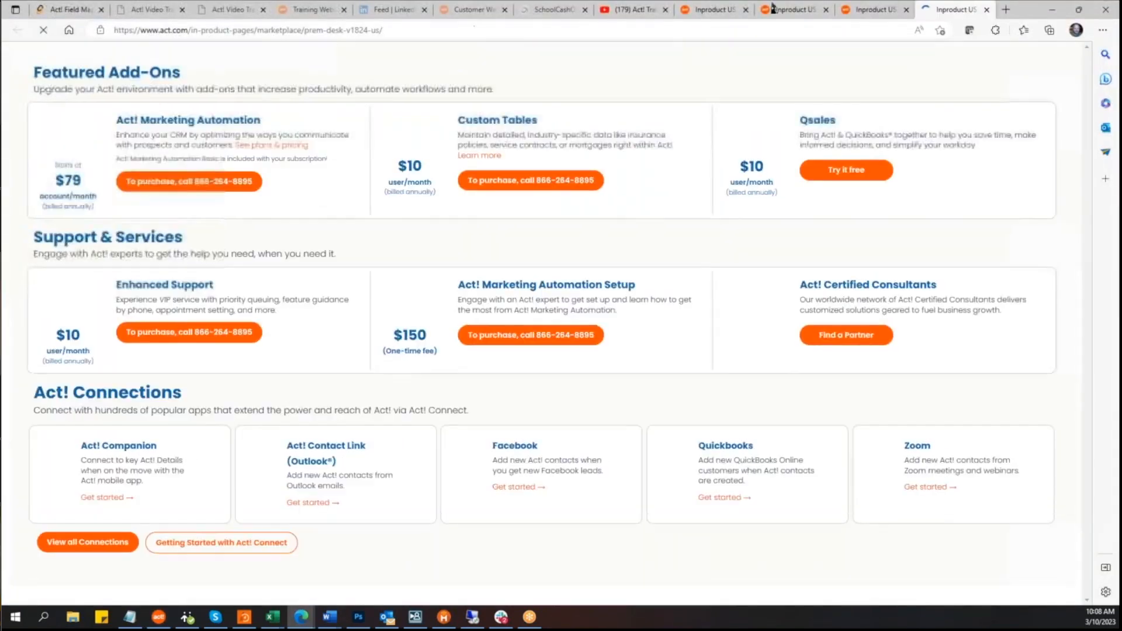
{"action": "left_click", "coordinate": [1052, 10]}
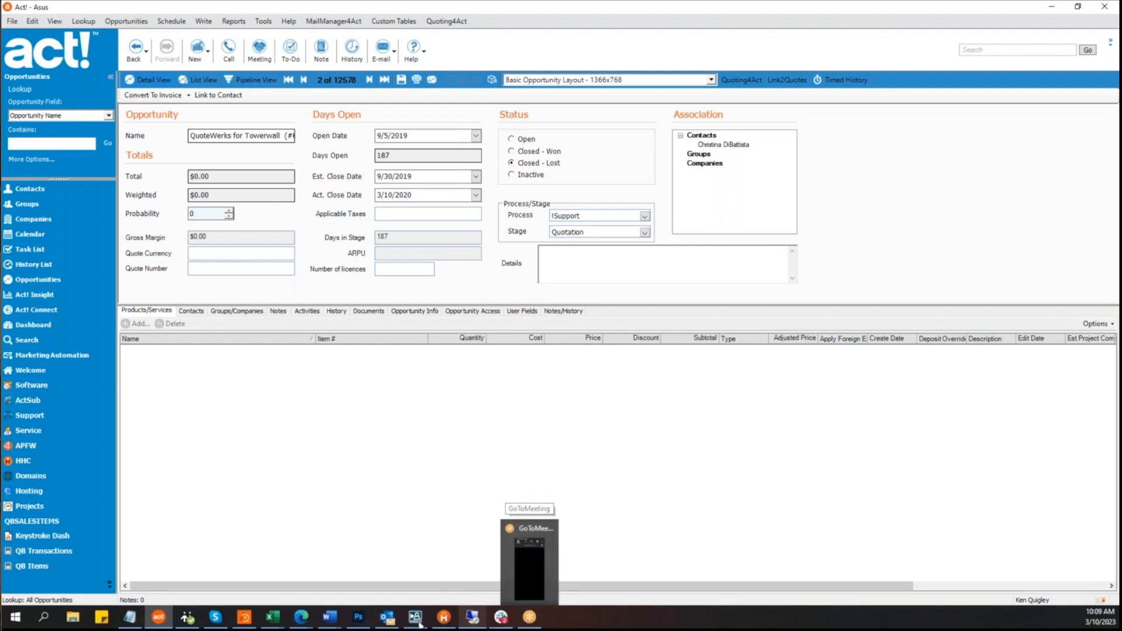
Step: Return to the browser's Link2Quotes settings and open the quote Layouts list
{"action": "mouse_move", "coordinate": [304, 616]}
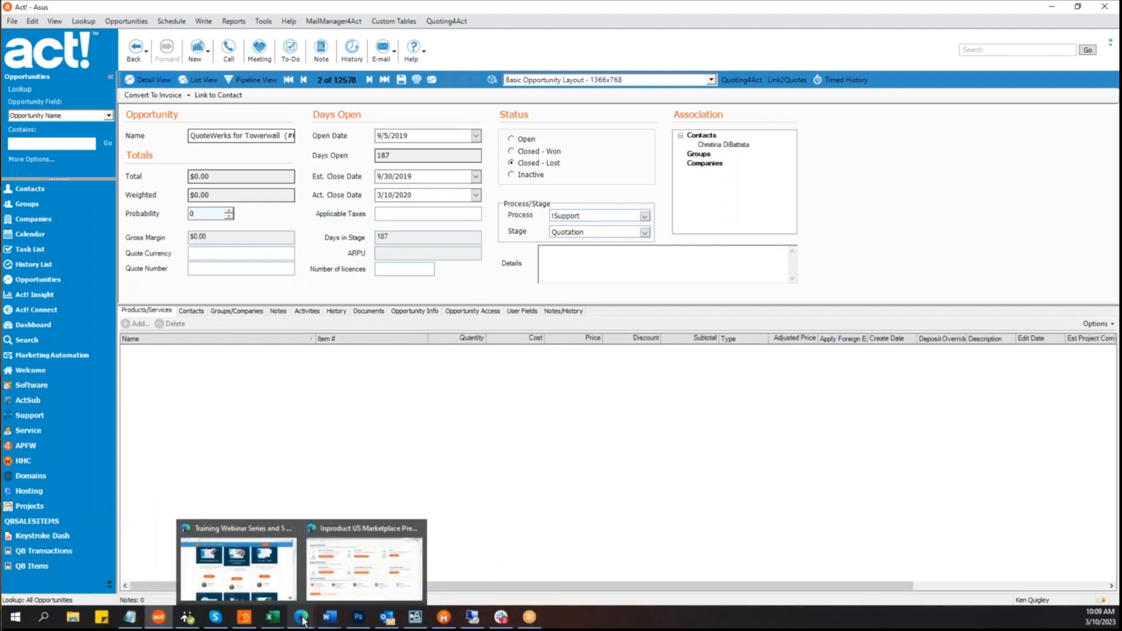
{"action": "left_click", "coordinate": [330, 596]}
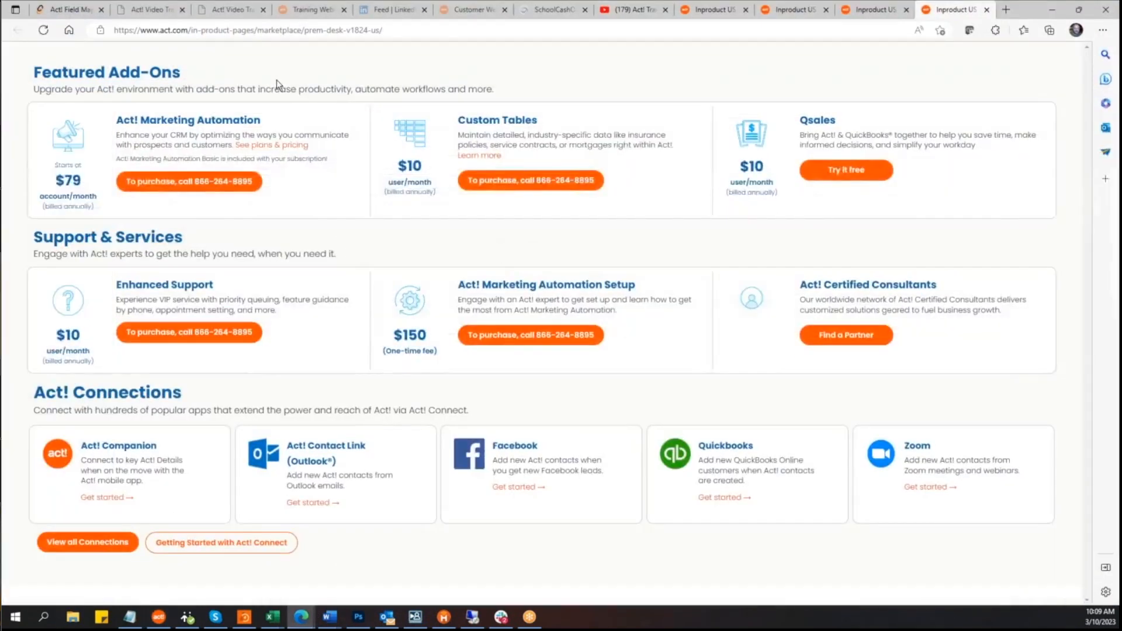
{"action": "left_click", "coordinate": [70, 11]}
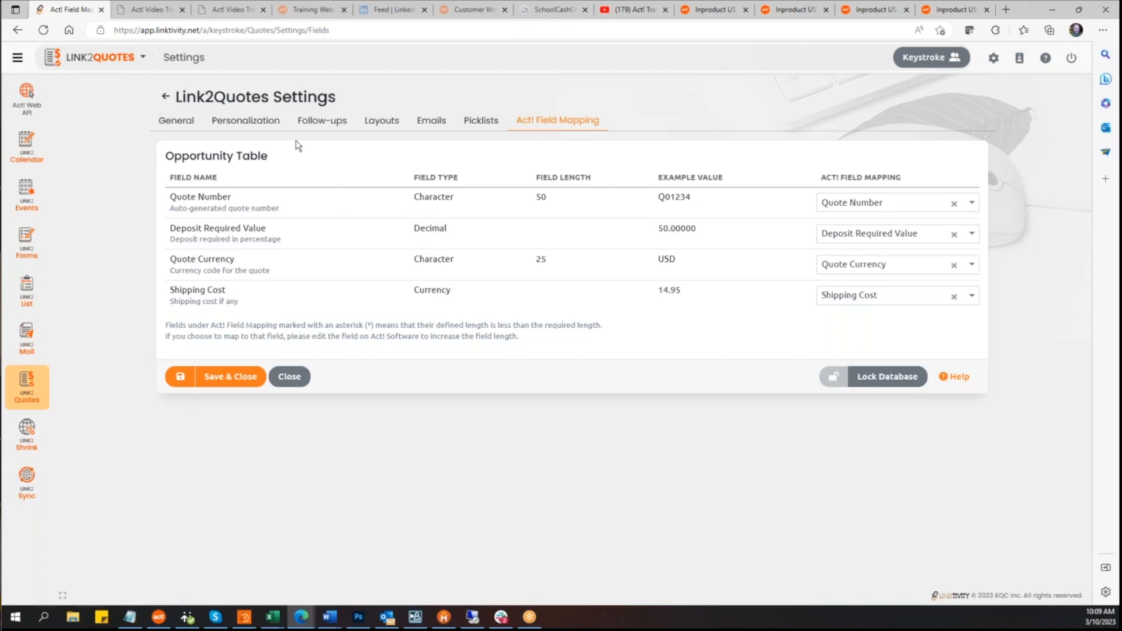
{"action": "left_click", "coordinate": [380, 122]}
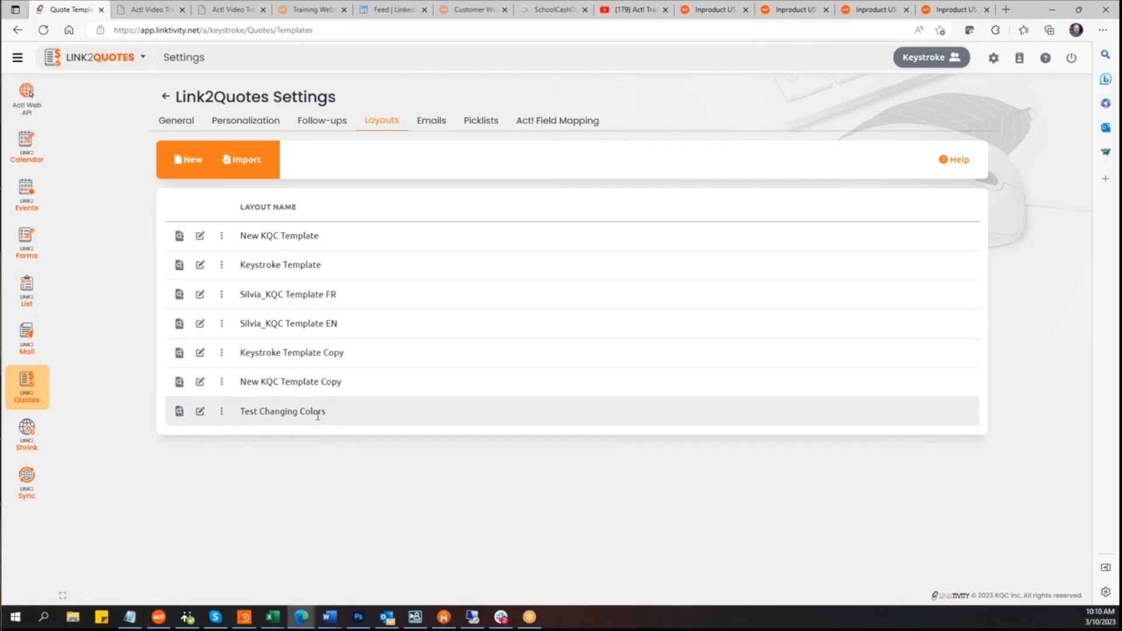
Step: Preview the Test Changing Colors quote layout
{"action": "left_click", "coordinate": [222, 411]}
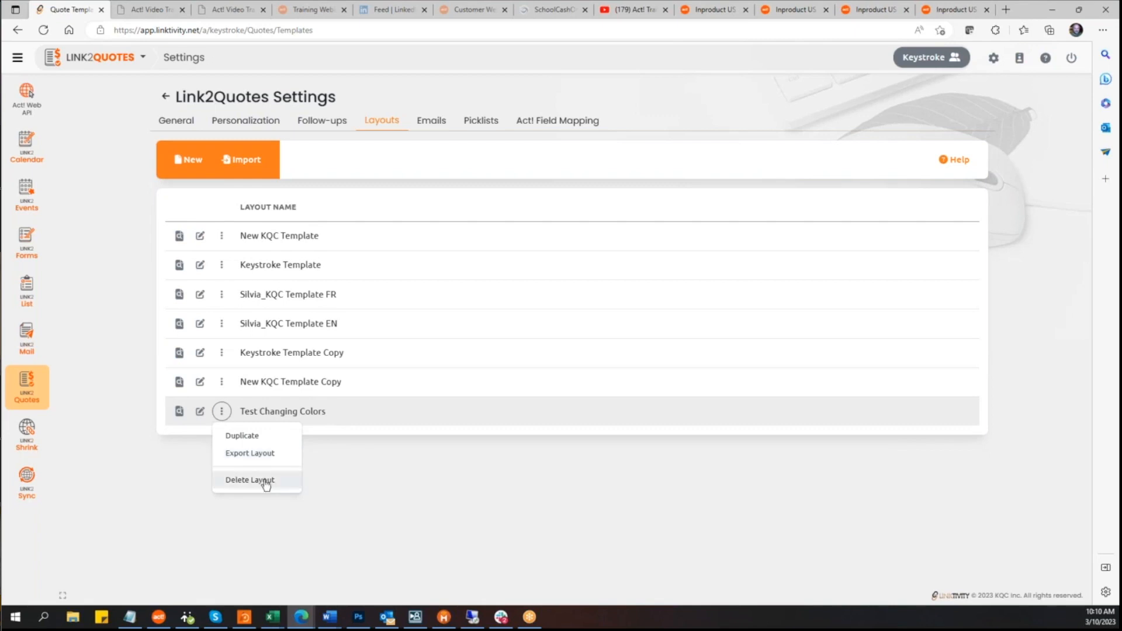
{"action": "left_click", "coordinate": [164, 494]}
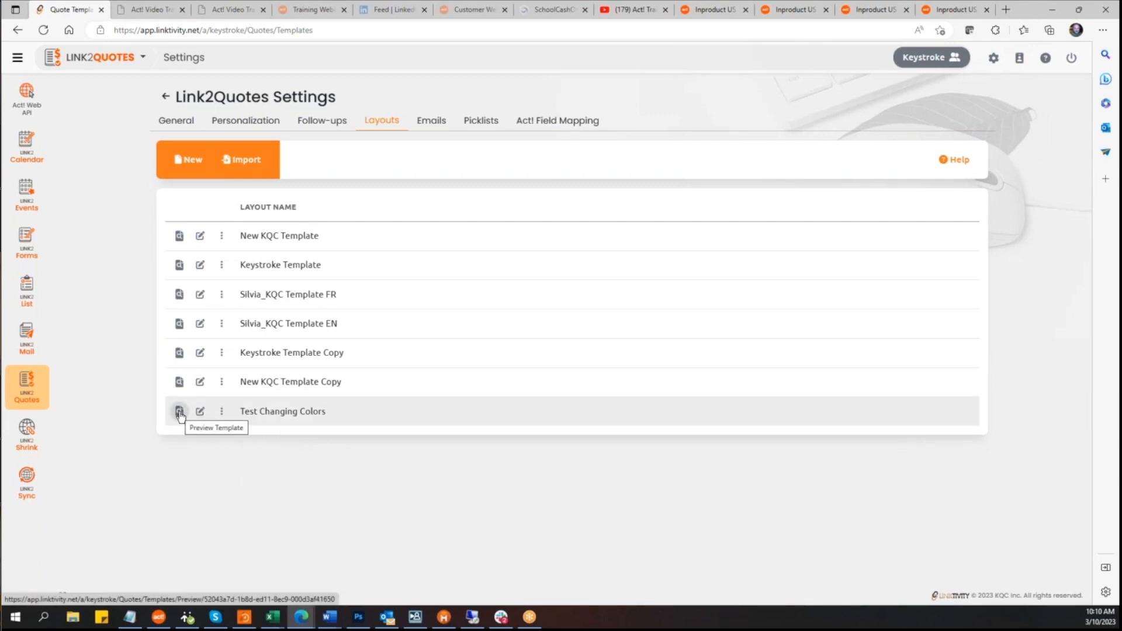
{"action": "left_click", "coordinate": [180, 413]}
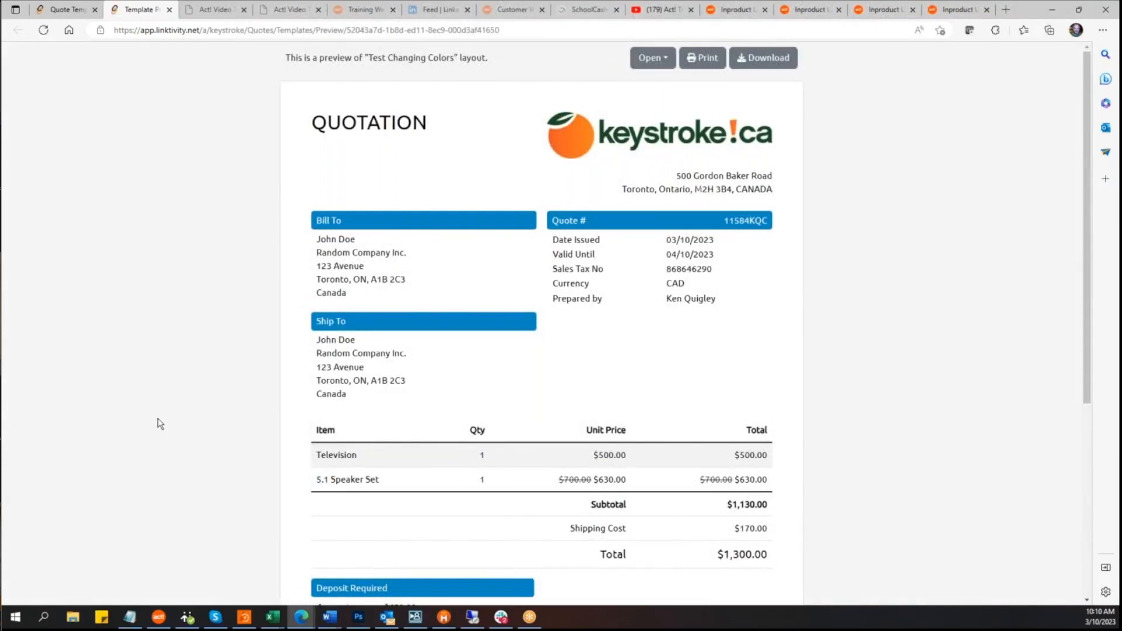
{"action": "scroll", "coordinate": [156, 421], "scroll_direction": "down", "scroll_amount": 5}
{"action": "scroll", "coordinate": [149, 403], "scroll_direction": "up", "scroll_amount": 5}
Step: Return to the layouts list and open the Test Changing Colors layout for editing
{"action": "left_click", "coordinate": [62, 10]}
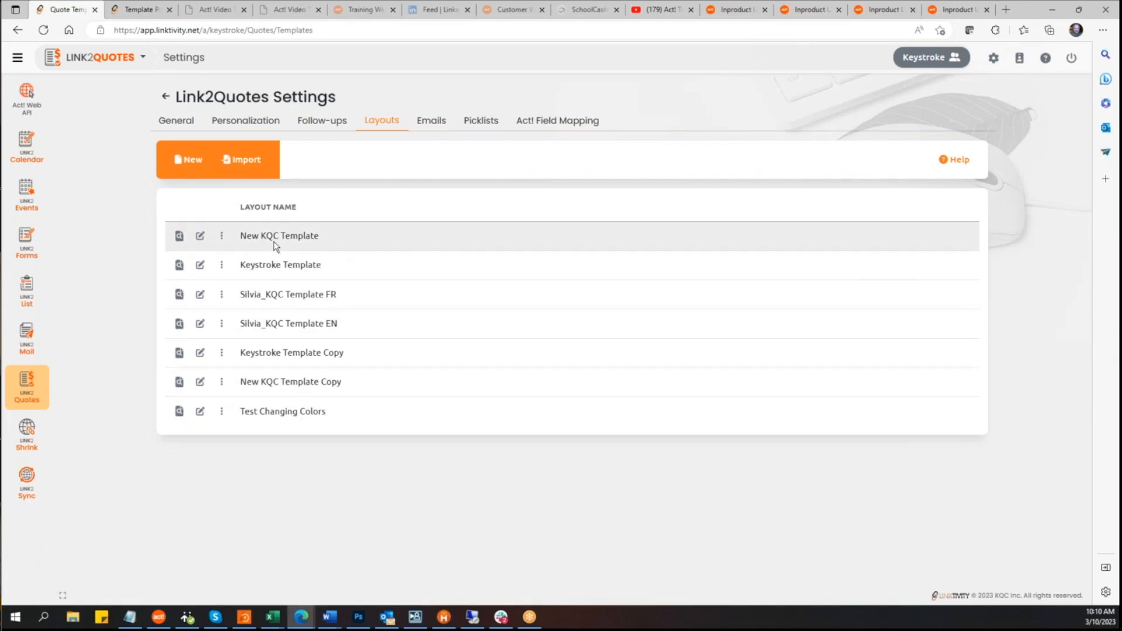
{"action": "left_click", "coordinate": [221, 235]}
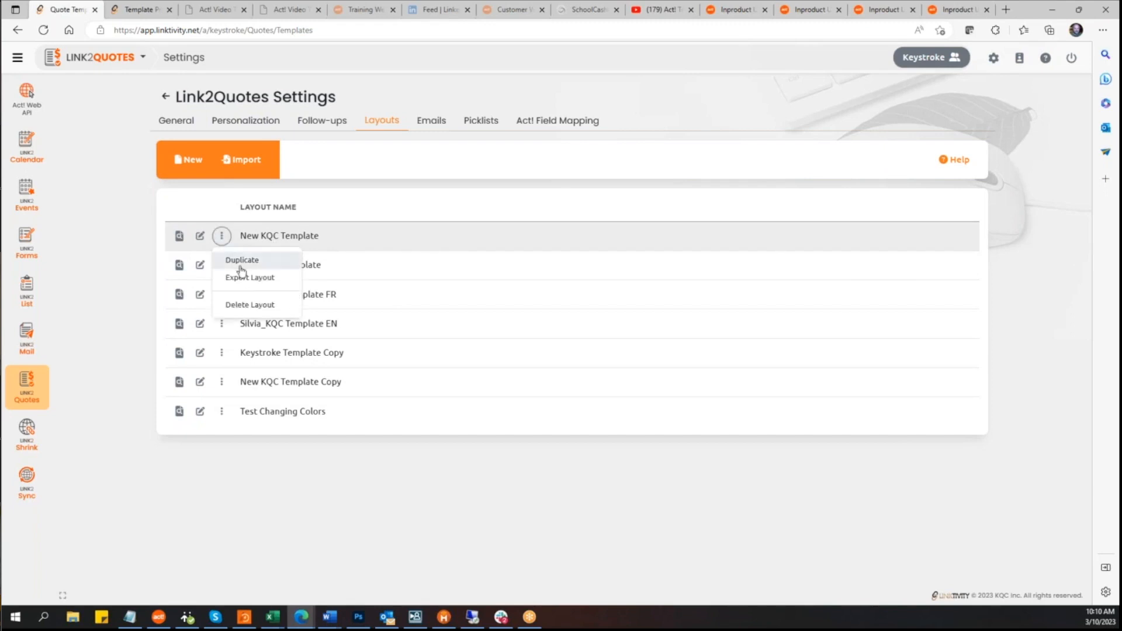
{"action": "left_click", "coordinate": [467, 509]}
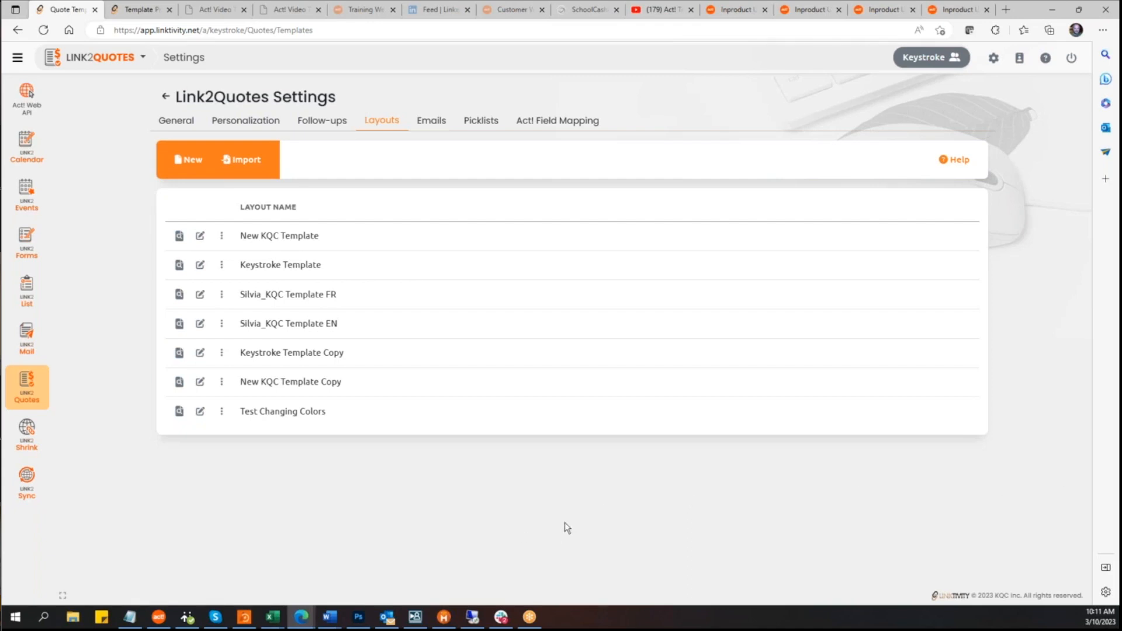
{"action": "left_click", "coordinate": [199, 413]}
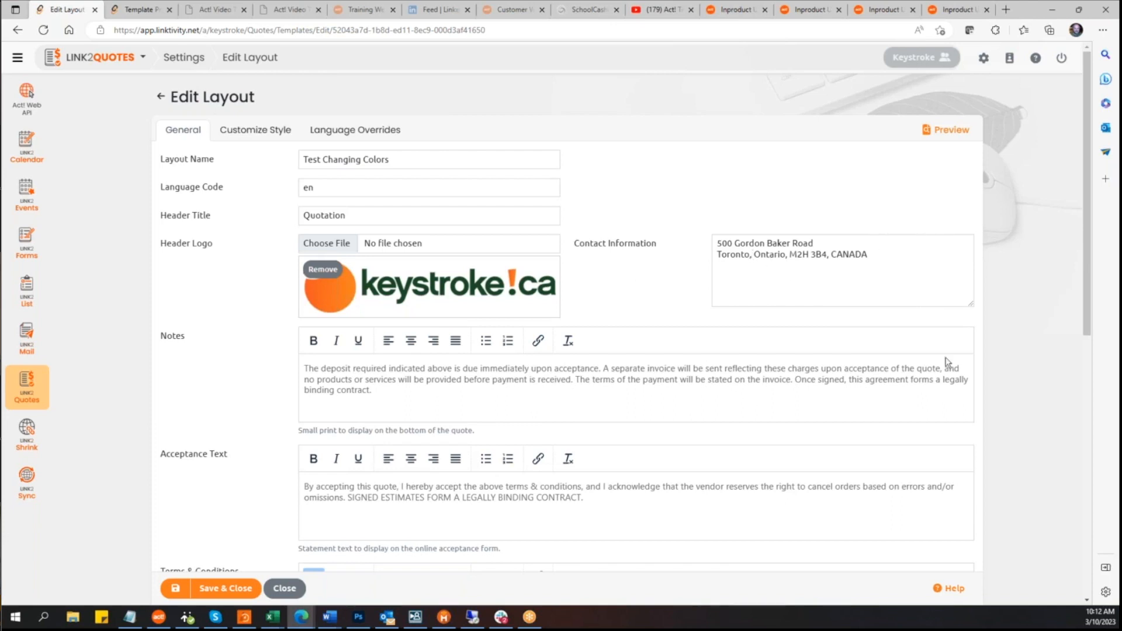
Step: Review the layout's general settings: notes, acceptance text and terms and conditions
{"action": "scroll", "coordinate": [489, 384], "scroll_direction": "down", "scroll_amount": 1}
{"action": "scroll", "coordinate": [208, 525], "scroll_direction": "down", "scroll_amount": 5}
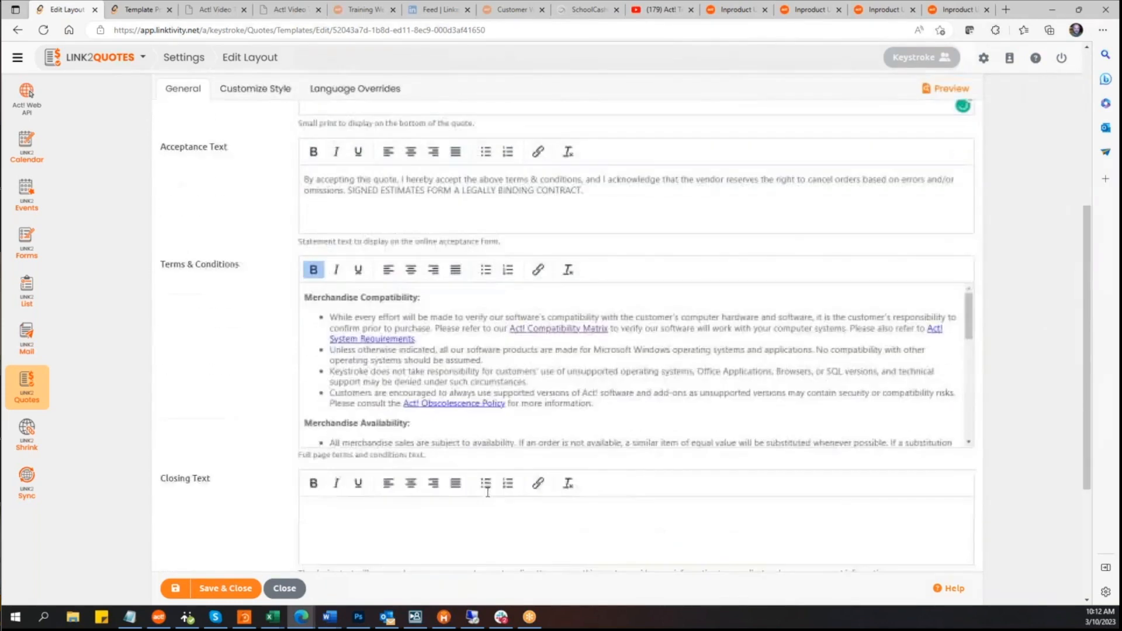
{"action": "scroll", "coordinate": [514, 485], "scroll_direction": "up", "scroll_amount": 5}
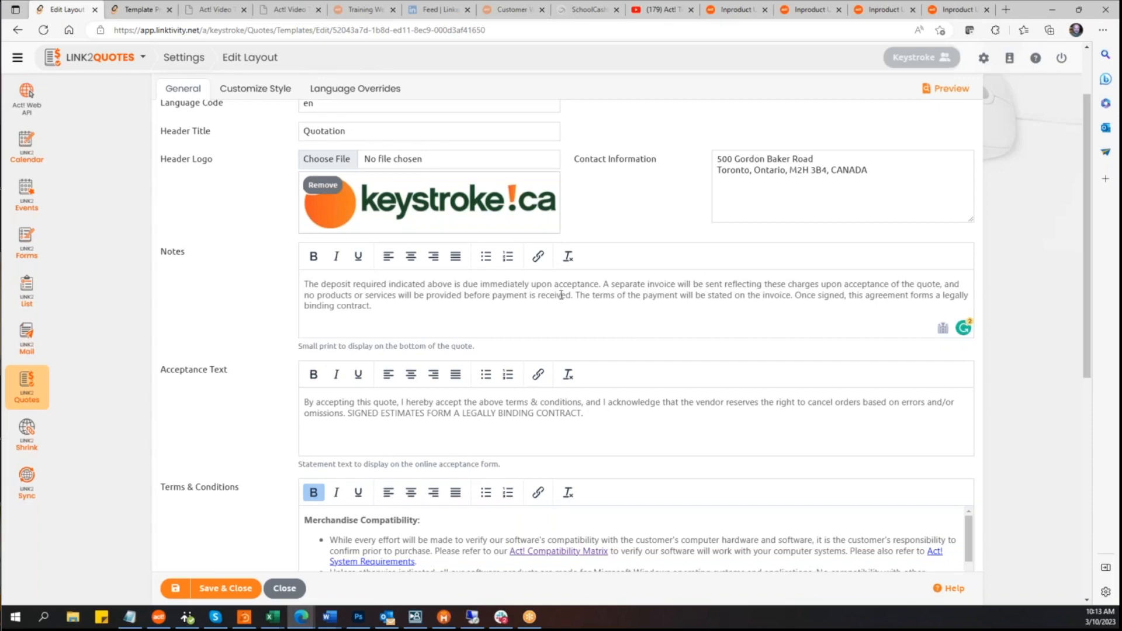
{"action": "left_click", "coordinate": [352, 296]}
{"action": "left_click", "coordinate": [511, 284]}
{"action": "scroll", "coordinate": [513, 285], "scroll_direction": "down", "scroll_amount": 2}
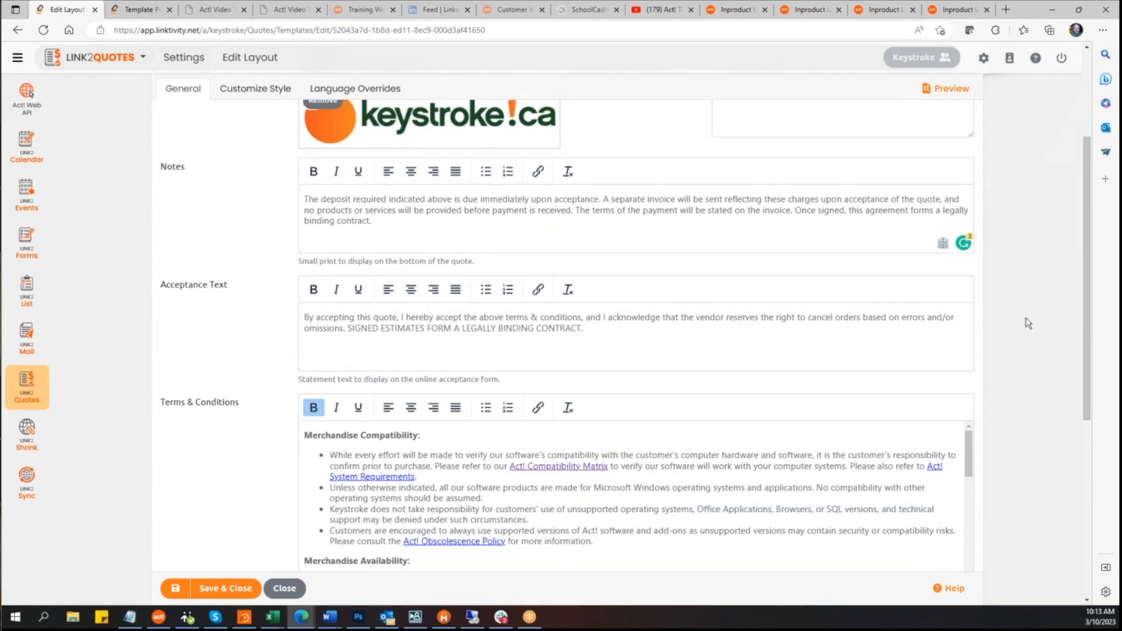
{"action": "scroll", "coordinate": [1026, 318], "scroll_direction": "up", "scroll_amount": 4}
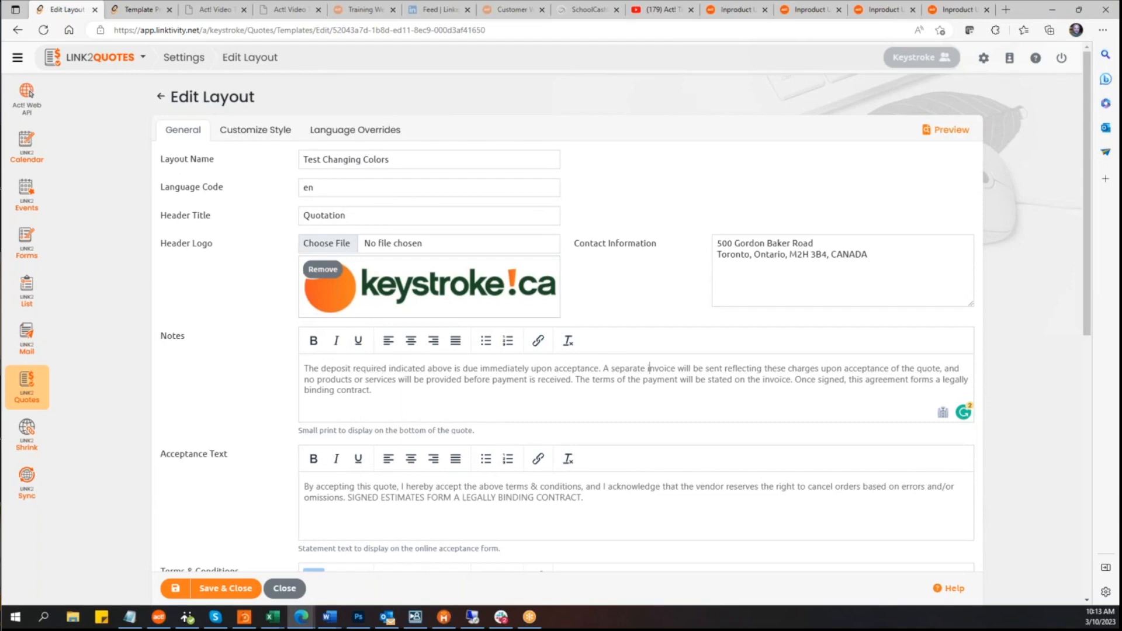
{"action": "scroll", "coordinate": [705, 439], "scroll_direction": "down", "scroll_amount": 10}
{"action": "scroll", "coordinate": [705, 439], "scroll_direction": "up", "scroll_amount": 5}
{"action": "left_click", "coordinate": [358, 377]}
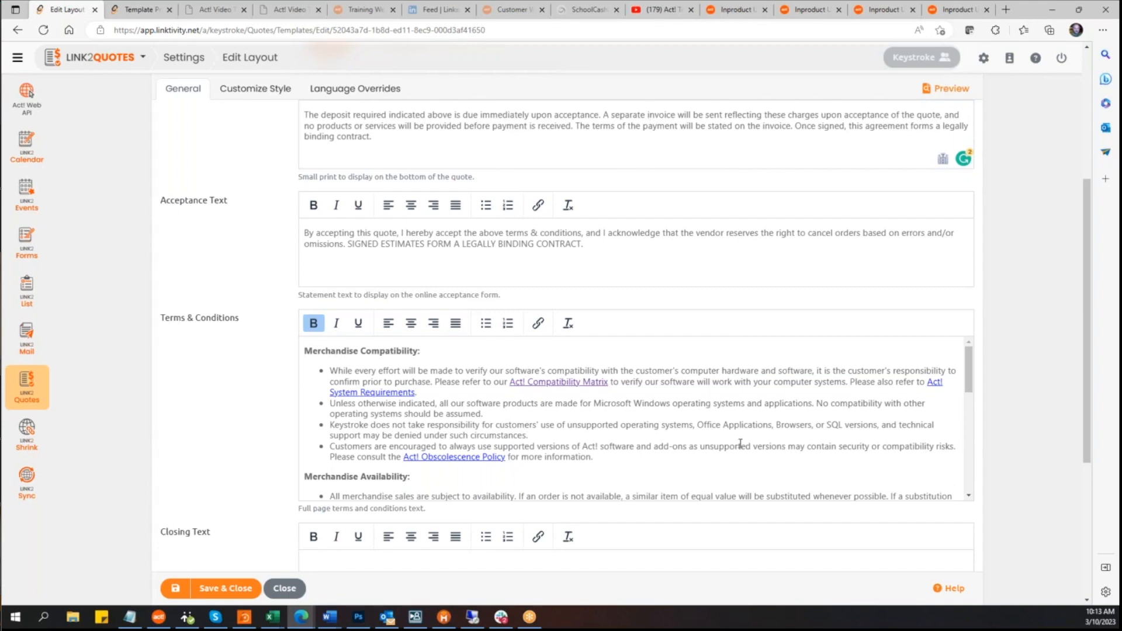
{"action": "scroll", "coordinate": [678, 441], "scroll_direction": "up", "scroll_amount": 5}
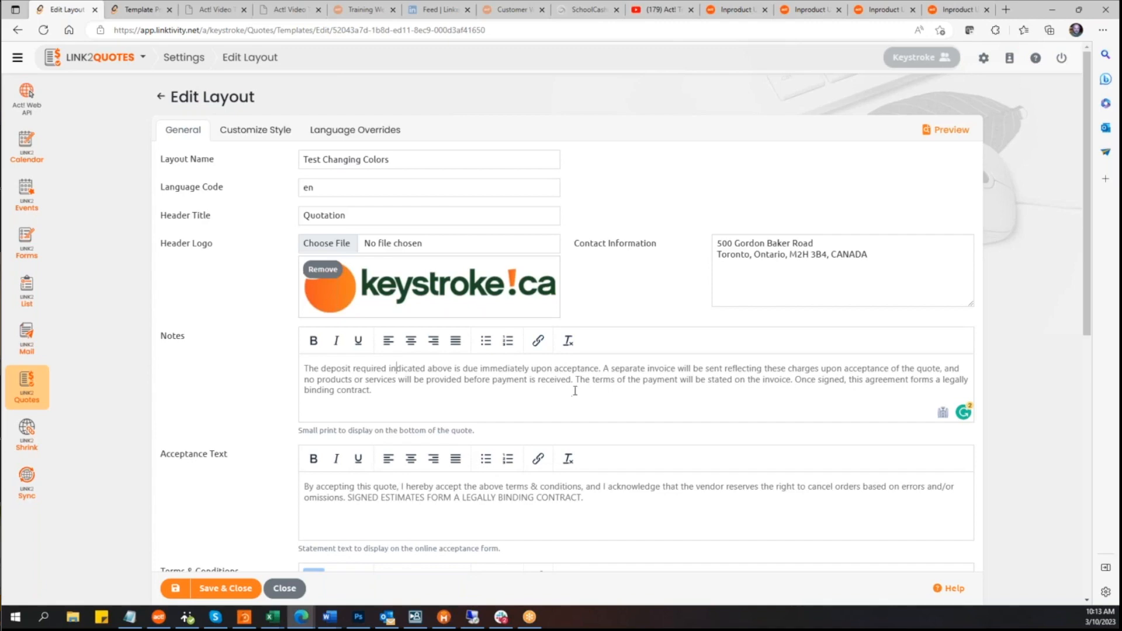
{"action": "scroll", "coordinate": [577, 395], "scroll_direction": "down", "scroll_amount": 3}
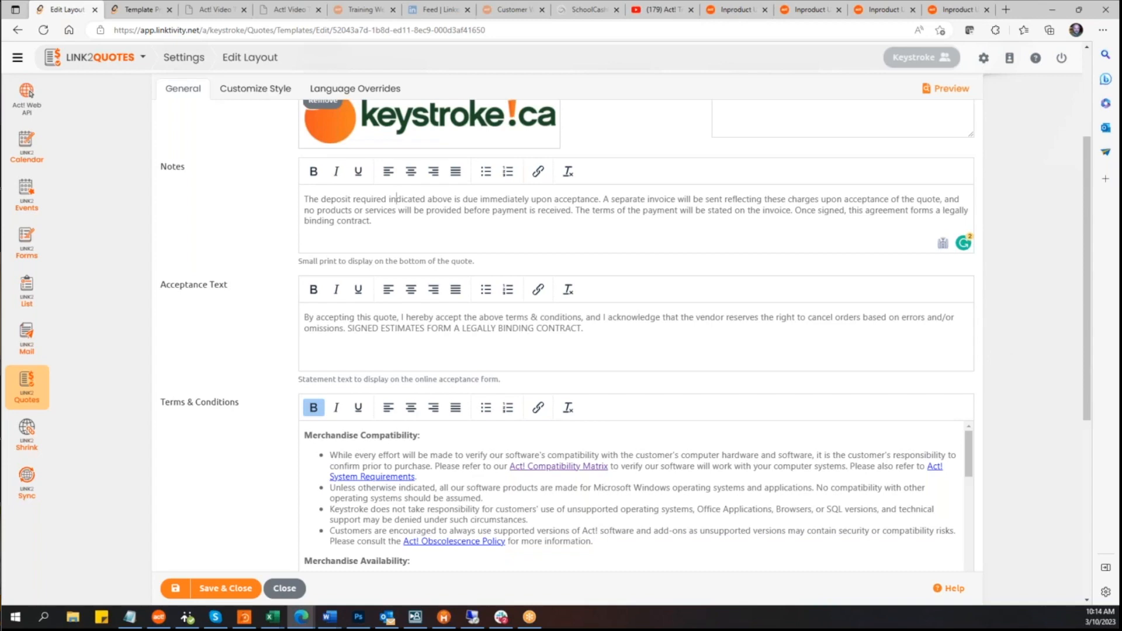
{"action": "scroll", "coordinate": [1030, 354], "scroll_direction": "down", "scroll_amount": 4}
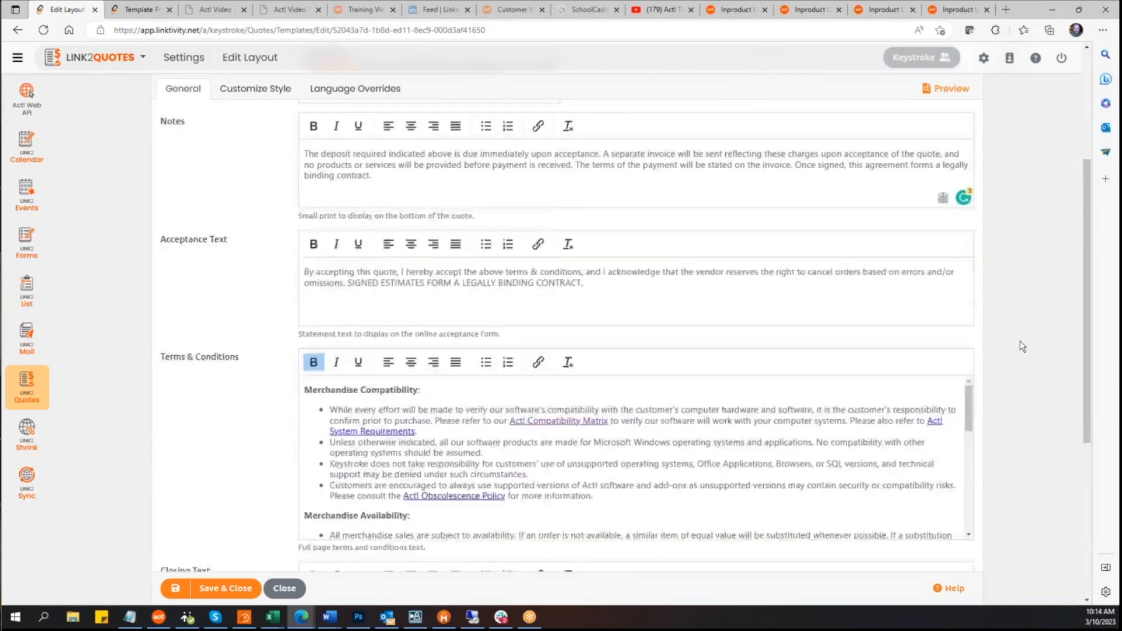
{"action": "left_click", "coordinate": [507, 244]}
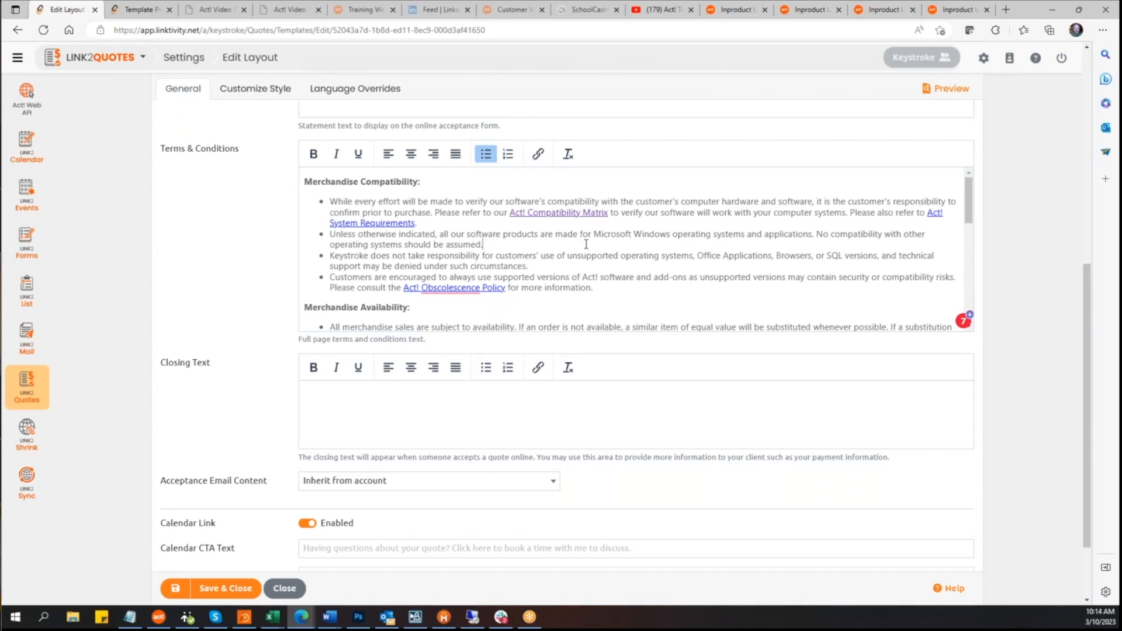
{"action": "left_click", "coordinate": [569, 251]}
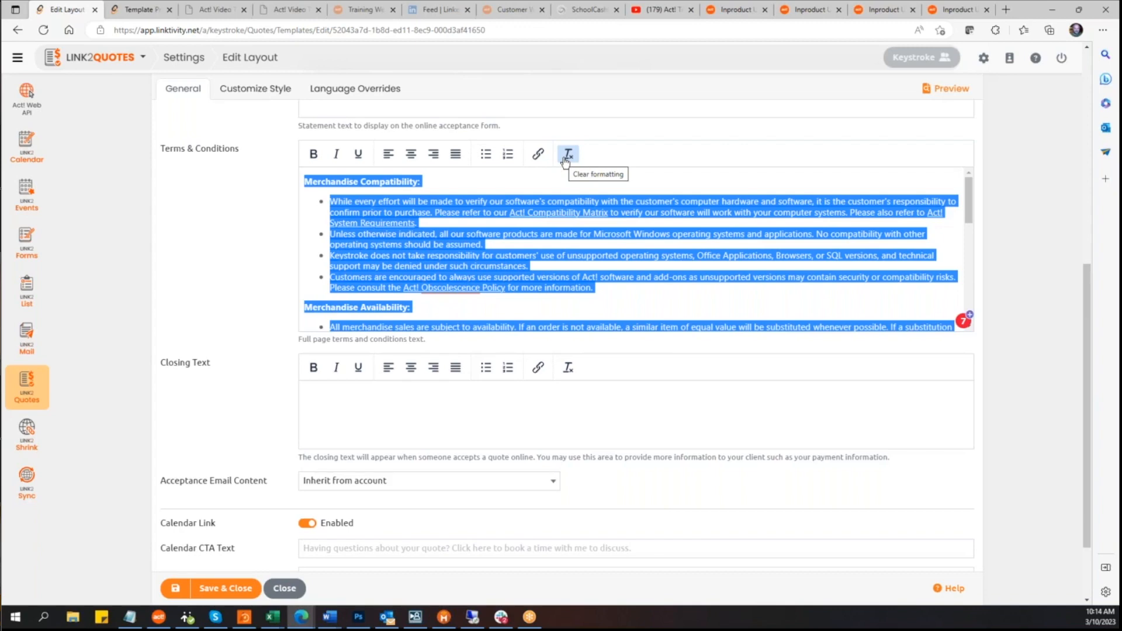
{"action": "left_click", "coordinate": [663, 248]}
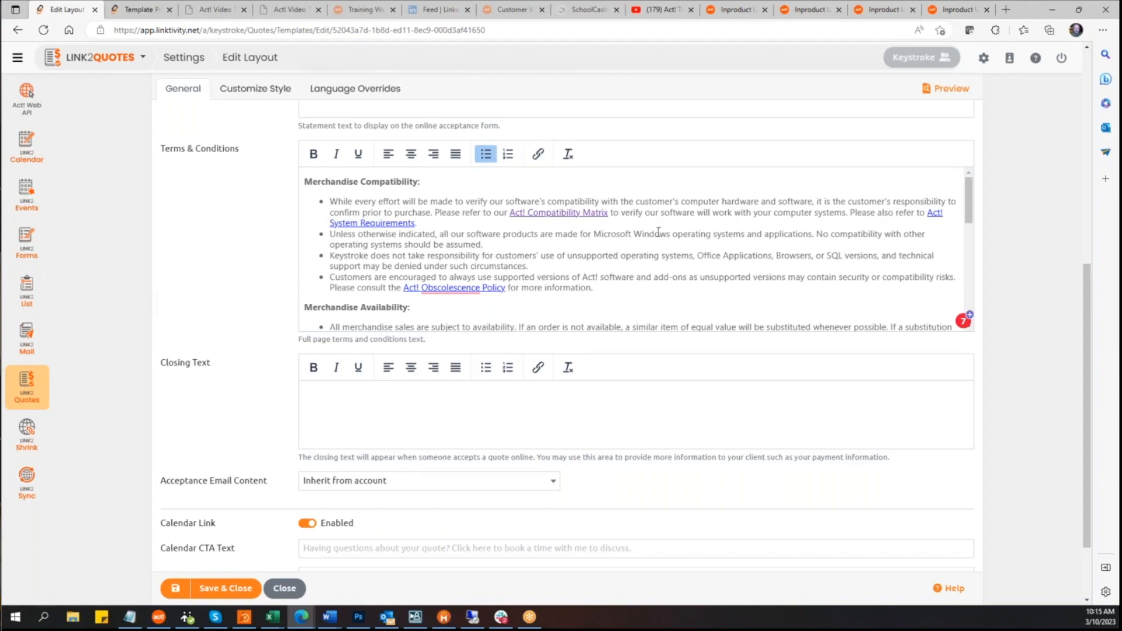
{"action": "left_click_drag", "start_coordinate": [594, 233], "coordinate": [744, 234]}
{"action": "left_click", "coordinate": [537, 155]}
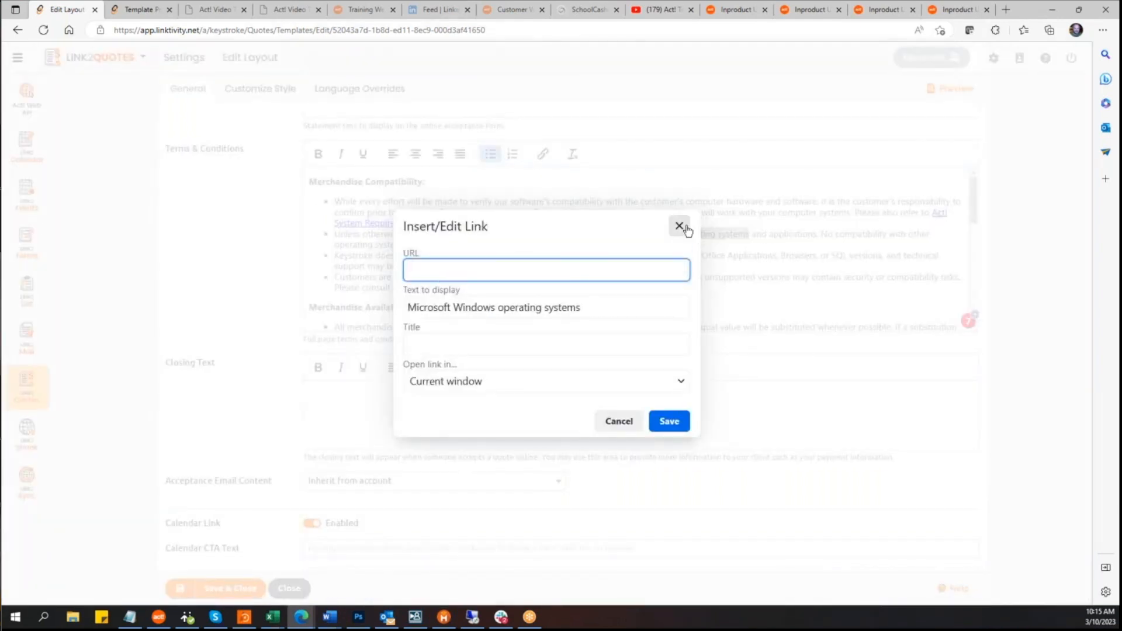
{"action": "left_click", "coordinate": [678, 227]}
{"action": "left_click", "coordinate": [772, 275]}
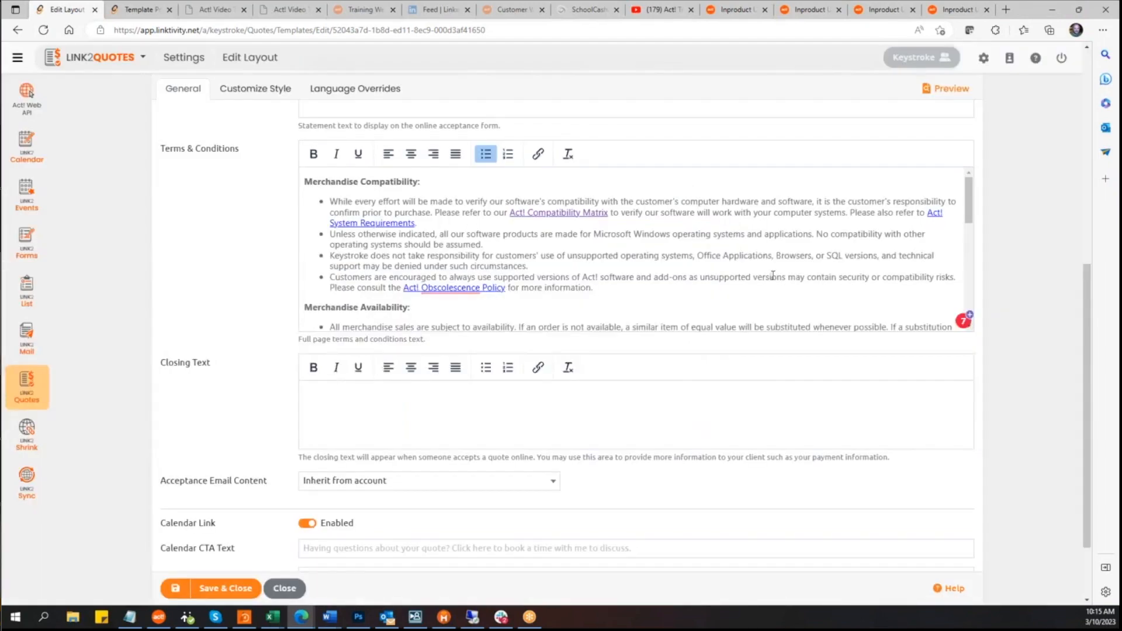
Step: Review the Terms & Conditions text, the closing text and the Acceptance Email Content options of the layout
{"action": "scroll", "coordinate": [773, 275], "scroll_direction": "down", "scroll_amount": 2}
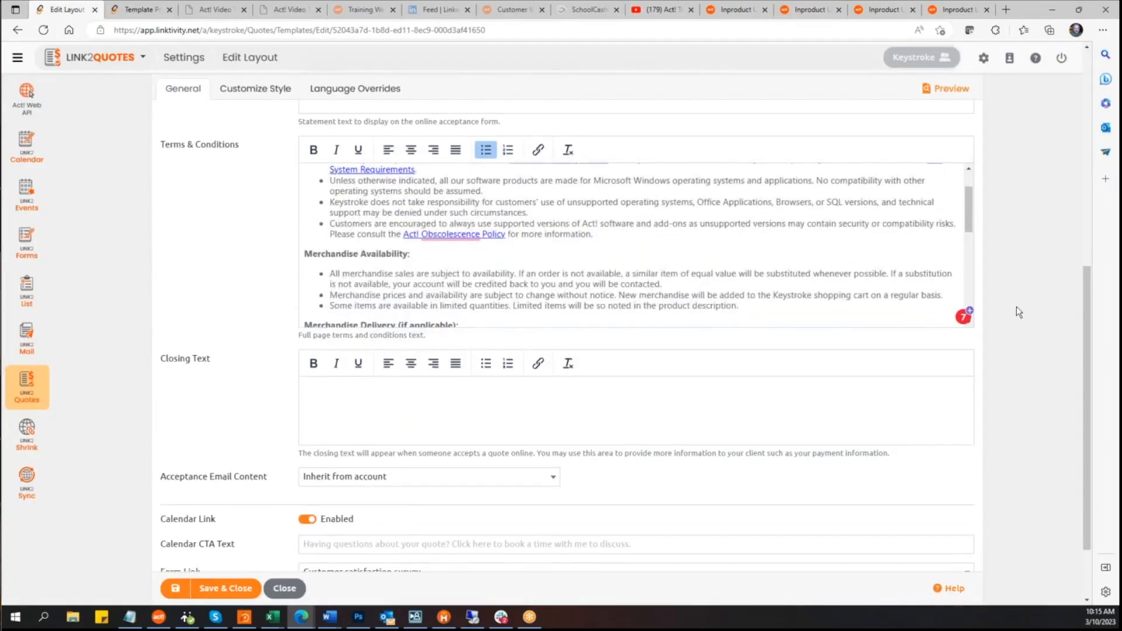
{"action": "scroll", "coordinate": [1018, 311], "scroll_direction": "down", "scroll_amount": 2}
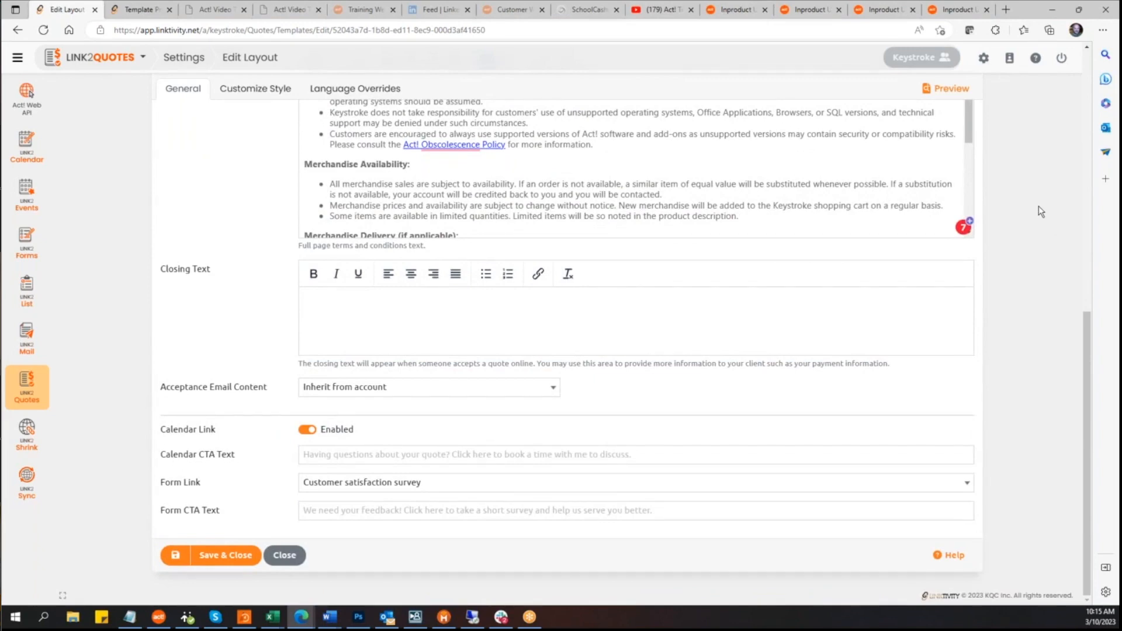
{"action": "scroll", "coordinate": [1040, 223], "scroll_direction": "up", "scroll_amount": 10}
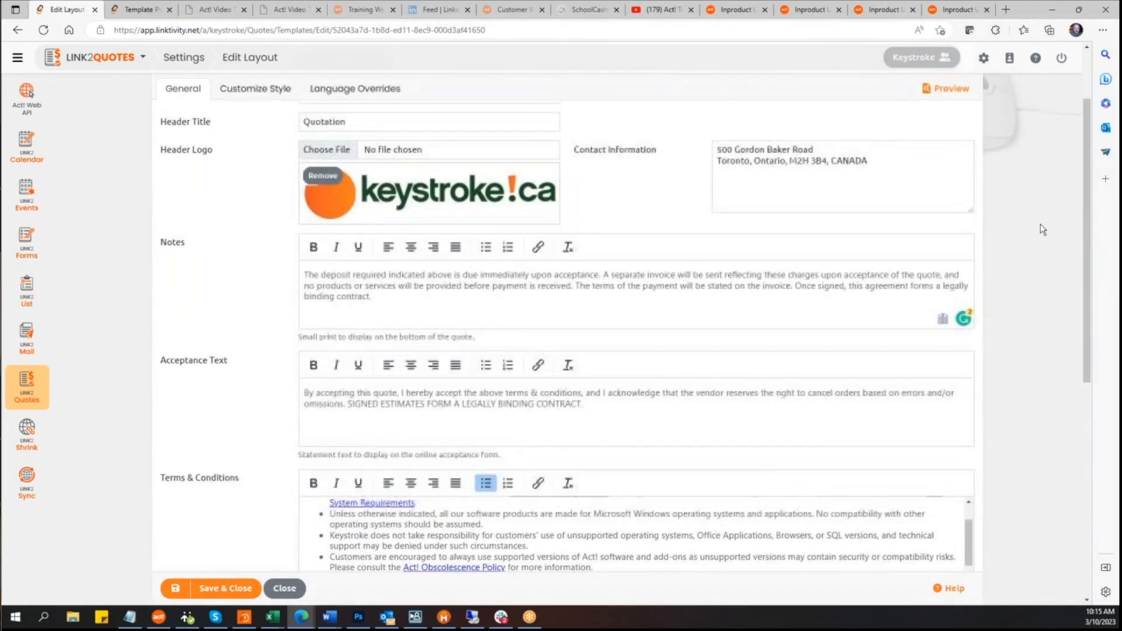
{"action": "scroll", "coordinate": [1040, 224], "scroll_direction": "down", "scroll_amount": 4}
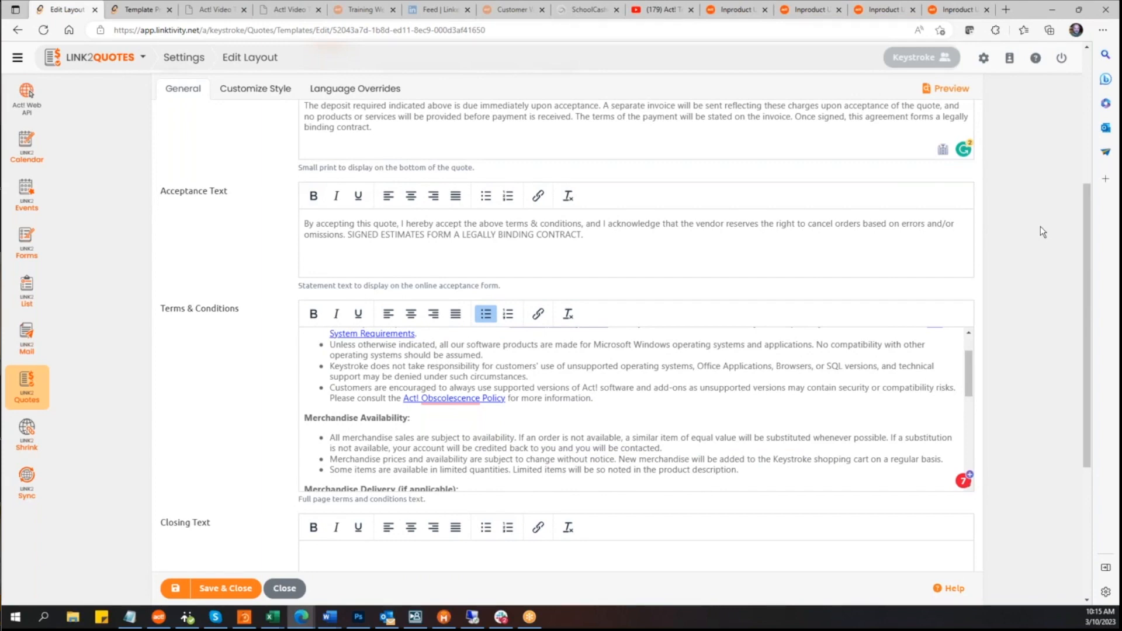
{"action": "left_click", "coordinate": [449, 398]}
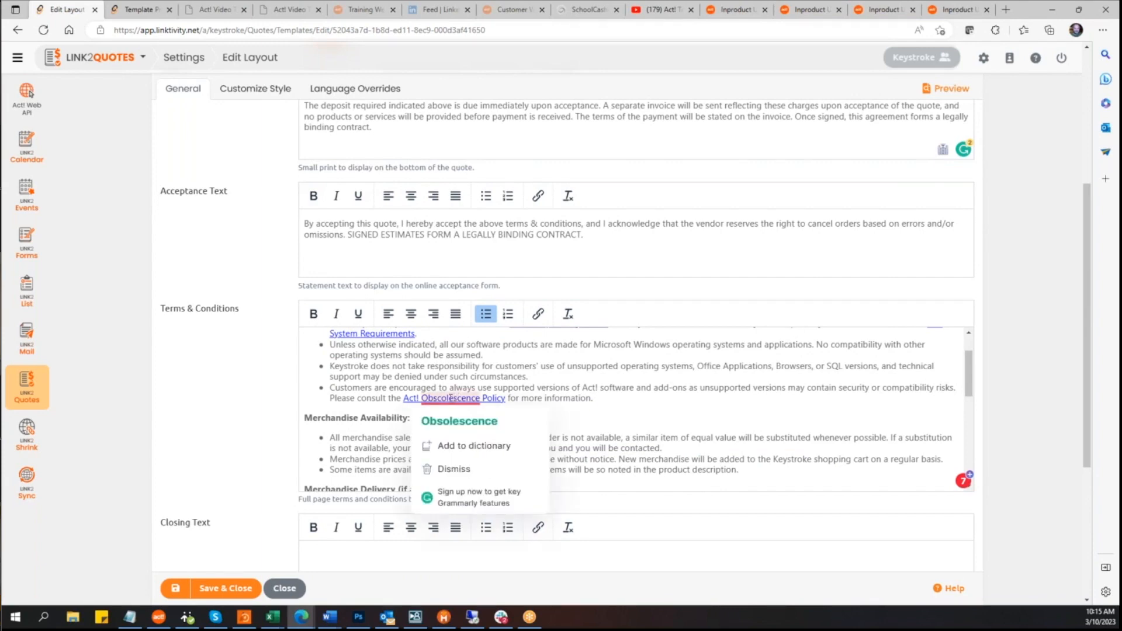
{"action": "scroll", "coordinate": [618, 387], "scroll_direction": "up", "scroll_amount": 1}
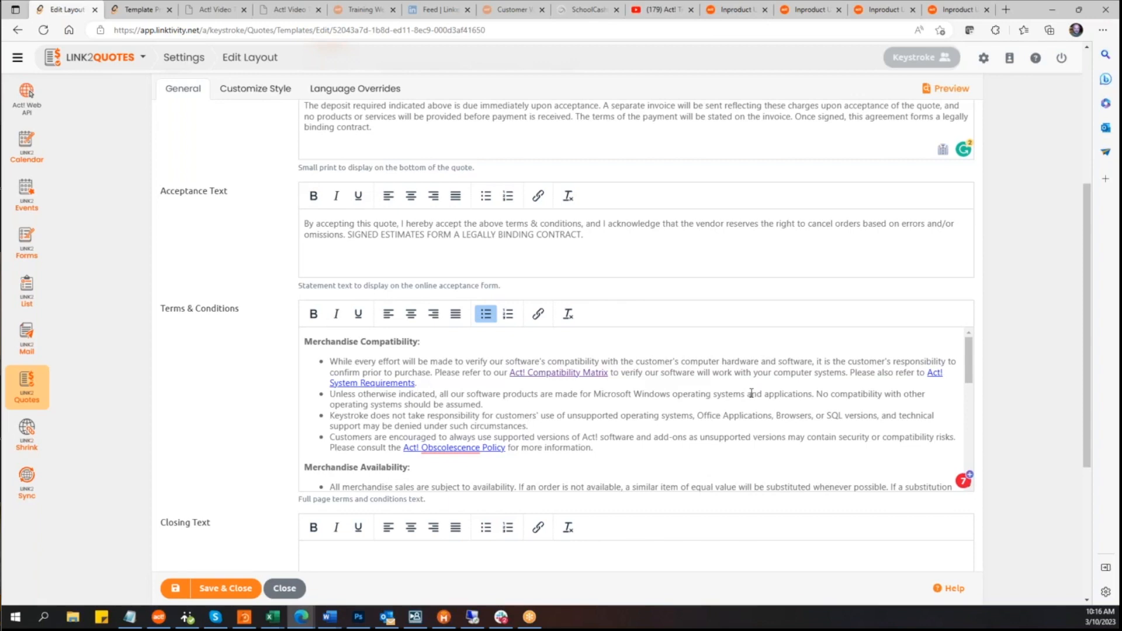
{"action": "scroll", "coordinate": [751, 393], "scroll_direction": "down", "scroll_amount": 1}
{"action": "scroll", "coordinate": [752, 393], "scroll_direction": "up", "scroll_amount": 1}
{"action": "scroll", "coordinate": [724, 385], "scroll_direction": "down", "scroll_amount": 2}
{"action": "scroll", "coordinate": [725, 384], "scroll_direction": "down", "scroll_amount": 6}
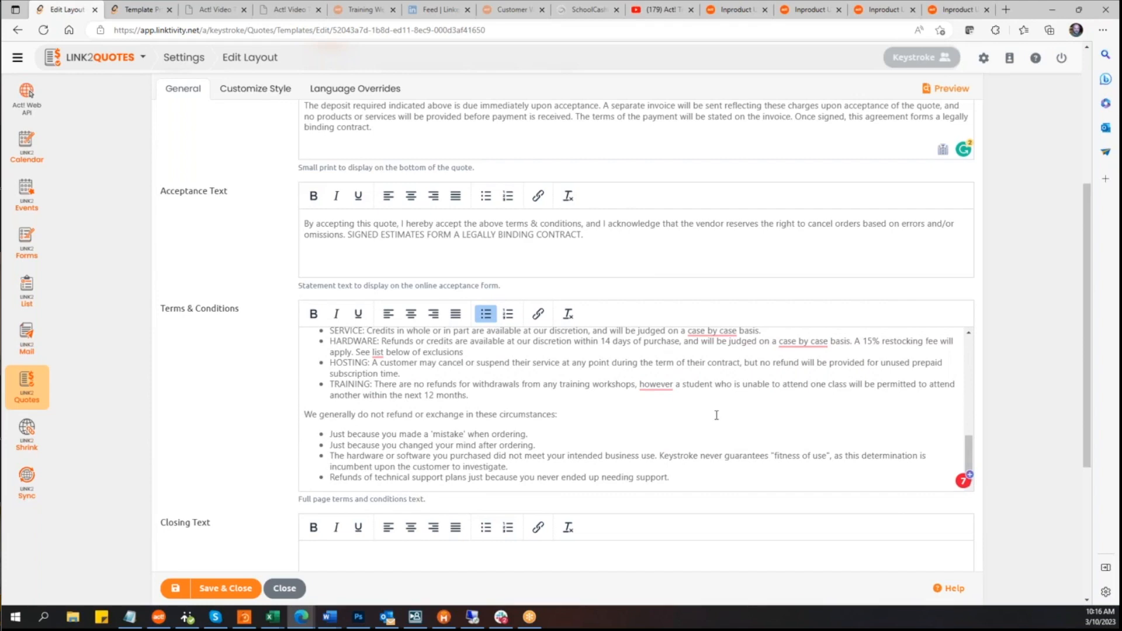
{"action": "scroll", "coordinate": [704, 427], "scroll_direction": "down", "scroll_amount": 3}
{"action": "left_click", "coordinate": [362, 384]}
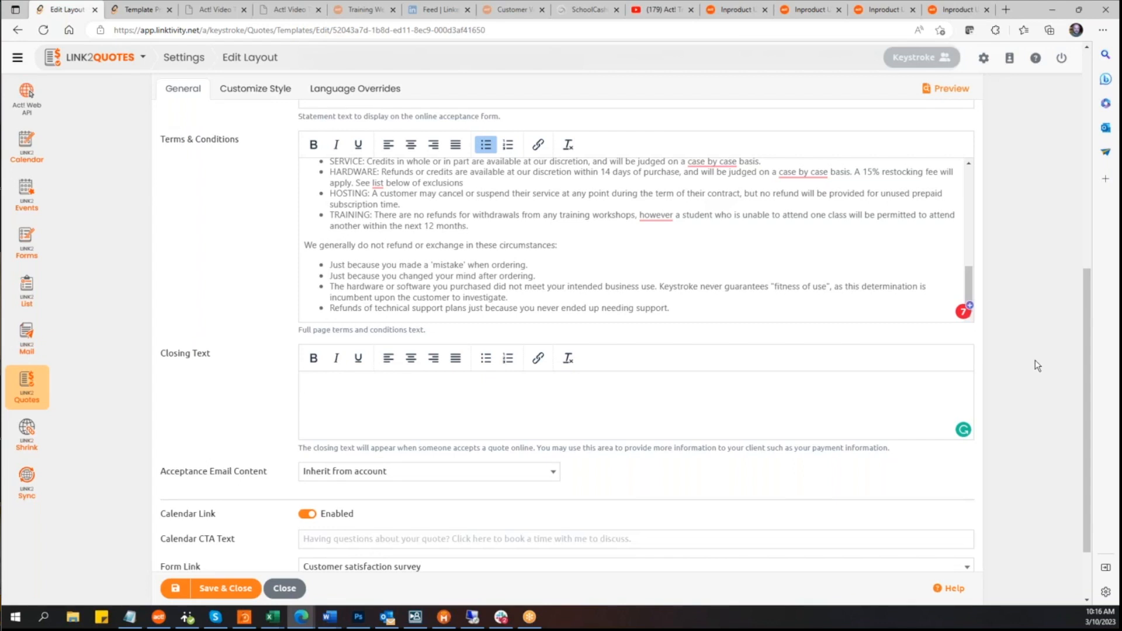
{"action": "scroll", "coordinate": [1036, 358], "scroll_direction": "down", "scroll_amount": 2}
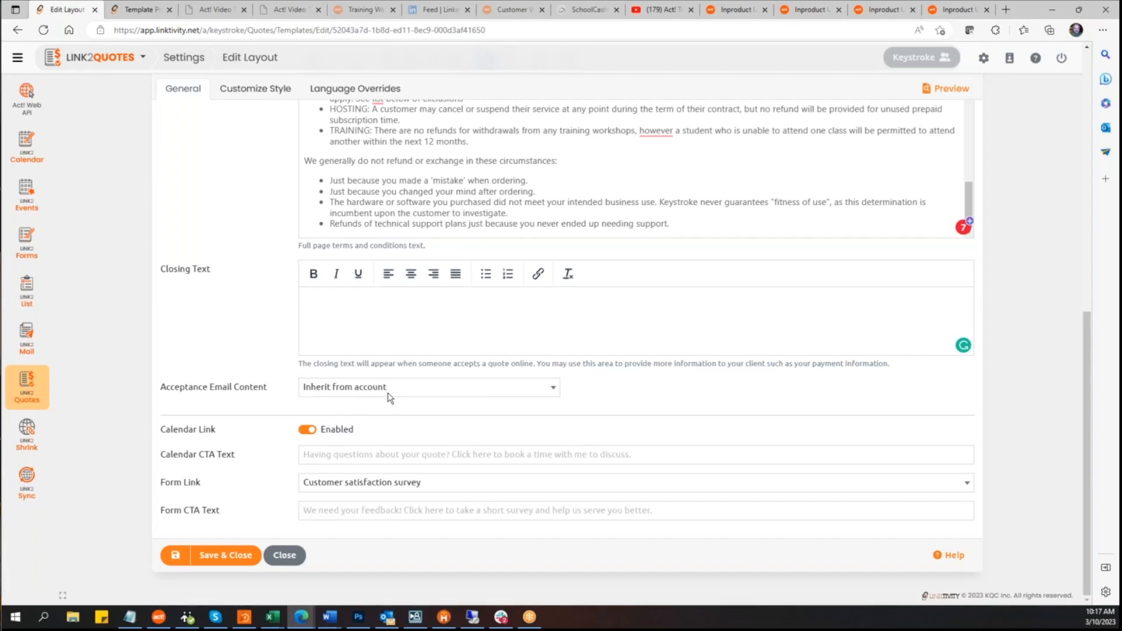
{"action": "left_click", "coordinate": [553, 388]}
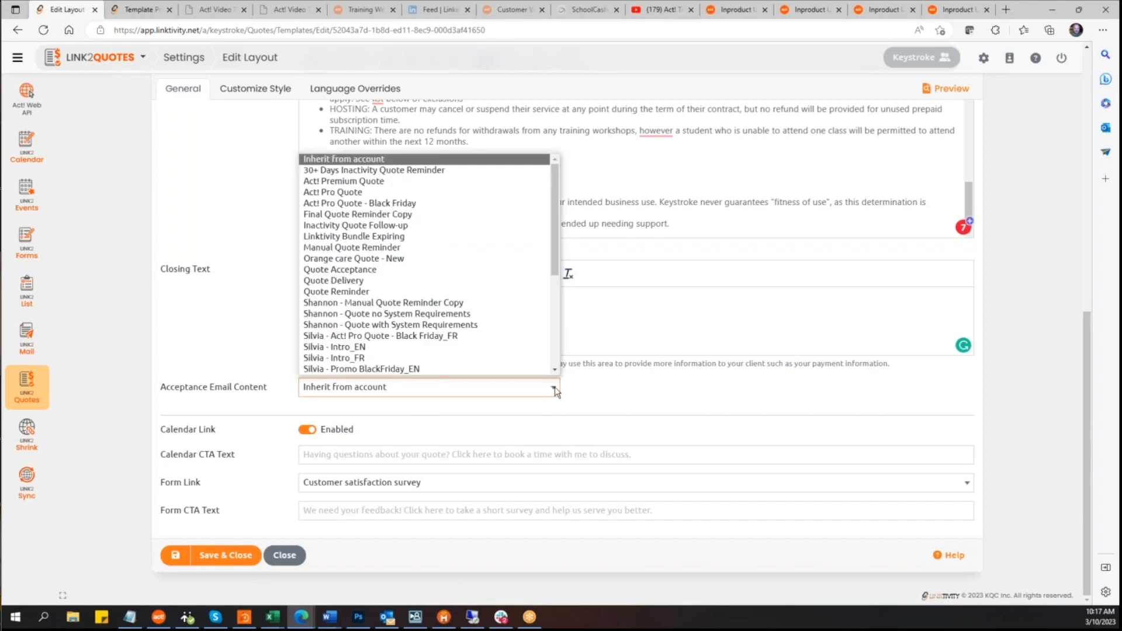
{"action": "left_click", "coordinate": [633, 388]}
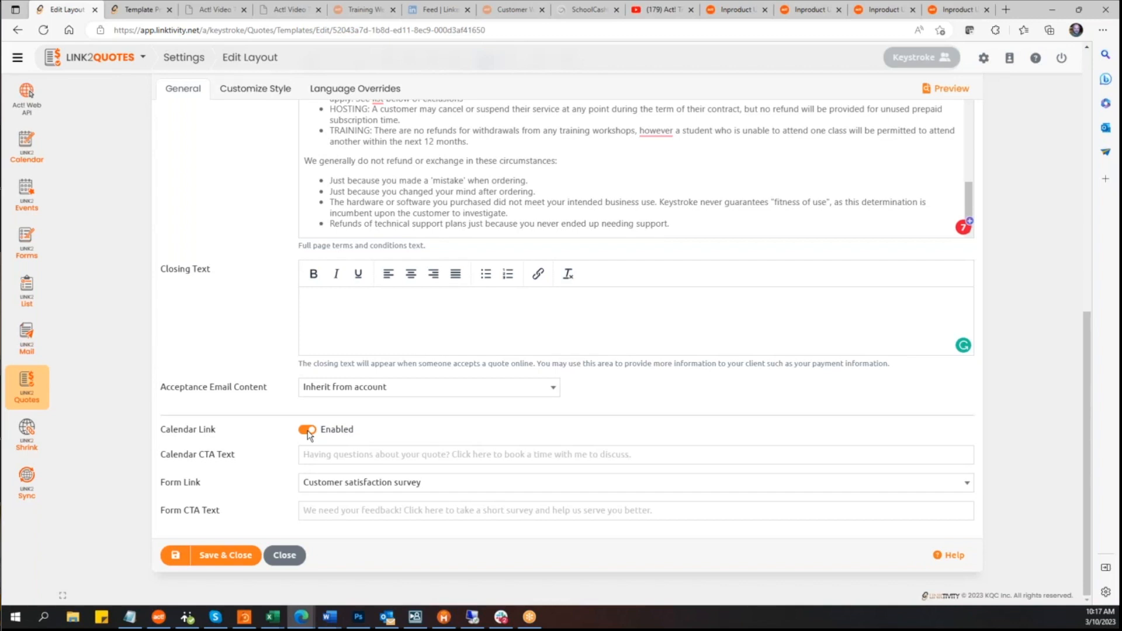
Step: Go to linktivity.net, open the Link2Quotes quotes list and view the online quote 11496KQC
{"action": "left_click", "coordinate": [143, 13]}
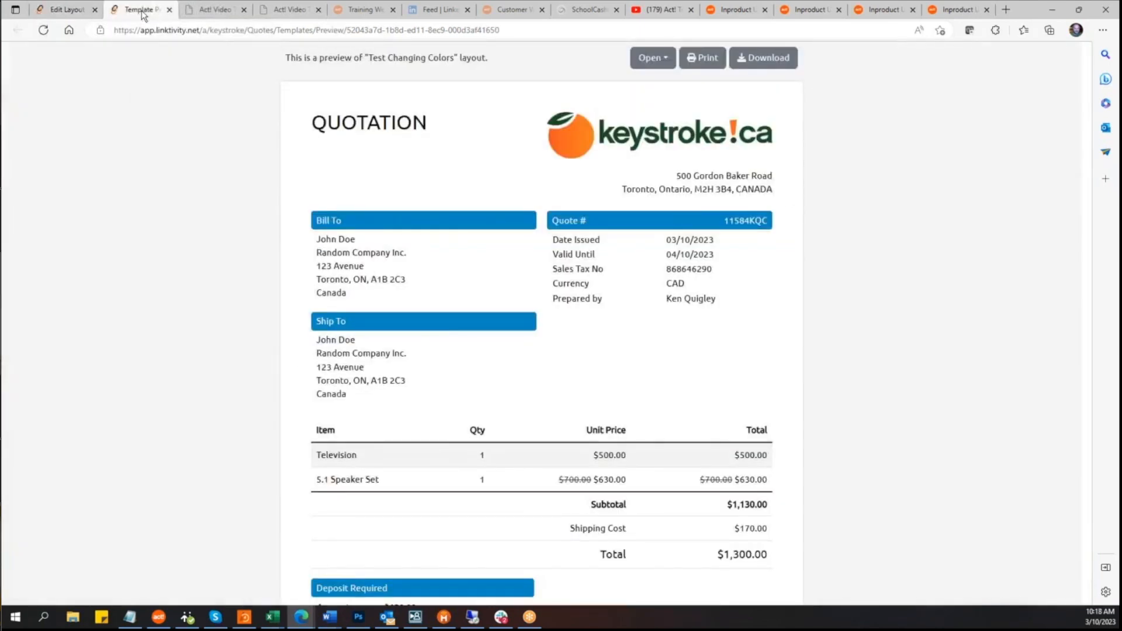
{"action": "left_click", "coordinate": [518, 32]}
{"action": "type", "text": "link"}
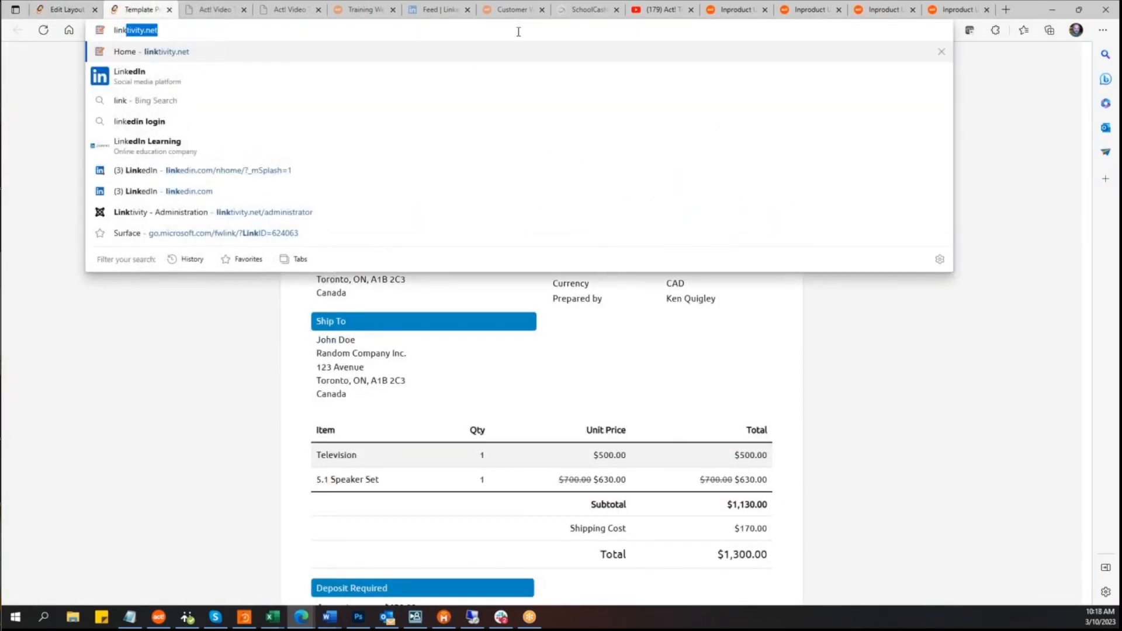
{"action": "key", "text": "Return"}
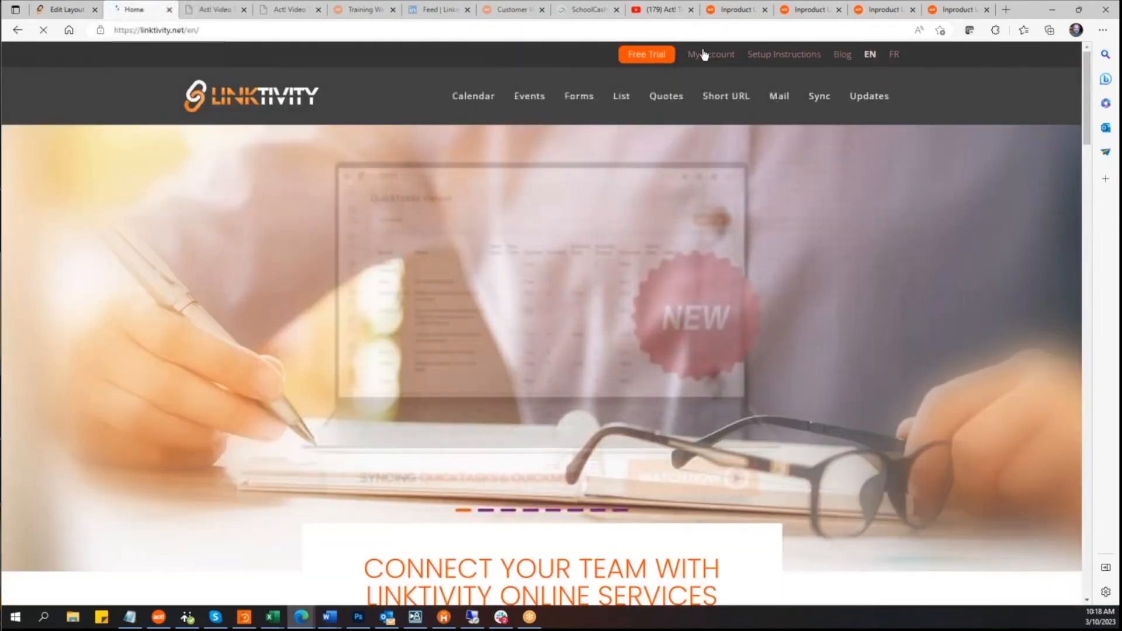
{"action": "left_click", "coordinate": [706, 55]}
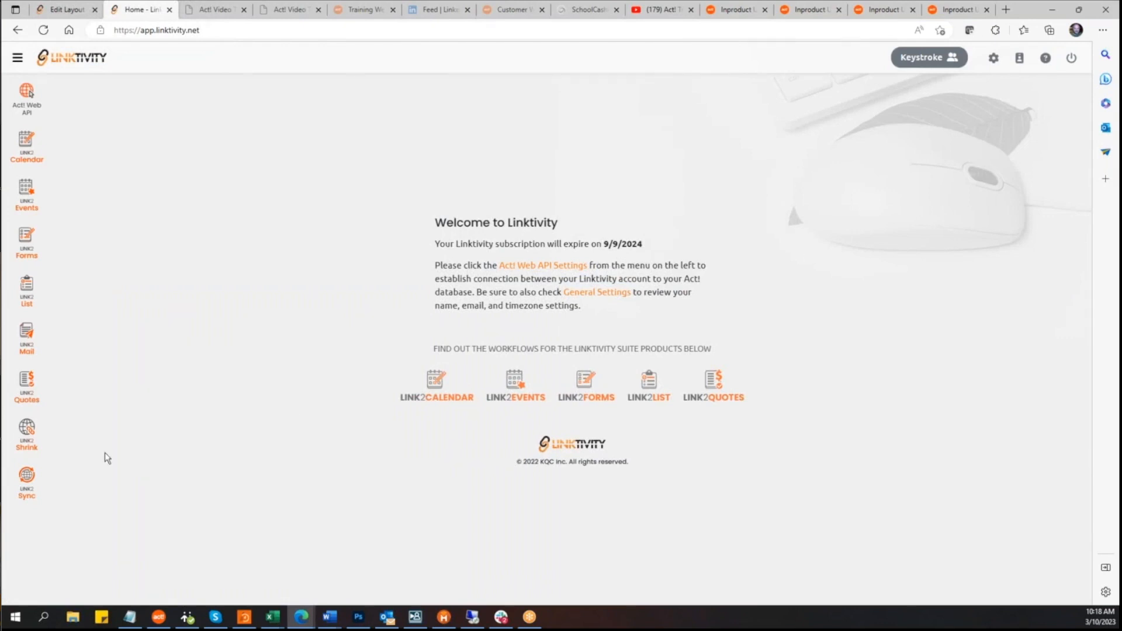
{"action": "left_click", "coordinate": [22, 381]}
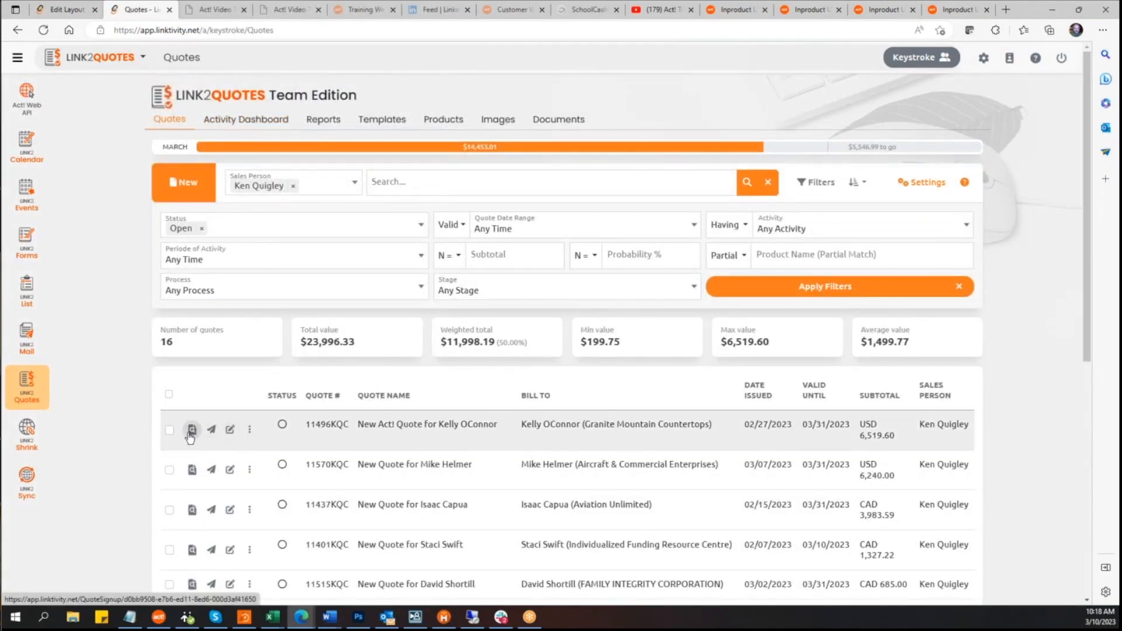
{"action": "left_click", "coordinate": [192, 431]}
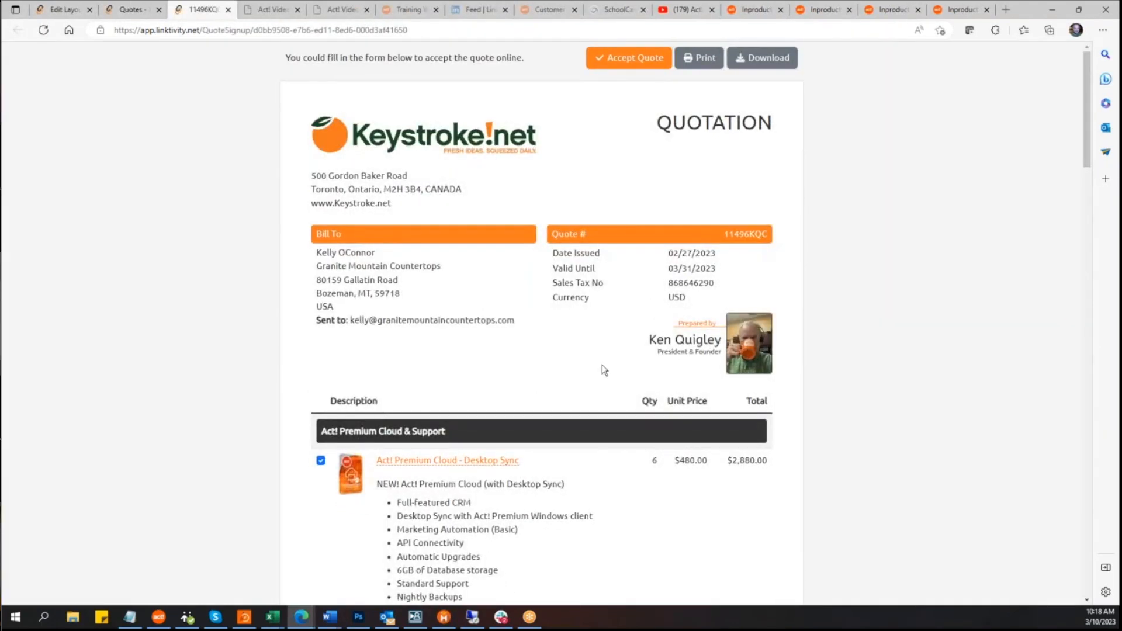
Step: Review the online quote, its Terms and Conditions popup, call-to-action banners and the Quote Acceptance form
{"action": "scroll", "coordinate": [602, 368], "scroll_direction": "down", "scroll_amount": 10}
{"action": "scroll", "coordinate": [602, 365], "scroll_direction": "down", "scroll_amount": 15}
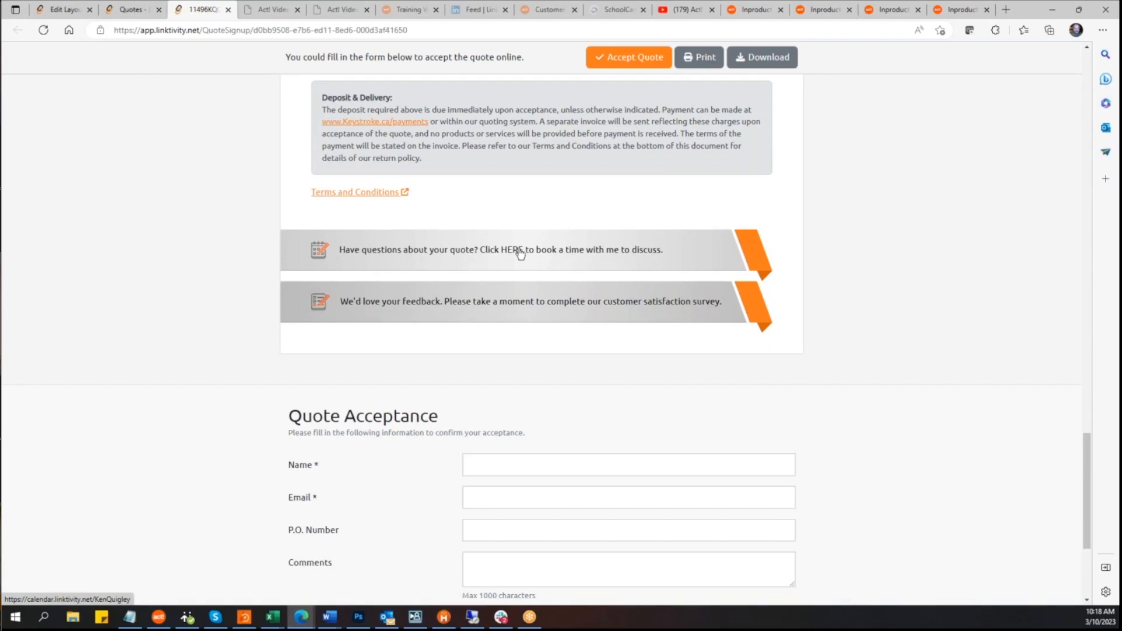
{"action": "scroll", "coordinate": [893, 289], "scroll_direction": "up", "scroll_amount": 10}
{"action": "scroll", "coordinate": [893, 296], "scroll_direction": "up", "scroll_amount": 8}
{"action": "scroll", "coordinate": [891, 293], "scroll_direction": "down", "scroll_amount": 8}
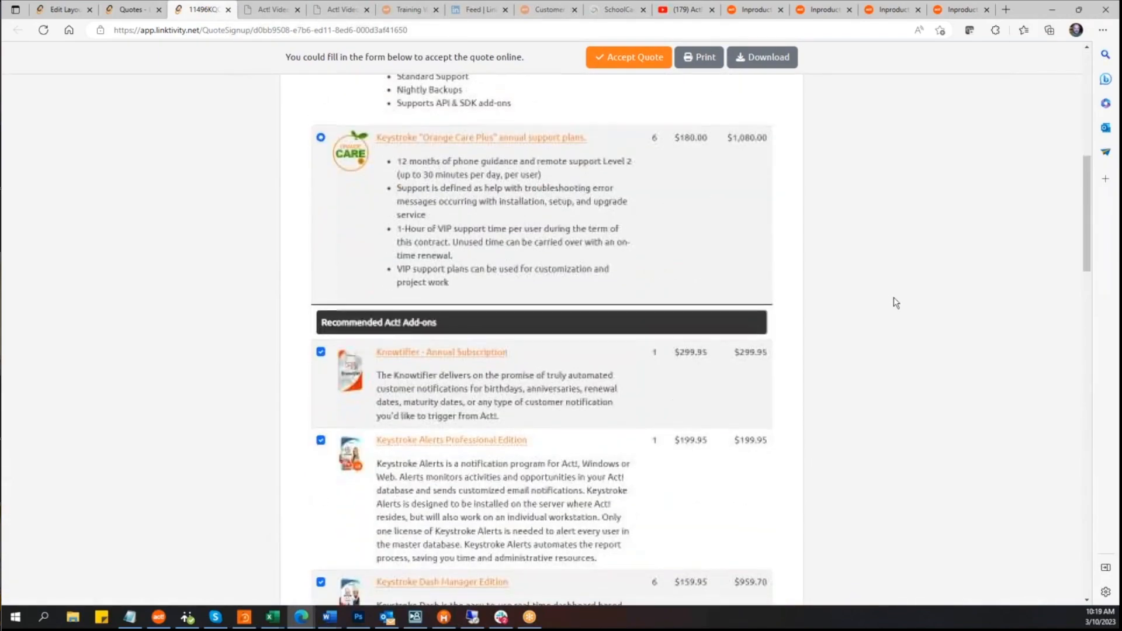
{"action": "scroll", "coordinate": [894, 298], "scroll_direction": "down", "scroll_amount": 15}
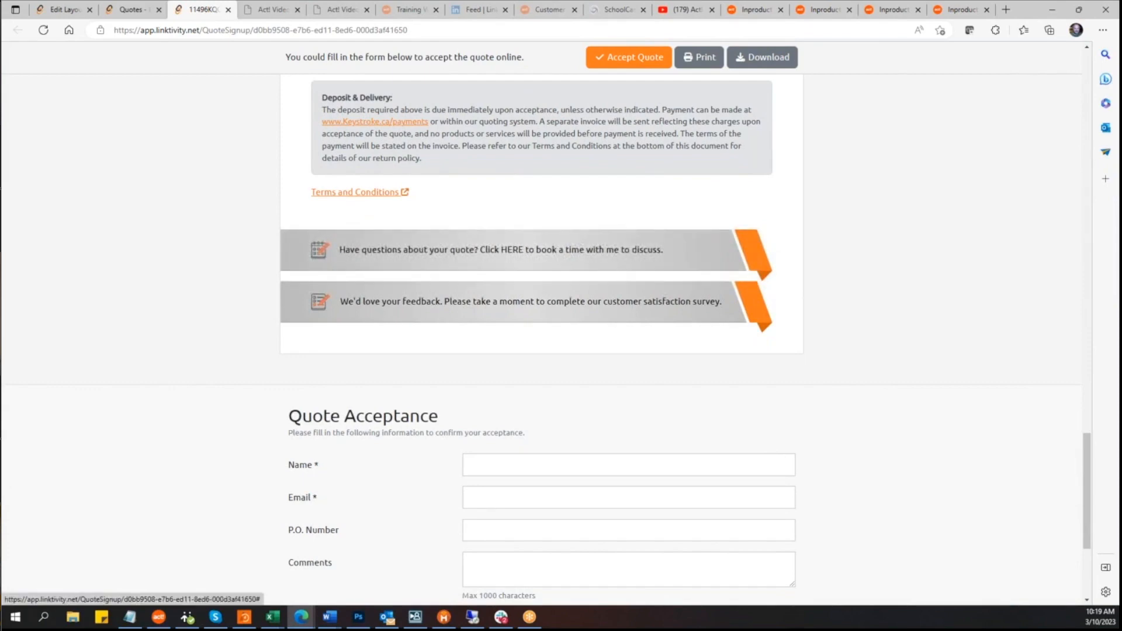
{"action": "left_click", "coordinate": [367, 194]}
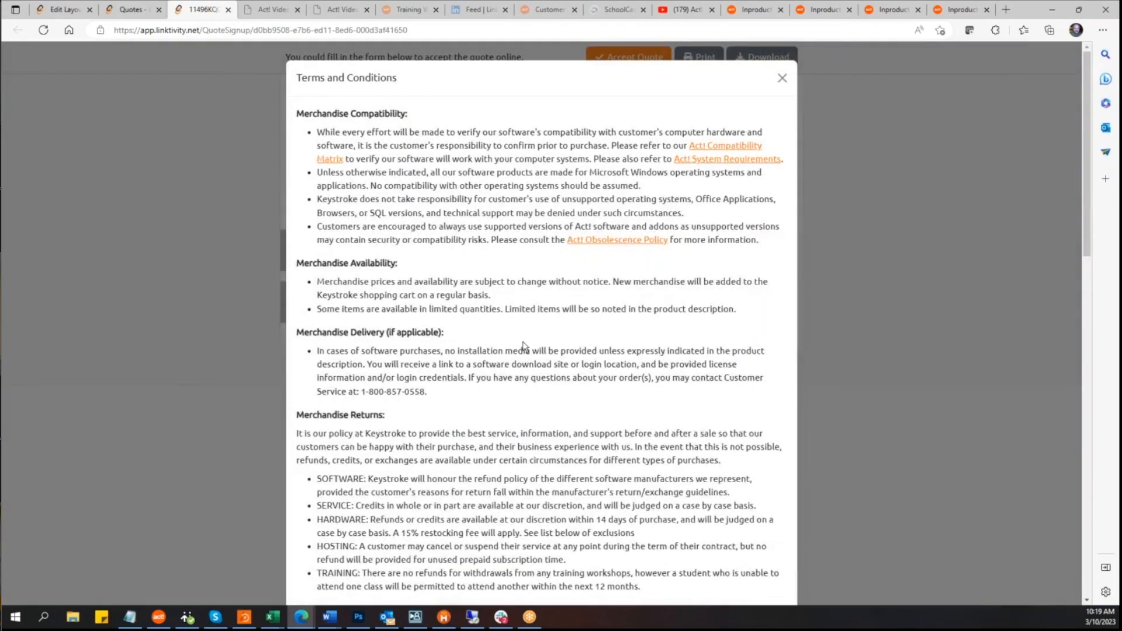
{"action": "scroll", "coordinate": [367, 197], "scroll_direction": "down", "scroll_amount": 6}
{"action": "scroll", "coordinate": [542, 321], "scroll_direction": "down", "scroll_amount": 10}
{"action": "scroll", "coordinate": [541, 322], "scroll_direction": "up", "scroll_amount": 10}
{"action": "scroll", "coordinate": [541, 321], "scroll_direction": "up", "scroll_amount": 5}
{"action": "left_click", "coordinate": [783, 78]}
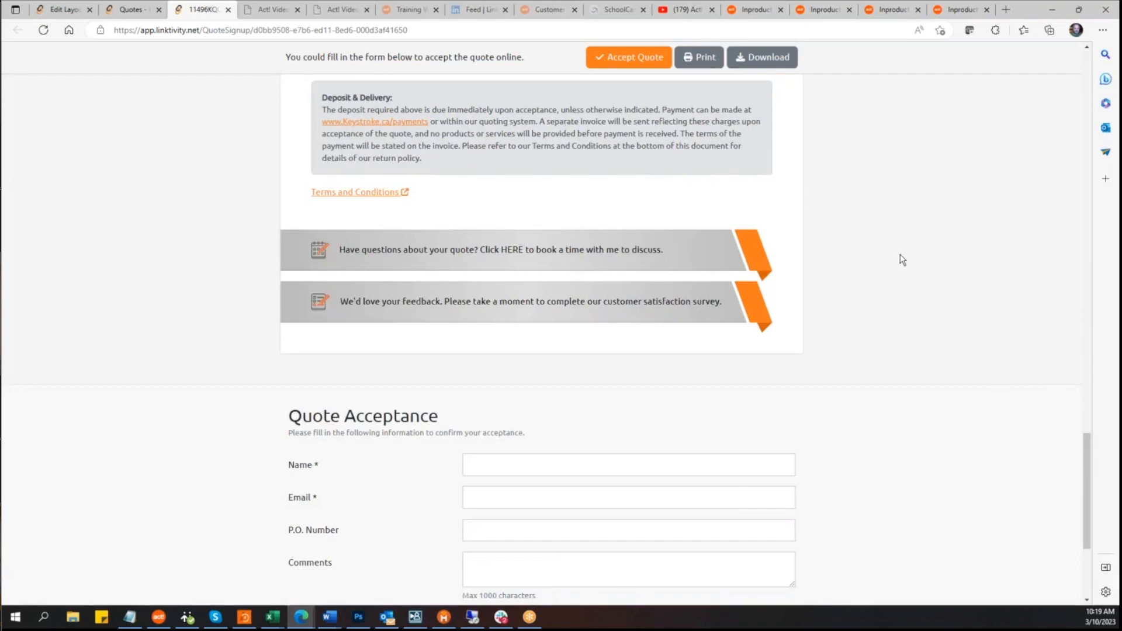
{"action": "scroll", "coordinate": [902, 257], "scroll_direction": "up", "scroll_amount": 2}
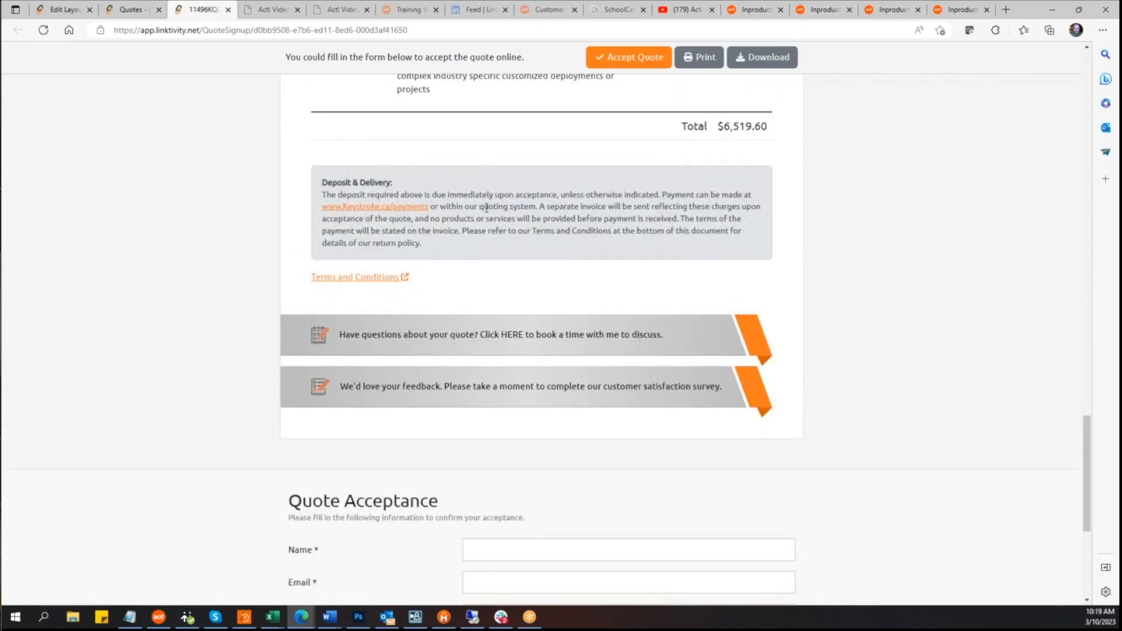
{"action": "scroll", "coordinate": [508, 234], "scroll_direction": "up", "scroll_amount": 2}
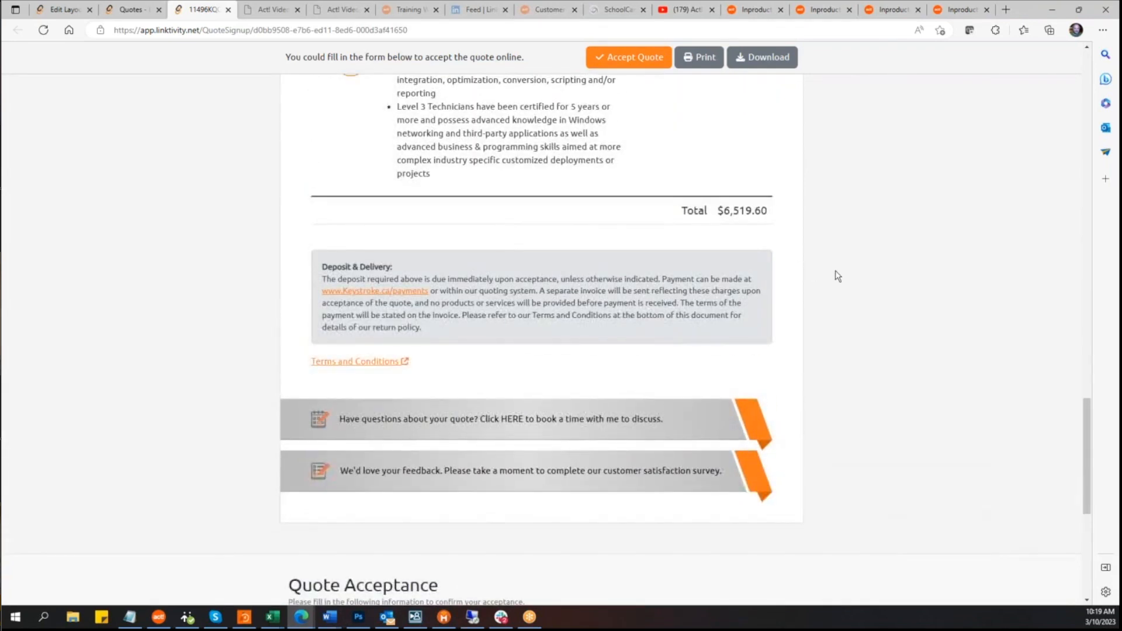
{"action": "scroll", "coordinate": [836, 276], "scroll_direction": "down", "scroll_amount": 6}
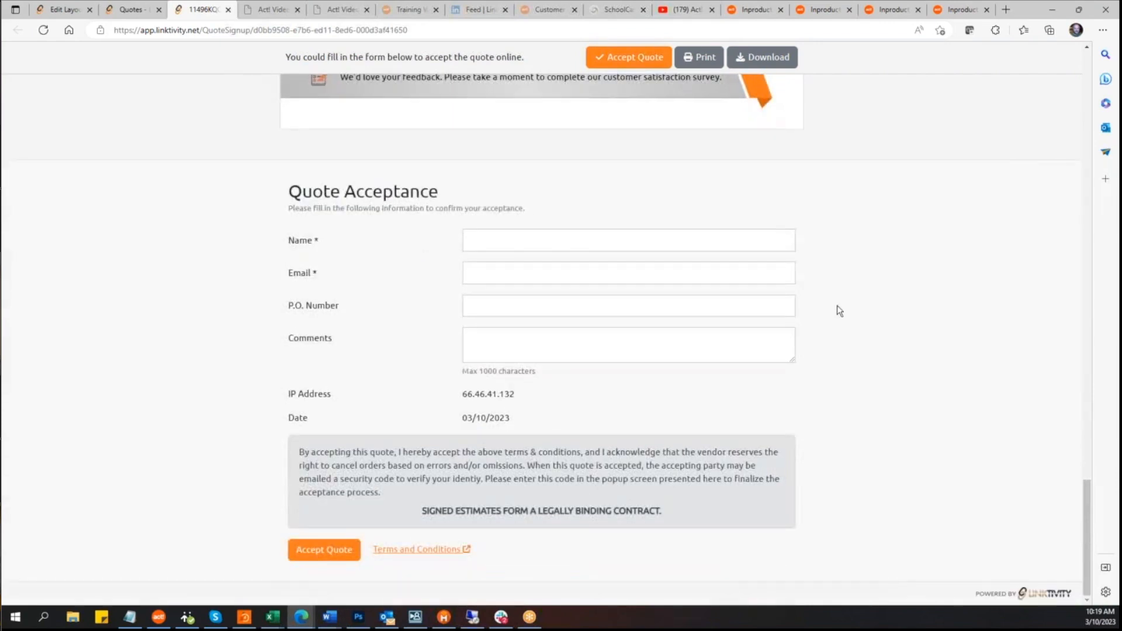
{"action": "scroll", "coordinate": [460, 220], "scroll_direction": "up", "scroll_amount": 3}
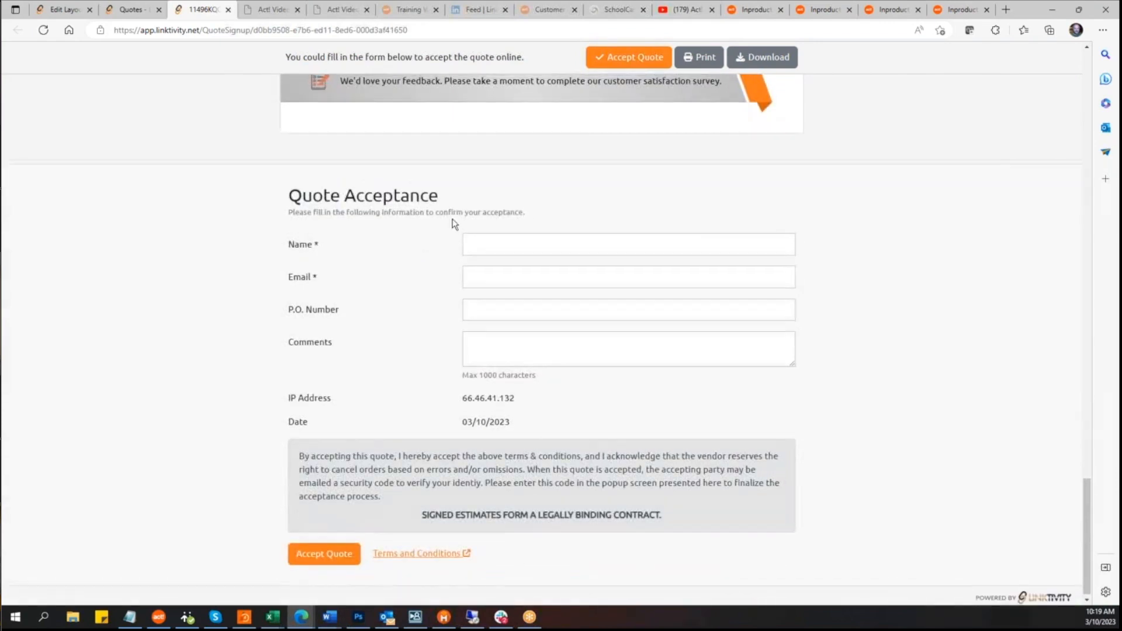
{"action": "scroll", "coordinate": [451, 229], "scroll_direction": "up", "scroll_amount": 3}
{"action": "scroll", "coordinate": [351, 318], "scroll_direction": "down", "scroll_amount": 6}
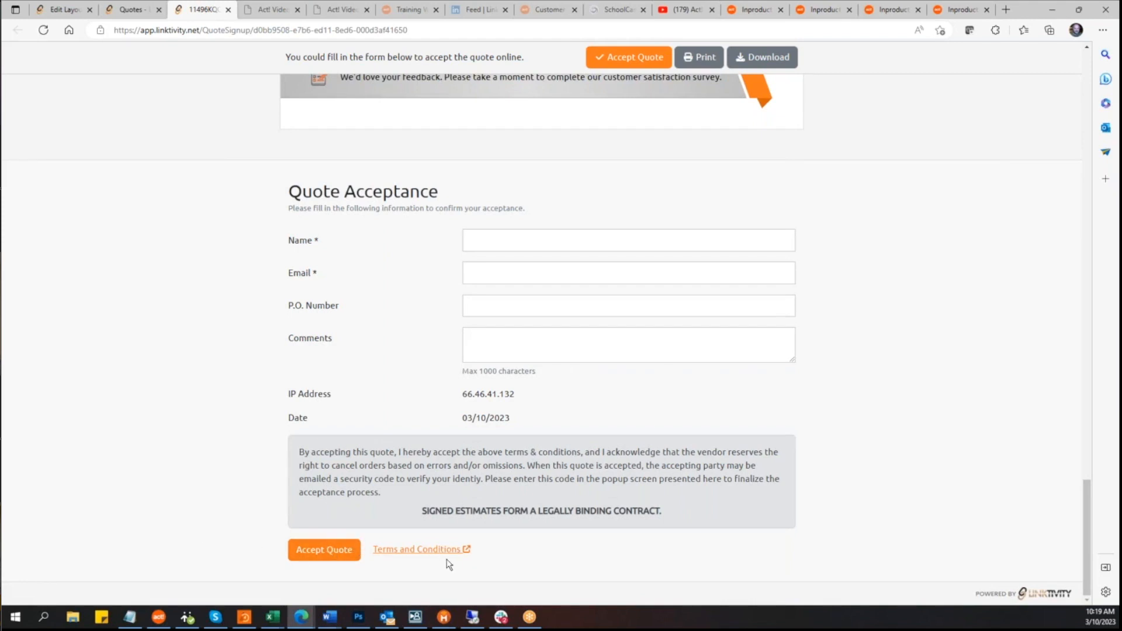
{"action": "scroll", "coordinate": [464, 490], "scroll_direction": "up", "scroll_amount": 4}
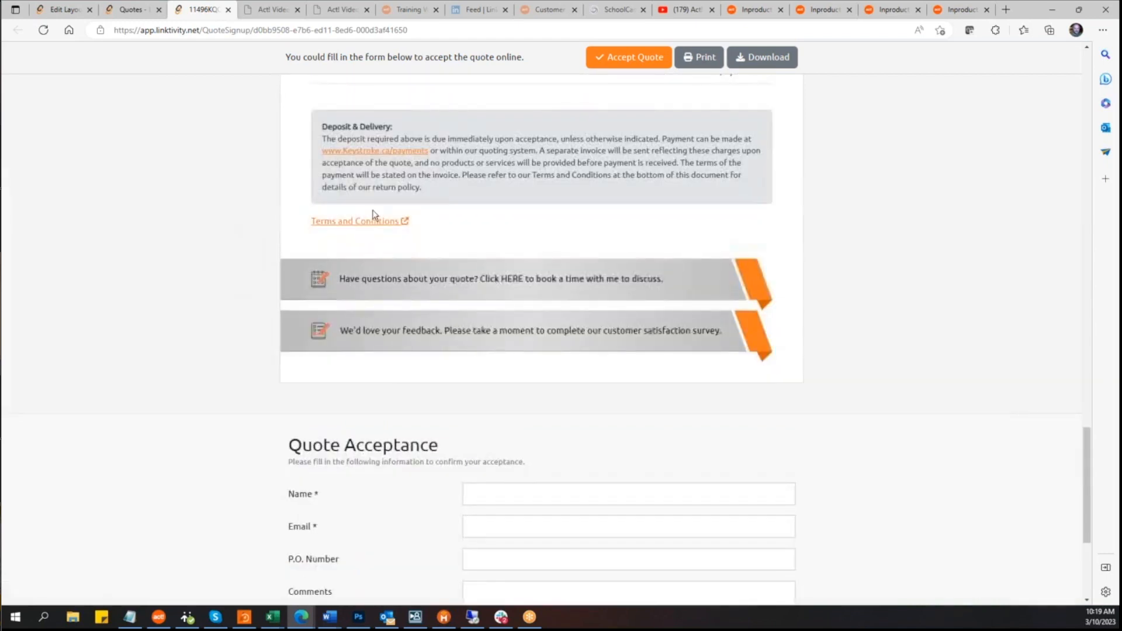
{"action": "scroll", "coordinate": [374, 226], "scroll_direction": "down", "scroll_amount": 5}
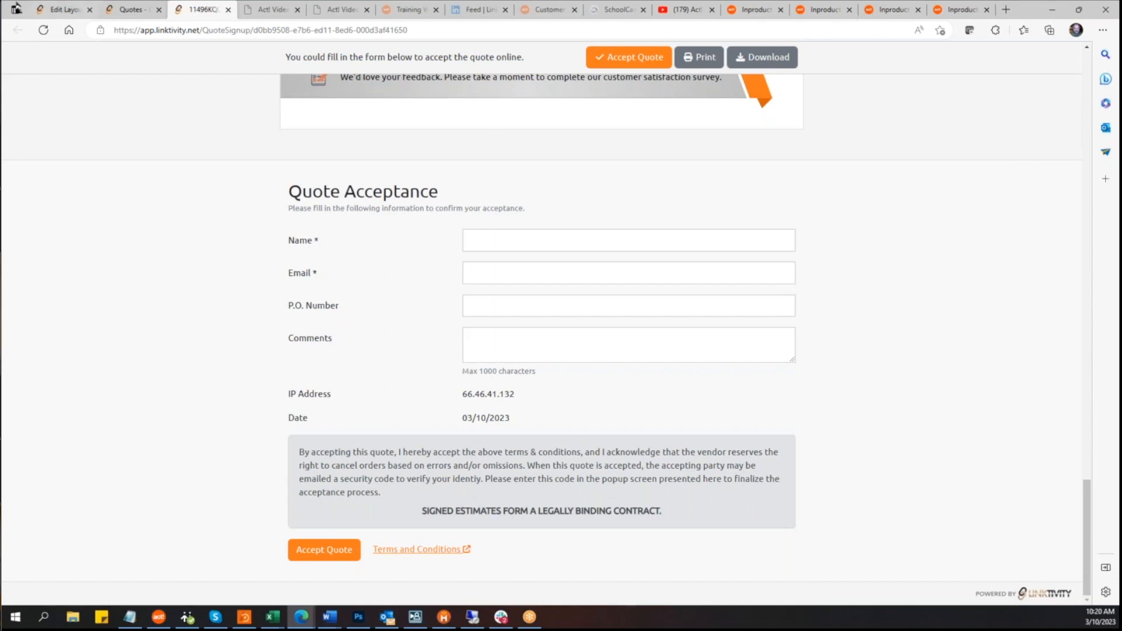
Step: Return to the layout editor and review the options available for the layout's Form Link
{"action": "left_click", "coordinate": [69, 11]}
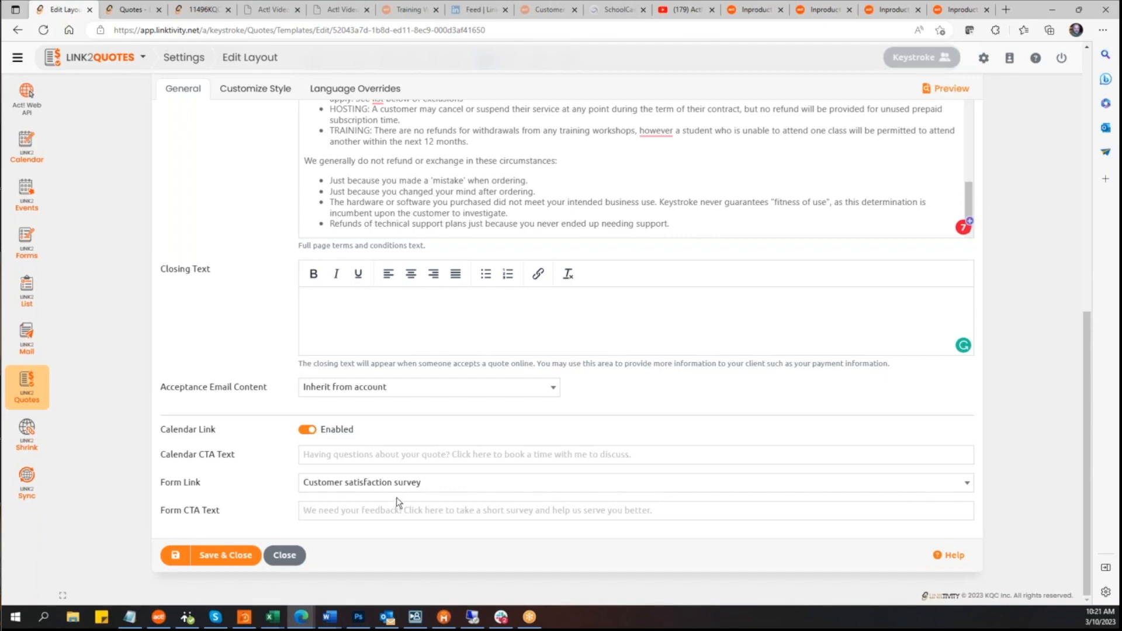
{"action": "left_click", "coordinate": [972, 486]}
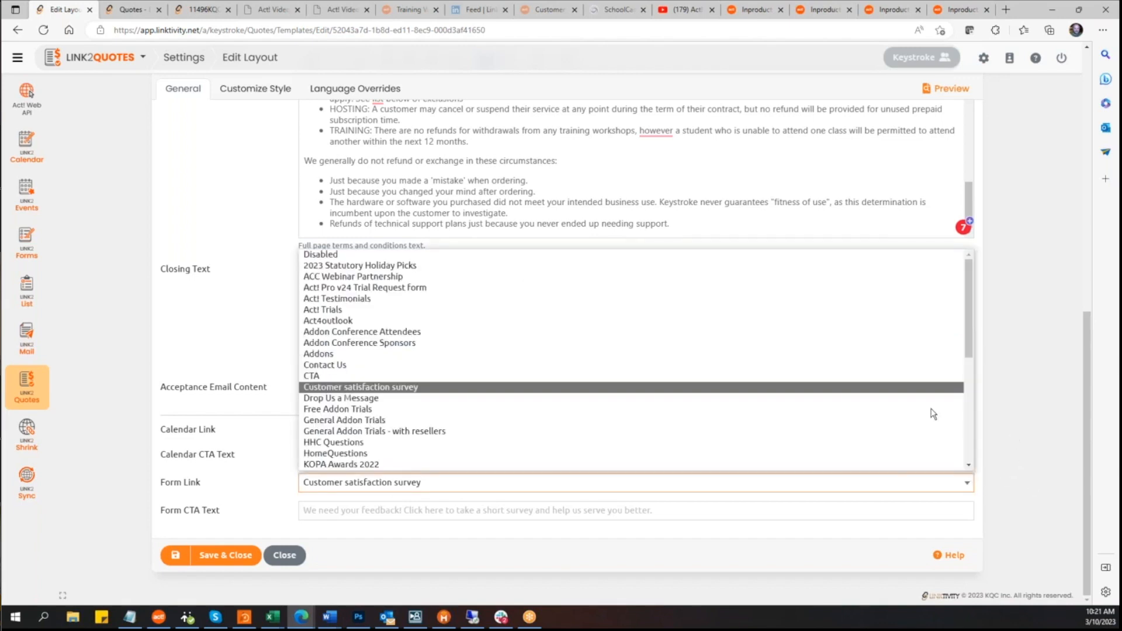
{"action": "left_click", "coordinate": [1005, 409]}
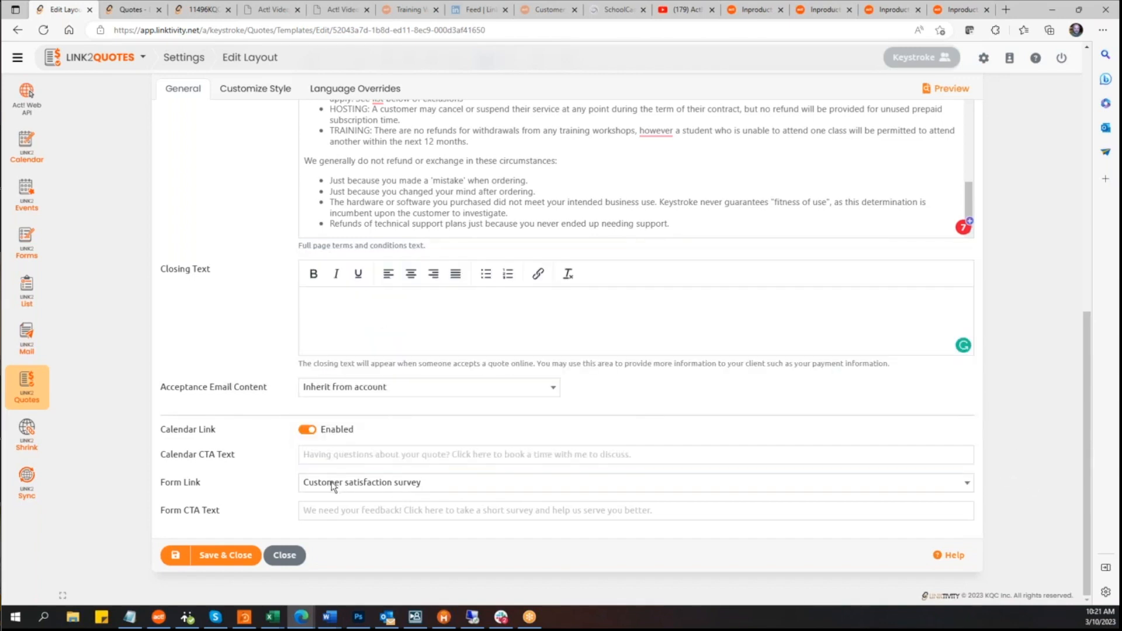
{"action": "scroll", "coordinate": [167, 504], "scroll_direction": "up", "scroll_amount": 4}
{"action": "scroll", "coordinate": [166, 505], "scroll_direction": "up", "scroll_amount": 6}
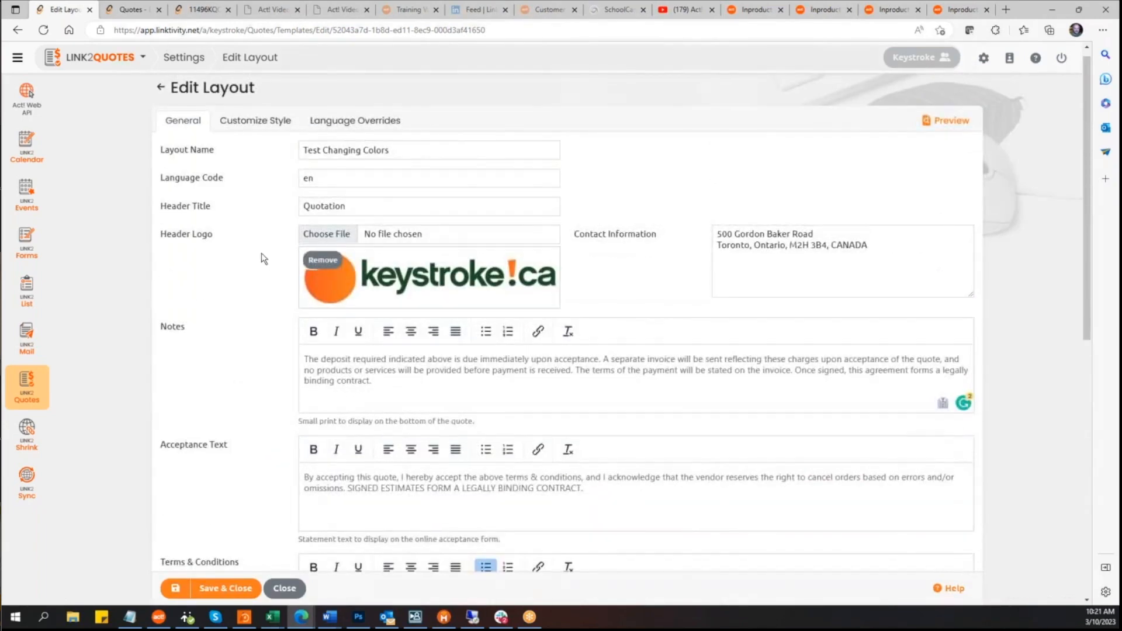
Step: Open the customer satisfaction survey from the online quote's feedback banner
{"action": "left_click", "coordinate": [202, 9]}
{"action": "scroll", "coordinate": [590, 333], "scroll_direction": "up", "scroll_amount": 4}
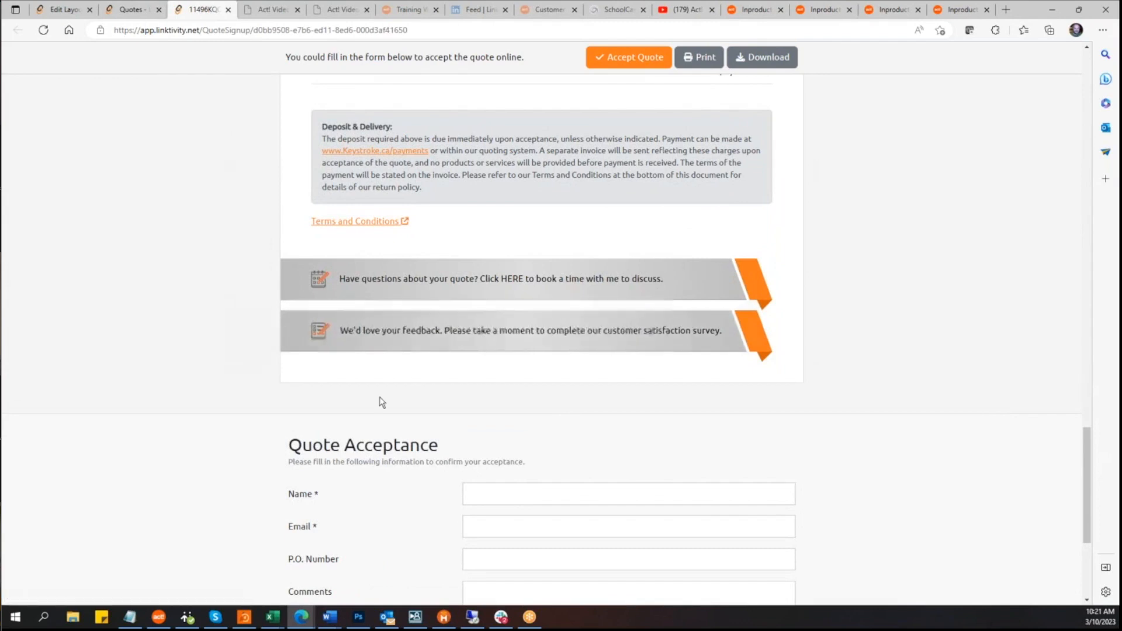
{"action": "left_click", "coordinate": [520, 337]}
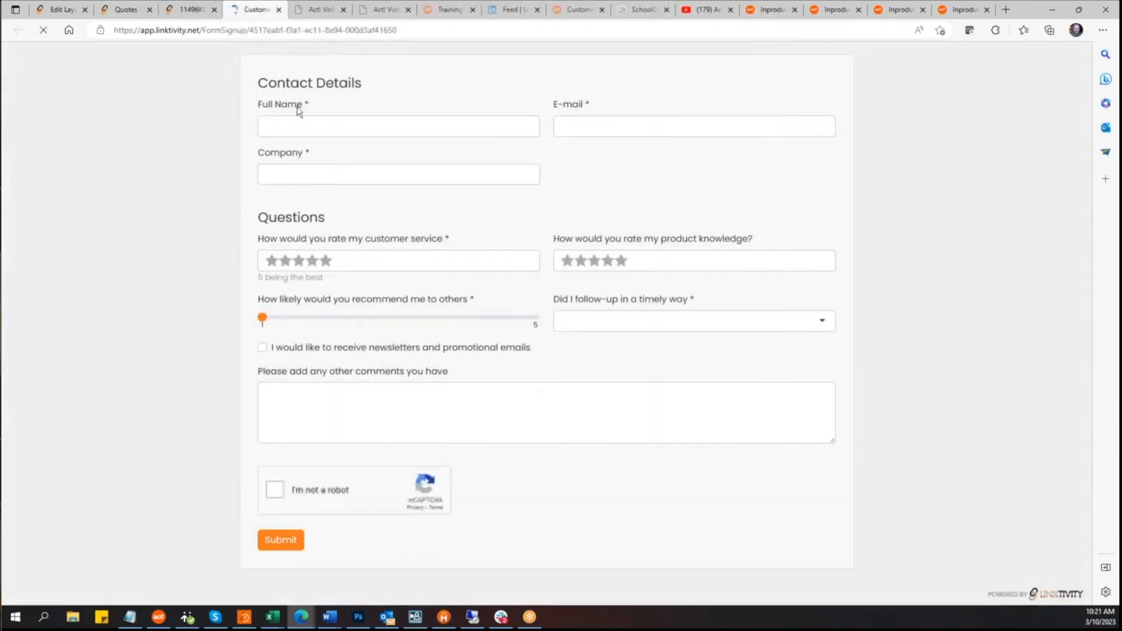
{"action": "left_click", "coordinate": [183, 10]}
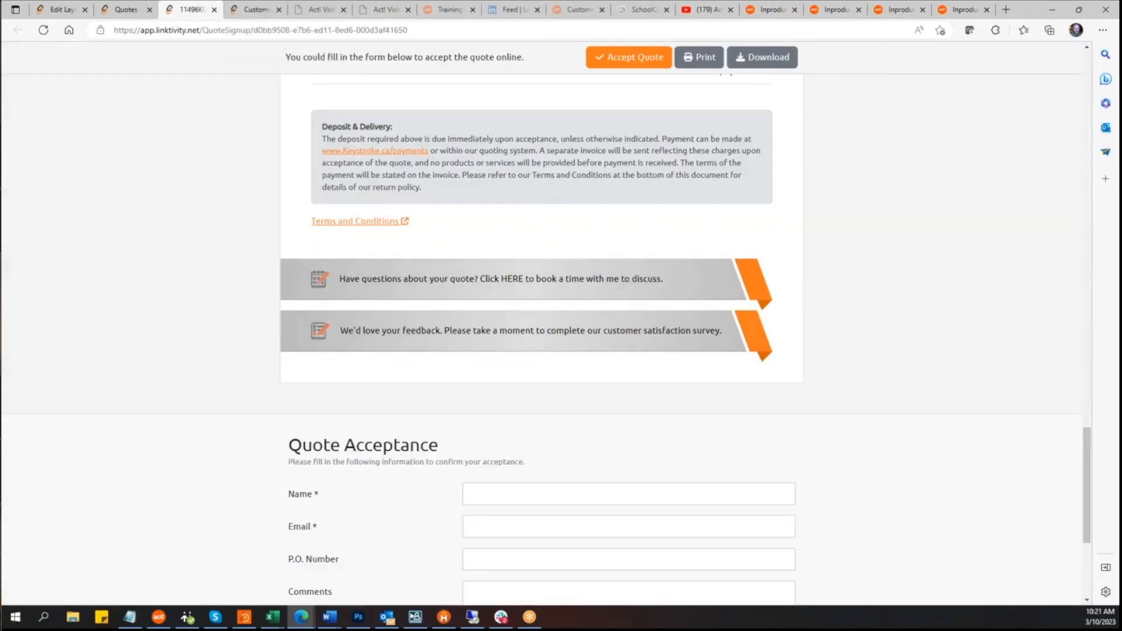
Step: Open the booking calendar from the quote's scheduling banner, dismiss its welcome dialog and return to the quote
{"action": "left_click", "coordinate": [575, 278]}
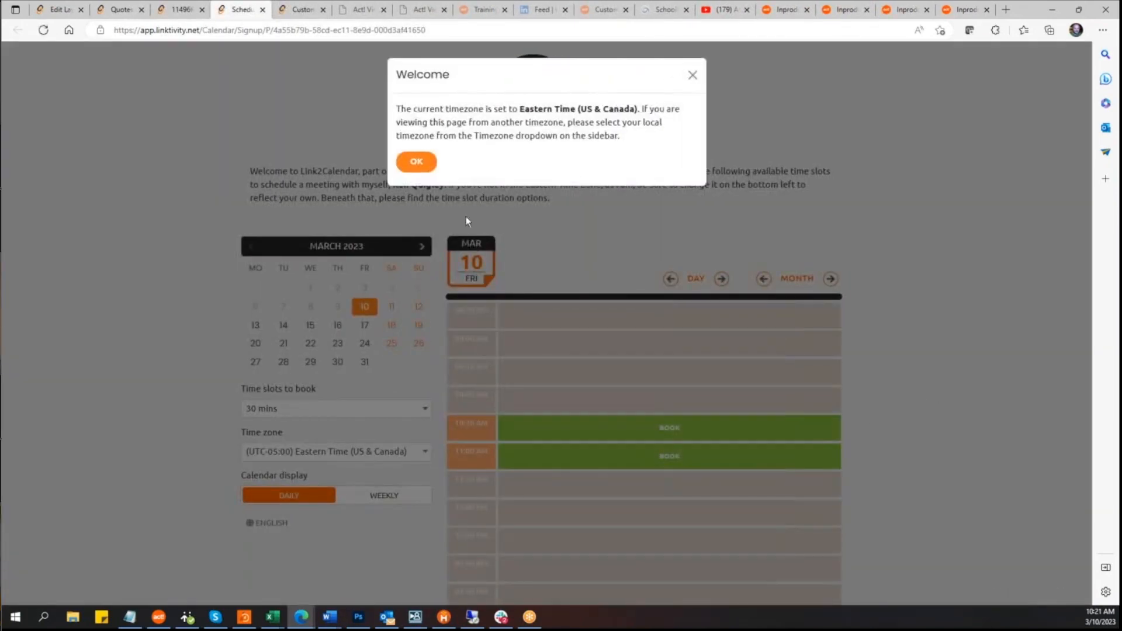
{"action": "left_click", "coordinate": [416, 162]}
{"action": "left_click", "coordinate": [119, 10]}
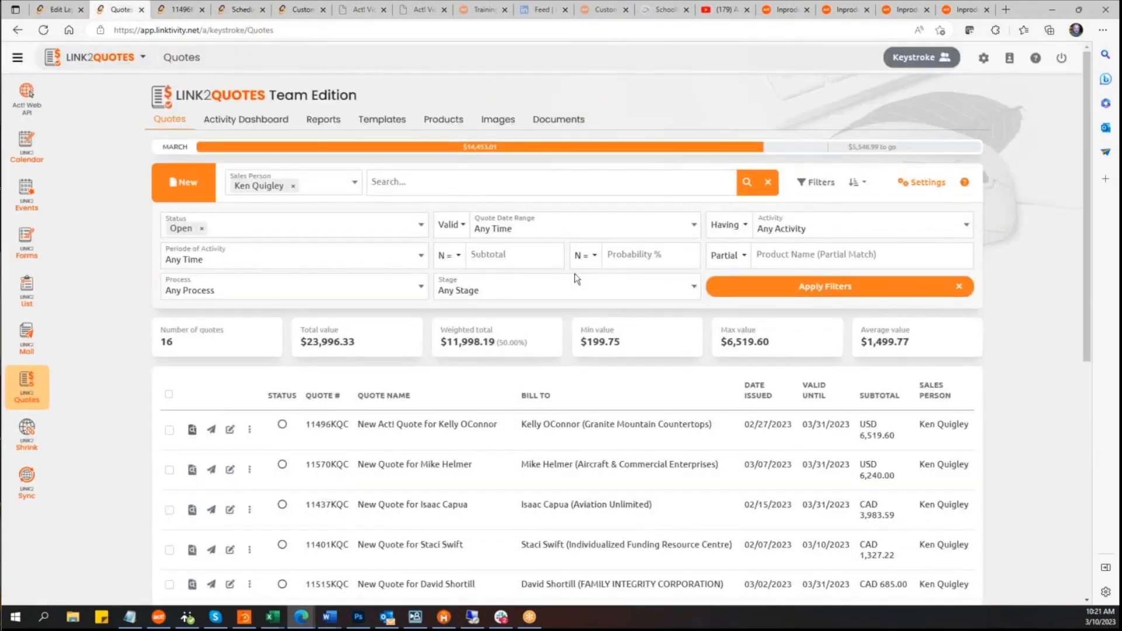
{"action": "left_click", "coordinate": [179, 16]}
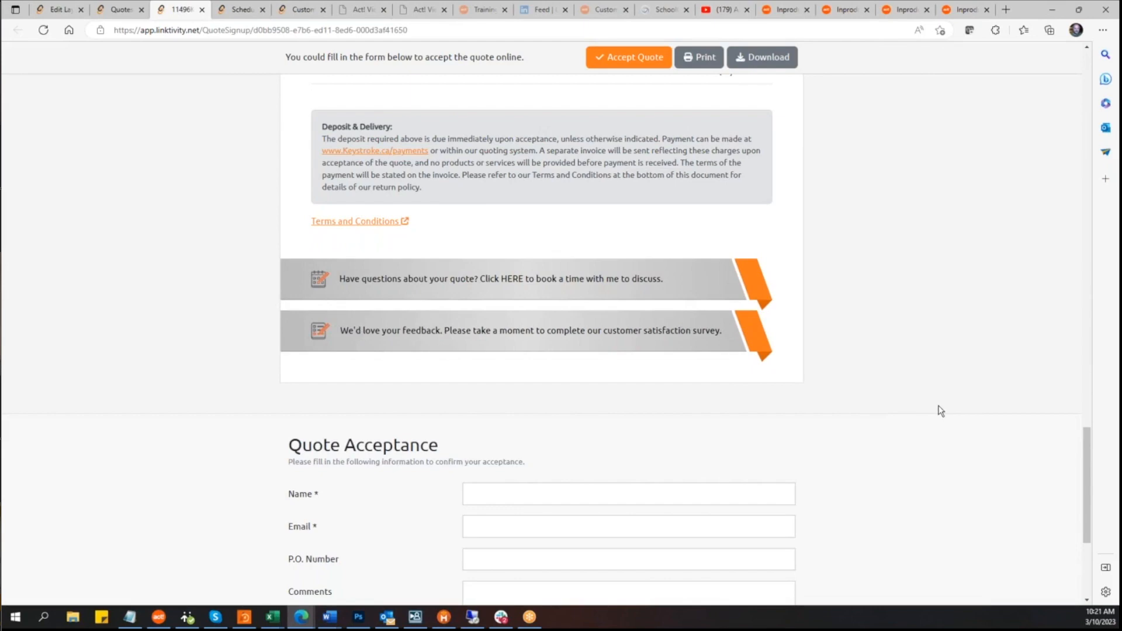
Step: Scroll through the online quote's line items and optional add-ons
{"action": "scroll", "coordinate": [941, 410], "scroll_direction": "up", "scroll_amount": 15}
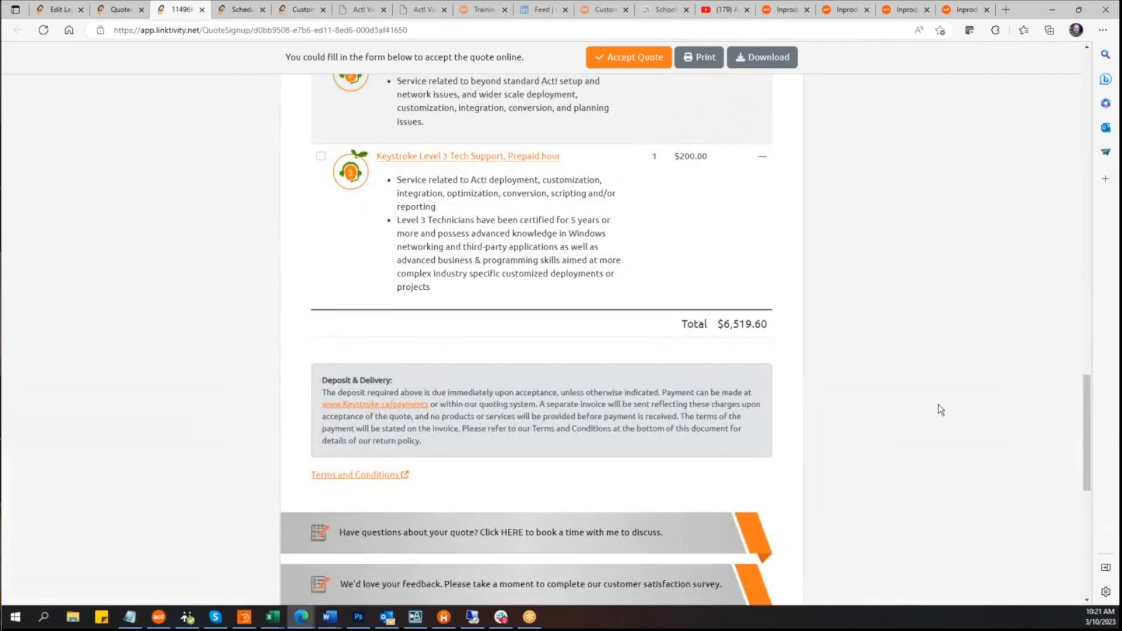
{"action": "scroll", "coordinate": [939, 410], "scroll_direction": "up", "scroll_amount": 10}
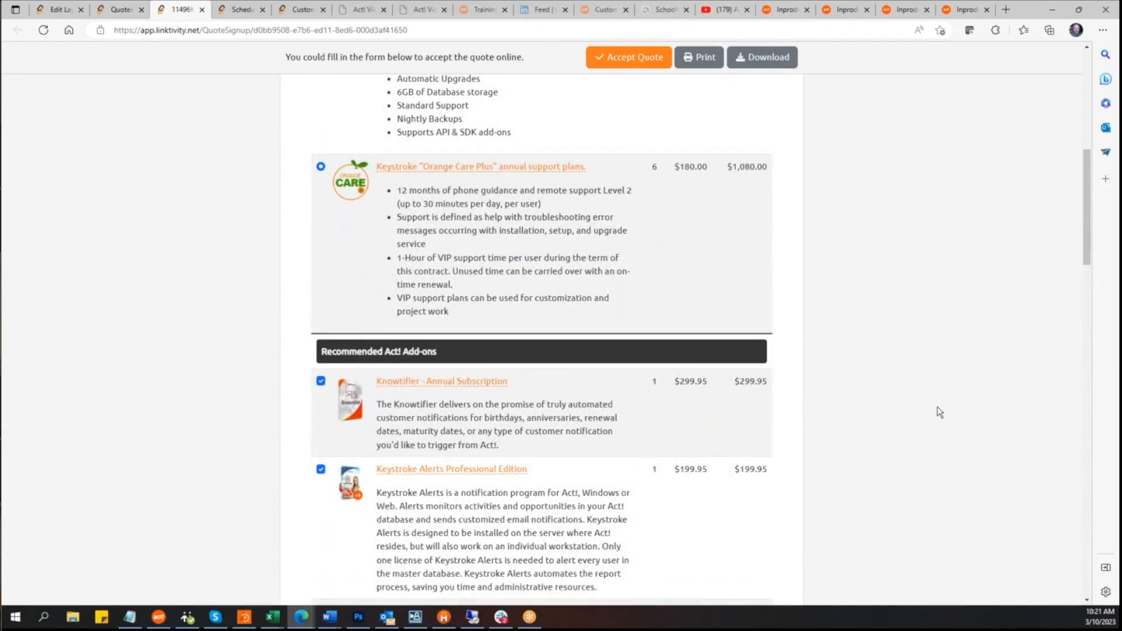
{"action": "scroll", "coordinate": [938, 411], "scroll_direction": "up", "scroll_amount": 6}
{"action": "scroll", "coordinate": [938, 411], "scroll_direction": "down", "scroll_amount": 18}
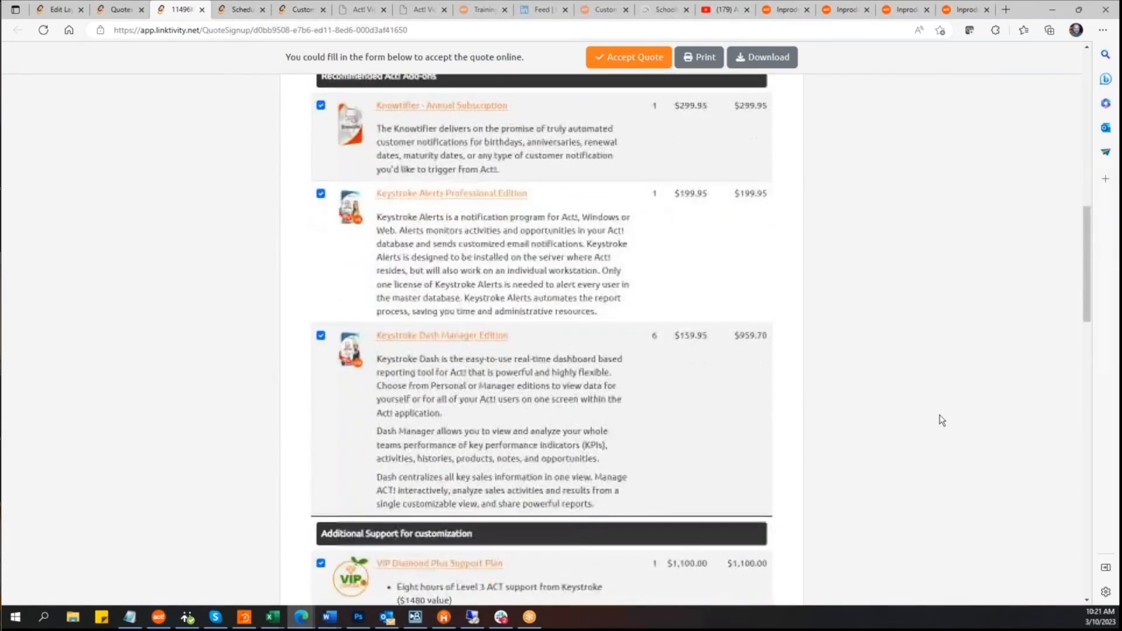
{"action": "scroll", "coordinate": [563, 418], "scroll_direction": "down", "scroll_amount": 8}
{"action": "scroll", "coordinate": [564, 418], "scroll_direction": "up", "scroll_amount": 7}
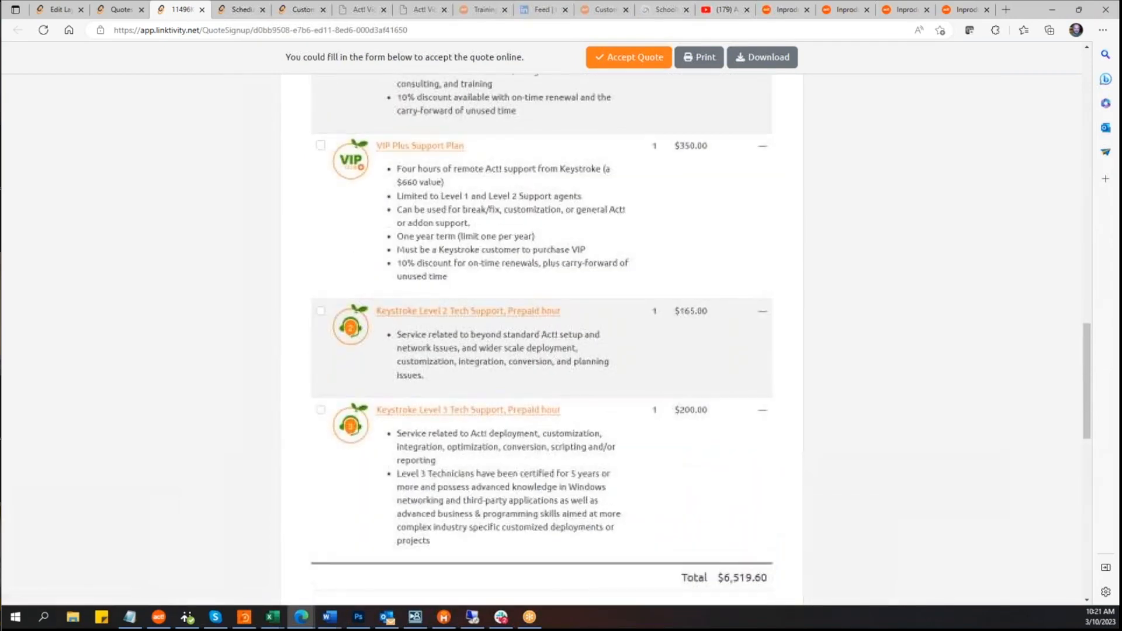
Step: Try selecting the optional Keystroke Level 2 and Level 3 Tech Support items on the quote
{"action": "left_click", "coordinate": [321, 311]}
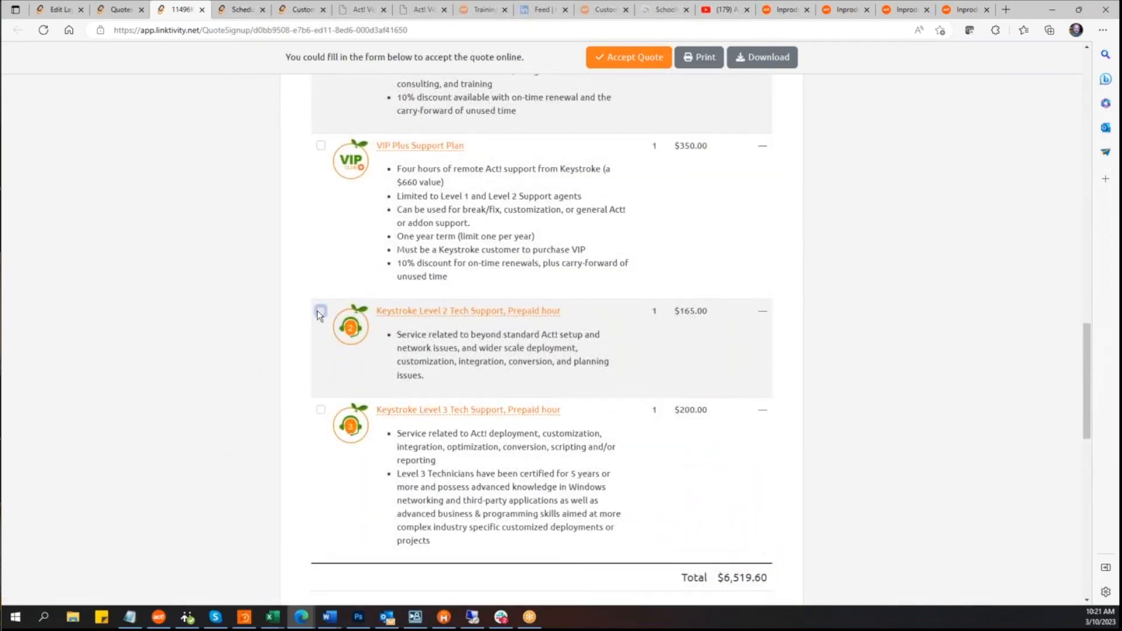
{"action": "left_click", "coordinate": [321, 410]}
{"action": "left_click", "coordinate": [321, 411]}
{"action": "left_click", "coordinate": [321, 311]}
Step: Return to the layout editor and view the layout's Customize Style settings
{"action": "left_click", "coordinate": [73, 10]}
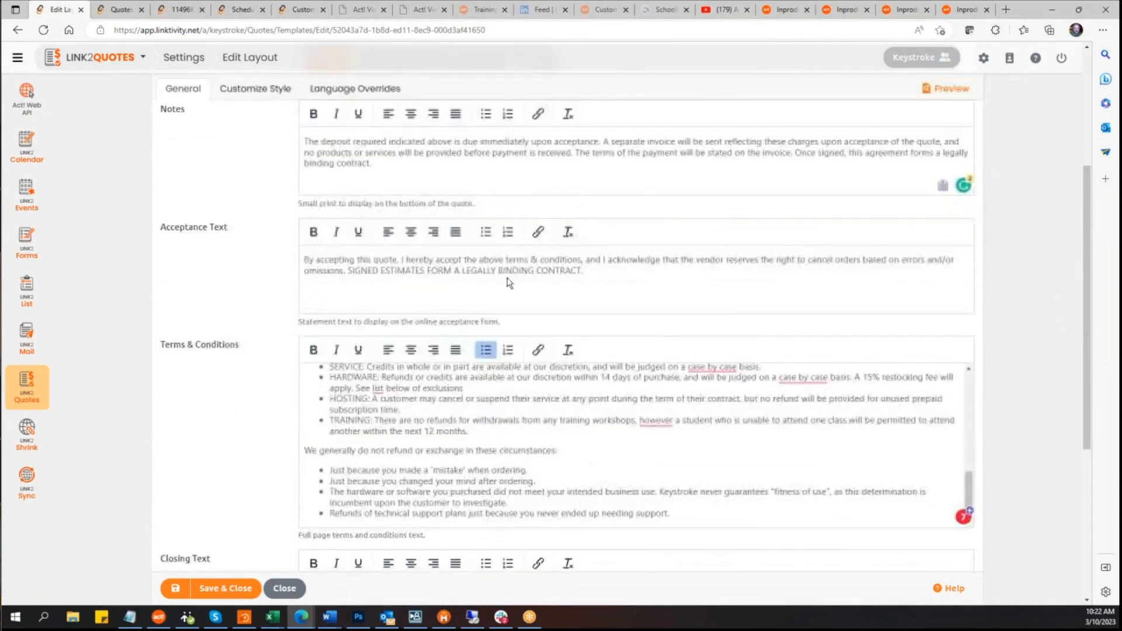
{"action": "scroll", "coordinate": [509, 283], "scroll_direction": "up", "scroll_amount": 4}
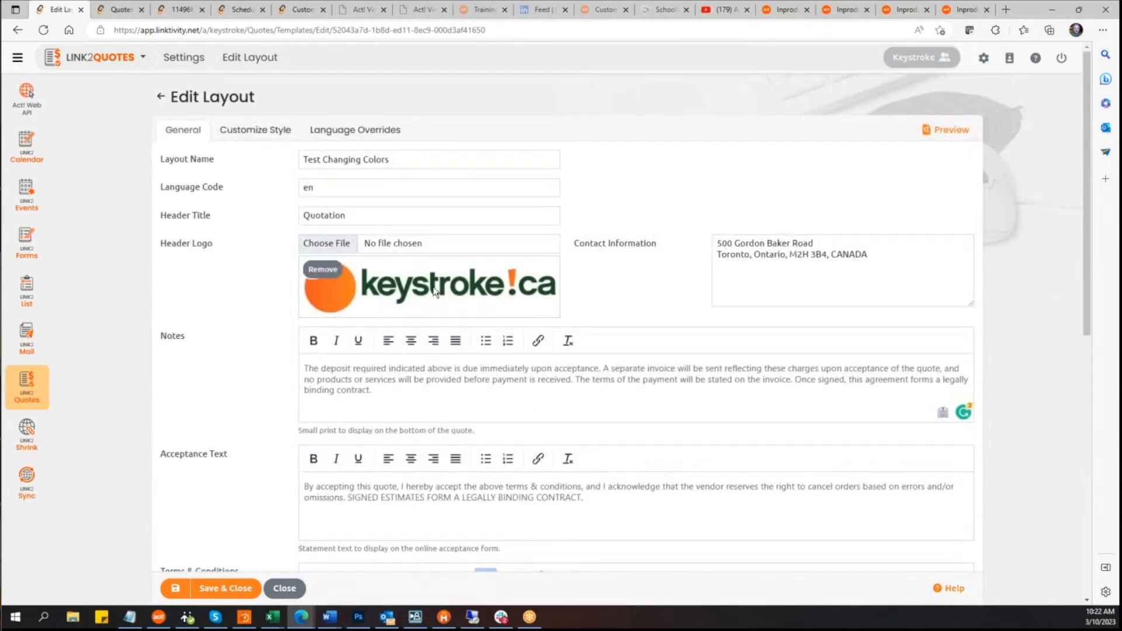
{"action": "left_click", "coordinate": [258, 135]}
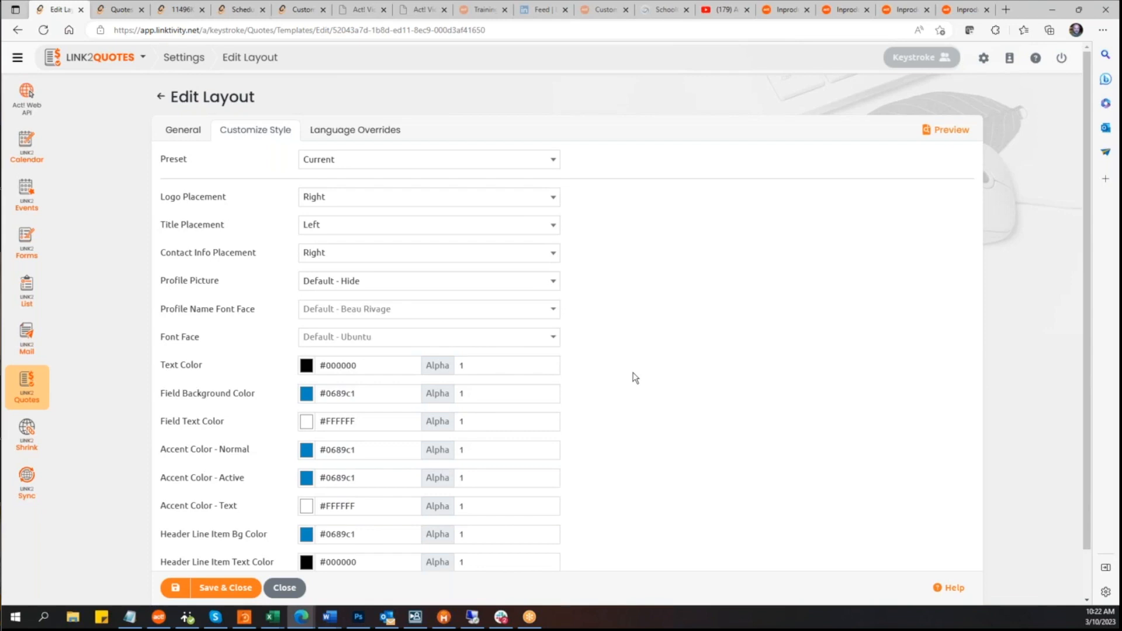
{"action": "scroll", "coordinate": [639, 378], "scroll_direction": "down", "scroll_amount": 1}
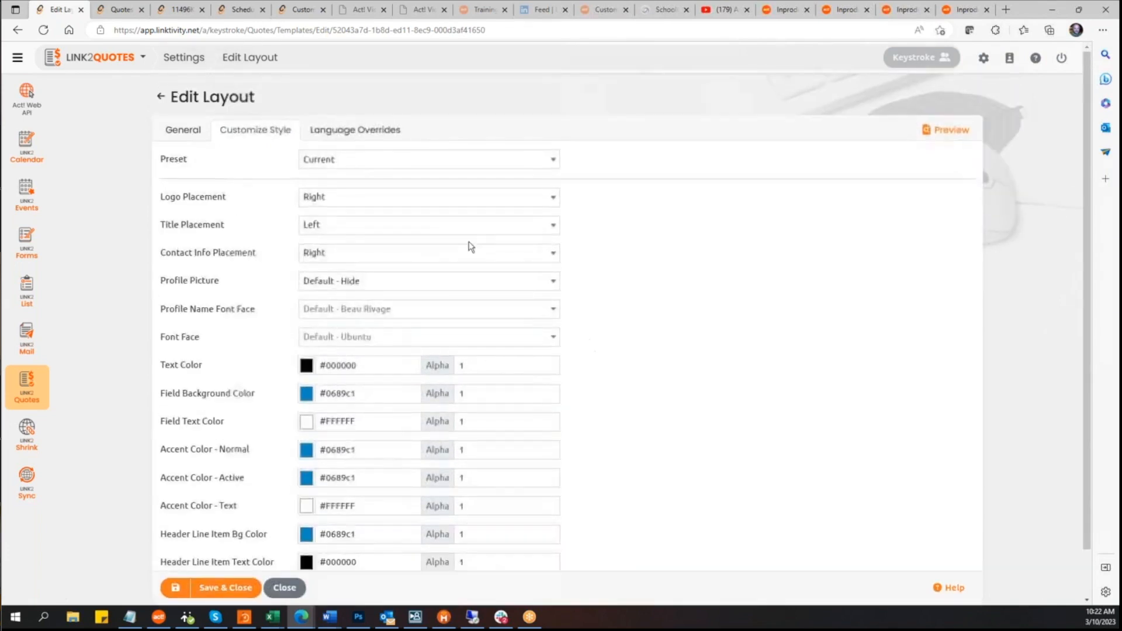
Step: Examine the Language Overrides table and its override cells for the layout's text labels
{"action": "left_click", "coordinate": [370, 130]}
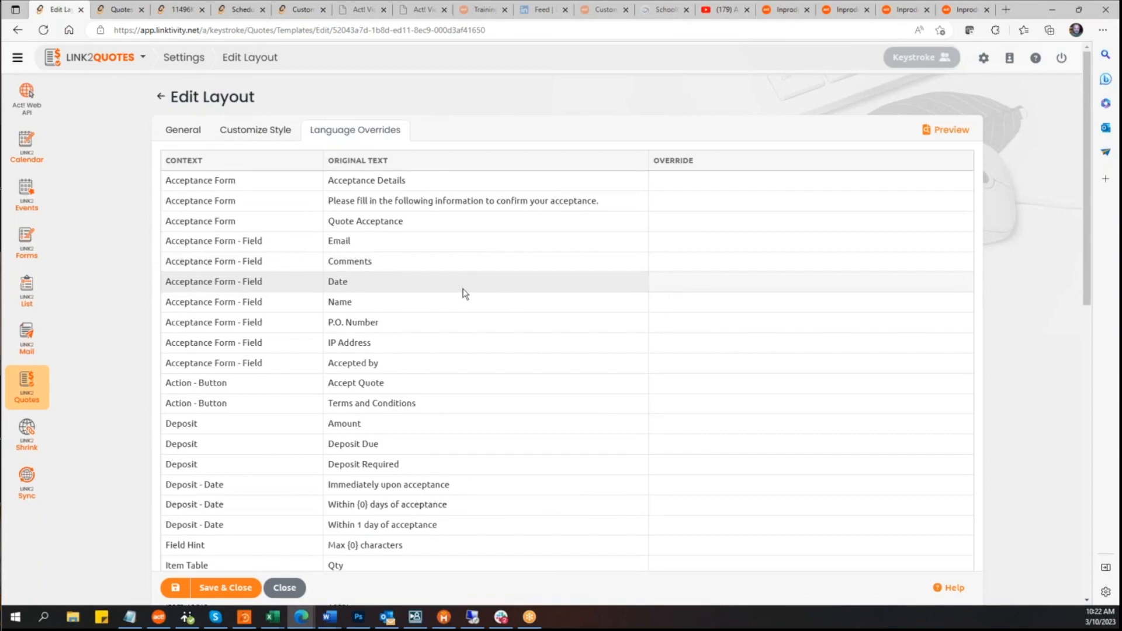
{"action": "scroll", "coordinate": [466, 295], "scroll_direction": "down", "scroll_amount": 5}
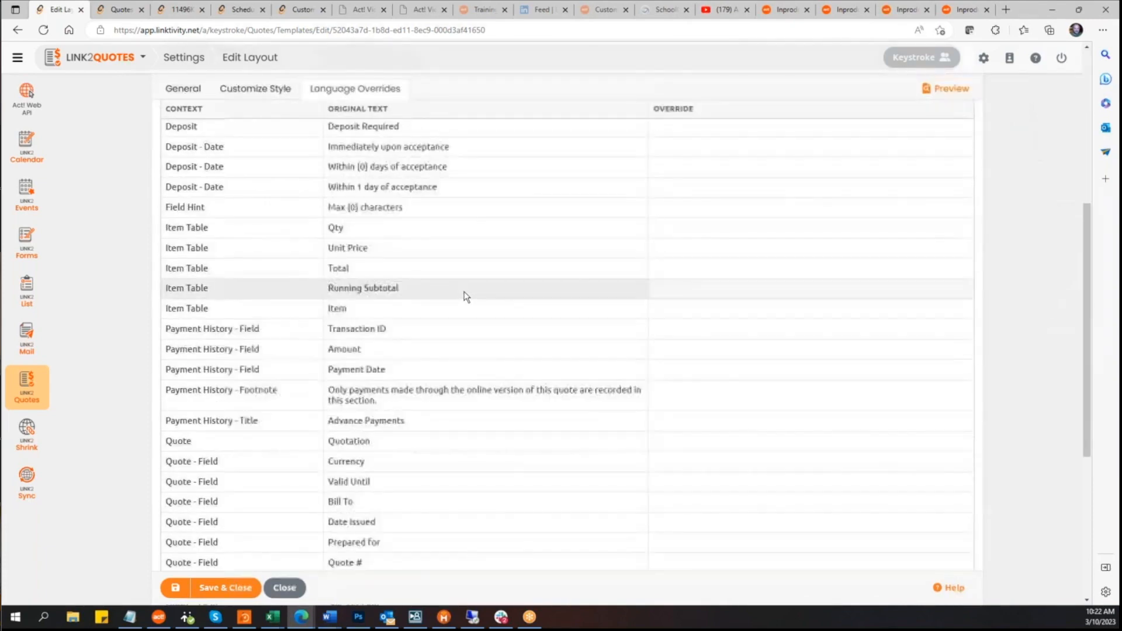
{"action": "scroll", "coordinate": [466, 296], "scroll_direction": "up", "scroll_amount": 4}
{"action": "scroll", "coordinate": [465, 296], "scroll_direction": "up", "scroll_amount": 3}
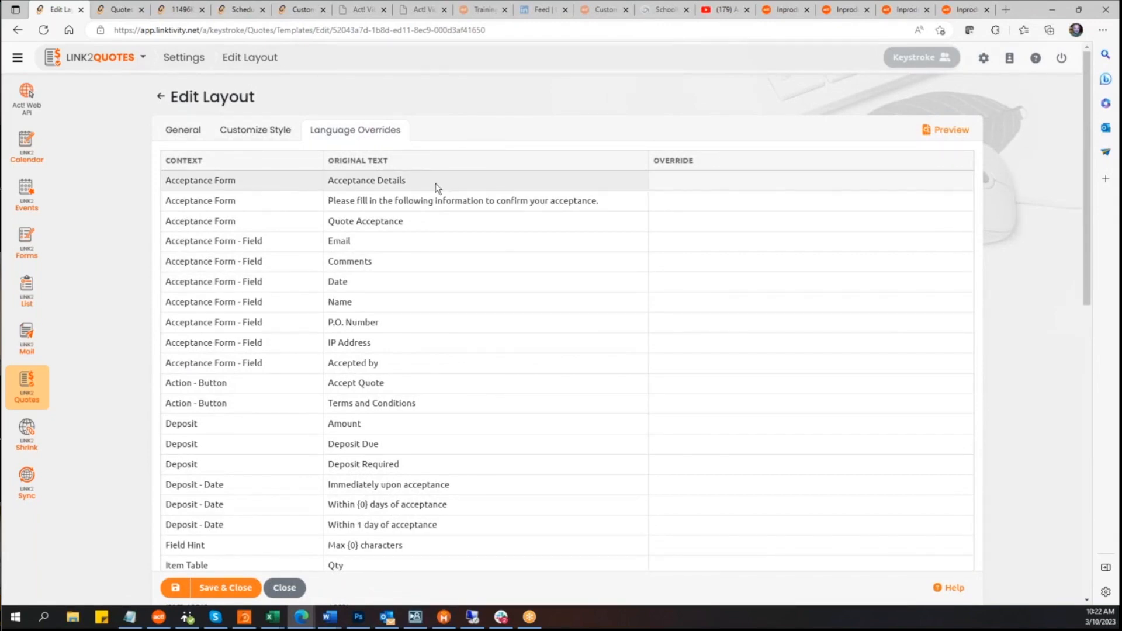
{"action": "left_click", "coordinate": [709, 178]}
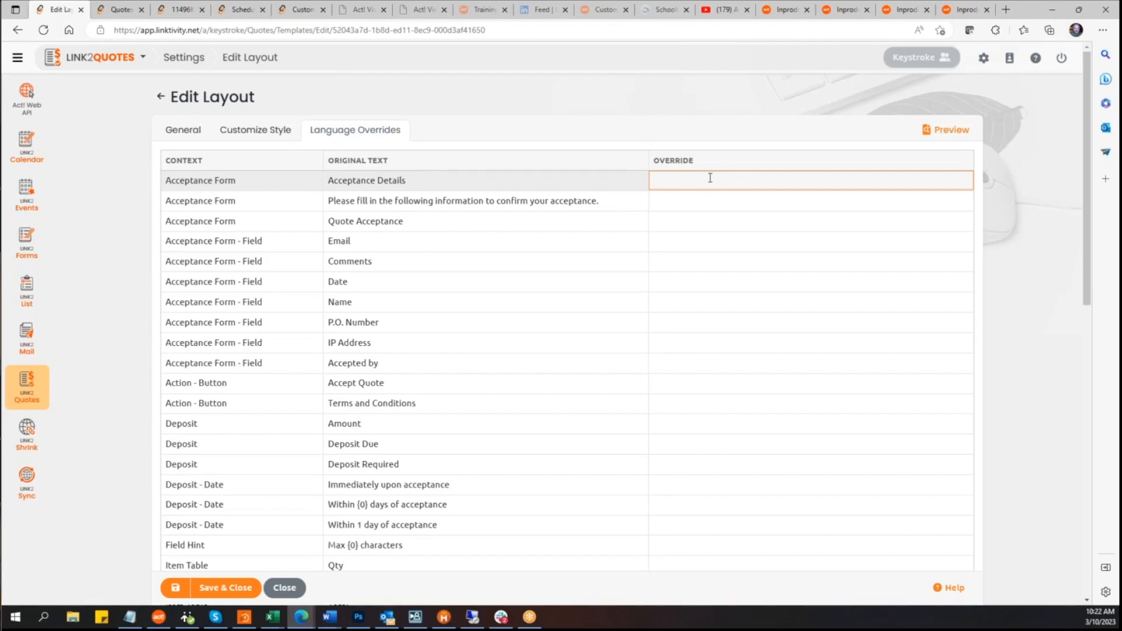
{"action": "left_click", "coordinate": [492, 228]}
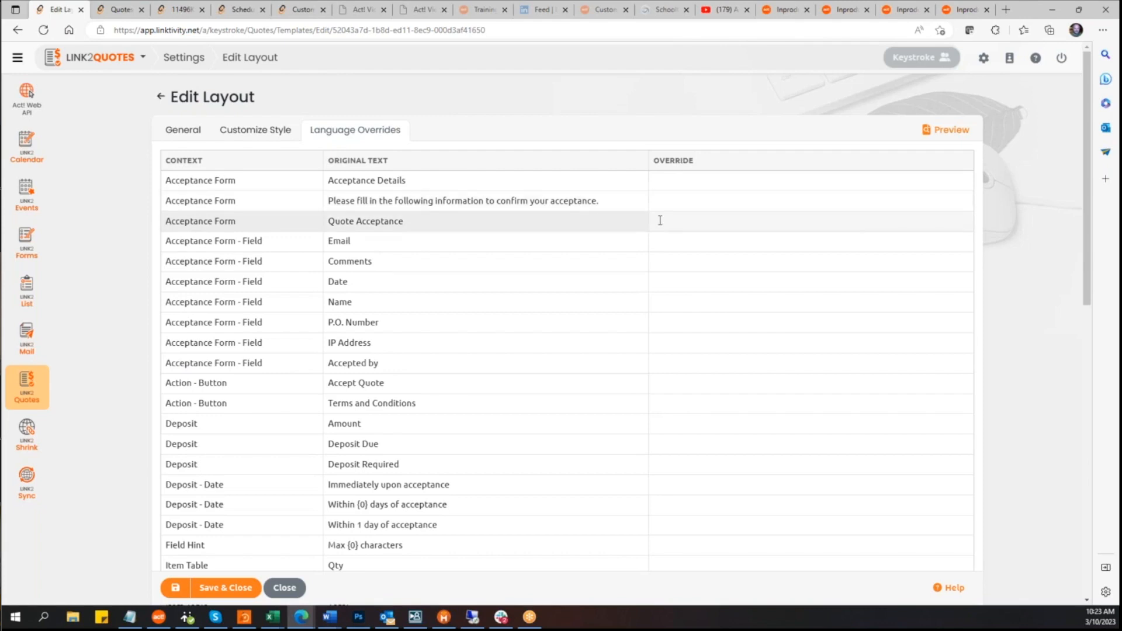
{"action": "scroll", "coordinate": [252, 263], "scroll_direction": "down", "scroll_amount": 3}
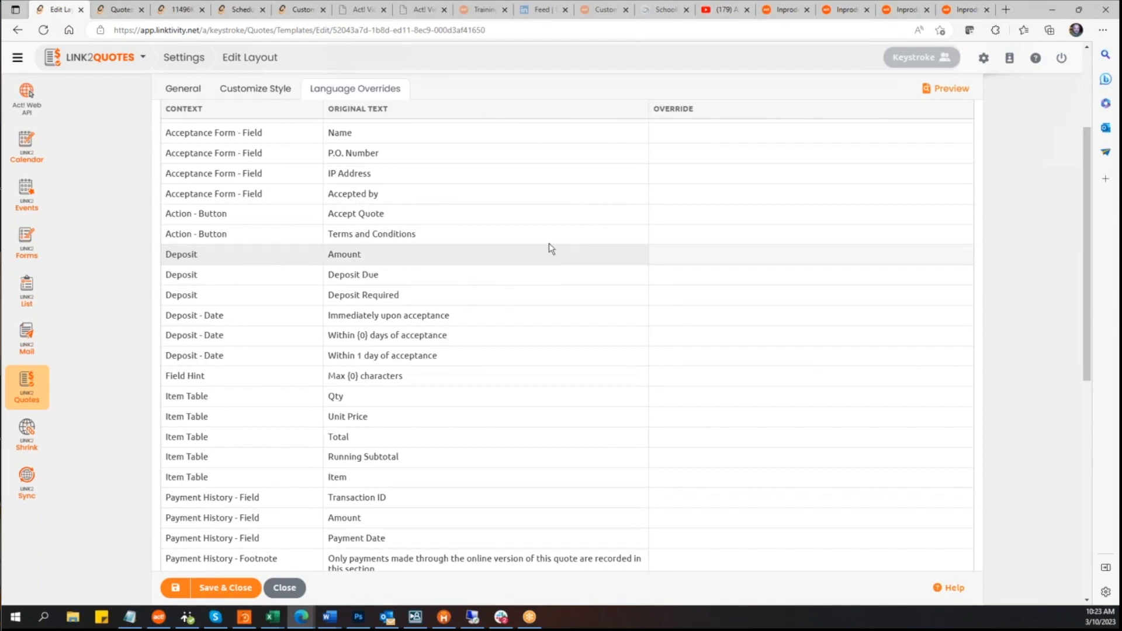
{"action": "left_click", "coordinate": [694, 276]}
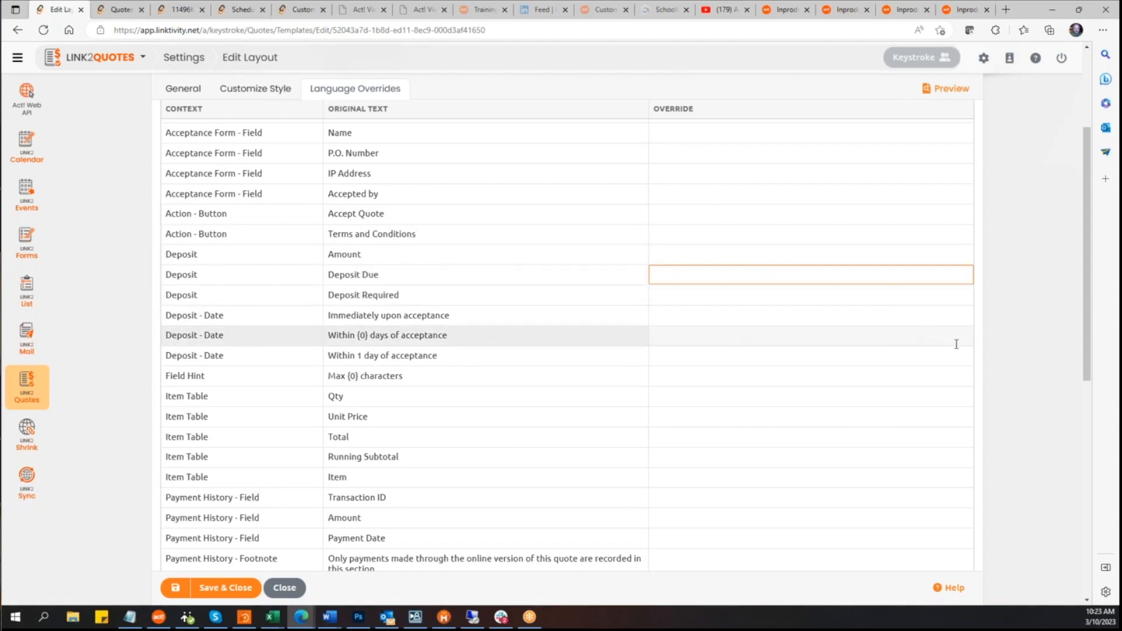
{"action": "scroll", "coordinate": [1004, 335], "scroll_direction": "down", "scroll_amount": 8}
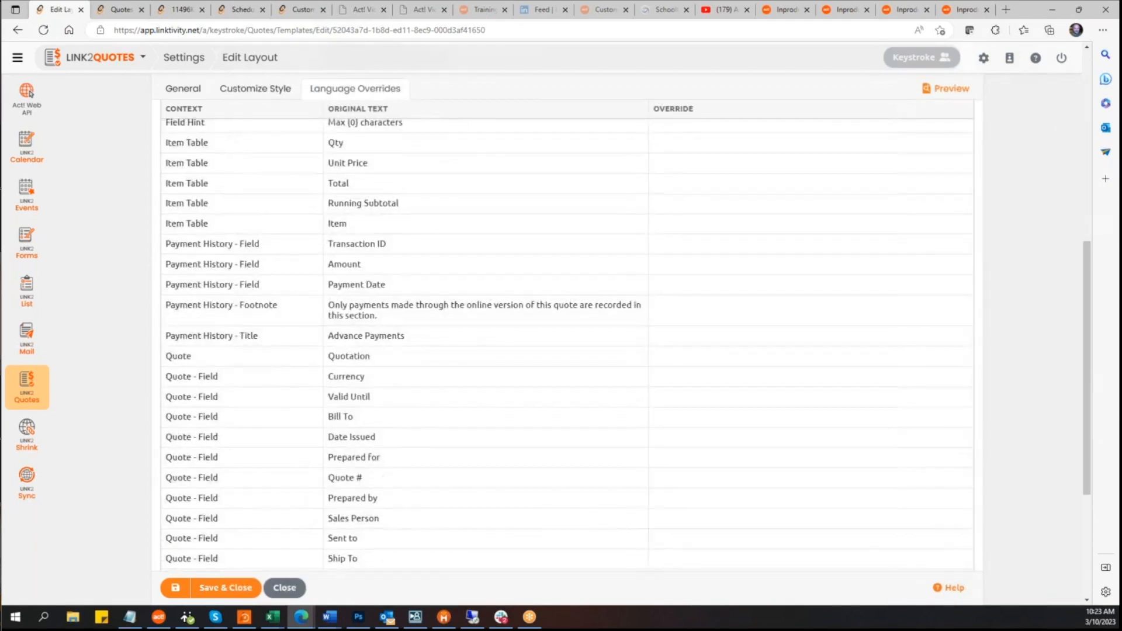
{"action": "scroll", "coordinate": [1005, 334], "scroll_direction": "up", "scroll_amount": 8}
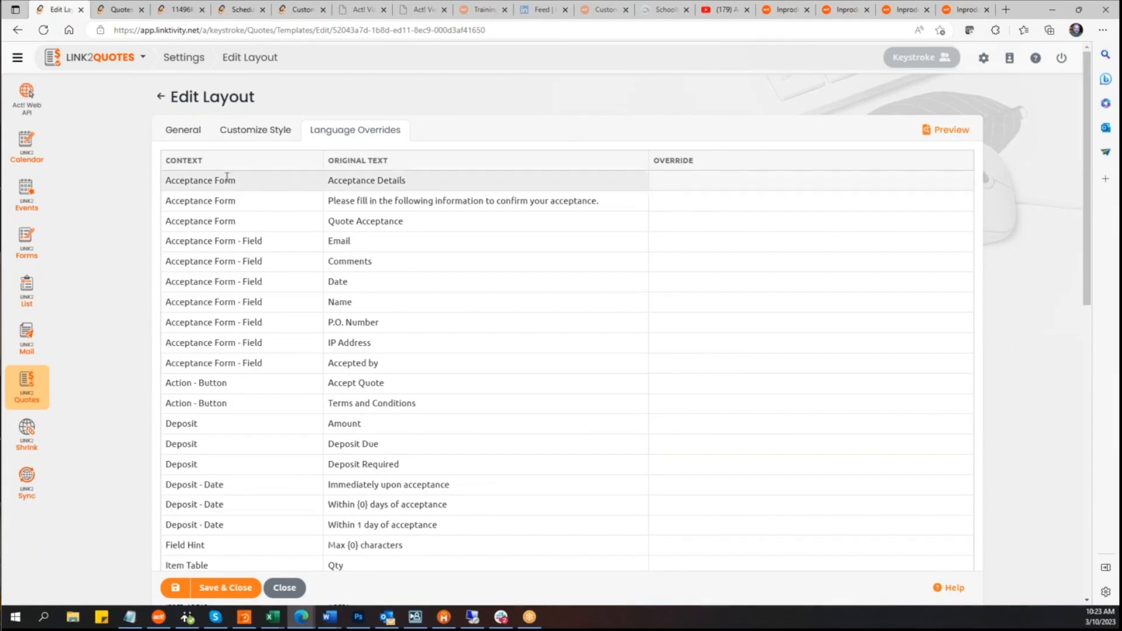
Step: Preview the Test Changing Colors layout, then go back to the editor's Customize Style settings
{"action": "left_click", "coordinate": [248, 130]}
{"action": "left_click", "coordinate": [182, 131]}
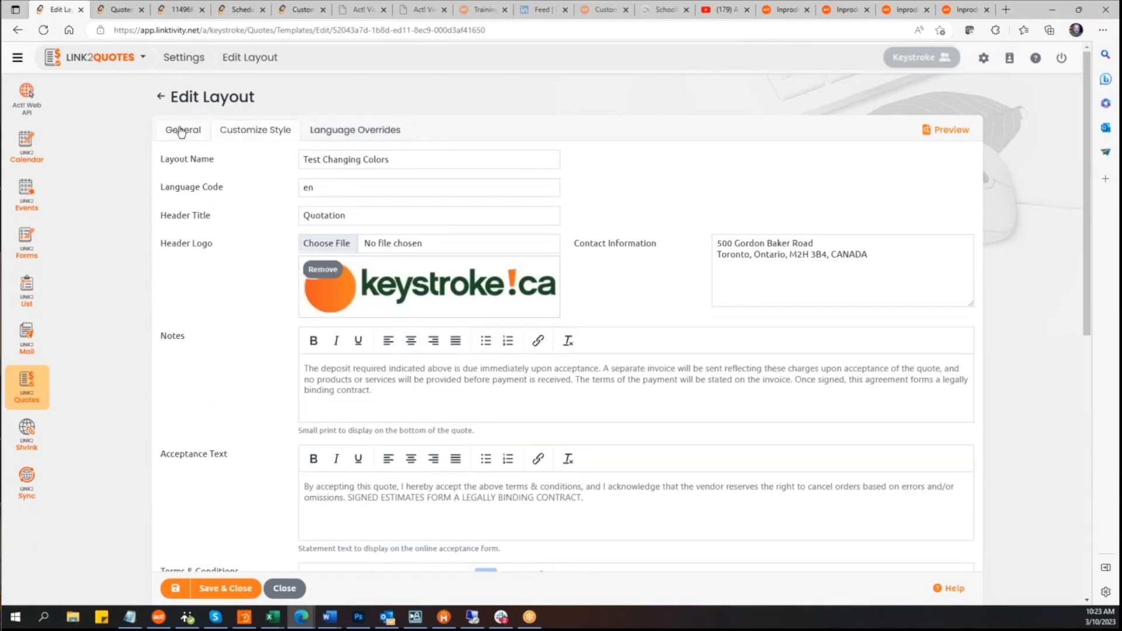
{"action": "scroll", "coordinate": [150, 272], "scroll_direction": "down", "scroll_amount": 2}
{"action": "scroll", "coordinate": [150, 267], "scroll_direction": "up", "scroll_amount": 2}
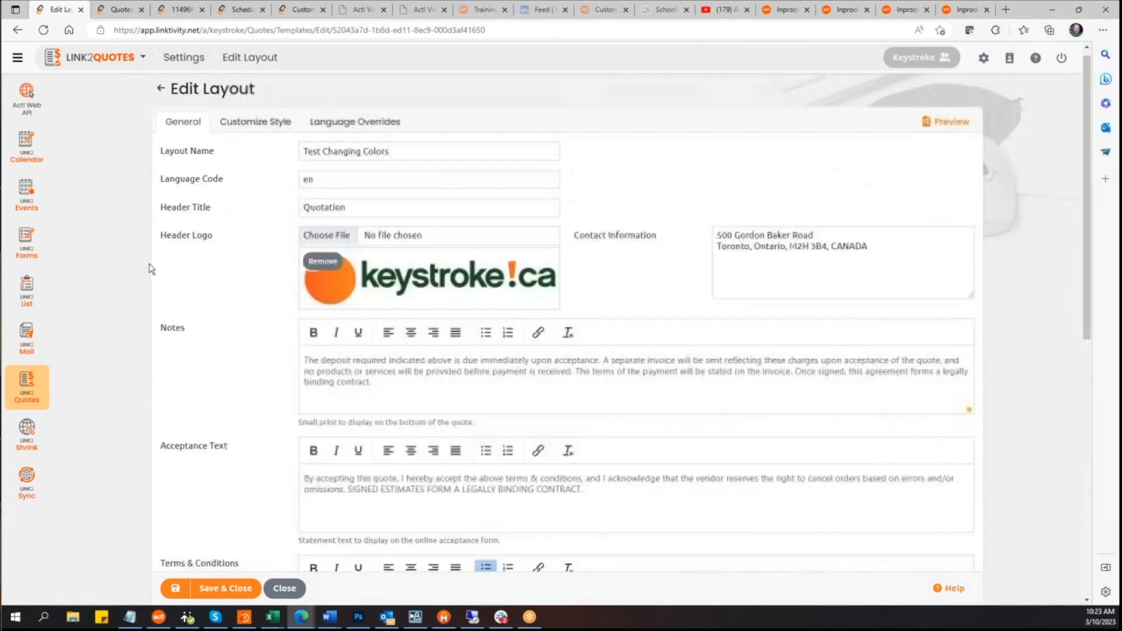
{"action": "left_click", "coordinate": [959, 132]}
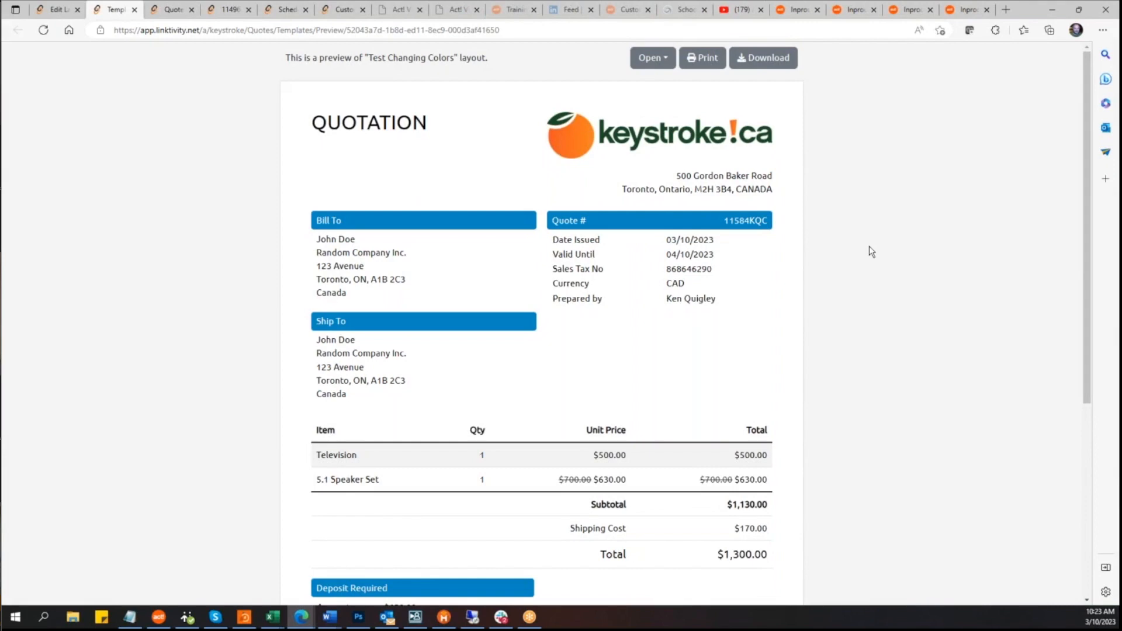
{"action": "left_click", "coordinate": [56, 10]}
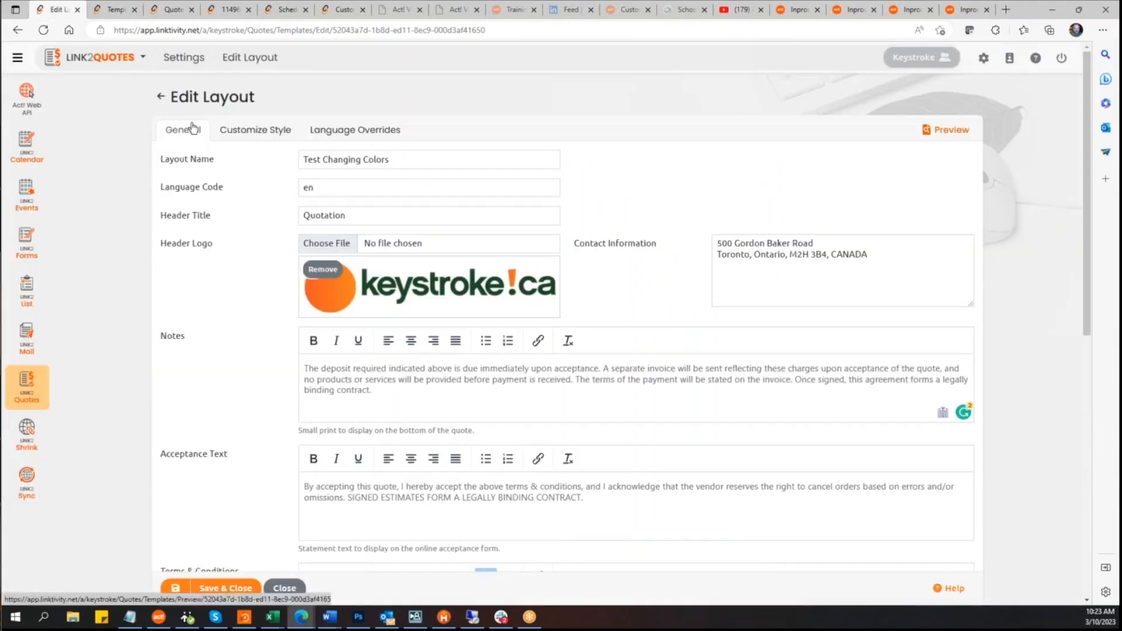
{"action": "left_click", "coordinate": [355, 131]}
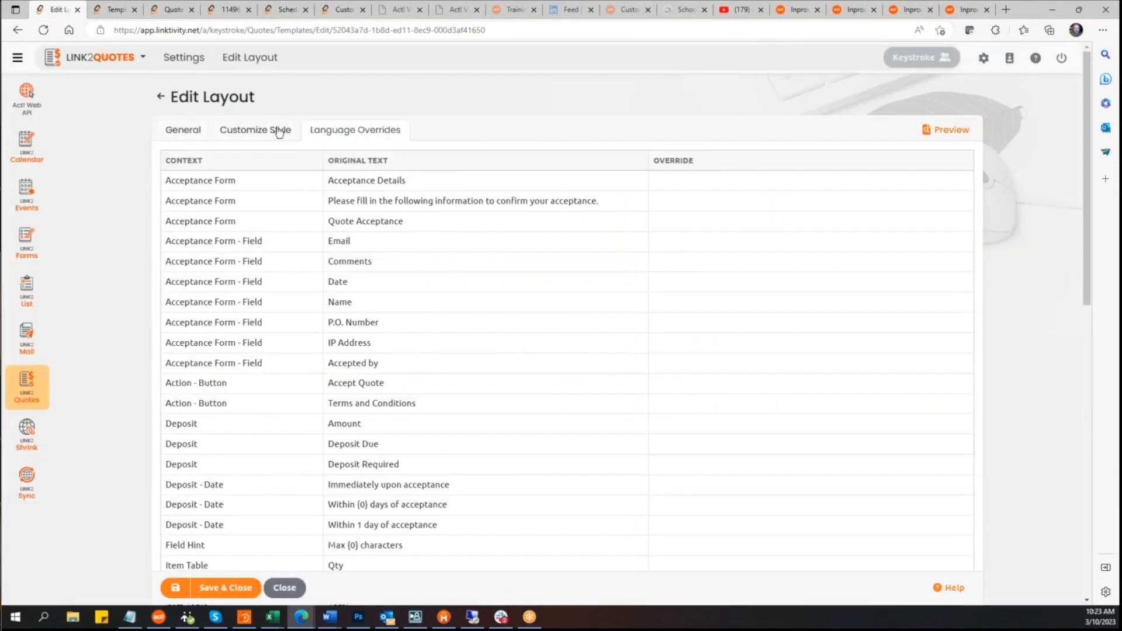
{"action": "left_click", "coordinate": [269, 131]}
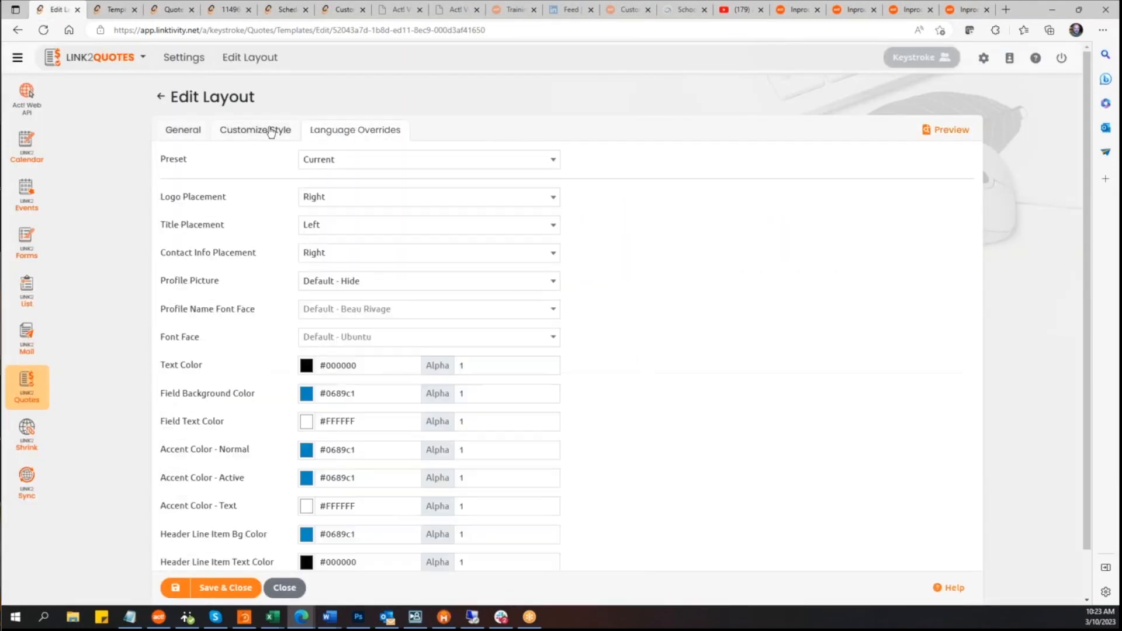
Step: Apply the Olive color preset to the layout's style and save the layout
{"action": "left_click", "coordinate": [553, 161]}
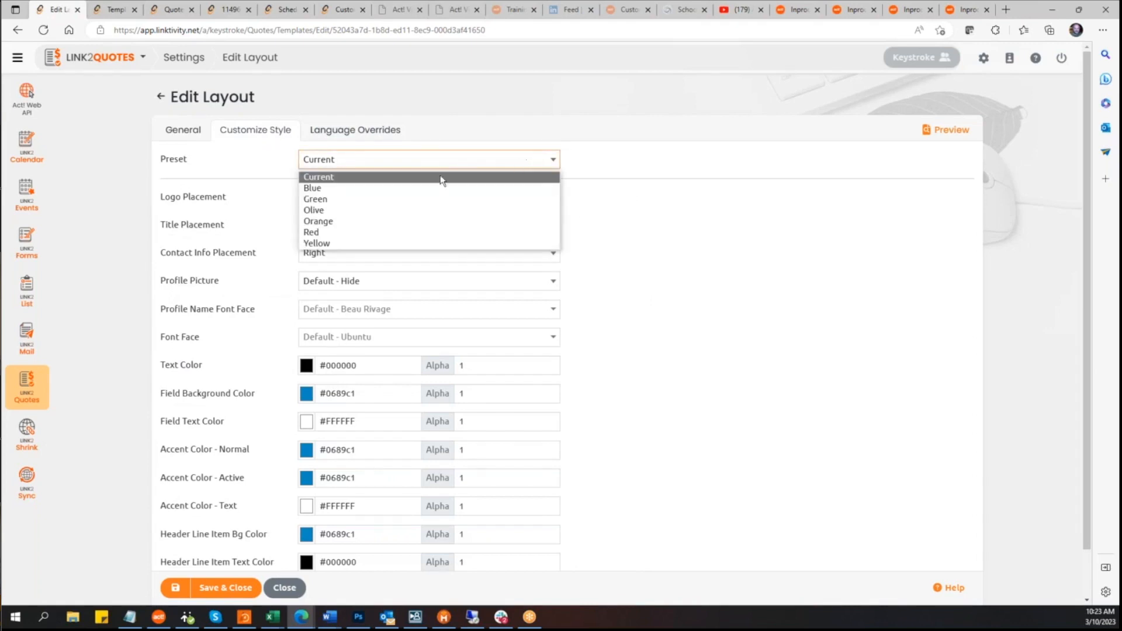
{"action": "left_click", "coordinate": [351, 211]}
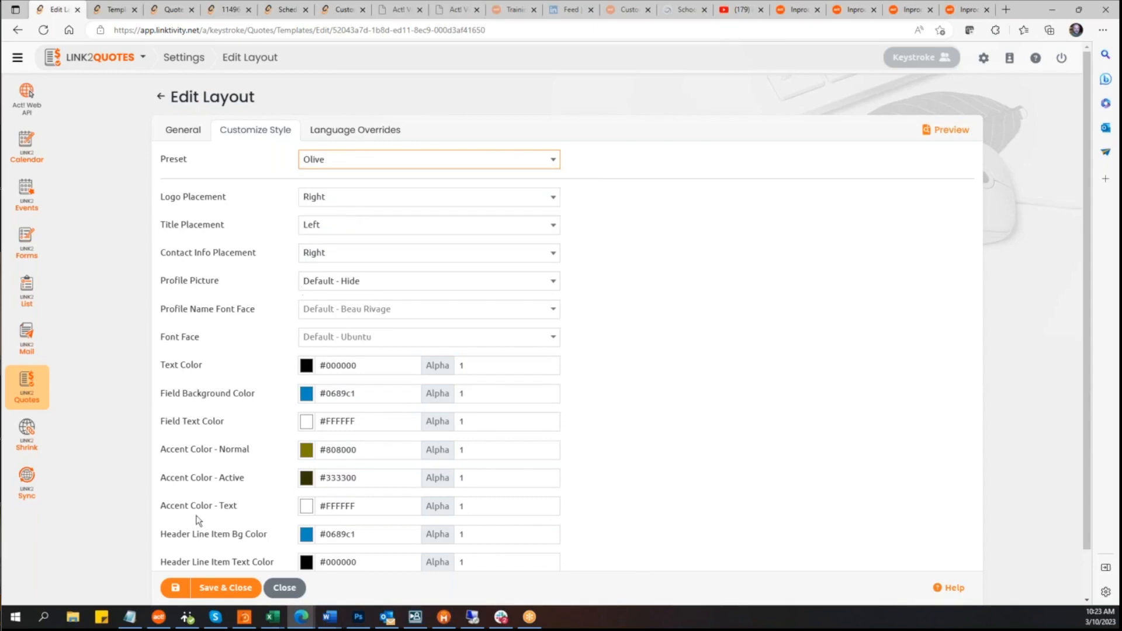
{"action": "left_click", "coordinate": [175, 589]}
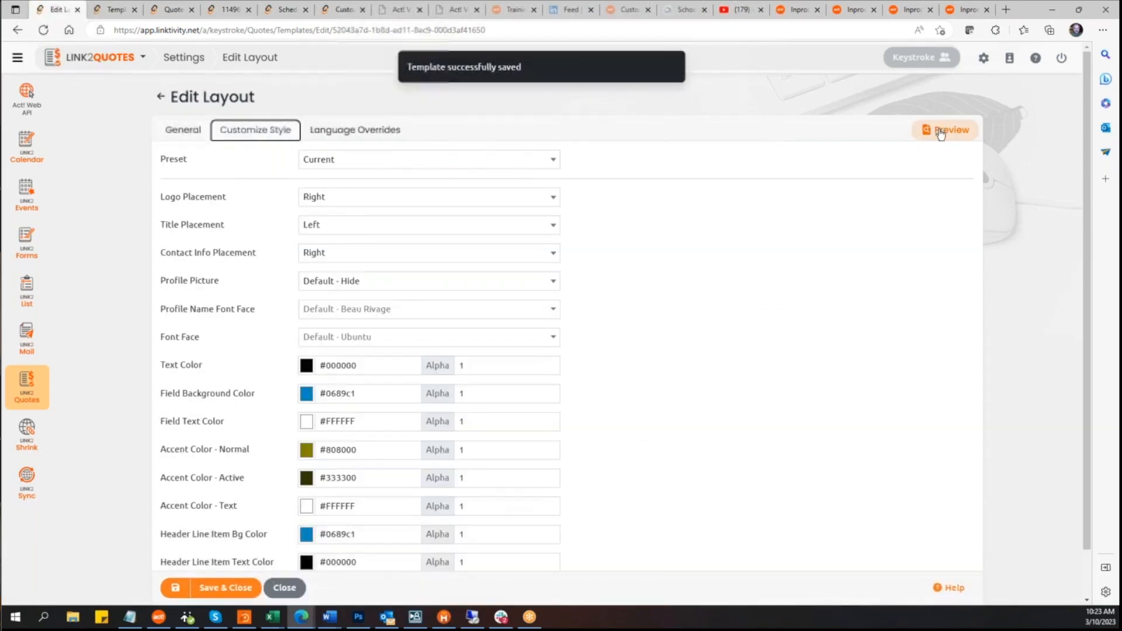
Step: Preview the Olive-styled layout, then return to the editor and close it
{"action": "left_click", "coordinate": [940, 132]}
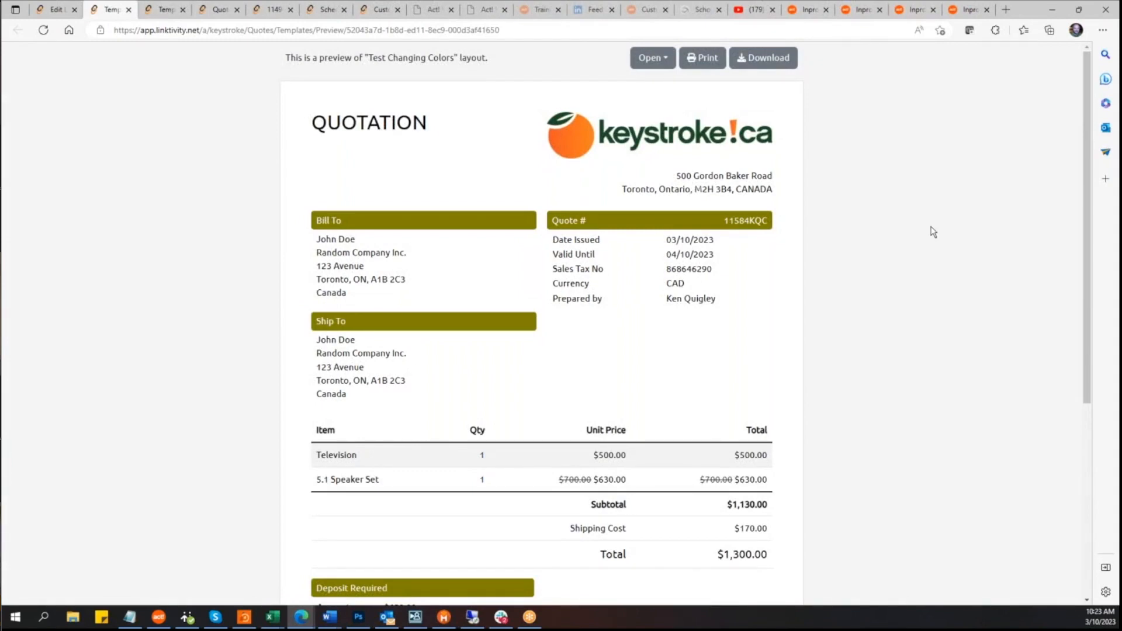
{"action": "left_click", "coordinate": [44, 12]}
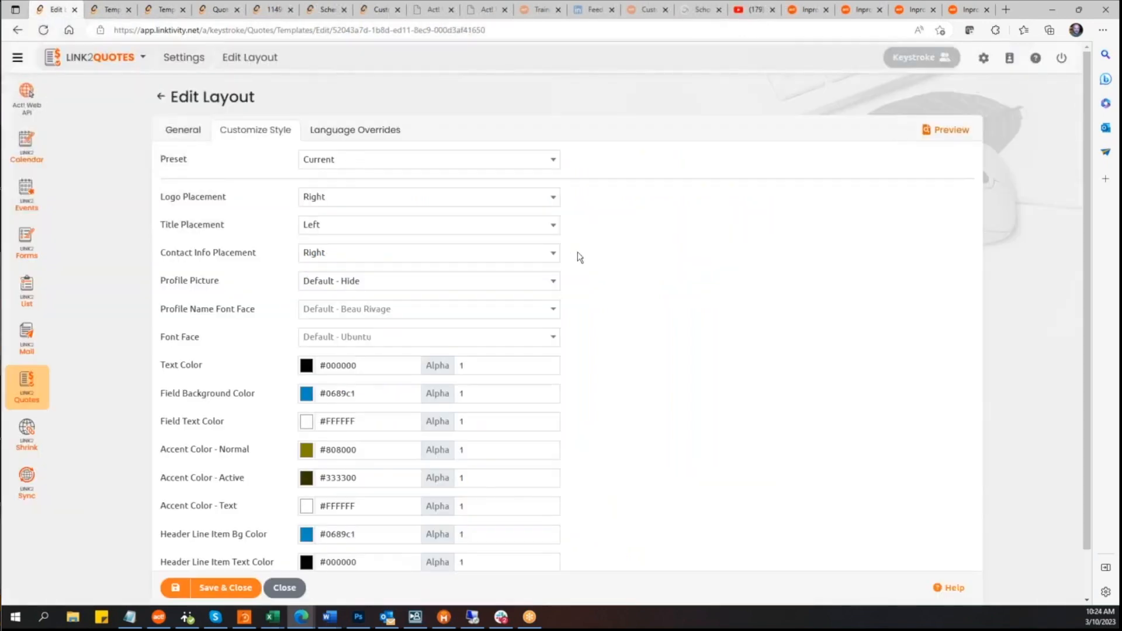
{"action": "scroll", "coordinate": [707, 293], "scroll_direction": "down", "scroll_amount": 2}
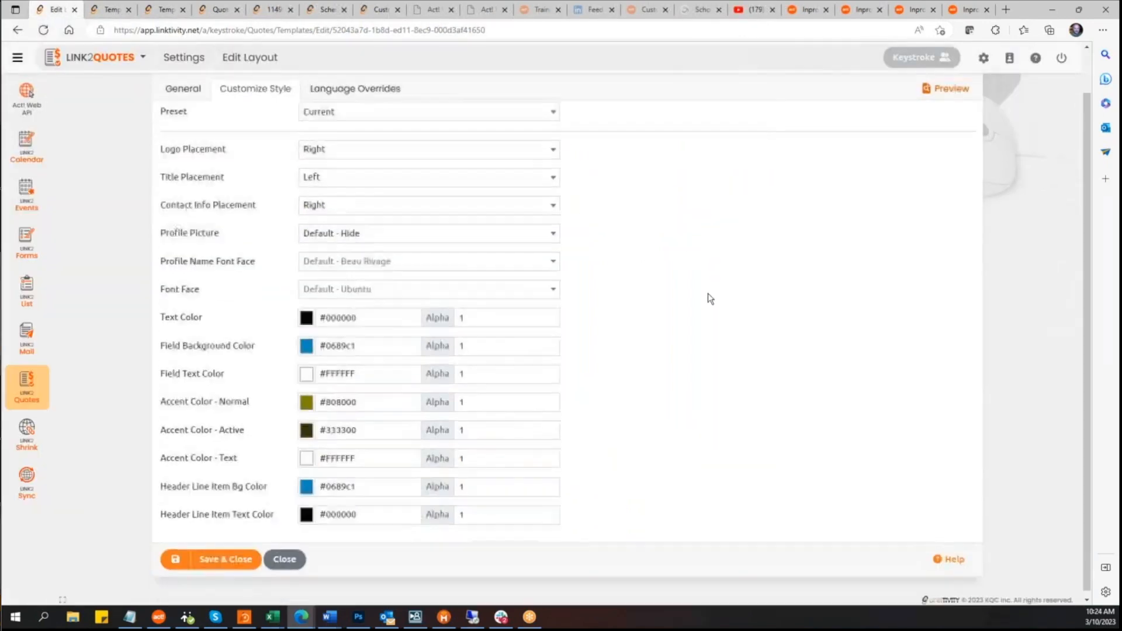
{"action": "left_click", "coordinate": [282, 555]}
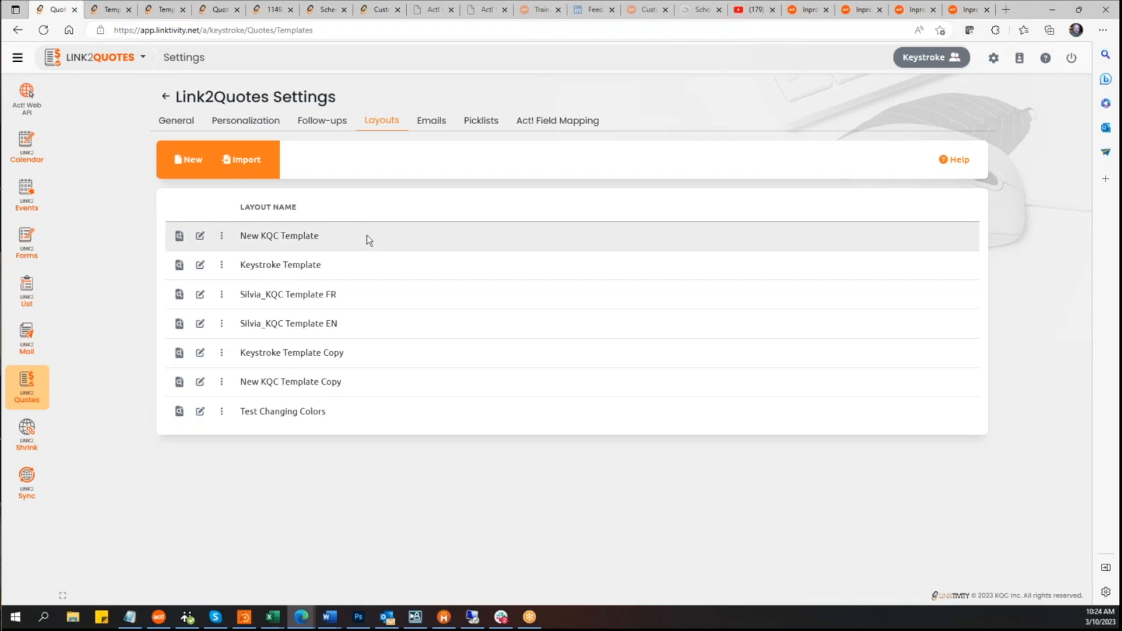
Step: Open the options menu for the New KQC Template layout, then switch to the Follow-ups settings
{"action": "left_click", "coordinate": [221, 236]}
{"action": "left_click", "coordinate": [418, 530]}
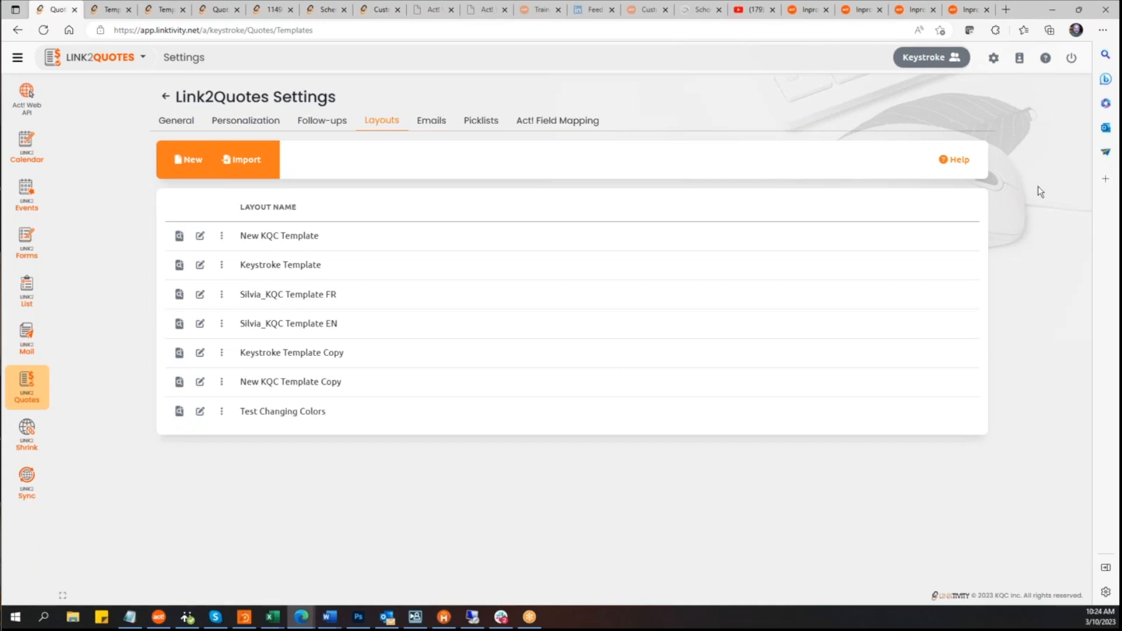
{"action": "left_click", "coordinate": [325, 124]}
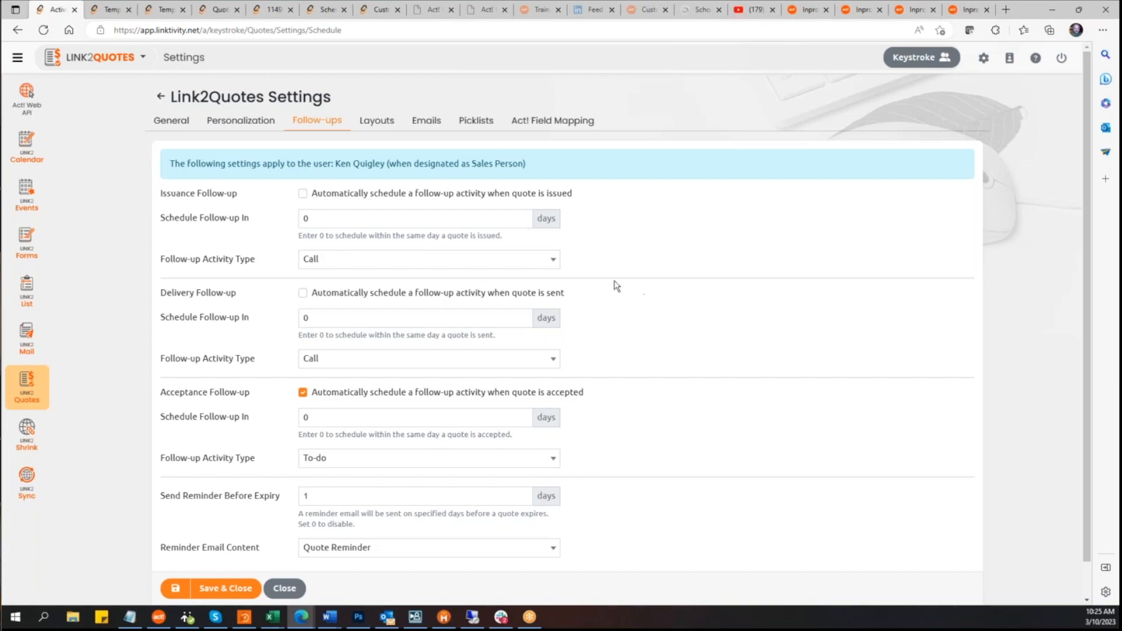
Step: Review the follow-up activity type choices and the reminder email content options
{"action": "left_click", "coordinate": [553, 259]}
{"action": "left_click", "coordinate": [693, 247]}
{"action": "left_click", "coordinate": [552, 360]}
{"action": "left_click", "coordinate": [716, 341]}
{"action": "scroll", "coordinate": [705, 349], "scroll_direction": "down", "scroll_amount": 1}
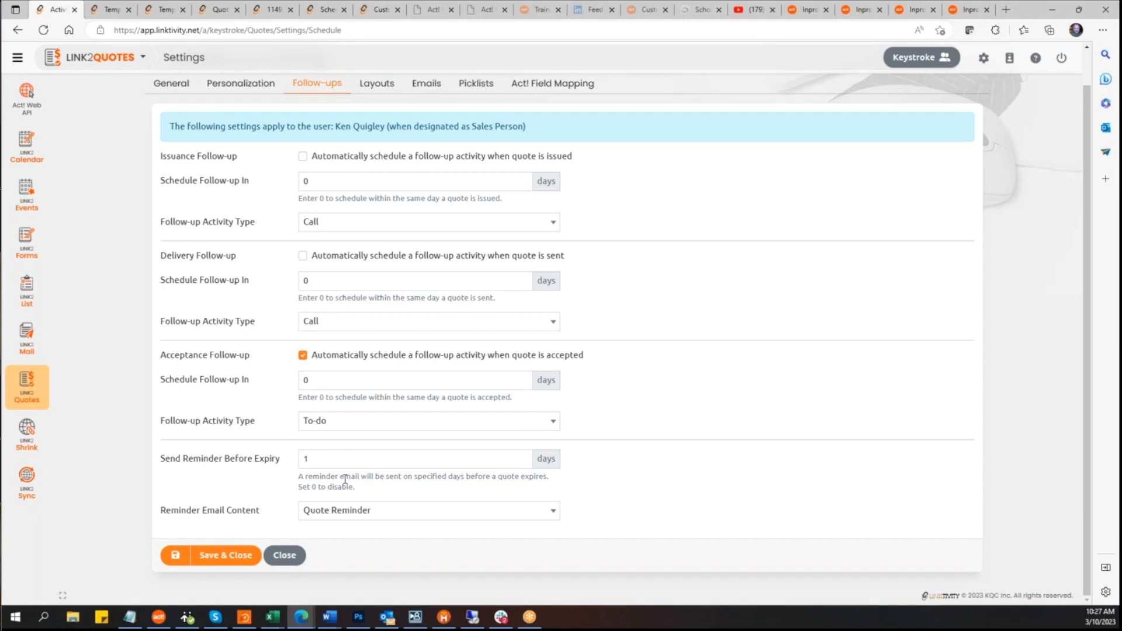
{"action": "left_click", "coordinate": [555, 512]}
{"action": "left_click", "coordinate": [725, 451]}
Step: Open the Emails settings and open the 30+ Days Inactivity Quote Reminder email for editing
{"action": "left_click", "coordinate": [426, 88]}
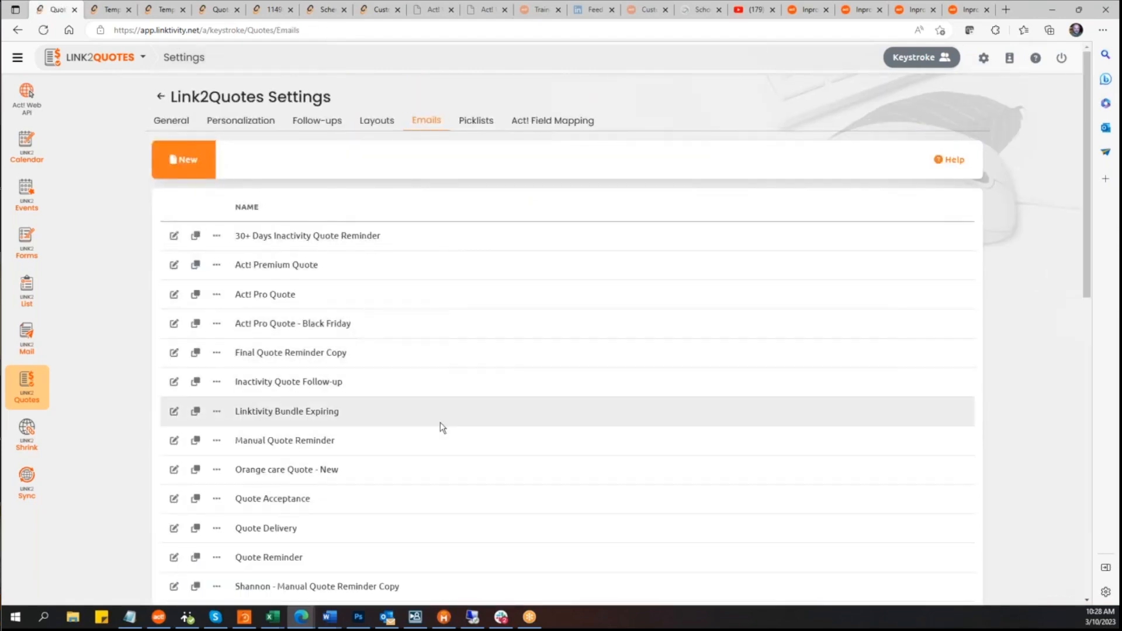
{"action": "scroll", "coordinate": [440, 422], "scroll_direction": "down", "scroll_amount": 6}
{"action": "scroll", "coordinate": [440, 422], "scroll_direction": "down", "scroll_amount": 5}
{"action": "scroll", "coordinate": [440, 420], "scroll_direction": "up", "scroll_amount": 12}
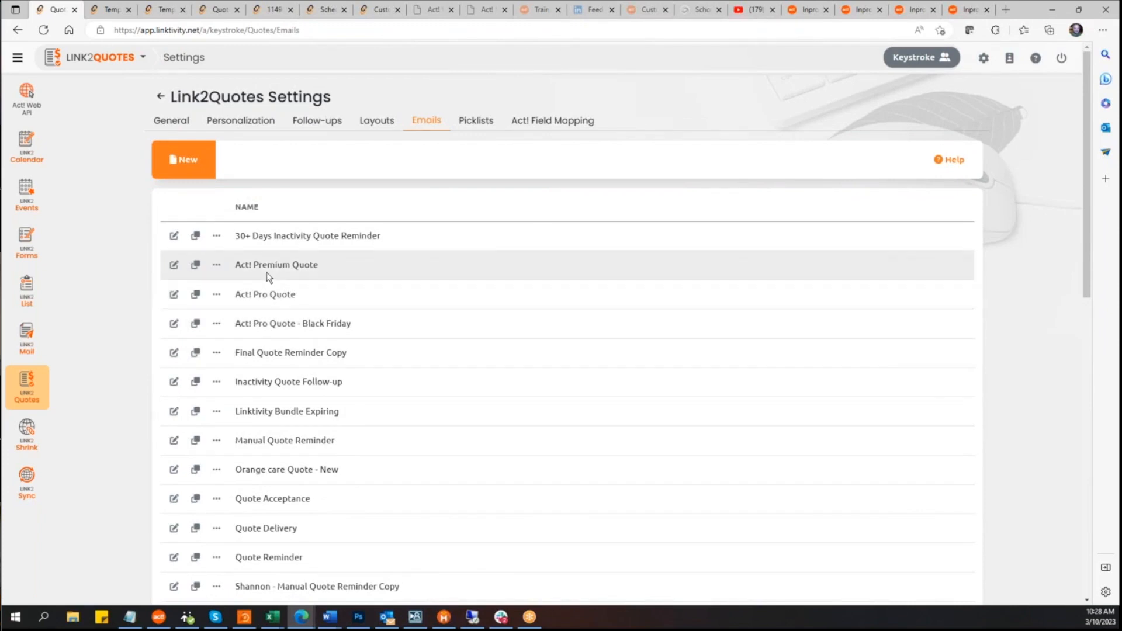
{"action": "left_click", "coordinate": [173, 235]}
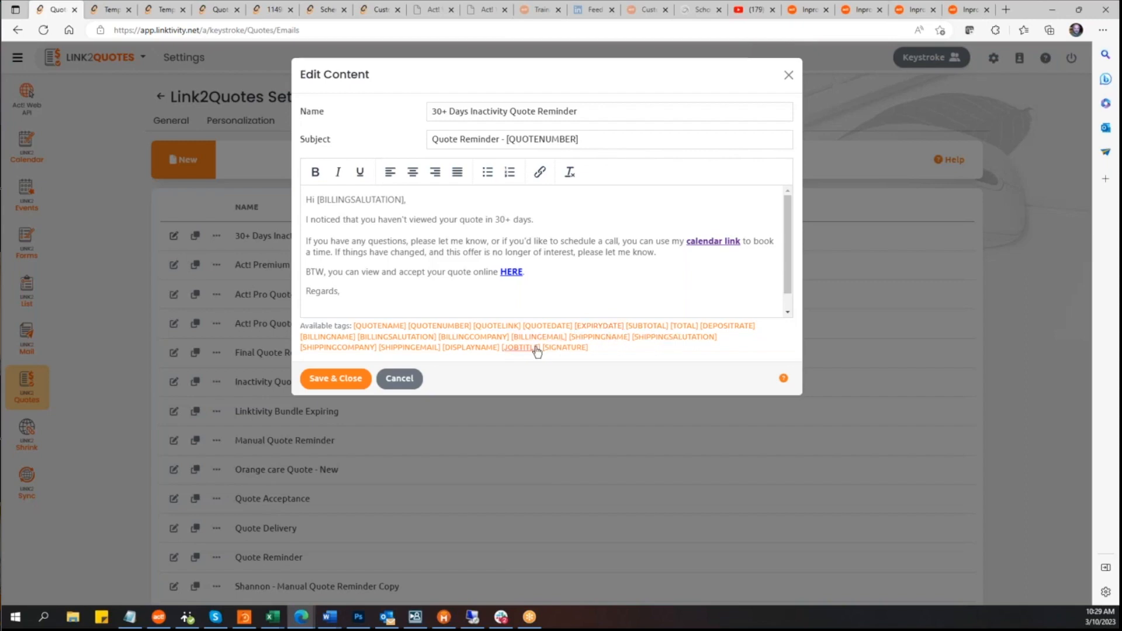
Step: Try inserting the [SIGNATURE] and [EXPIRYDATE] tags into the reminder email body, then delete the inserted tag
{"action": "left_click", "coordinate": [564, 348]}
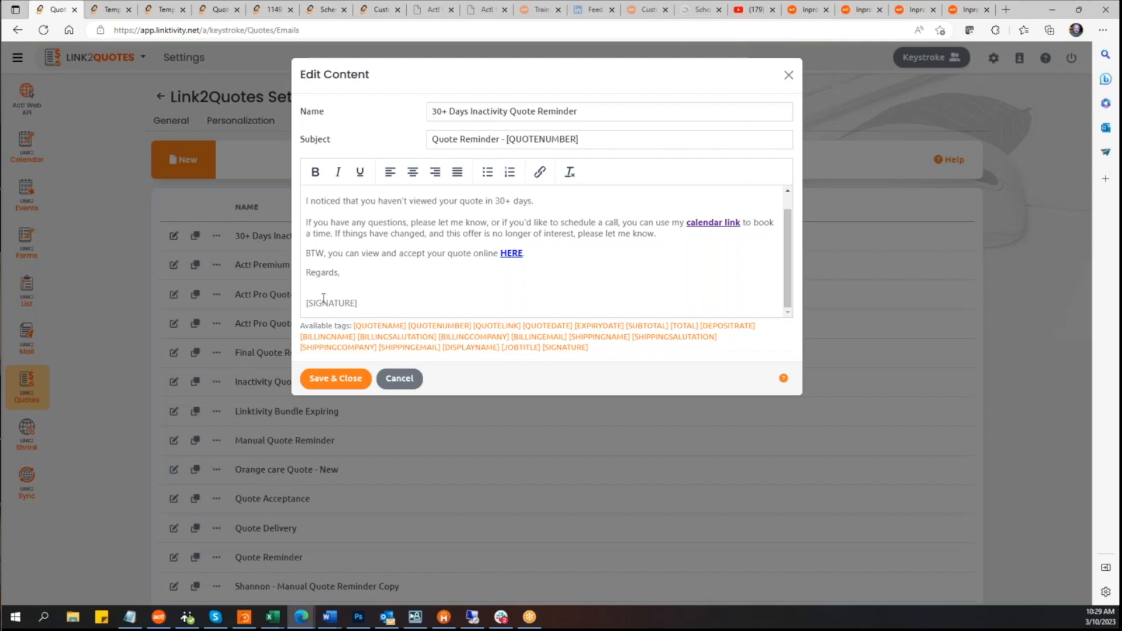
{"action": "left_click", "coordinate": [408, 233]}
{"action": "left_click", "coordinate": [584, 327]}
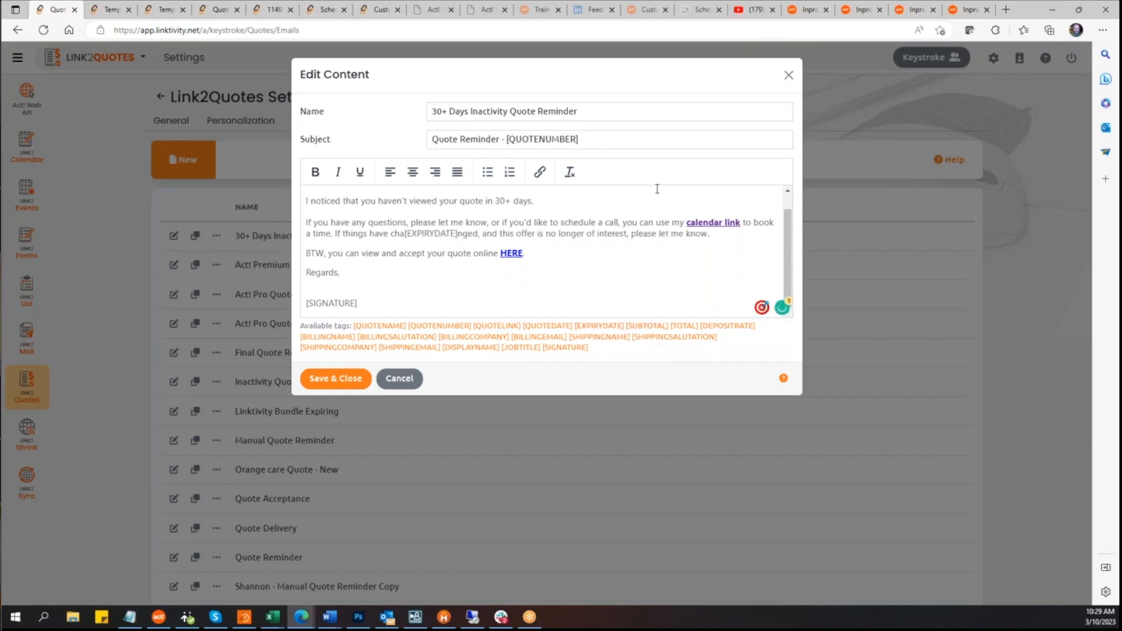
{"action": "key", "text": "BackSpace"}
{"action": "key", "text": "BackSpace"}
{"action": "key", "text": "BackSpace"}
{"action": "key", "text": "BackSpace"}
{"action": "key", "text": "BackSpace"}
{"action": "key", "text": "BackSpace"}
{"action": "key", "text": "BackSpace"}
{"action": "key", "text": "BackSpace"}
{"action": "key", "text": "BackSpace"}
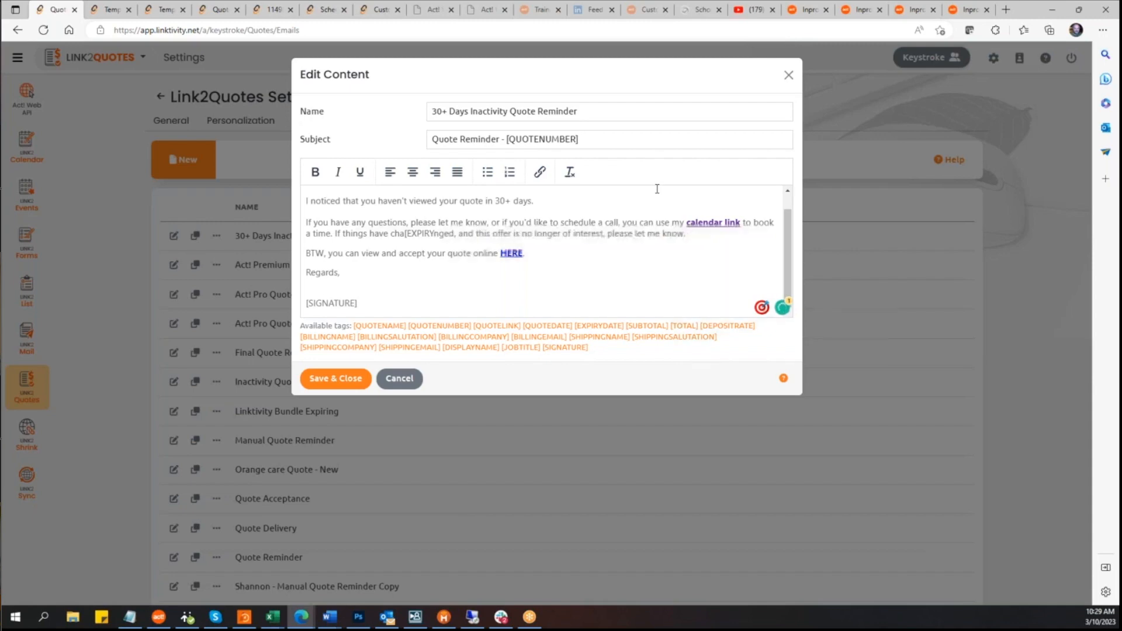
{"action": "key", "text": "BackSpace"}
{"action": "key", "text": "BackSpace"}
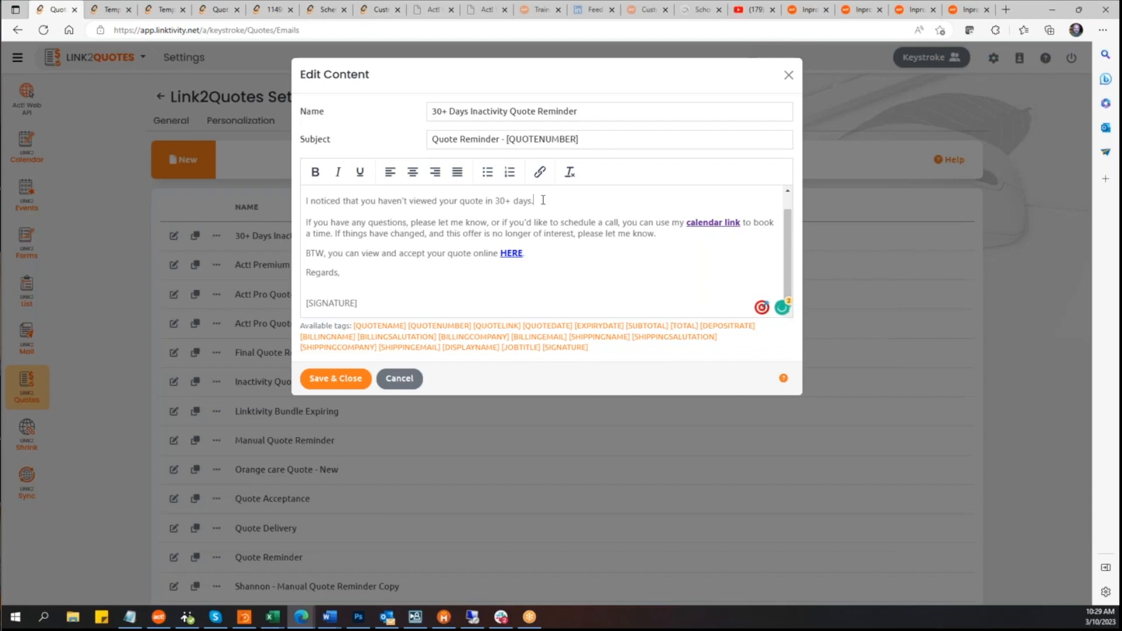
Step: Try adding the [SIGNATURE] tag after the first sentence, remove it, and cancel the email edit
{"action": "left_click", "coordinate": [564, 348]}
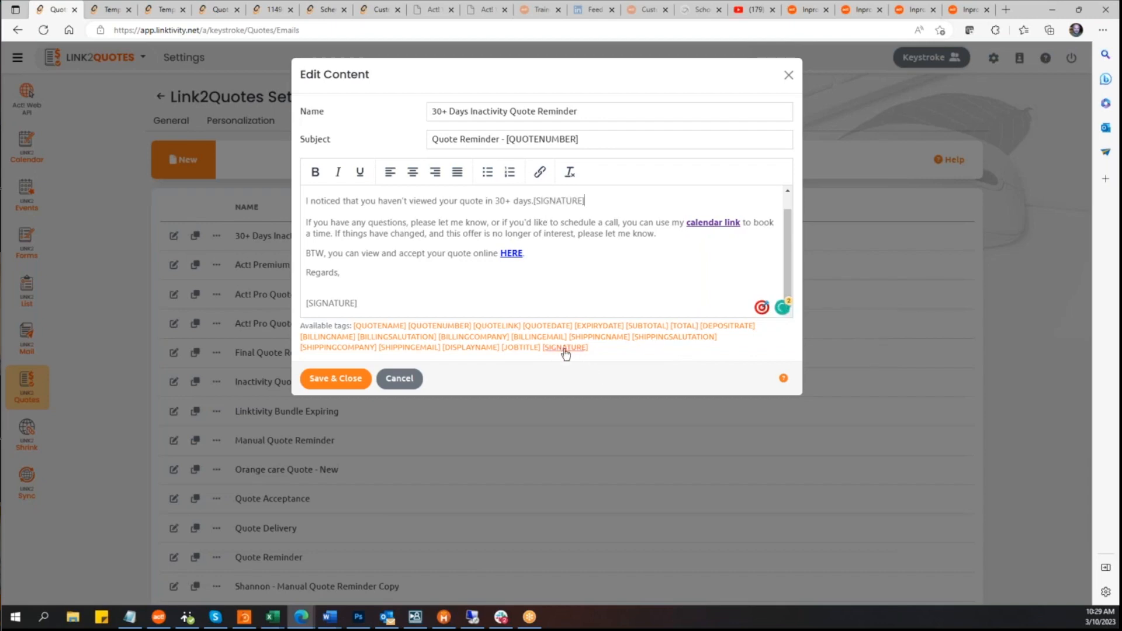
{"action": "key", "text": "BackSpace"}
{"action": "key", "text": "BackSpace"}
{"action": "key", "text": "BackSpace"}
{"action": "key", "text": "BackSpace"}
{"action": "key", "text": "BackSpace"}
{"action": "key", "text": "BackSpace"}
{"action": "key", "text": "BackSpace"}
{"action": "key", "text": "BackSpace"}
{"action": "key", "text": "BackSpace"}
{"action": "key", "text": "BackSpace"}
{"action": "key", "text": "BackSpace"}
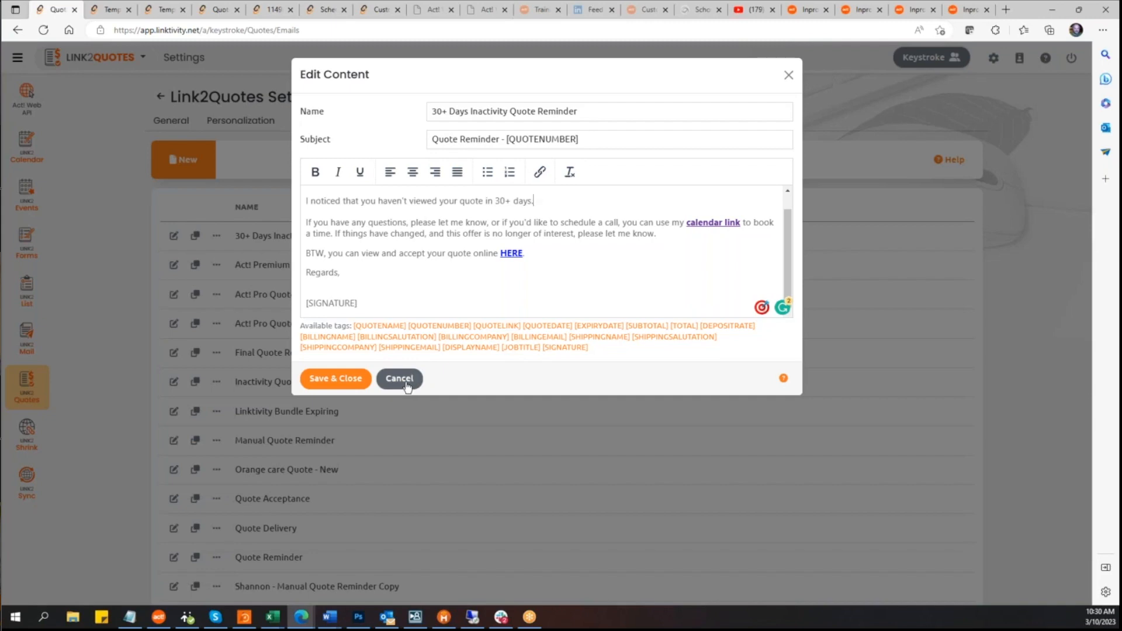
{"action": "left_click", "coordinate": [409, 383]}
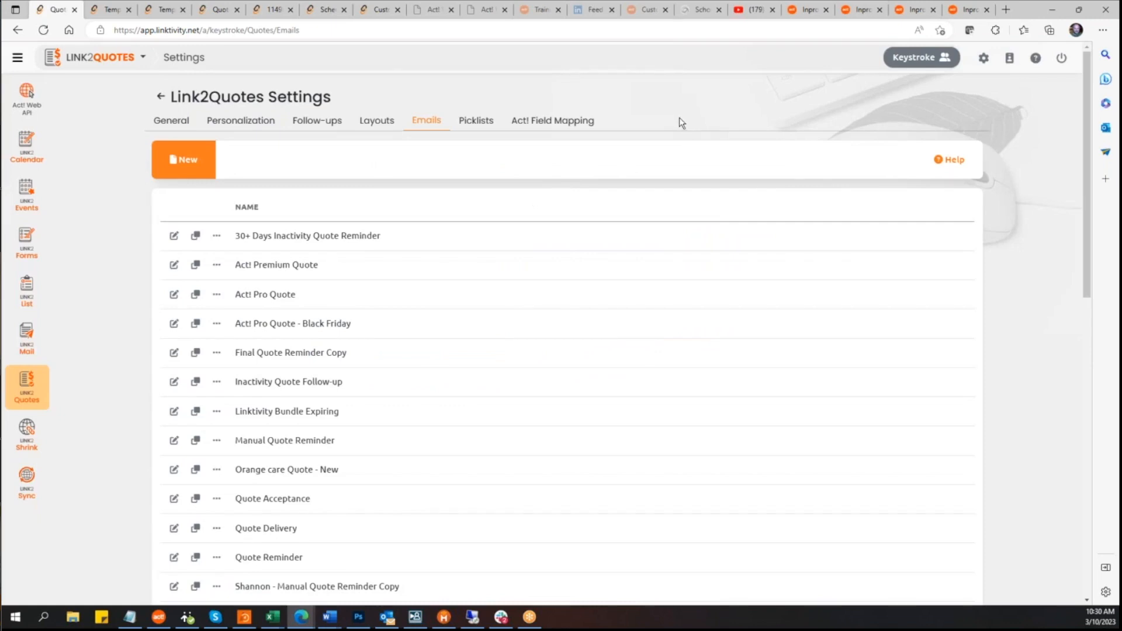
Step: Review the Picklists external images and videos, adding and then removing a blank video row
{"action": "left_click", "coordinate": [474, 122]}
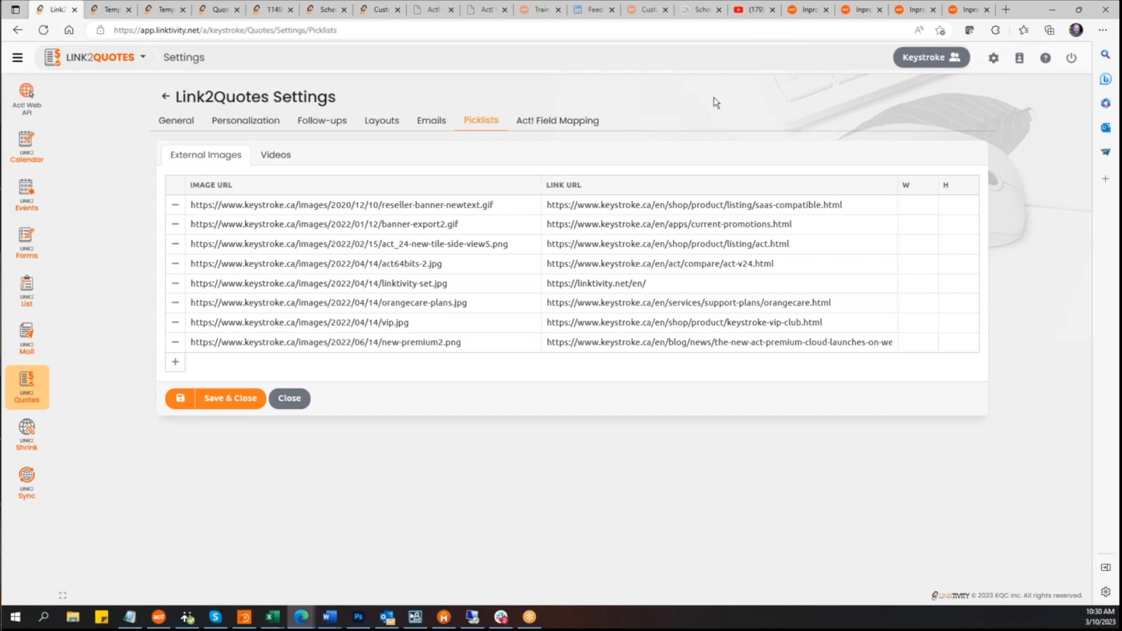
{"action": "left_click", "coordinate": [285, 156]}
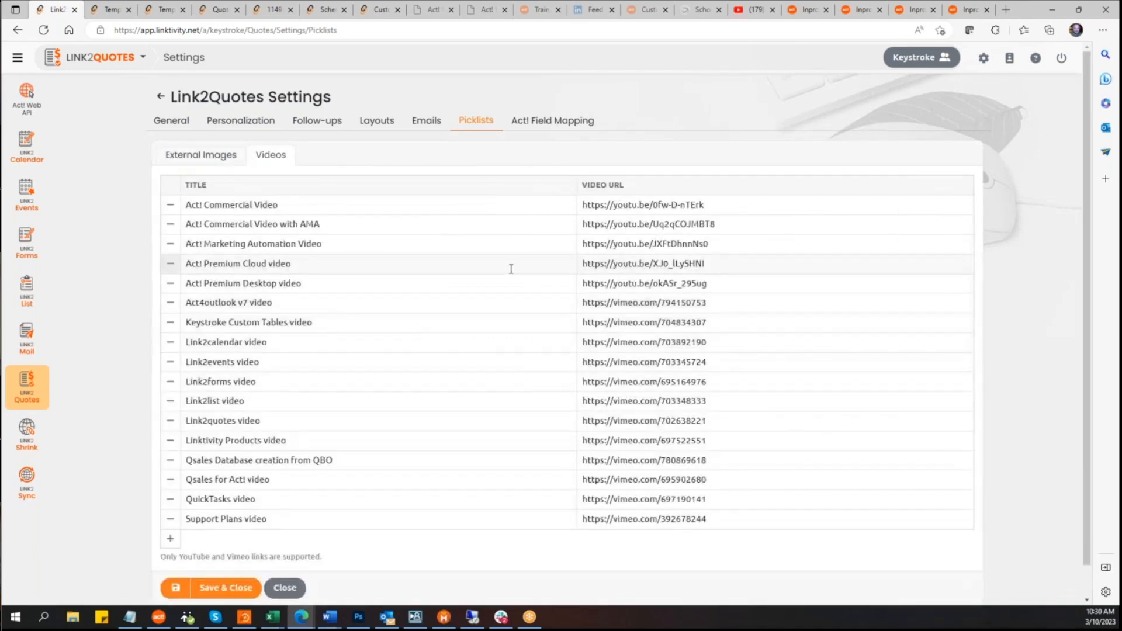
{"action": "scroll", "coordinate": [398, 325], "scroll_direction": "down", "scroll_amount": 1}
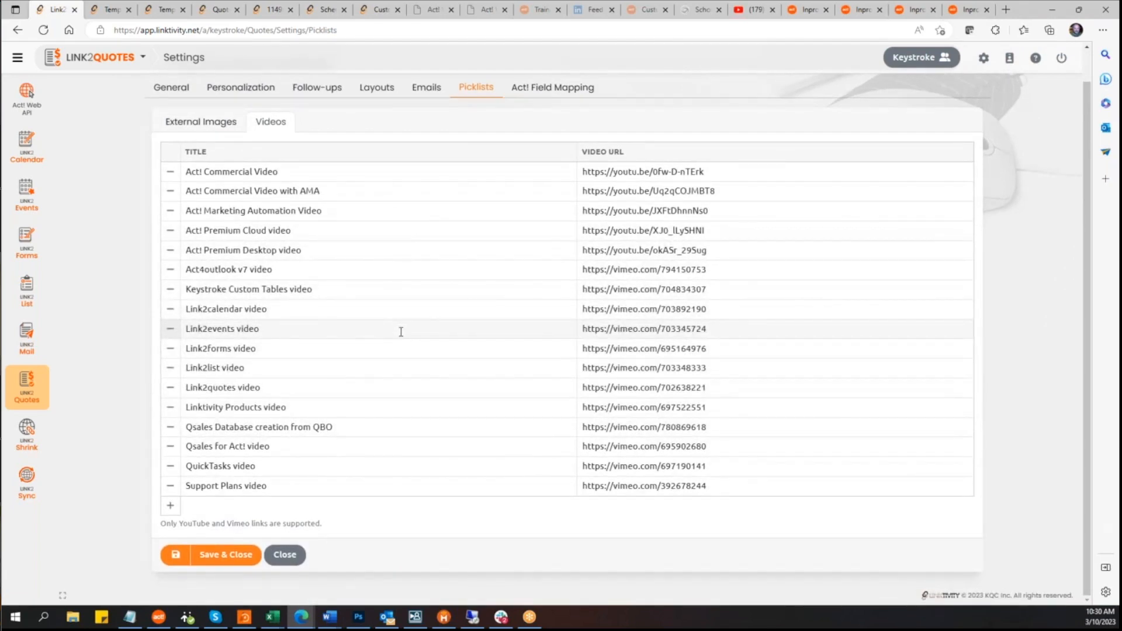
{"action": "left_click", "coordinate": [170, 506]}
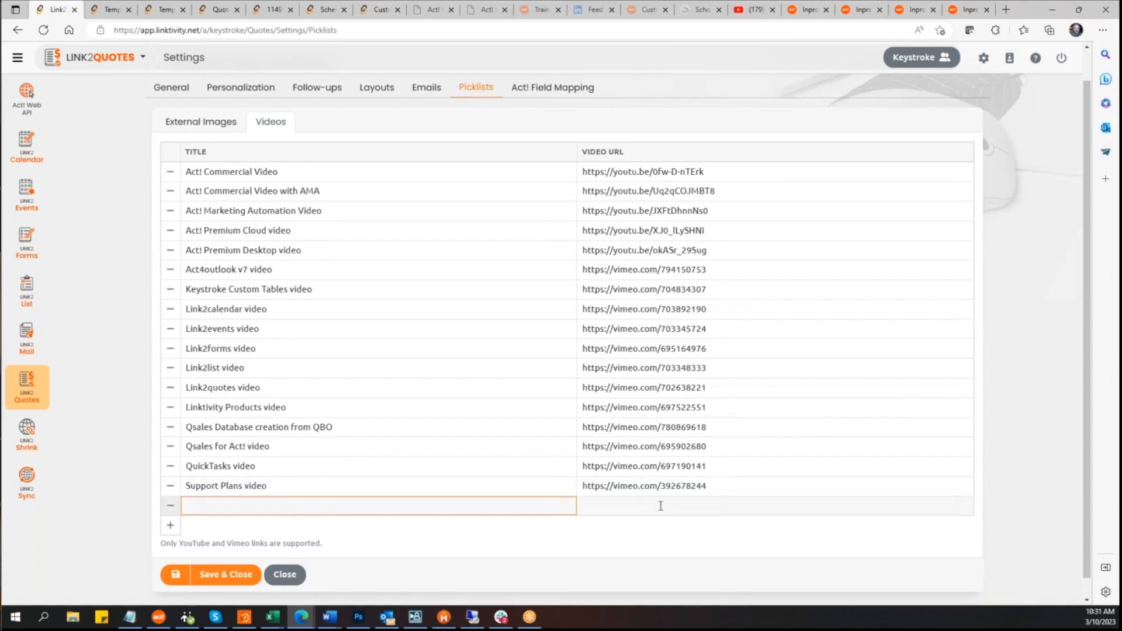
{"action": "left_click", "coordinate": [171, 508]}
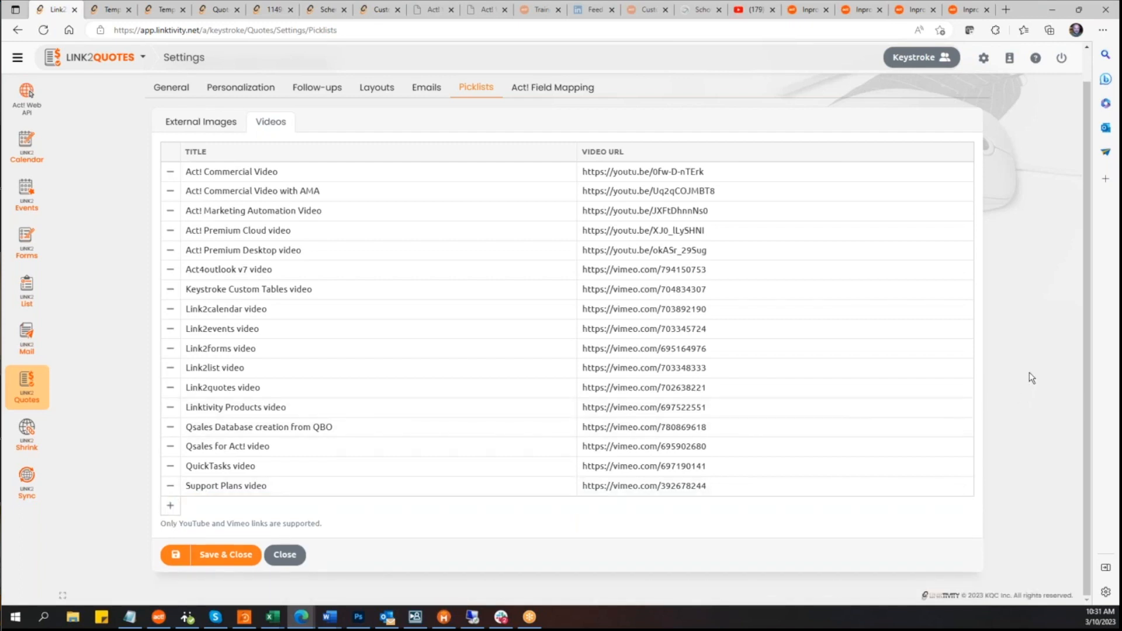
Step: Compare the open layout preview tabs showing the blue and olive color styles
{"action": "left_click", "coordinate": [114, 10]}
{"action": "left_click", "coordinate": [171, 11]}
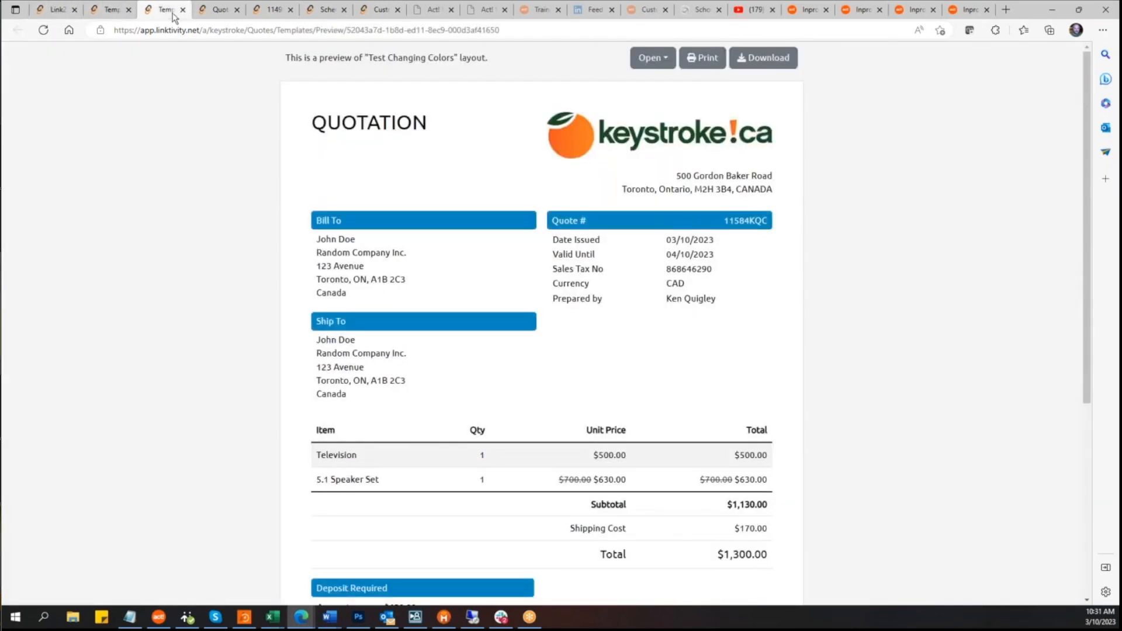
{"action": "left_click", "coordinate": [117, 12]}
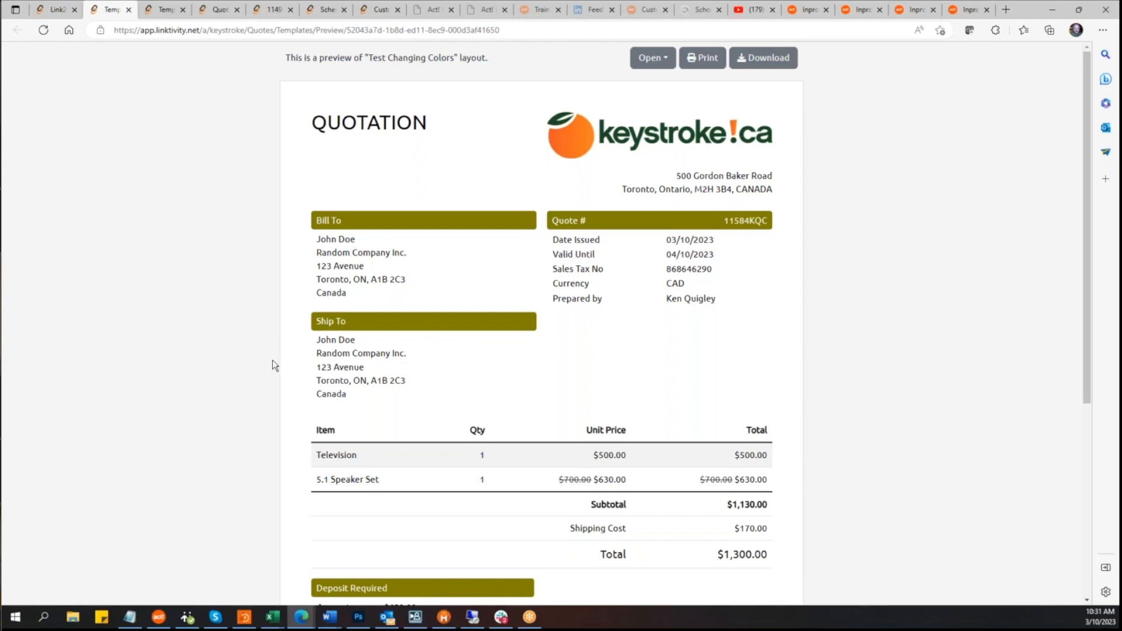
{"action": "scroll", "coordinate": [1079, 327], "scroll_direction": "down", "scroll_amount": 3}
{"action": "scroll", "coordinate": [1079, 327], "scroll_direction": "up", "scroll_amount": 3}
{"action": "left_click", "coordinate": [165, 12]}
Step: Open the online views of the first two quotes in the Quotes list and browse their items
{"action": "left_click", "coordinate": [221, 12]}
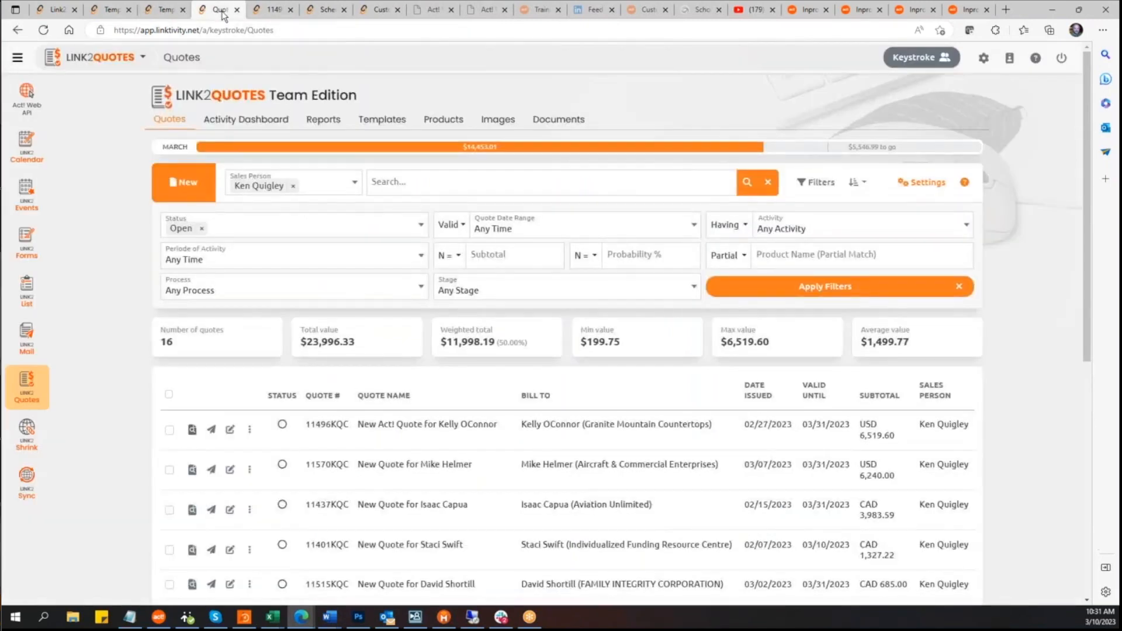
{"action": "scroll", "coordinate": [467, 488], "scroll_direction": "down", "scroll_amount": 3}
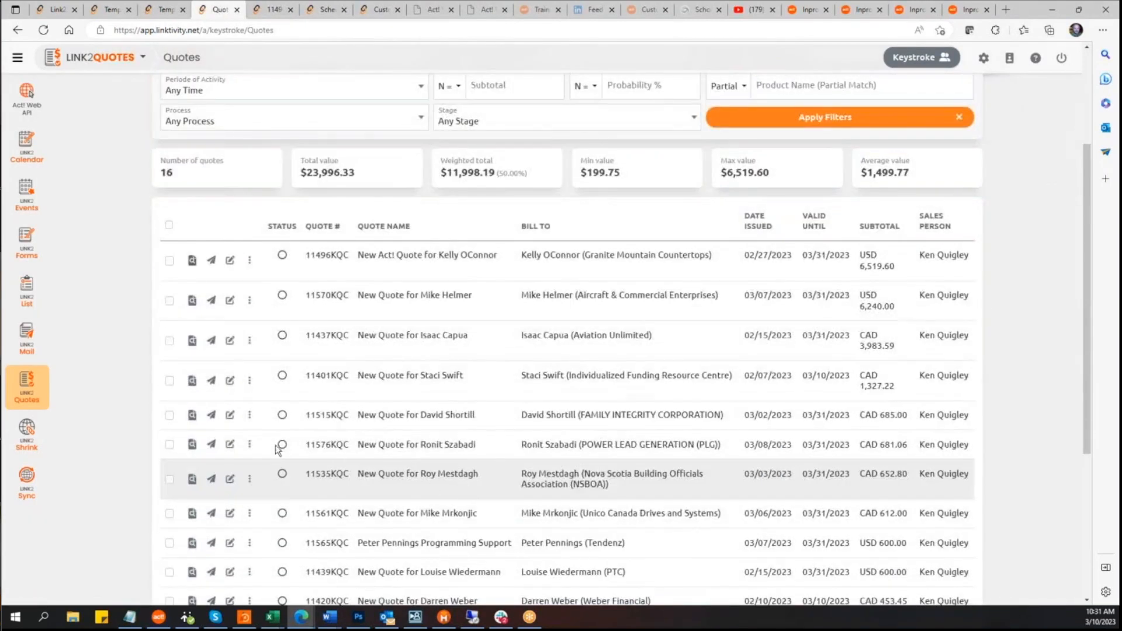
{"action": "left_click", "coordinate": [192, 261]}
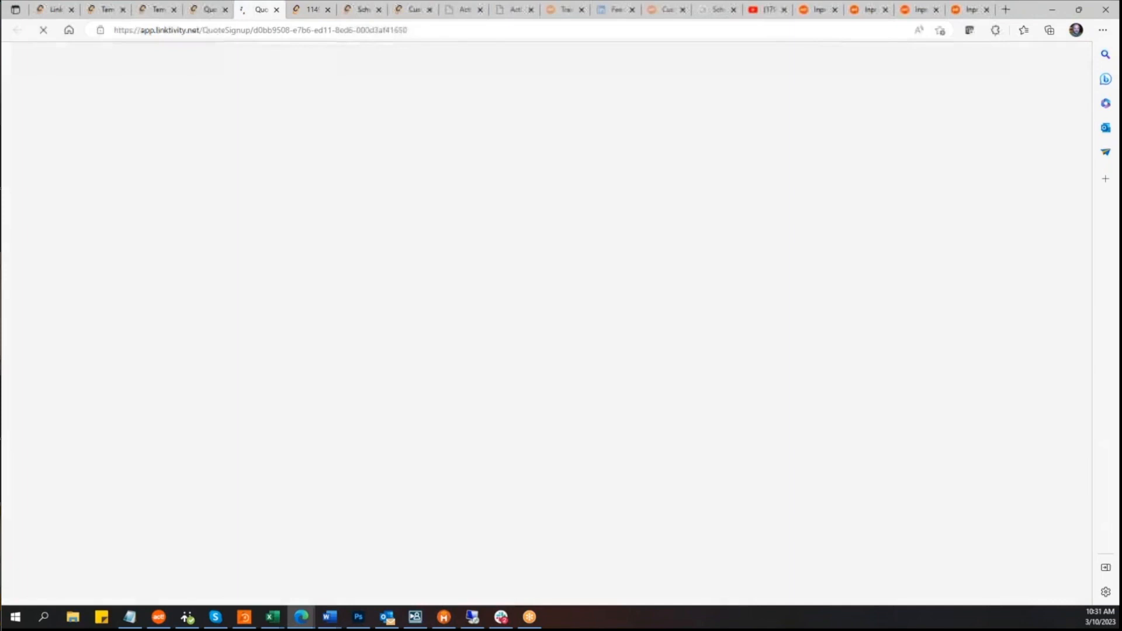
{"action": "scroll", "coordinate": [456, 390], "scroll_direction": "down", "scroll_amount": 15}
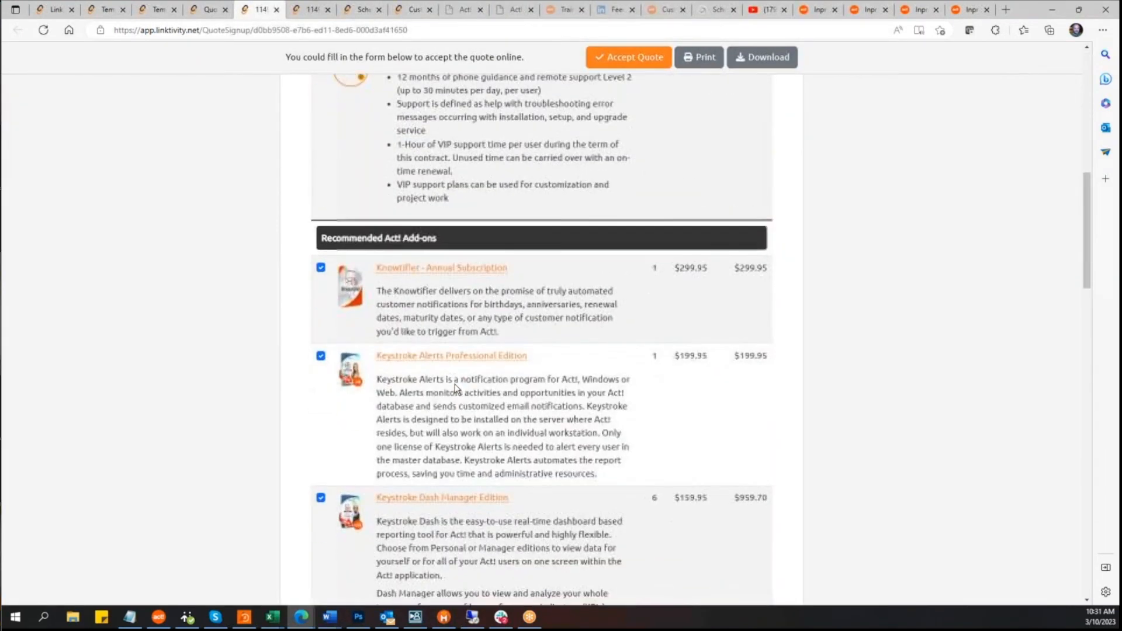
{"action": "scroll", "coordinate": [455, 384], "scroll_direction": "down", "scroll_amount": 5}
{"action": "scroll", "coordinate": [454, 384], "scroll_direction": "up", "scroll_amount": 6}
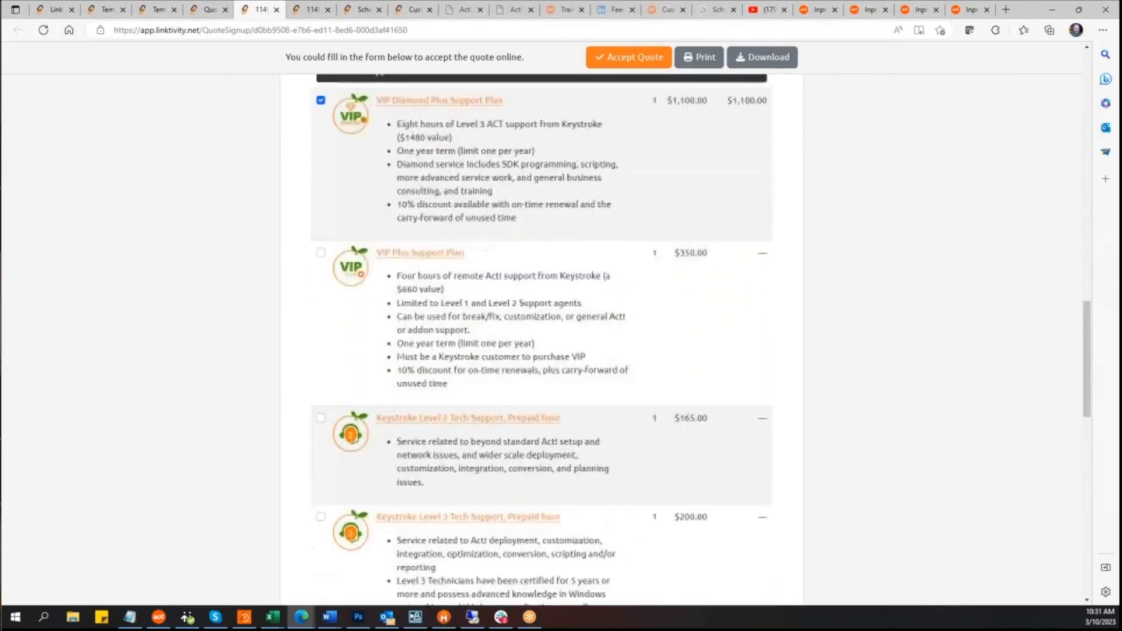
{"action": "scroll", "coordinate": [542, 351], "scroll_direction": "up", "scroll_amount": 5}
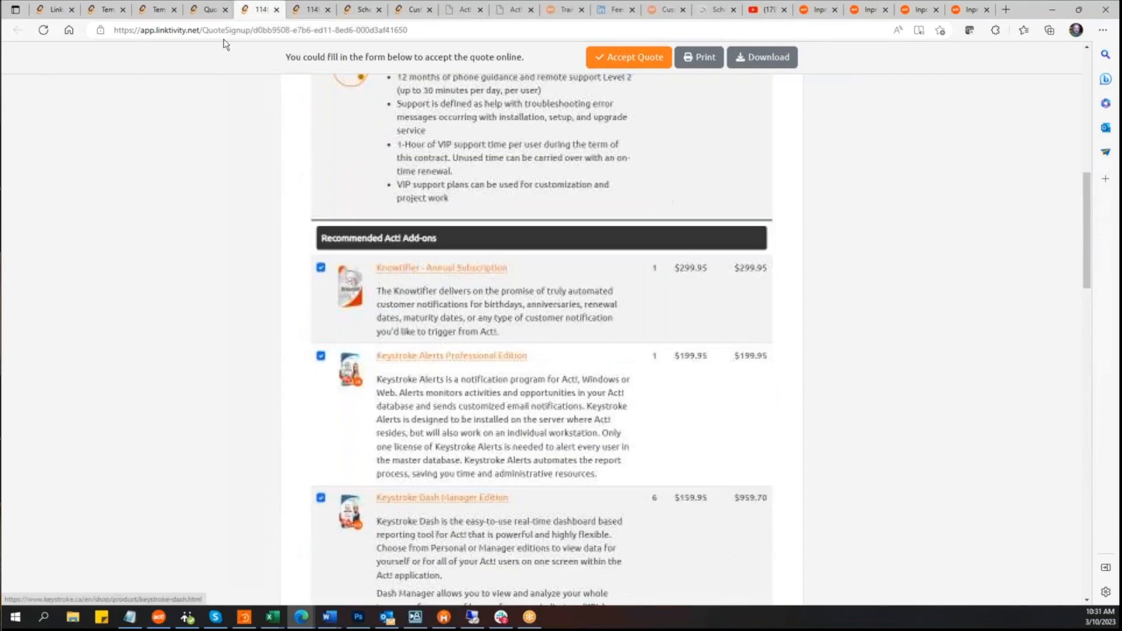
{"action": "left_click", "coordinate": [209, 10]}
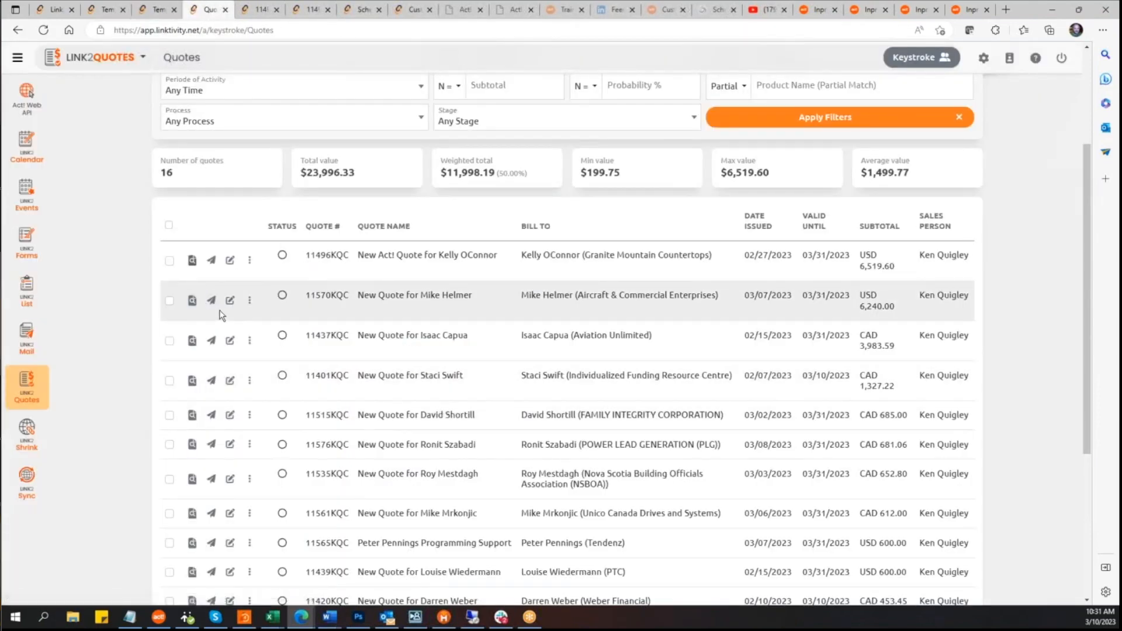
{"action": "left_click", "coordinate": [191, 301]}
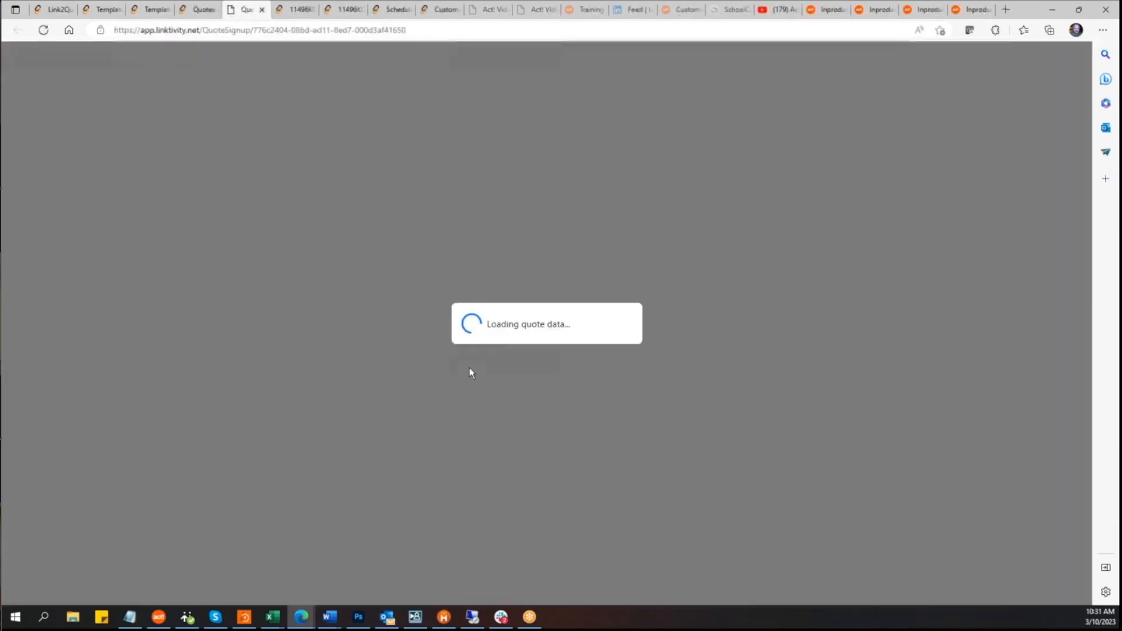
Step: Play the Act! Premium Cloud video in the online quote and close it
{"action": "scroll", "coordinate": [483, 377], "scroll_direction": "down", "scroll_amount": 5}
{"action": "scroll", "coordinate": [484, 377], "scroll_direction": "down", "scroll_amount": 5}
{"action": "scroll", "coordinate": [484, 377], "scroll_direction": "up", "scroll_amount": 4}
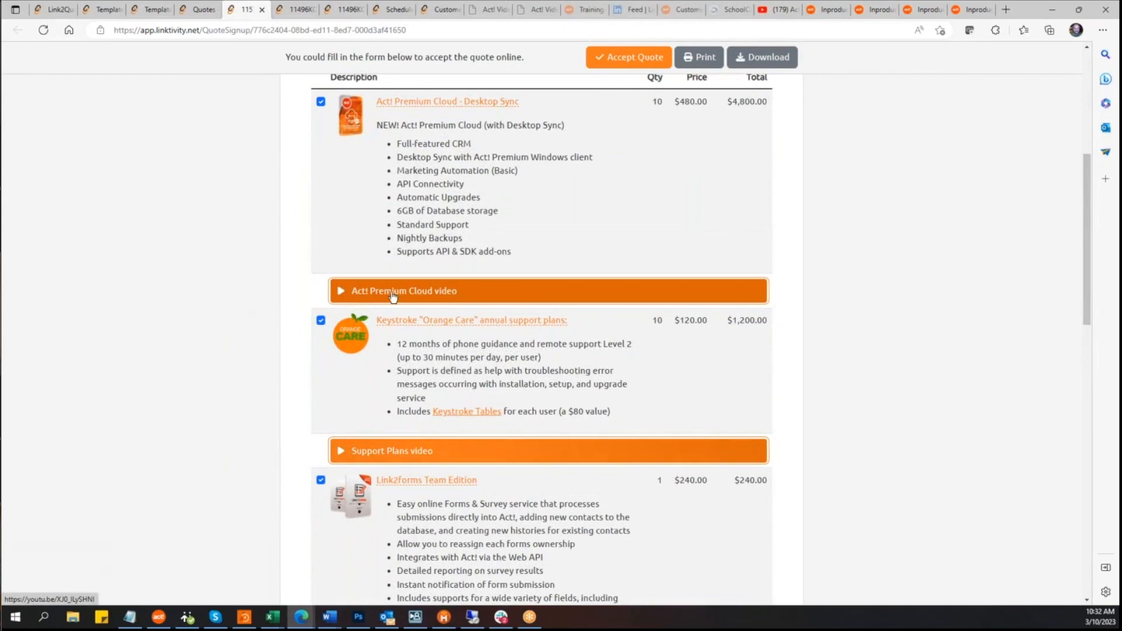
{"action": "left_click", "coordinate": [514, 297]}
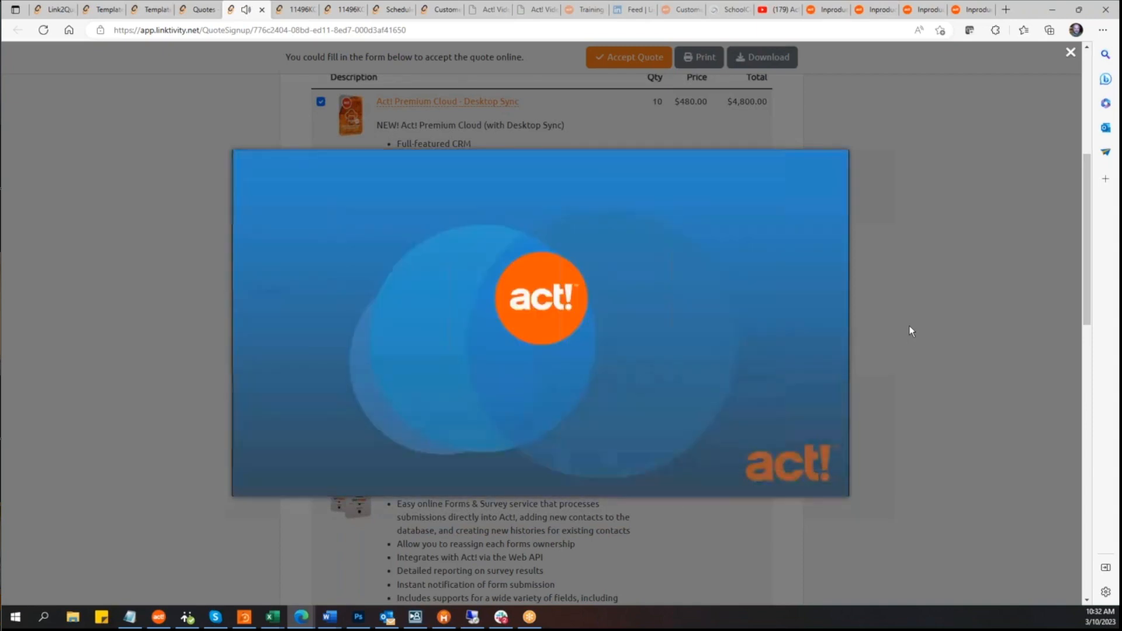
{"action": "left_click", "coordinate": [910, 327]}
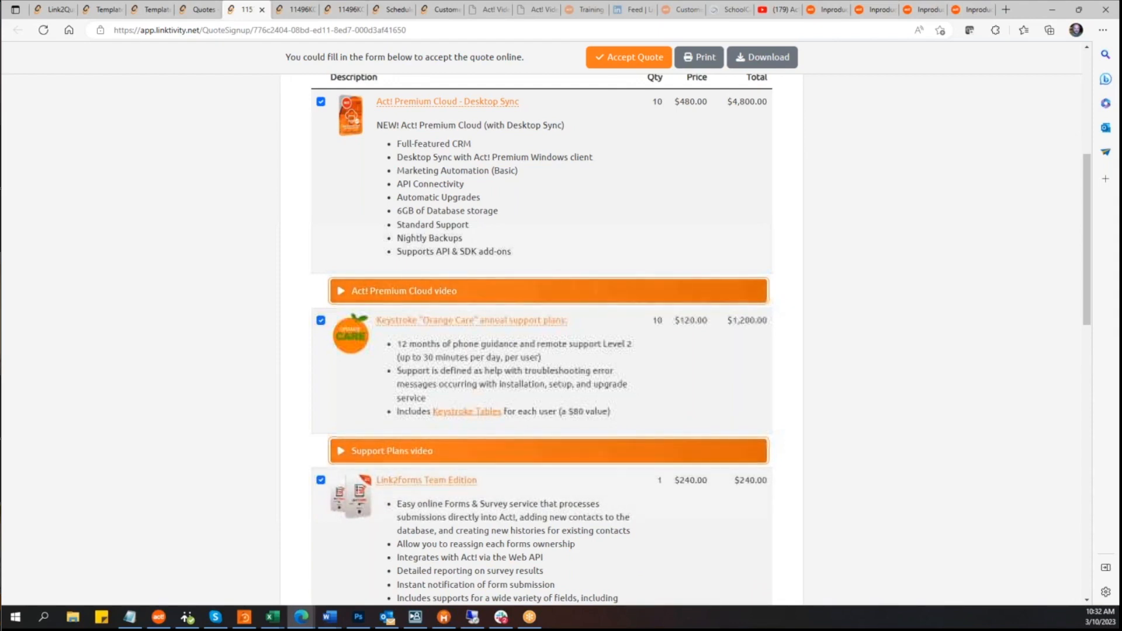
Step: Open the first quote in the Quotes list for editing
{"action": "left_click", "coordinate": [103, 10]}
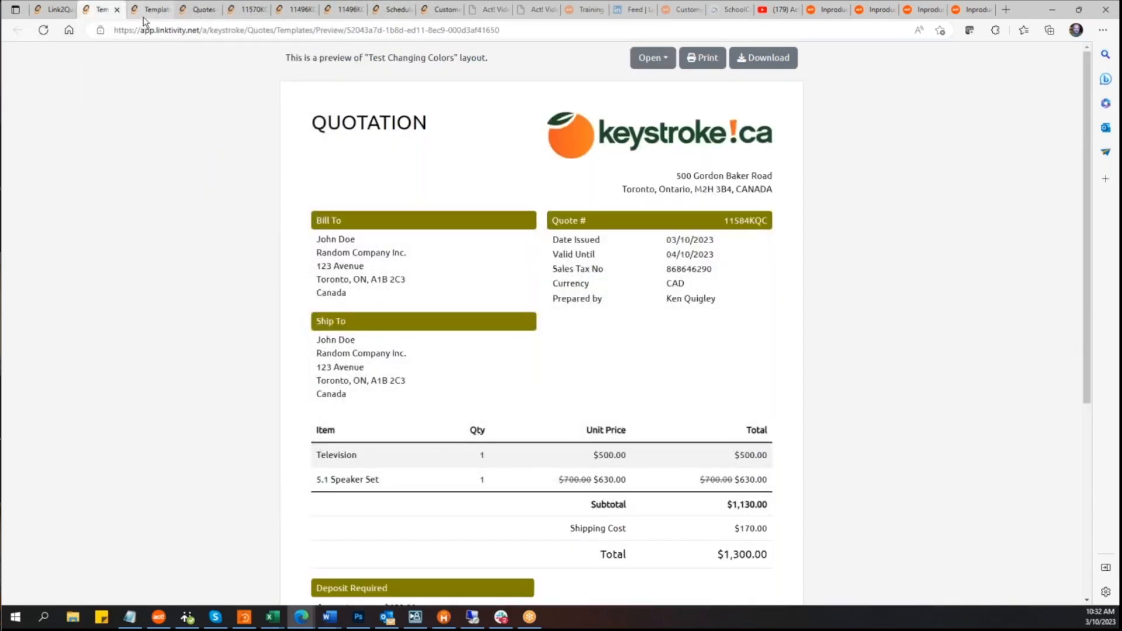
{"action": "left_click", "coordinate": [117, 10]}
{"action": "left_click", "coordinate": [117, 10]}
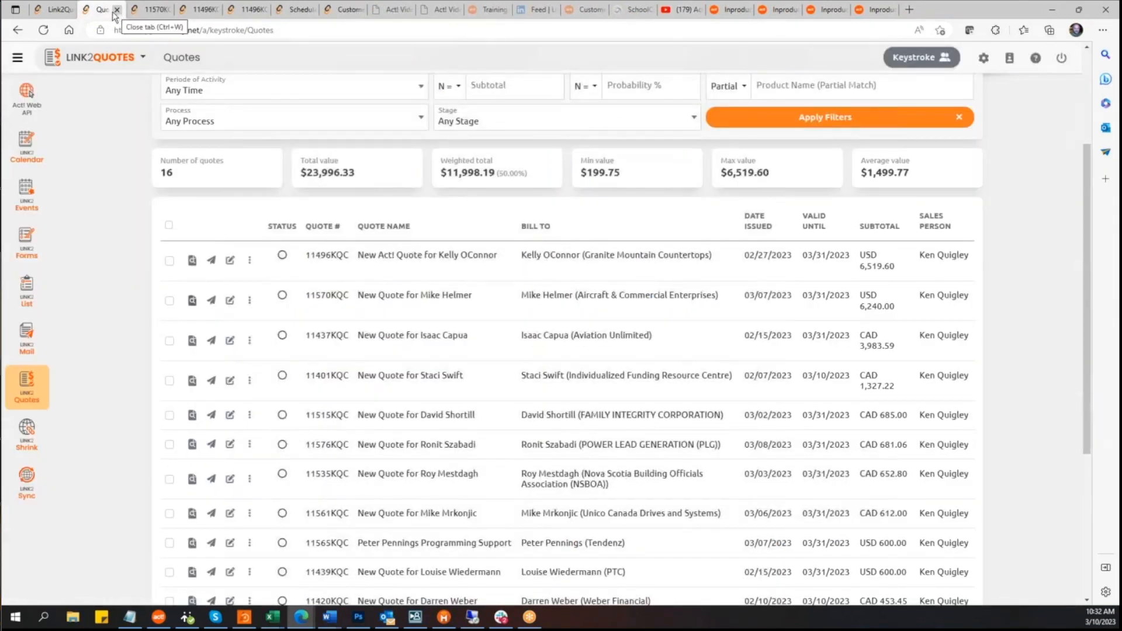
{"action": "left_click", "coordinate": [64, 11]}
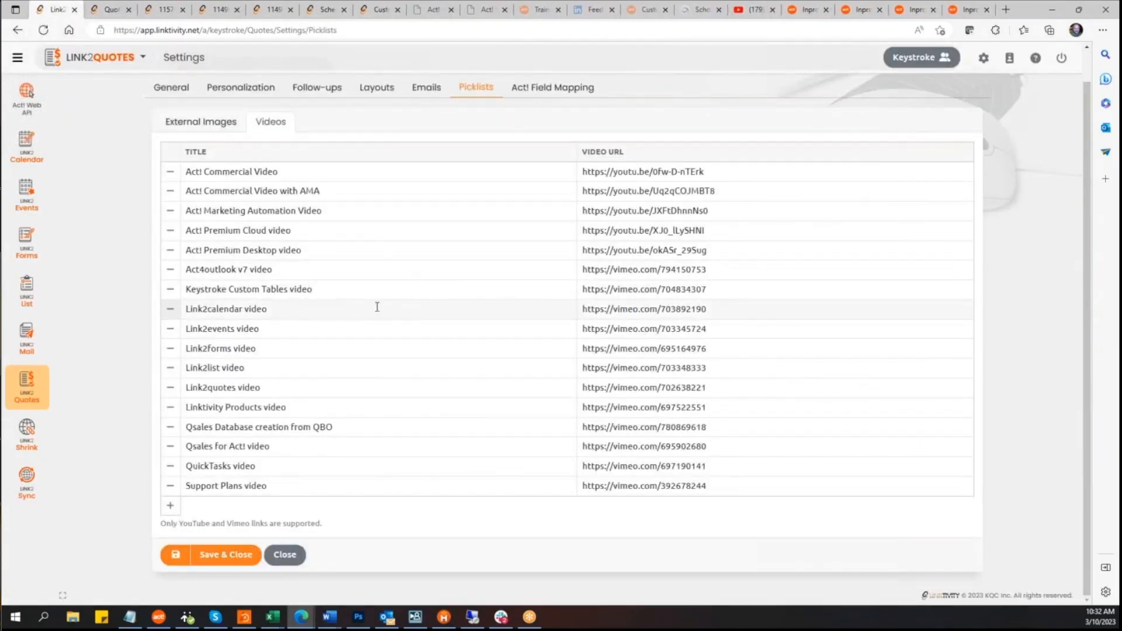
{"action": "left_click", "coordinate": [114, 10]}
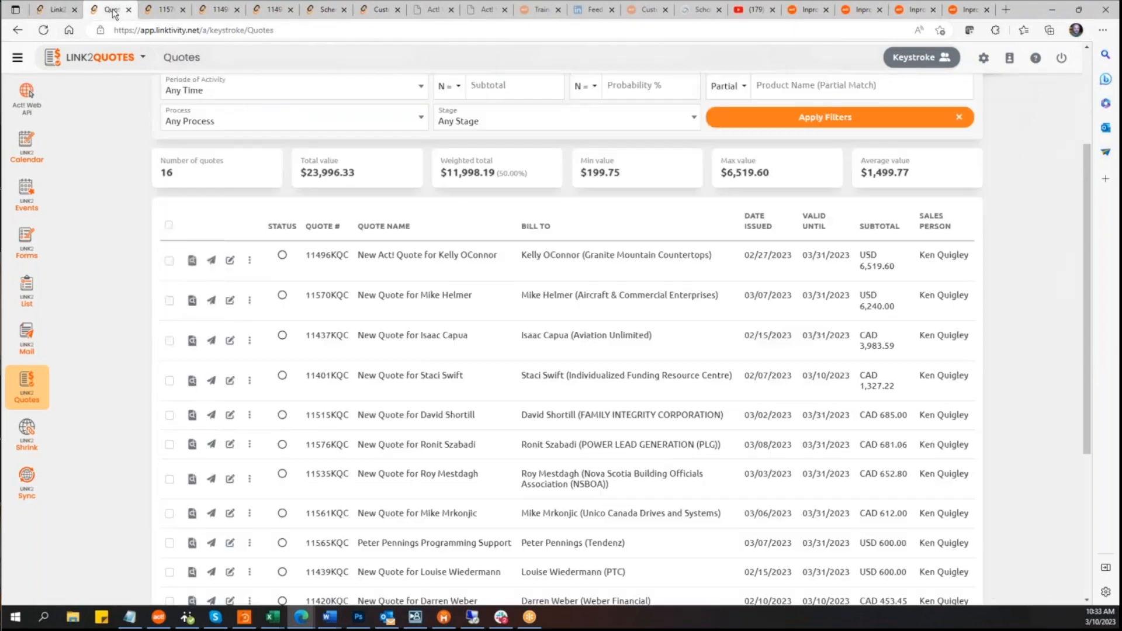
{"action": "left_click", "coordinate": [230, 261]}
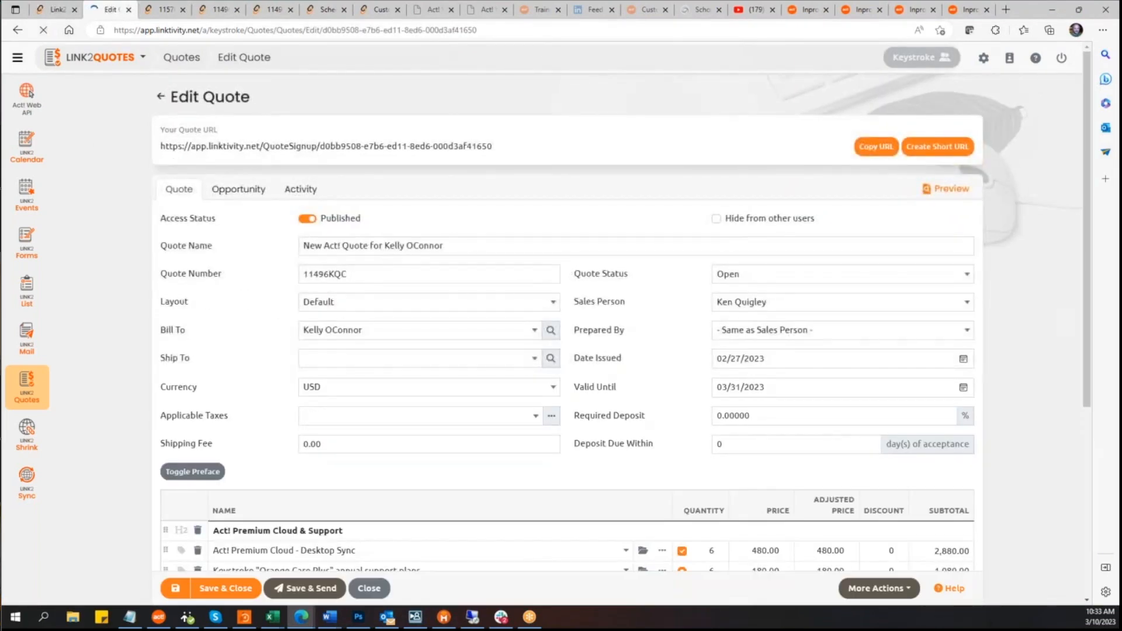
Step: Add a video line to the quote's items, open its video picklist, and delete the line again
{"action": "scroll", "coordinate": [340, 321], "scroll_direction": "down", "scroll_amount": 5}
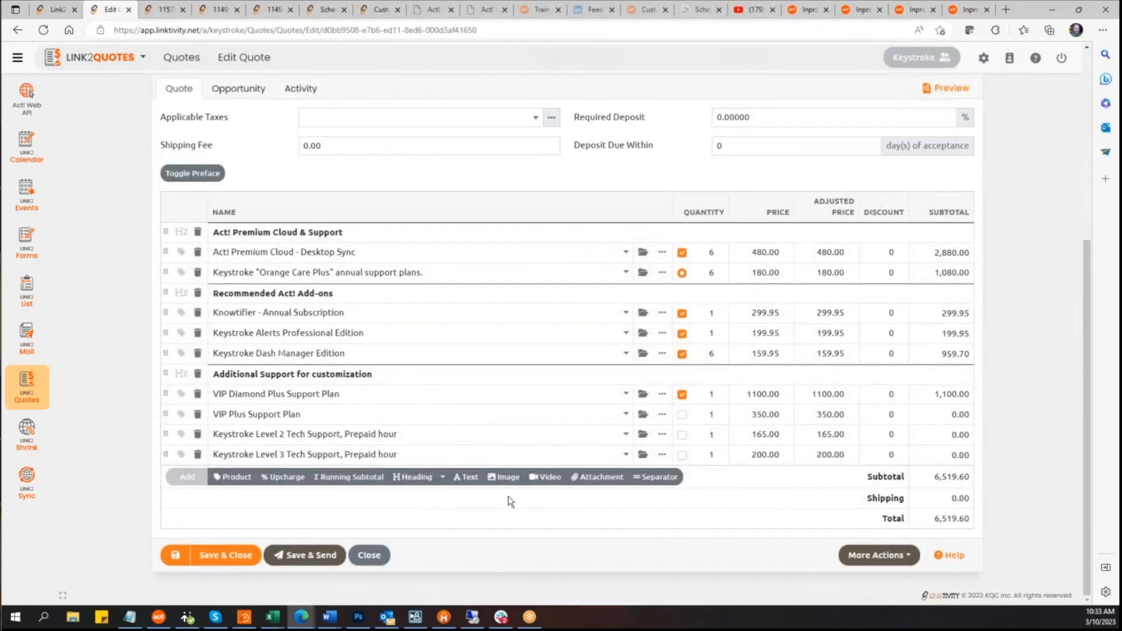
{"action": "left_click", "coordinate": [549, 479]}
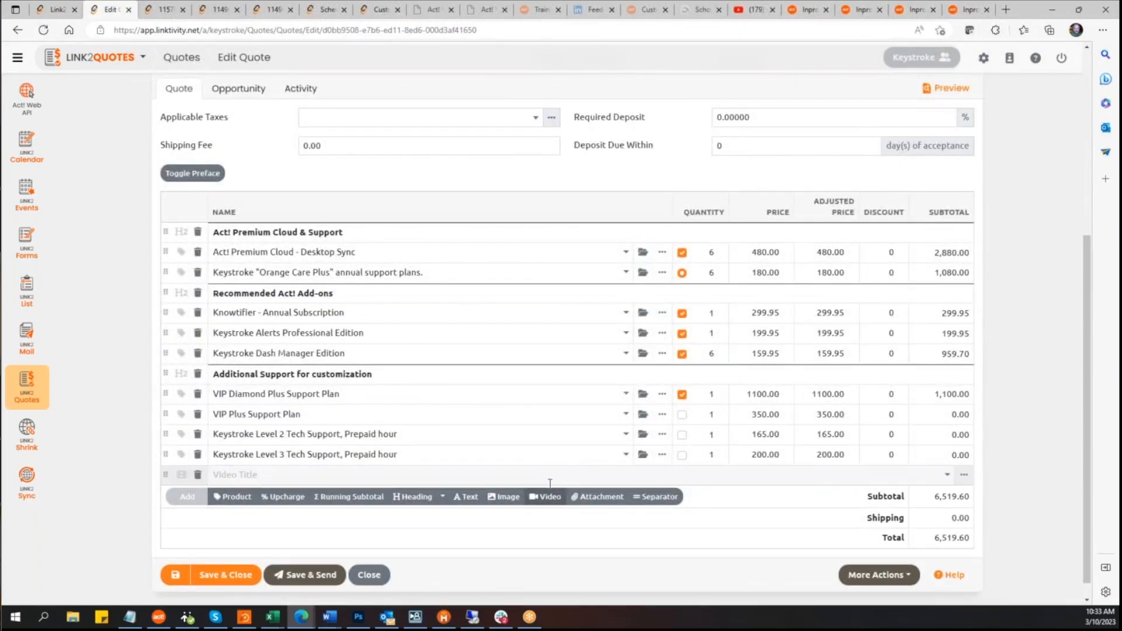
{"action": "left_click", "coordinate": [948, 476]}
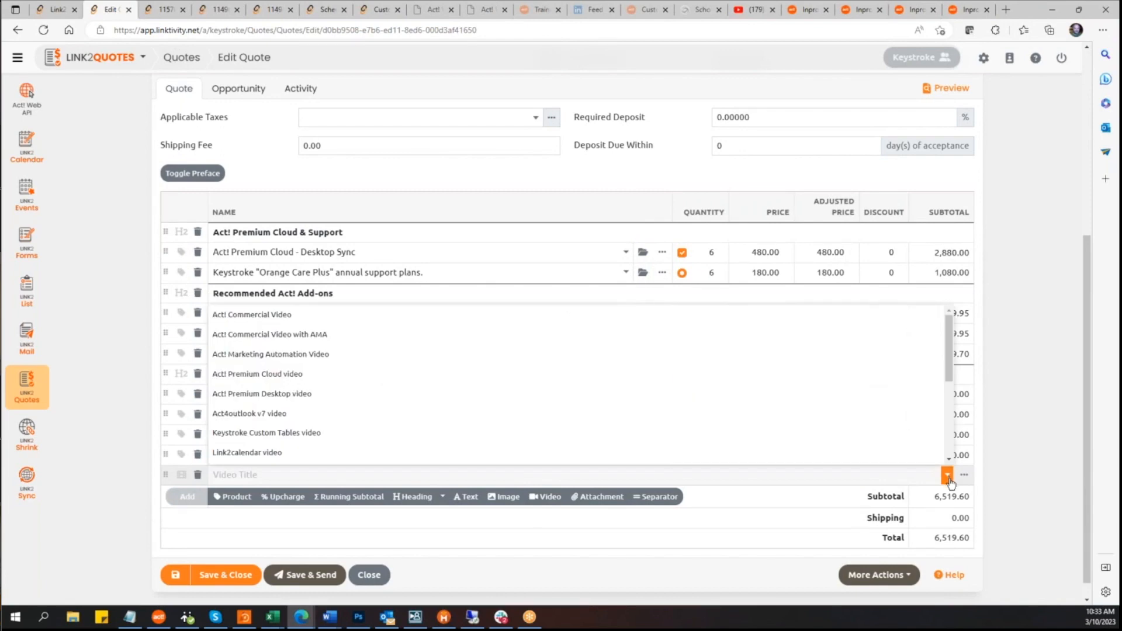
{"action": "left_click", "coordinate": [1043, 394]}
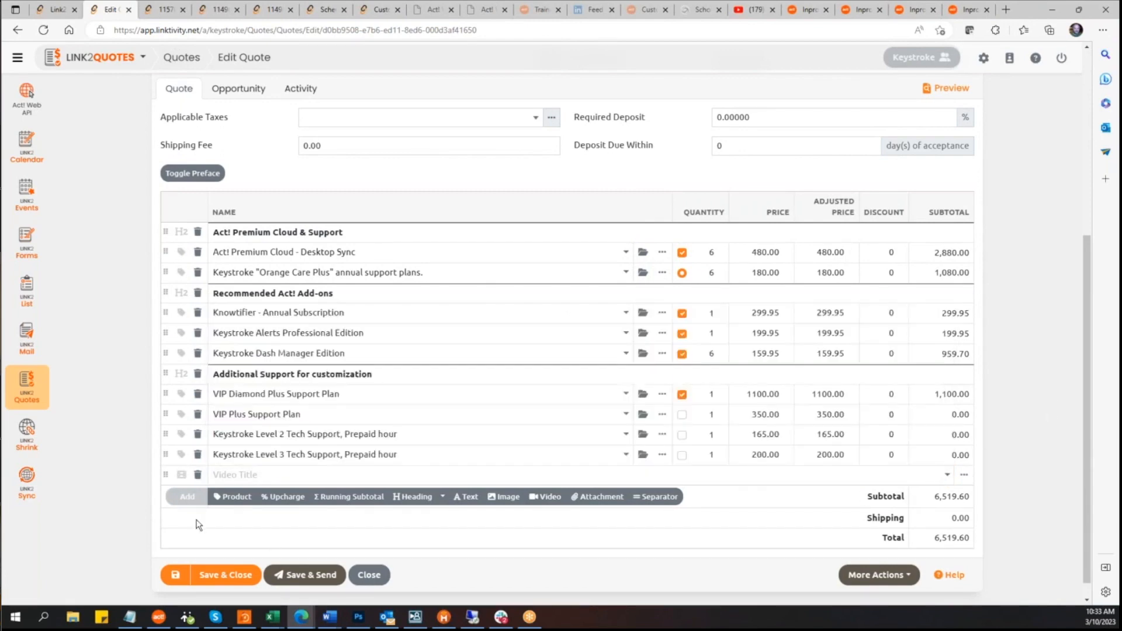
{"action": "left_click", "coordinate": [197, 475]}
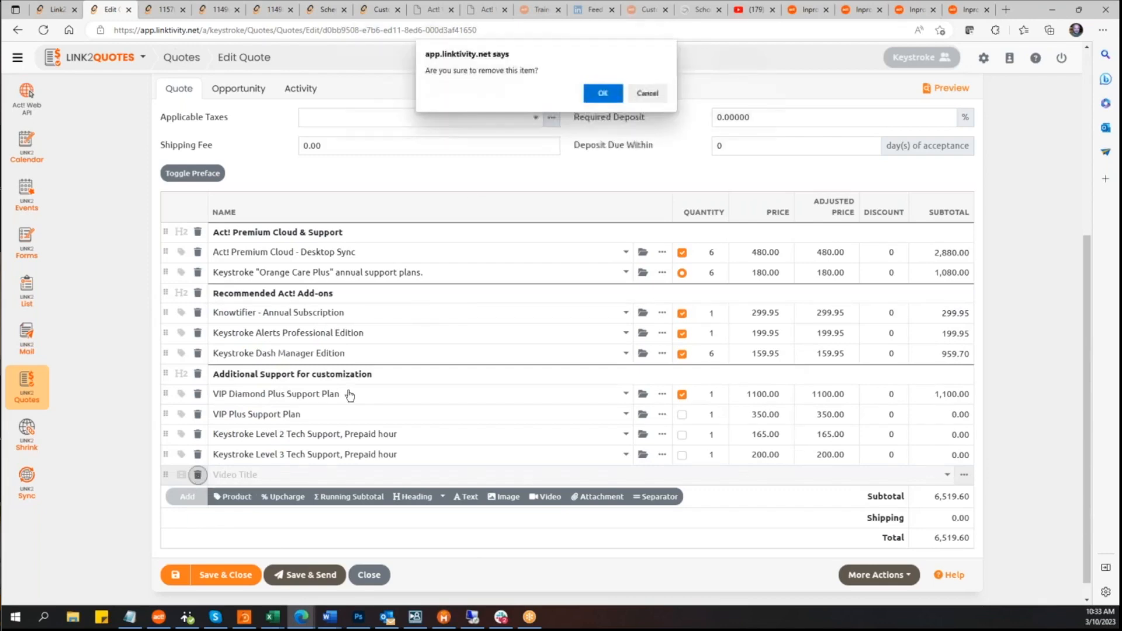
{"action": "left_click", "coordinate": [602, 92]}
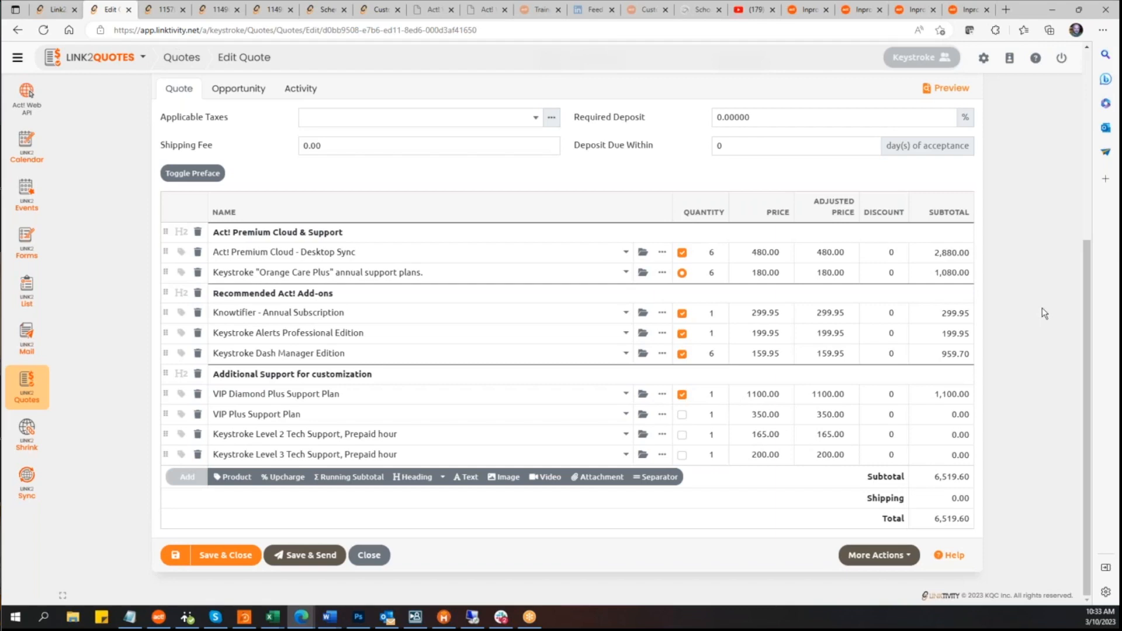
Step: Return to the Link2Quotes settings and open the Personalization settings
{"action": "left_click", "coordinate": [53, 11]}
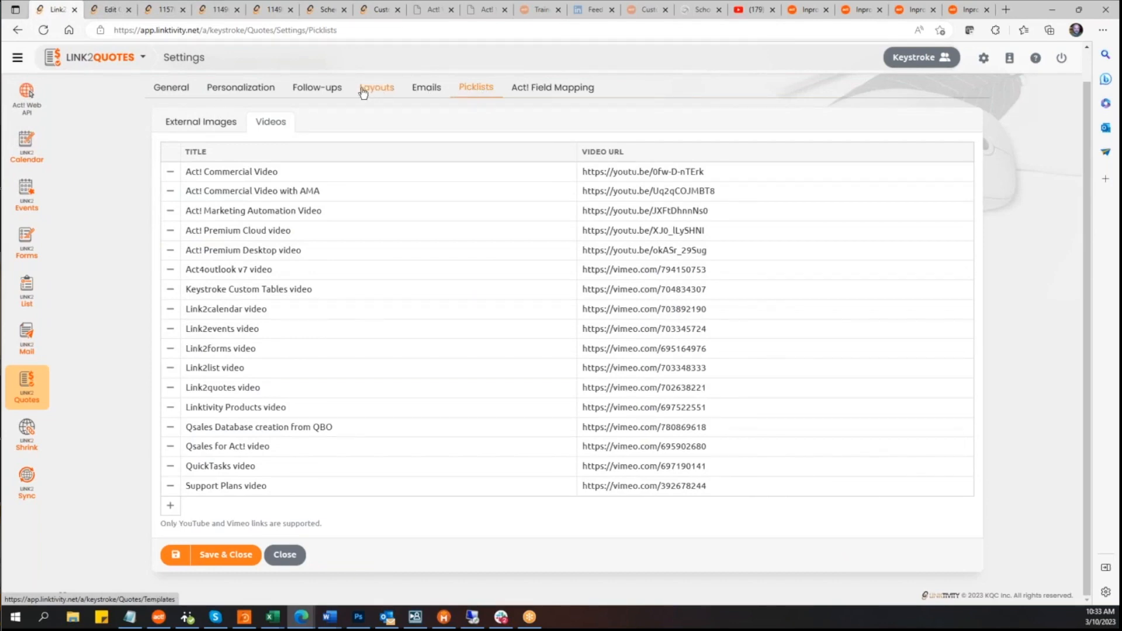
{"action": "left_click", "coordinate": [234, 93]}
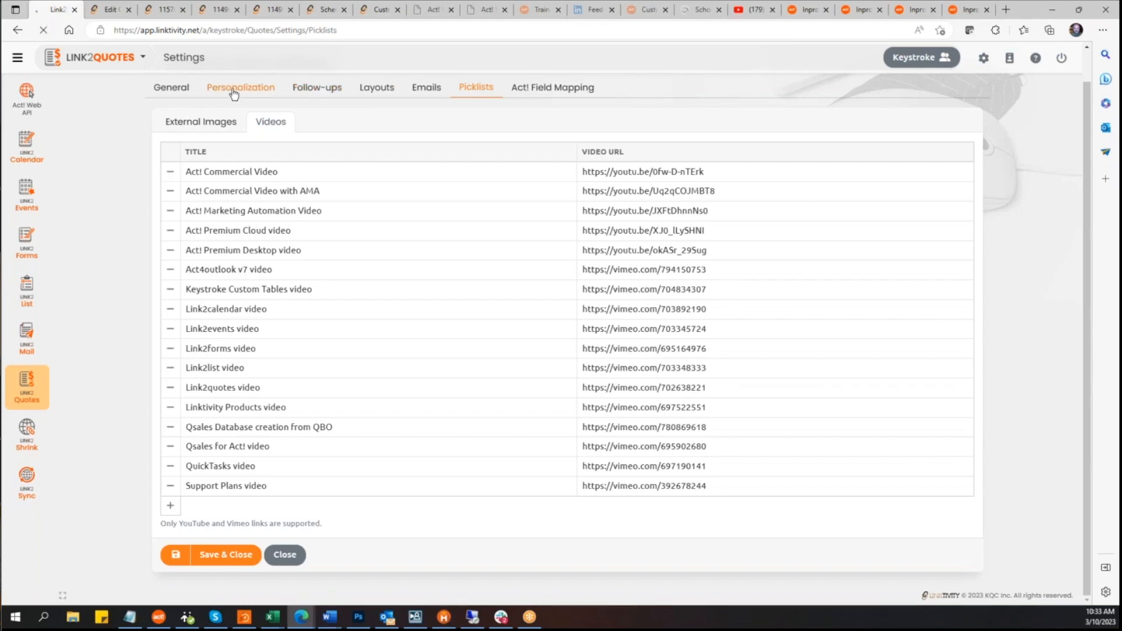
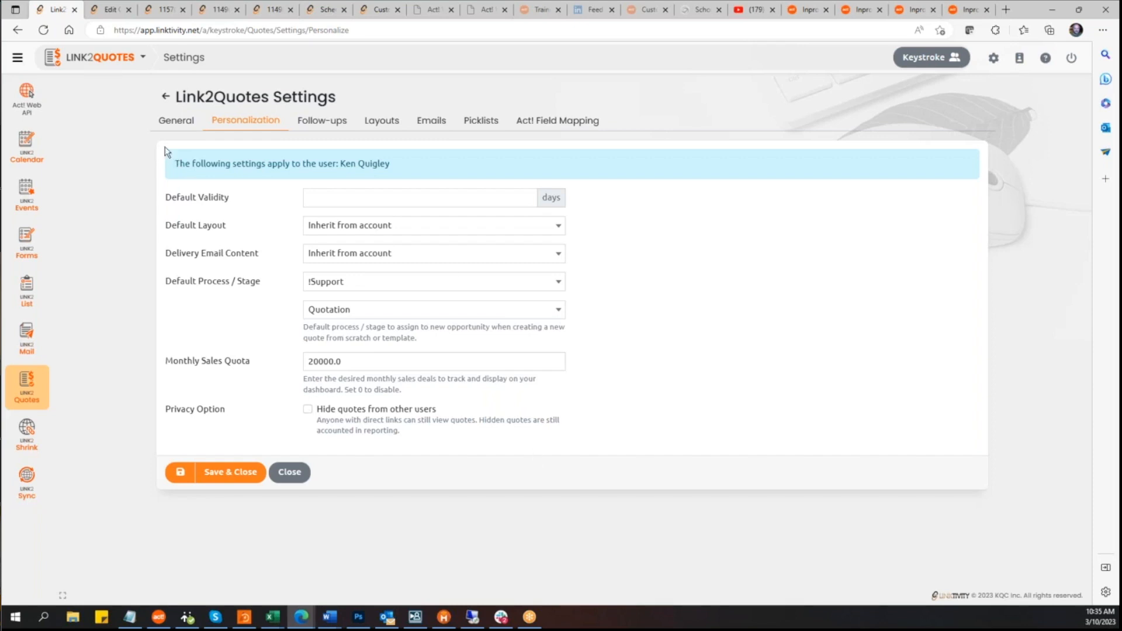
Step: Review the General quote settings, including the delivery email content options, and save and close the settings
{"action": "left_click", "coordinate": [177, 125]}
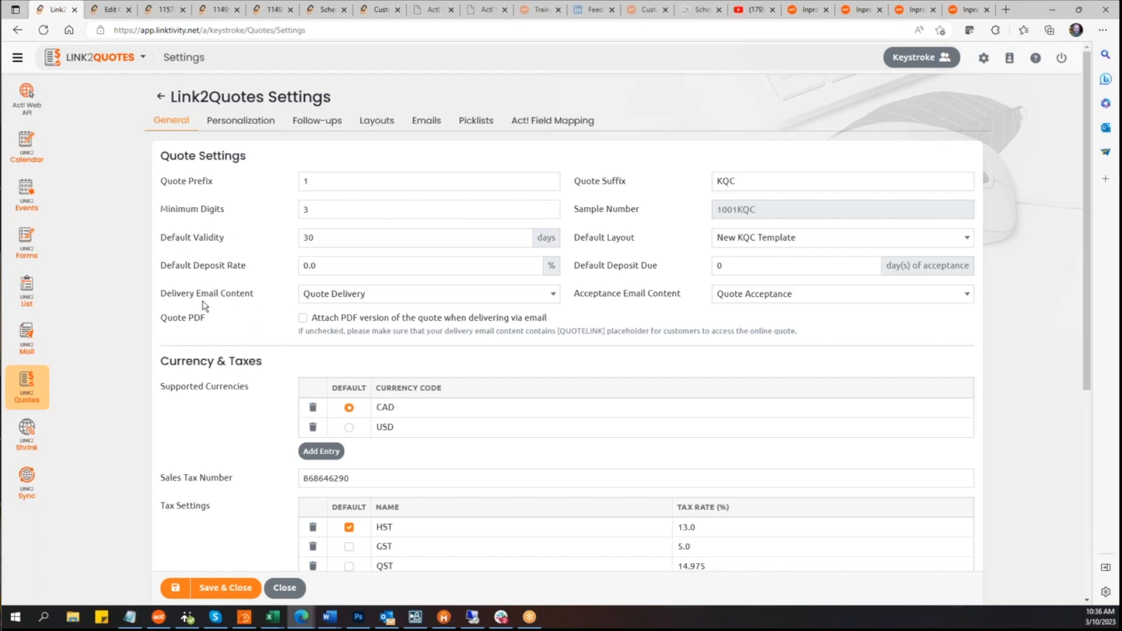
{"action": "left_click", "coordinate": [555, 294]}
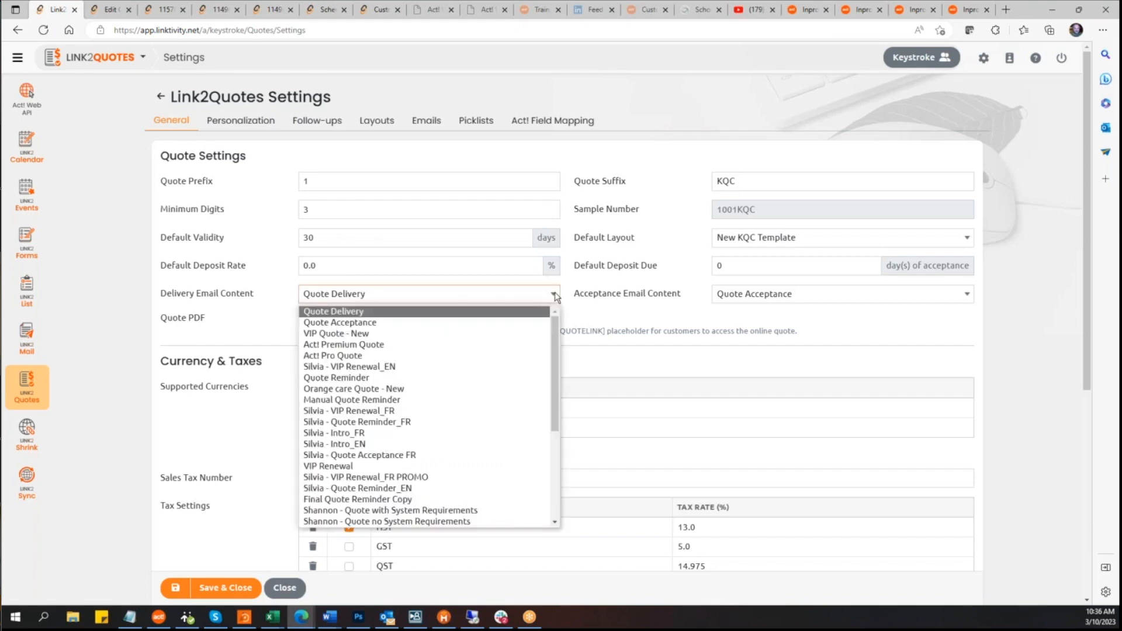
{"action": "left_click", "coordinate": [610, 268]}
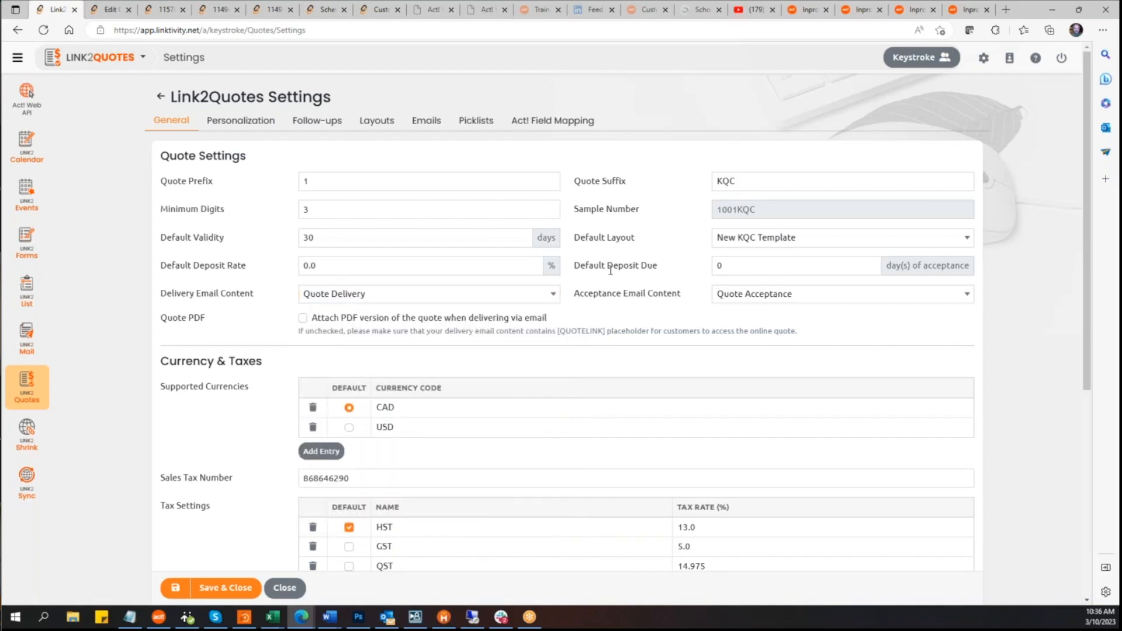
{"action": "scroll", "coordinate": [610, 270], "scroll_direction": "down", "scroll_amount": 4}
{"action": "scroll", "coordinate": [610, 272], "scroll_direction": "up", "scroll_amount": 1}
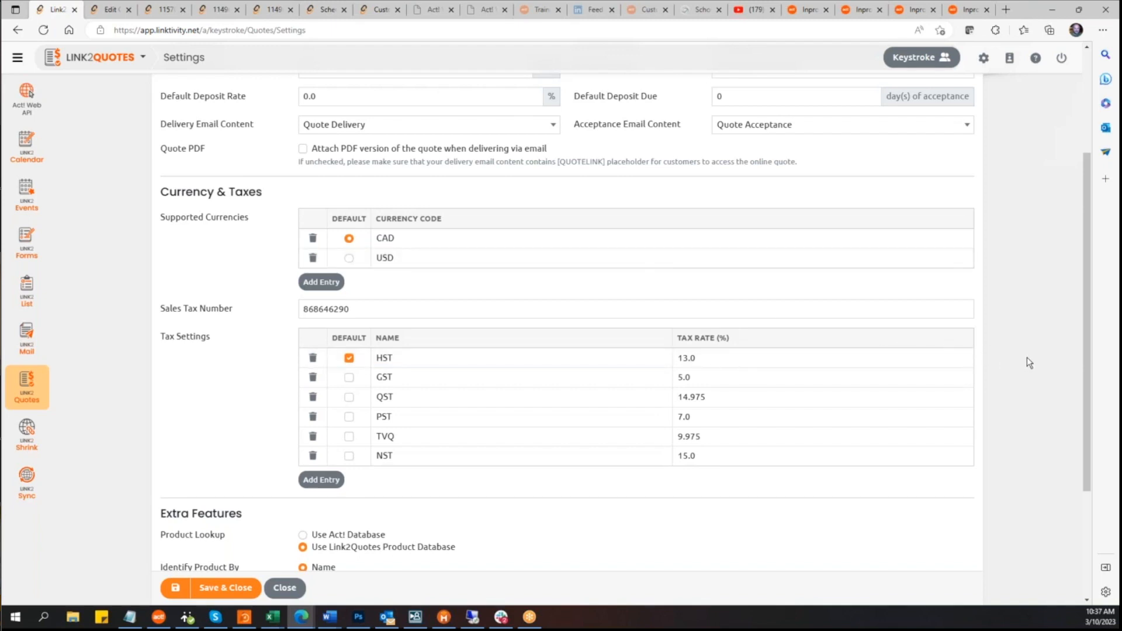
{"action": "scroll", "coordinate": [1026, 358], "scroll_direction": "down", "scroll_amount": 3}
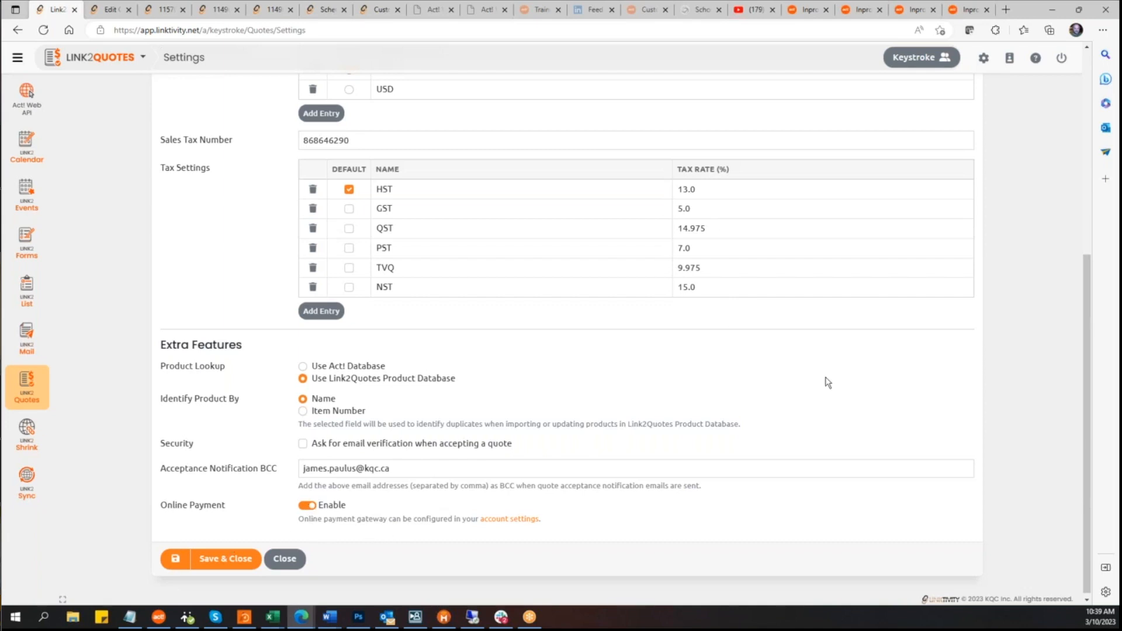
{"action": "scroll", "coordinate": [824, 380], "scroll_direction": "up", "scroll_amount": 6}
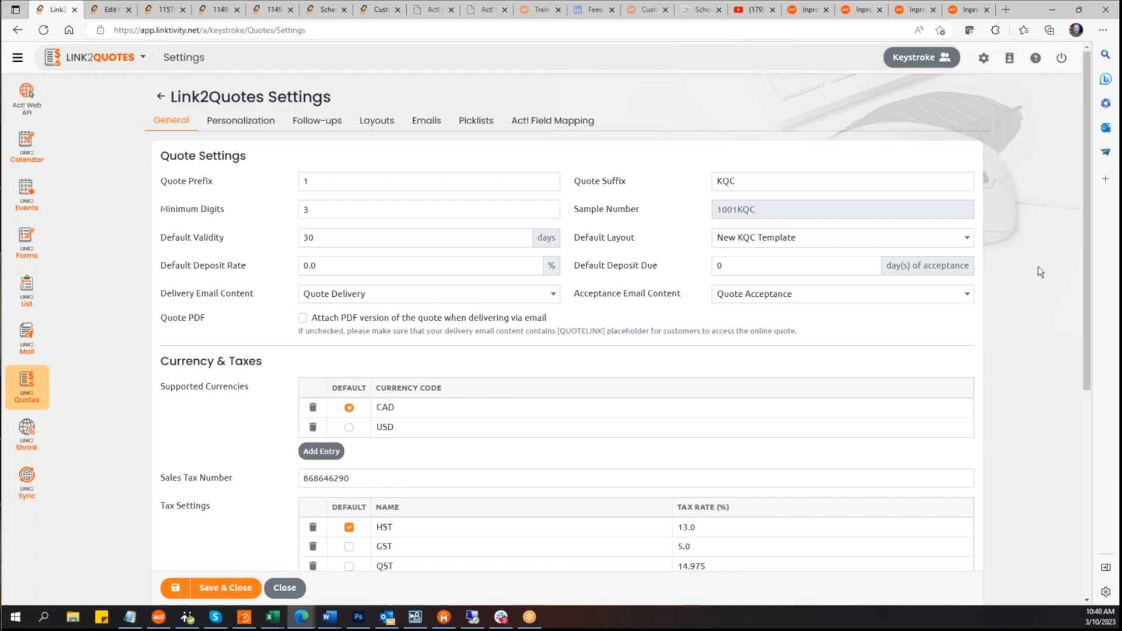
{"action": "scroll", "coordinate": [1058, 264], "scroll_direction": "down", "scroll_amount": 6}
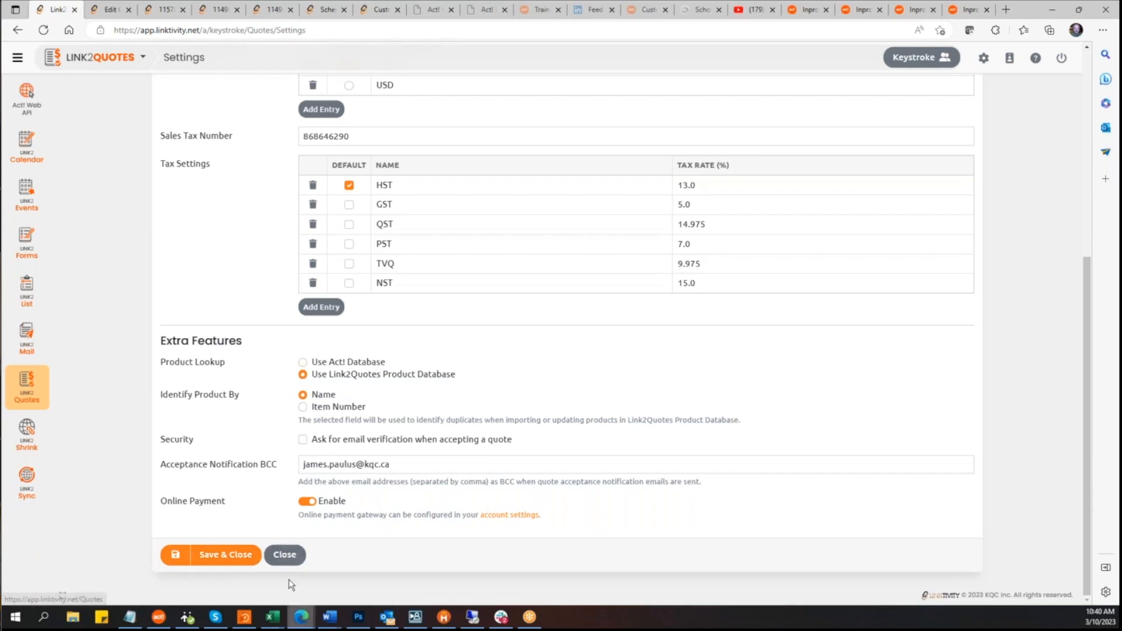
{"action": "left_click", "coordinate": [226, 558]}
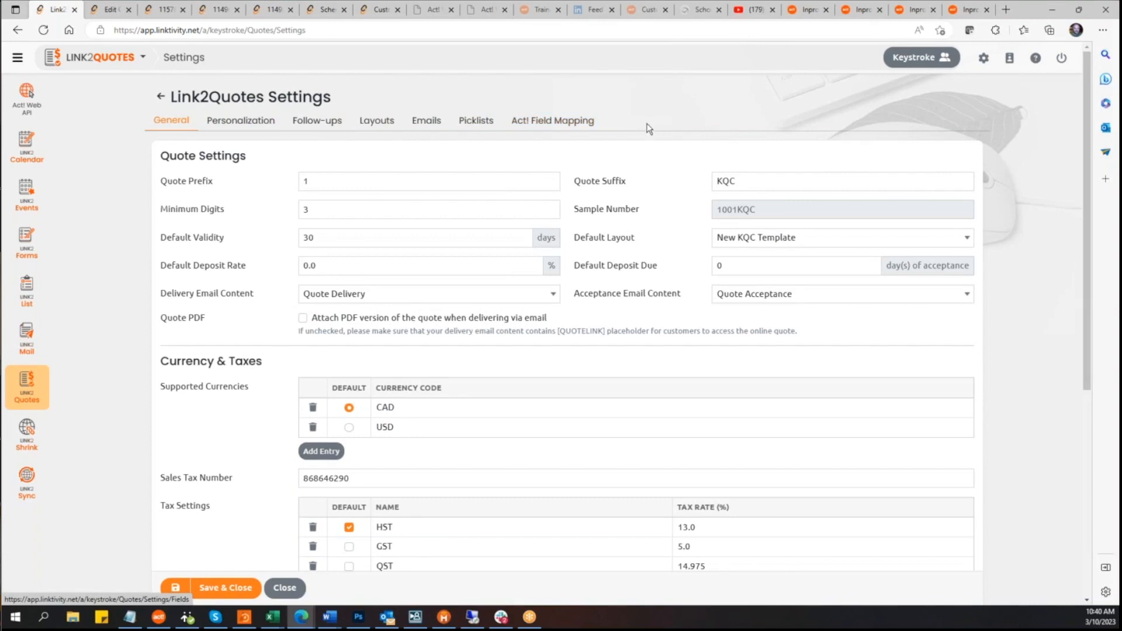
Step: Go to the Products list in Quotes and view the product import options
{"action": "left_click", "coordinate": [28, 389]}
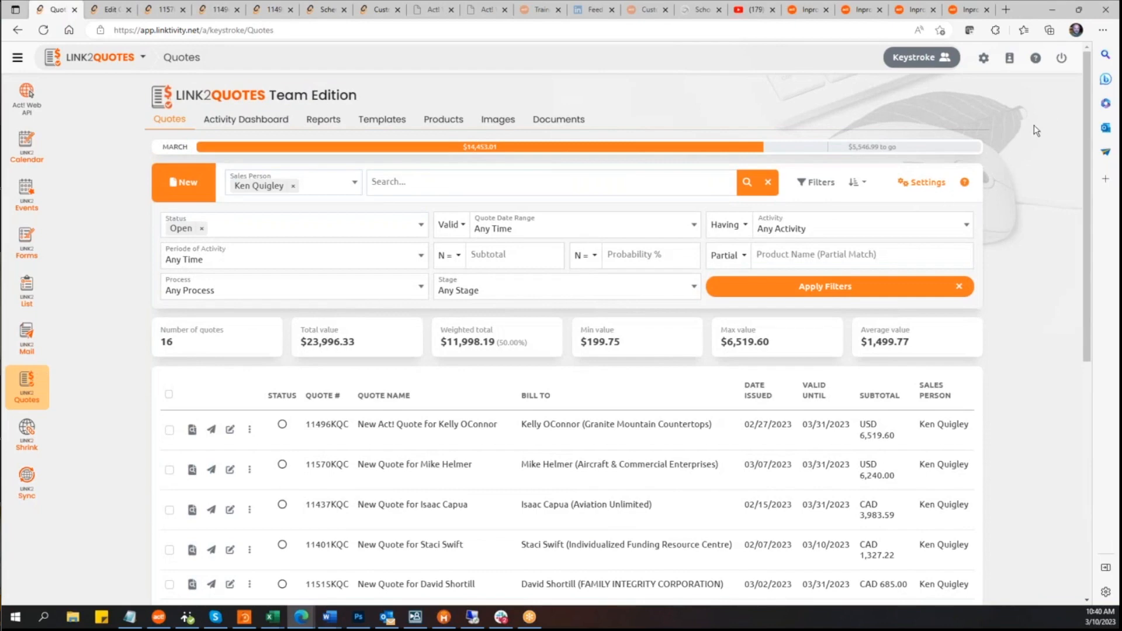
{"action": "left_click", "coordinate": [435, 121]}
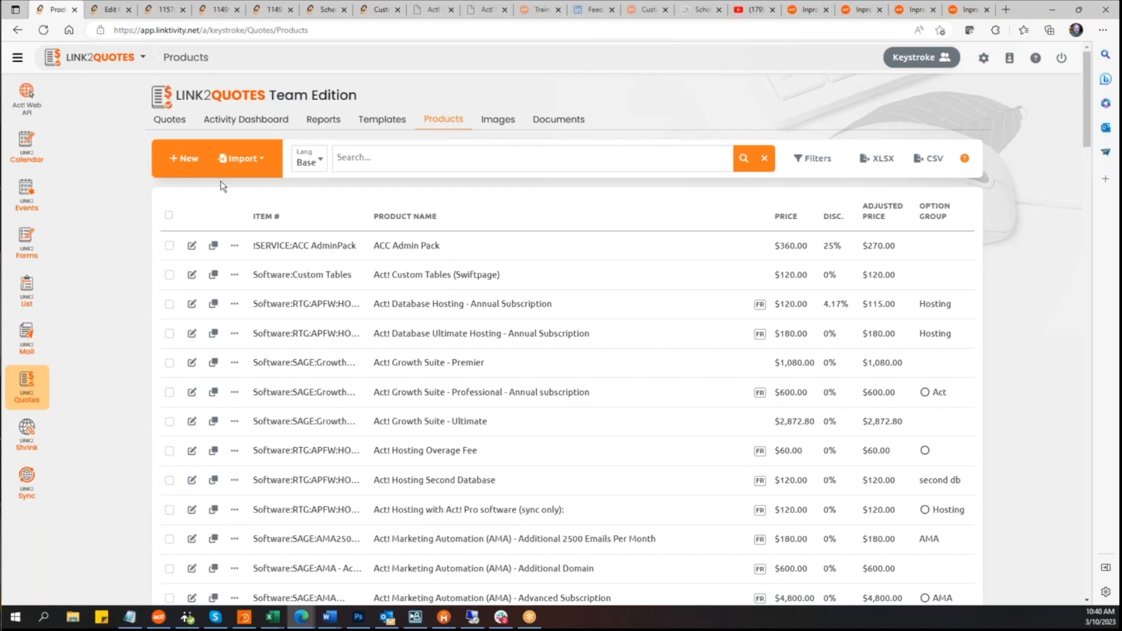
{"action": "left_click", "coordinate": [253, 164]}
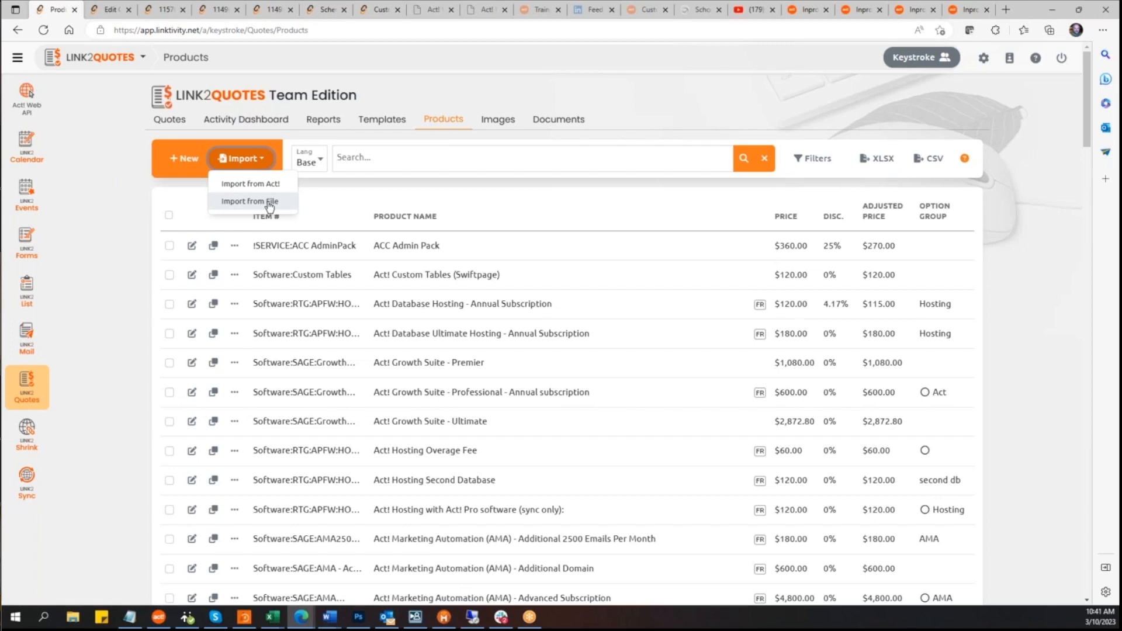
{"action": "left_click", "coordinate": [1050, 222]}
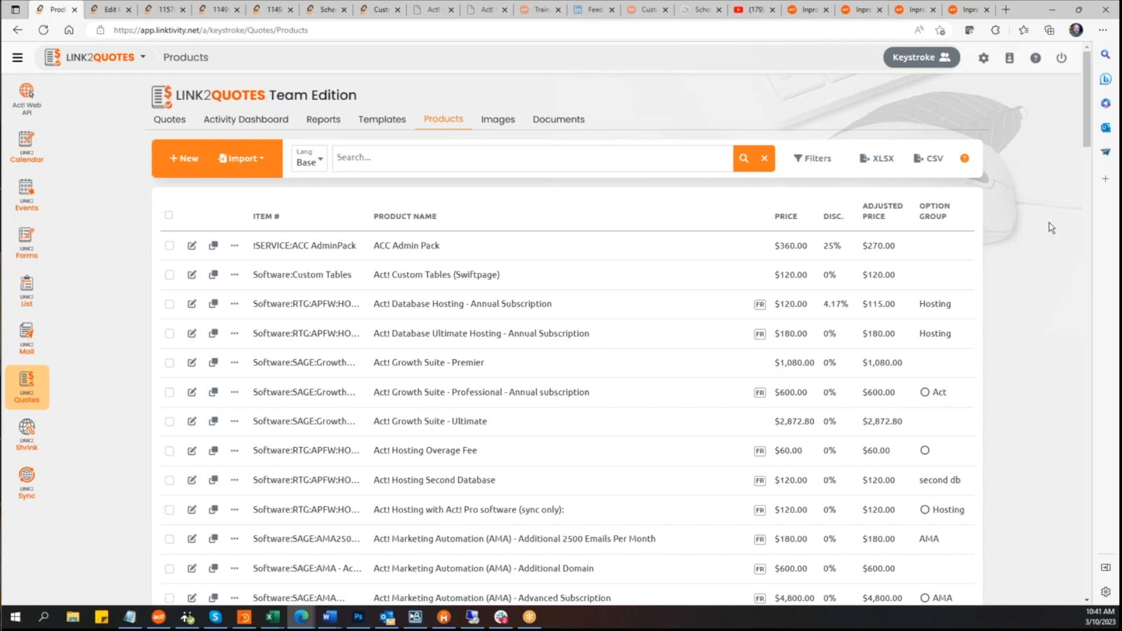
Step: Open the ACC Admin Pack product to view its type and category options, then close it
{"action": "left_click", "coordinate": [192, 246]}
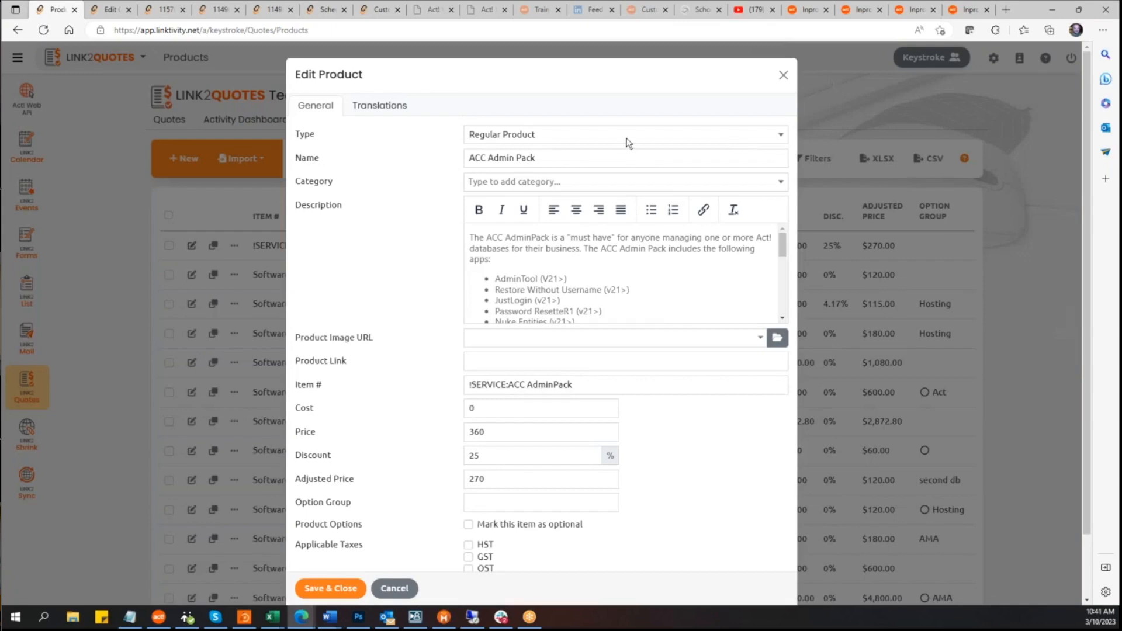
{"action": "left_click", "coordinate": [783, 138]}
{"action": "left_click", "coordinate": [705, 103]}
{"action": "left_click", "coordinate": [783, 183]}
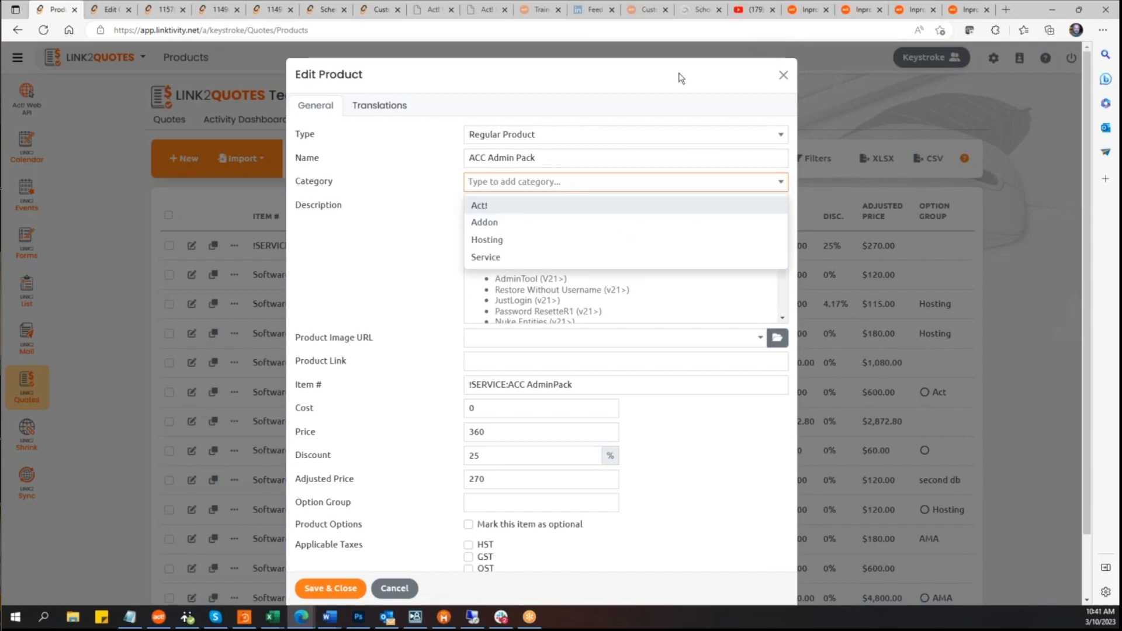
{"action": "left_click", "coordinate": [716, 75]}
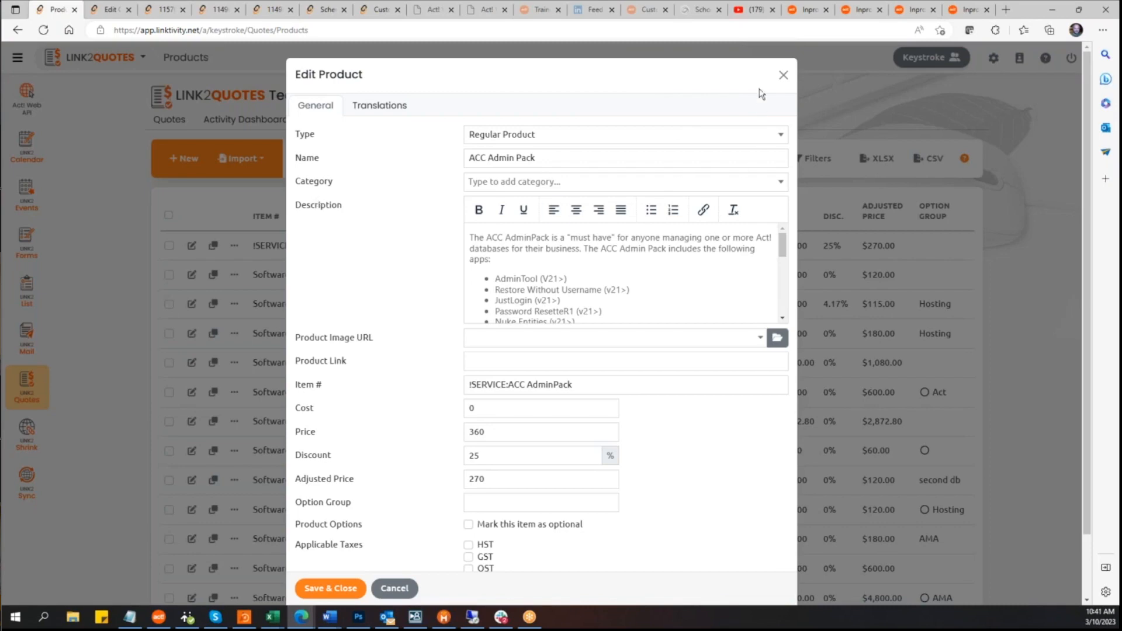
{"action": "left_click", "coordinate": [783, 76]}
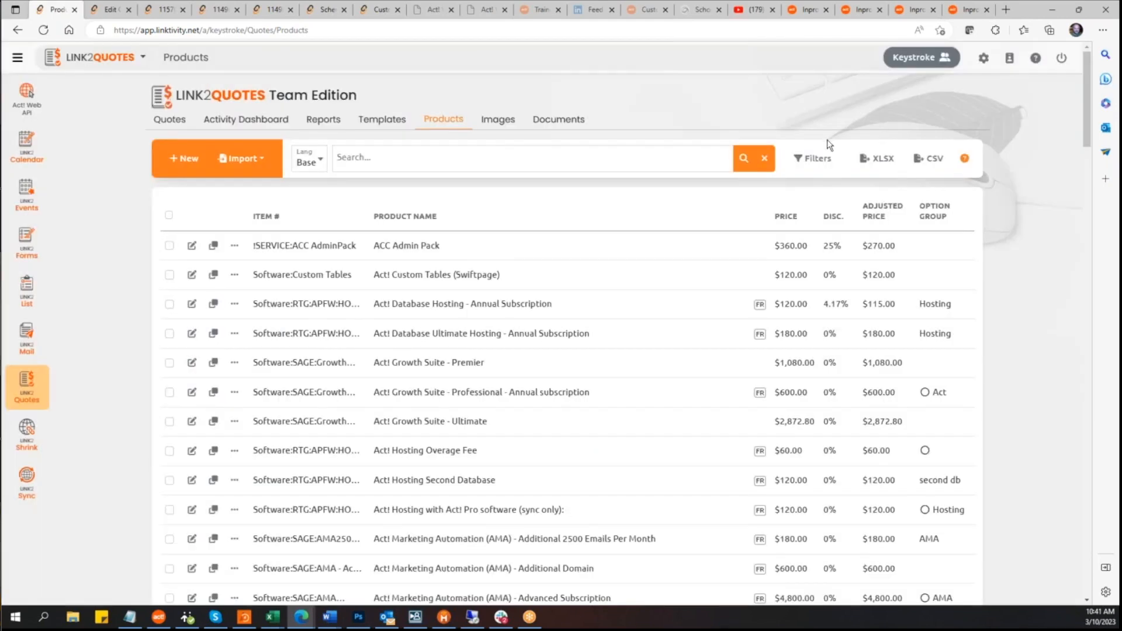
Step: Show the product filters and view the available category filter choices
{"action": "left_click", "coordinate": [813, 159]}
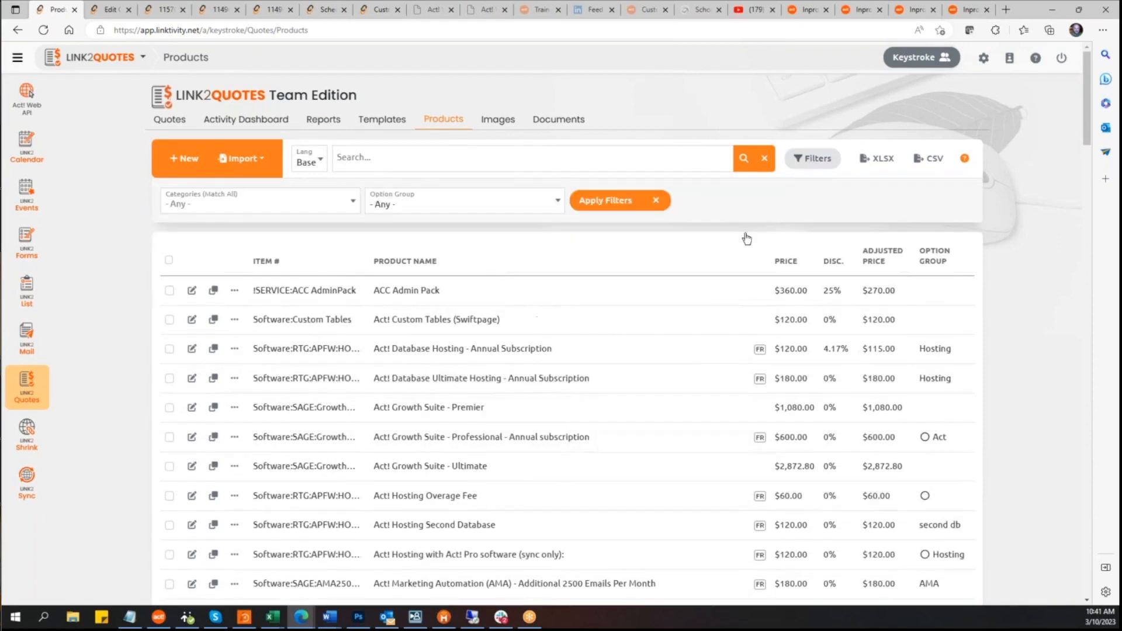
{"action": "left_click", "coordinate": [351, 208]}
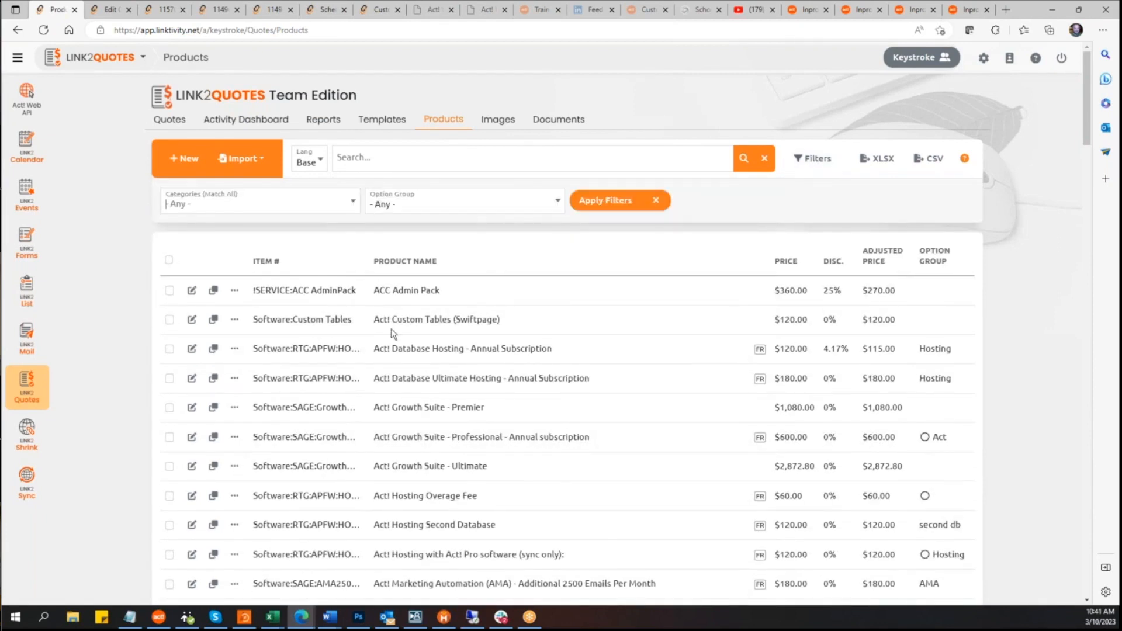
{"action": "left_click", "coordinate": [352, 207]}
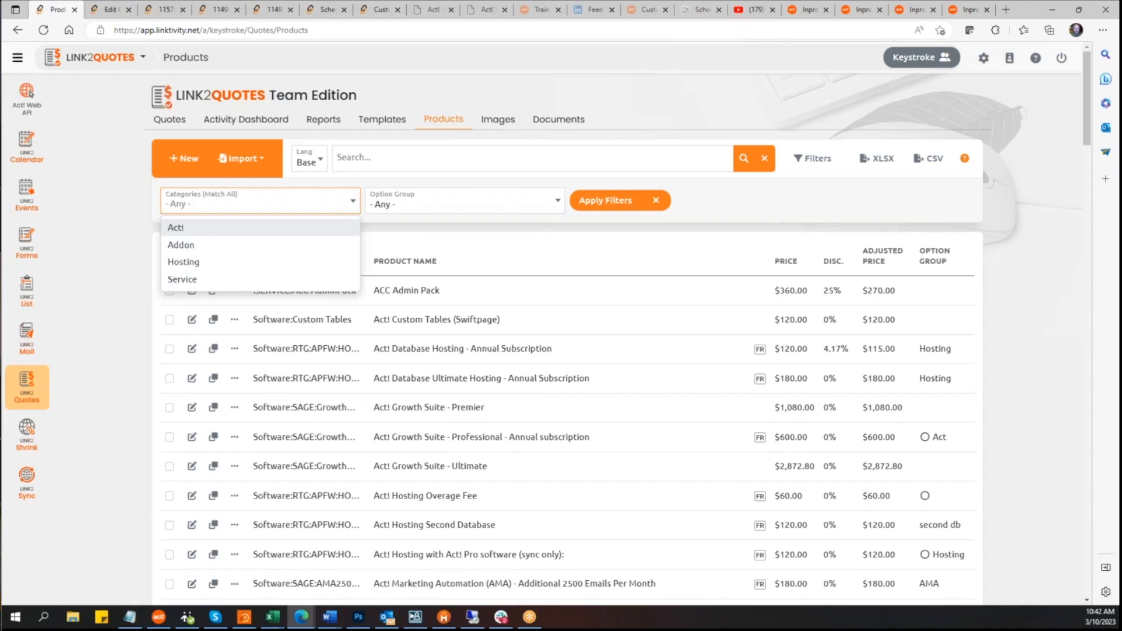
{"action": "left_click", "coordinate": [99, 201]}
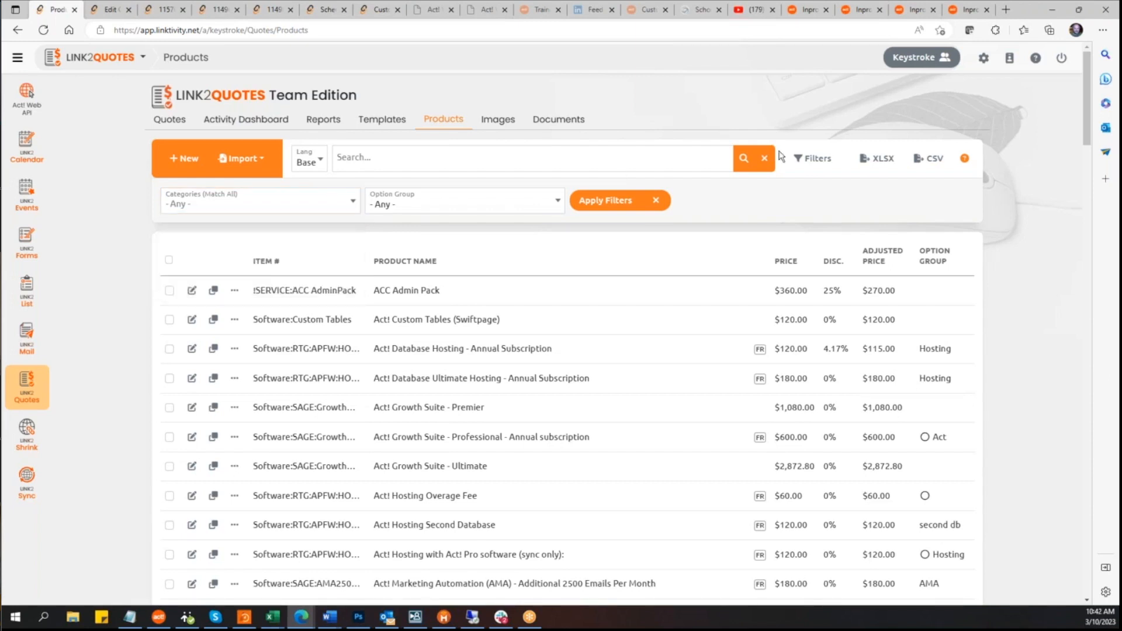
{"action": "left_click", "coordinate": [825, 163]}
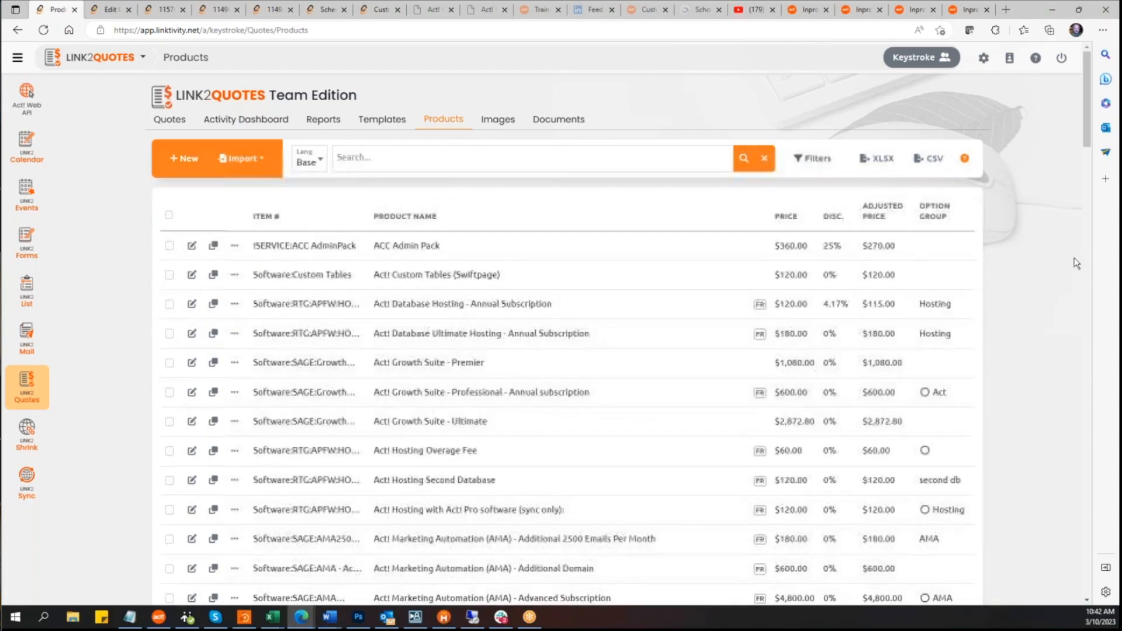
Step: Open the ACC Admin Pack product for editing and browse the available product images, sorting options included, then close the image browser
{"action": "left_click", "coordinate": [191, 246]}
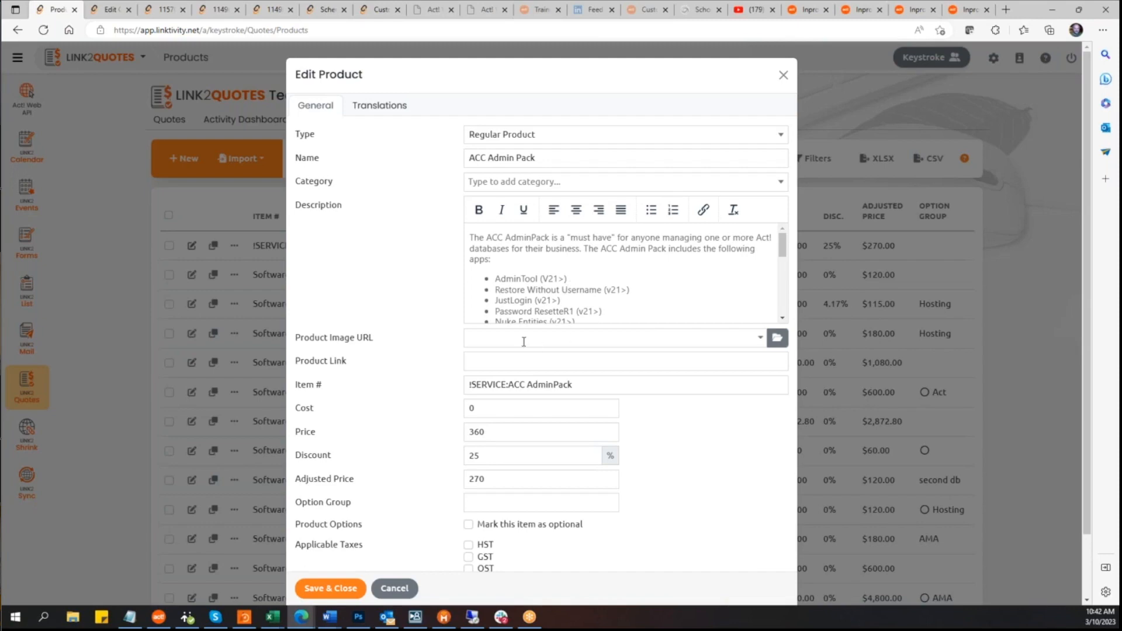
{"action": "left_click", "coordinate": [517, 279]}
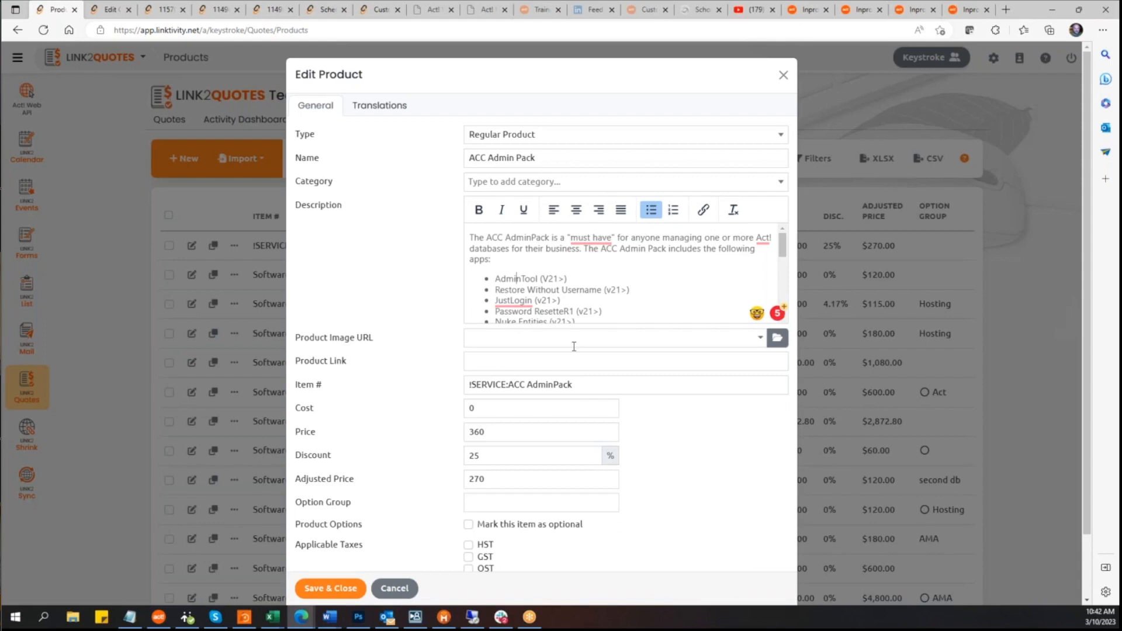
{"action": "left_click", "coordinate": [760, 338]}
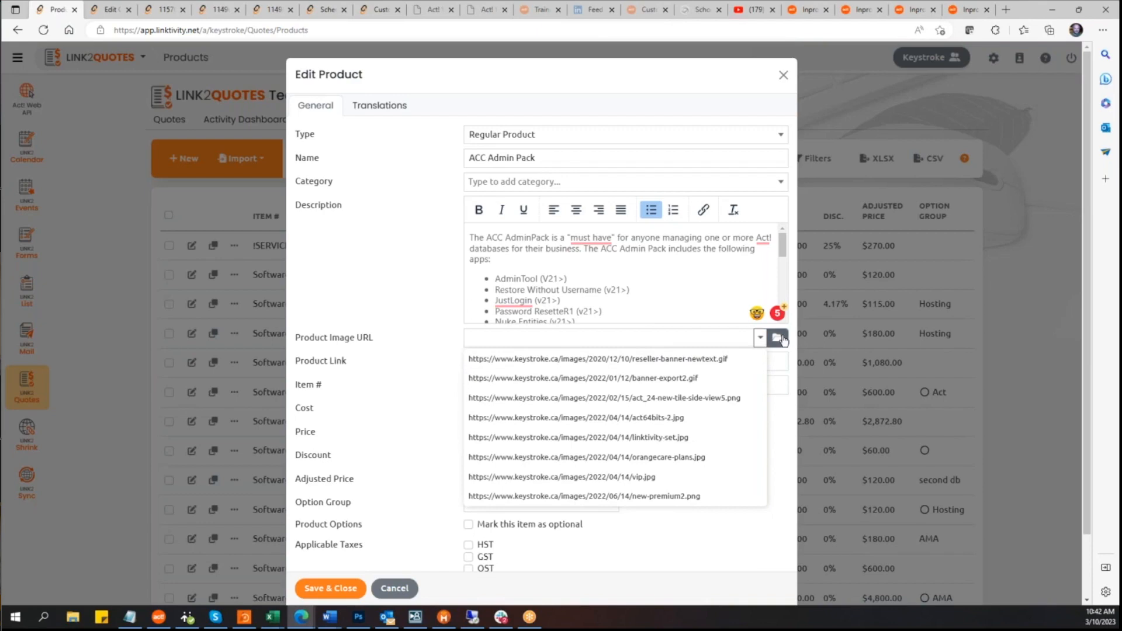
{"action": "left_click", "coordinate": [778, 338]}
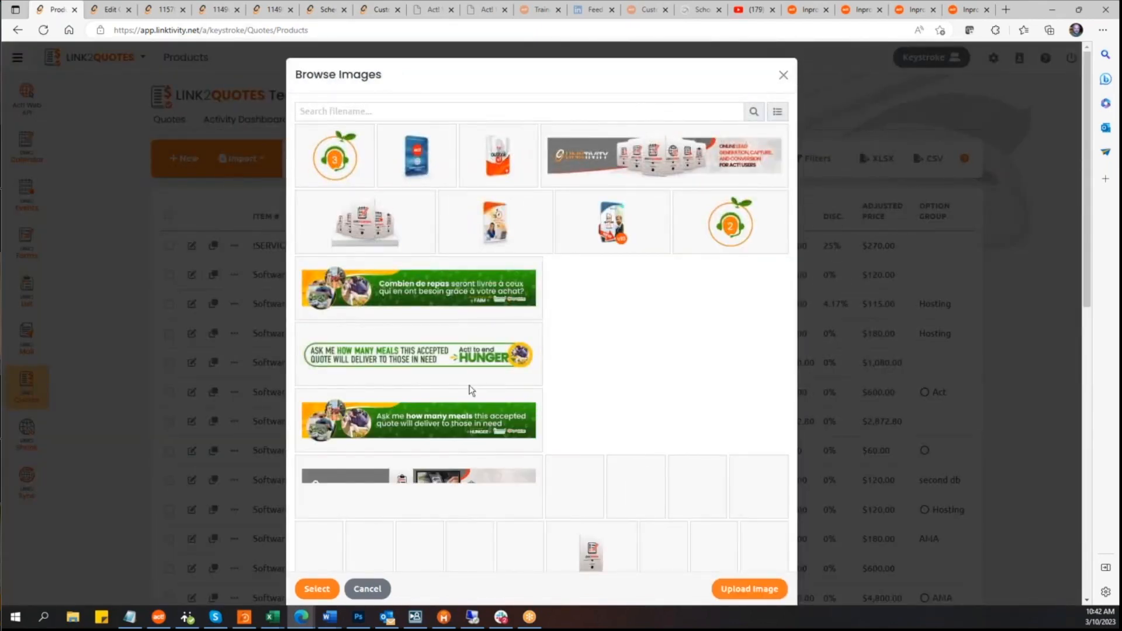
{"action": "scroll", "coordinate": [490, 330], "scroll_direction": "down", "scroll_amount": 7}
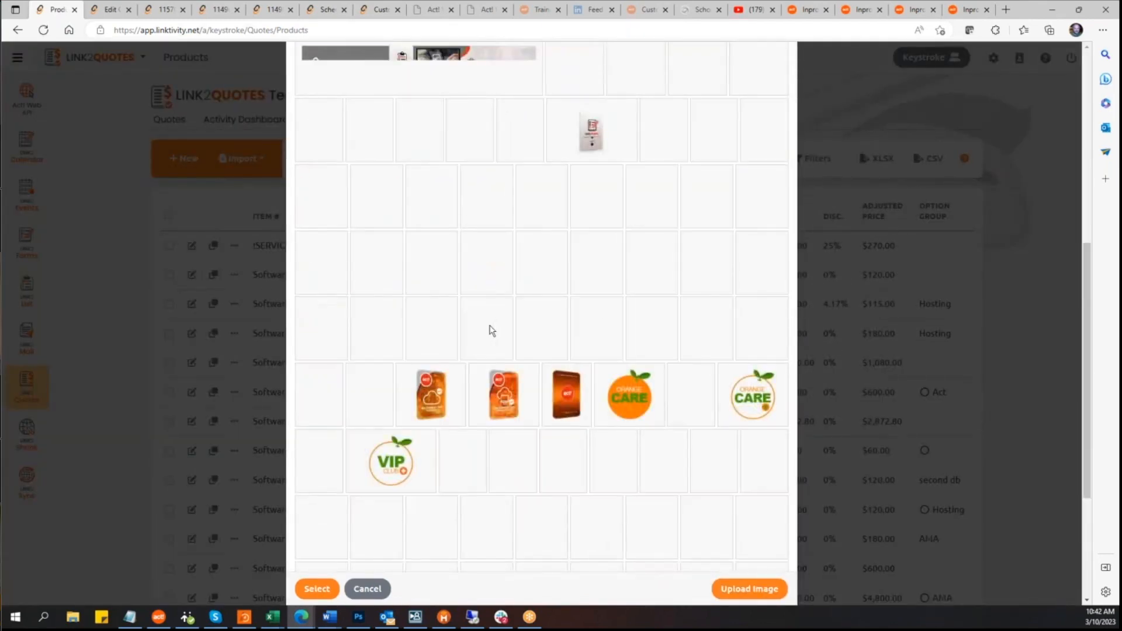
{"action": "scroll", "coordinate": [491, 332], "scroll_direction": "down", "scroll_amount": 4}
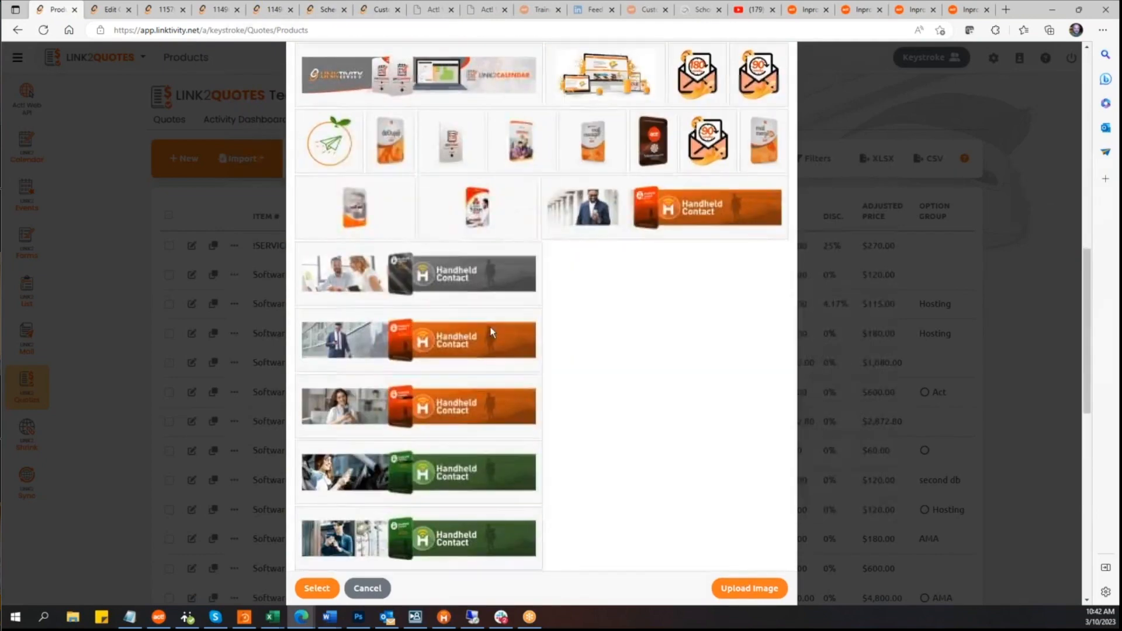
{"action": "scroll", "coordinate": [491, 333], "scroll_direction": "down", "scroll_amount": 7}
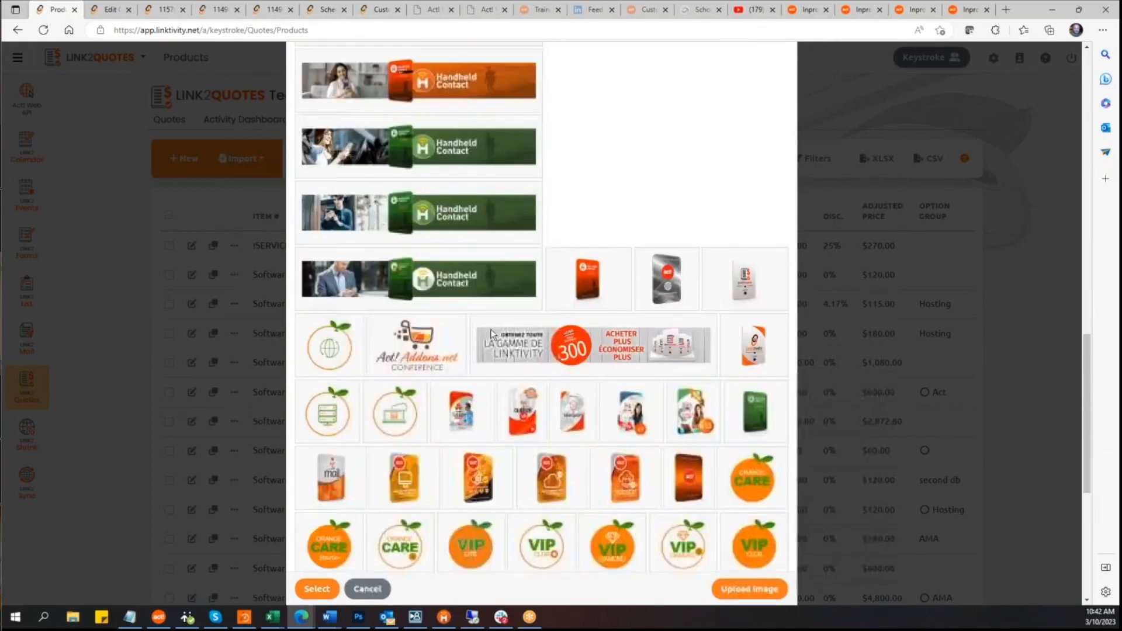
{"action": "scroll", "coordinate": [491, 335], "scroll_direction": "down", "scroll_amount": 7}
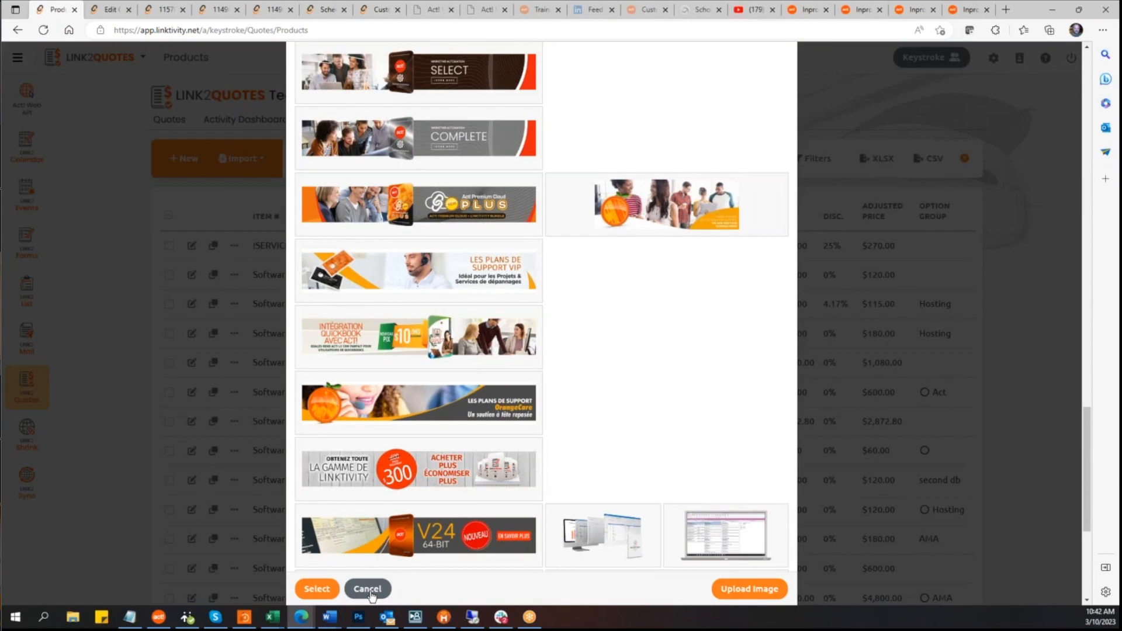
{"action": "scroll", "coordinate": [584, 285], "scroll_direction": "up", "scroll_amount": 15}
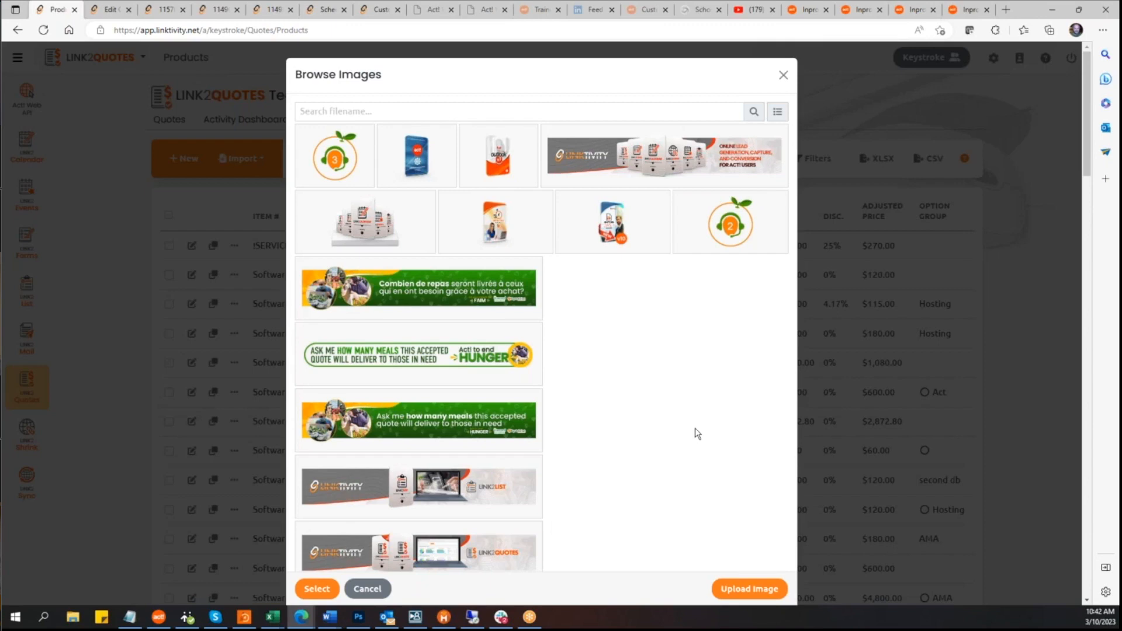
{"action": "left_click", "coordinate": [780, 111]}
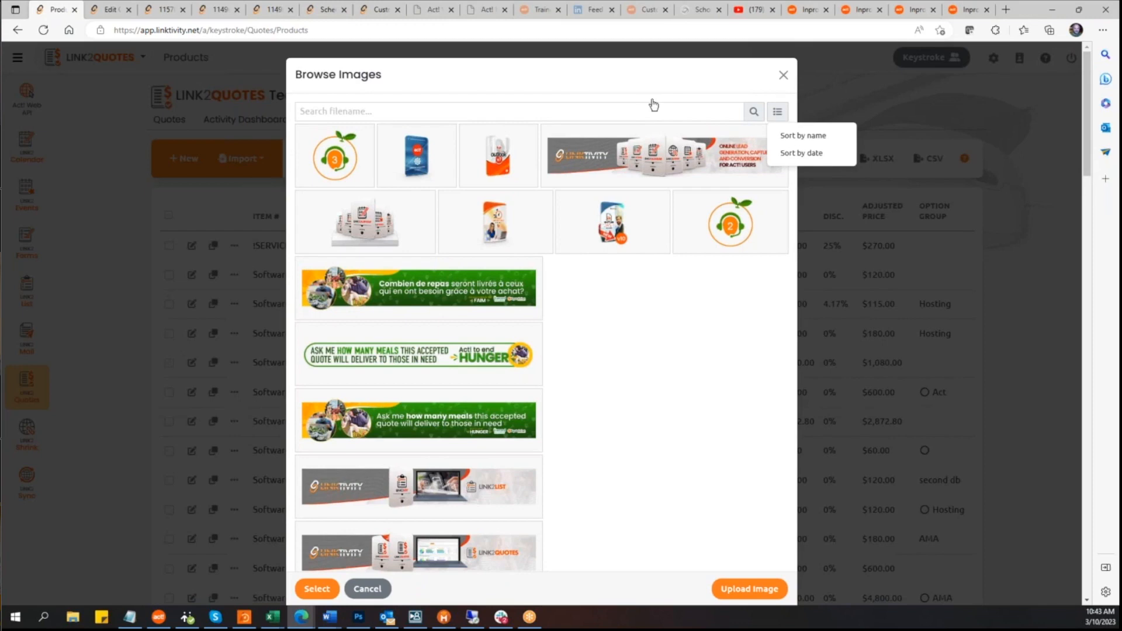
{"action": "left_click", "coordinate": [724, 100]}
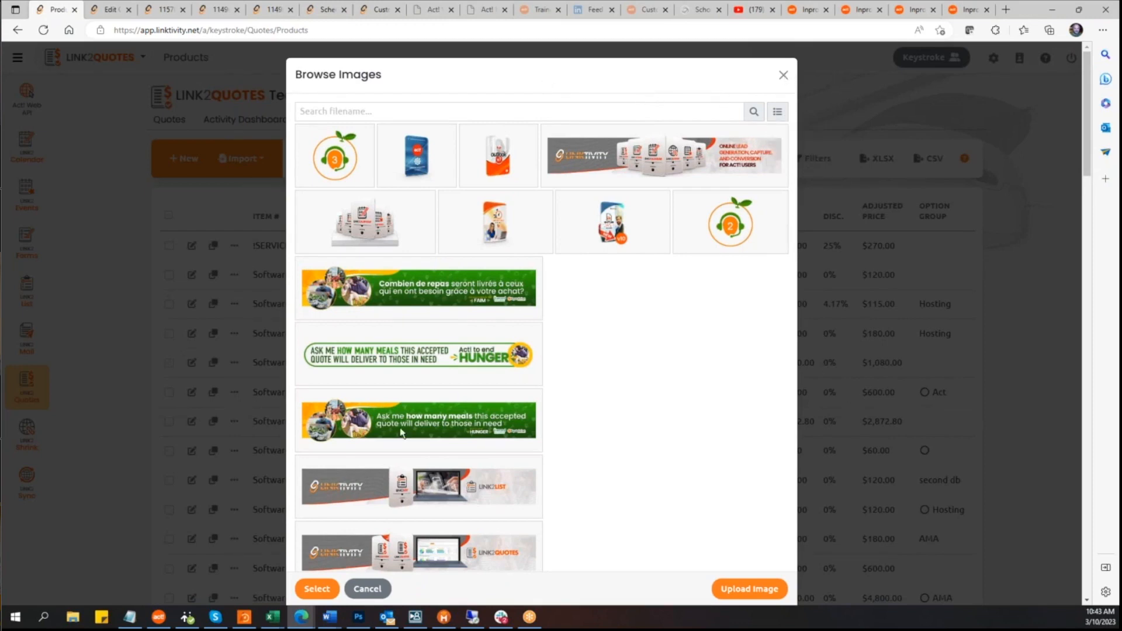
{"action": "left_click", "coordinate": [783, 77]}
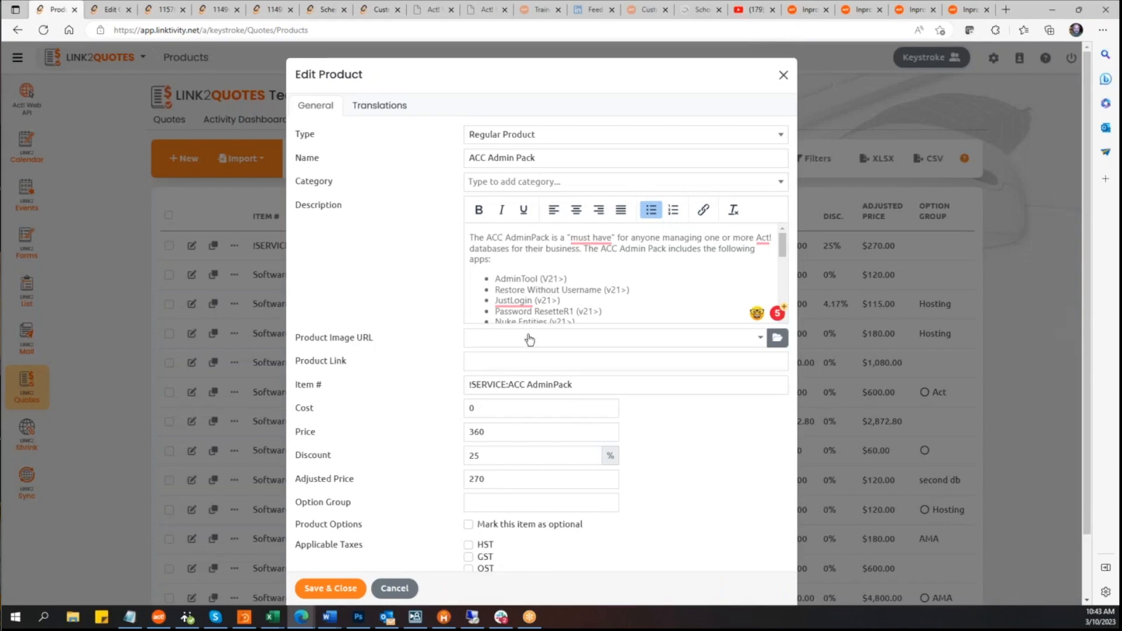
Step: Review the product's link, item number, pricing, option group and optional-item fields
{"action": "left_click", "coordinate": [491, 360]}
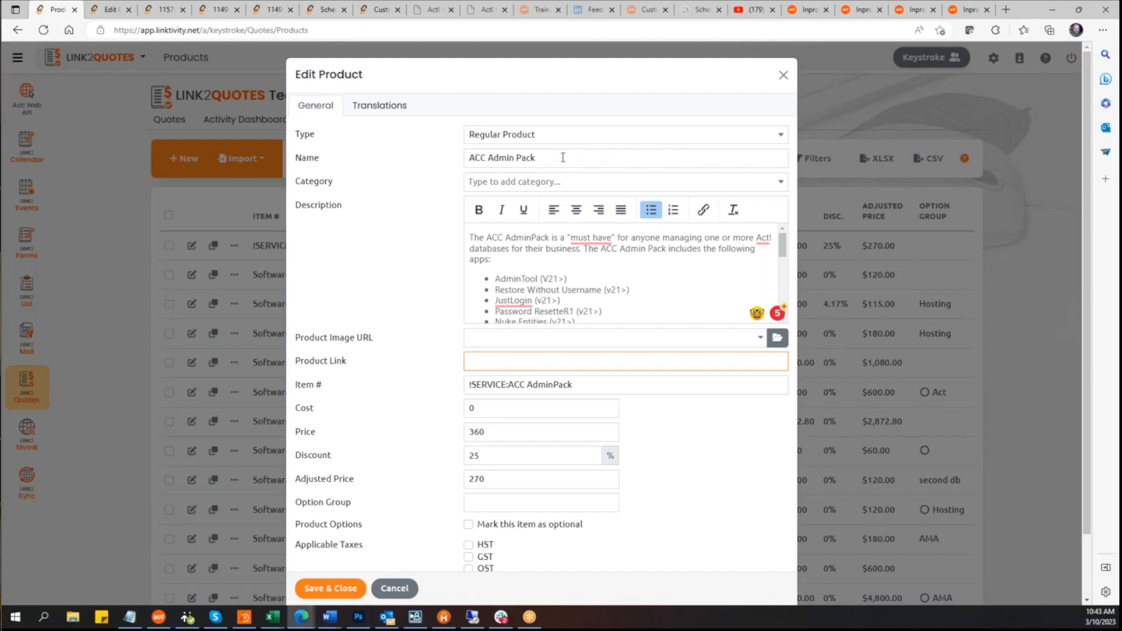
{"action": "left_click", "coordinate": [528, 385]}
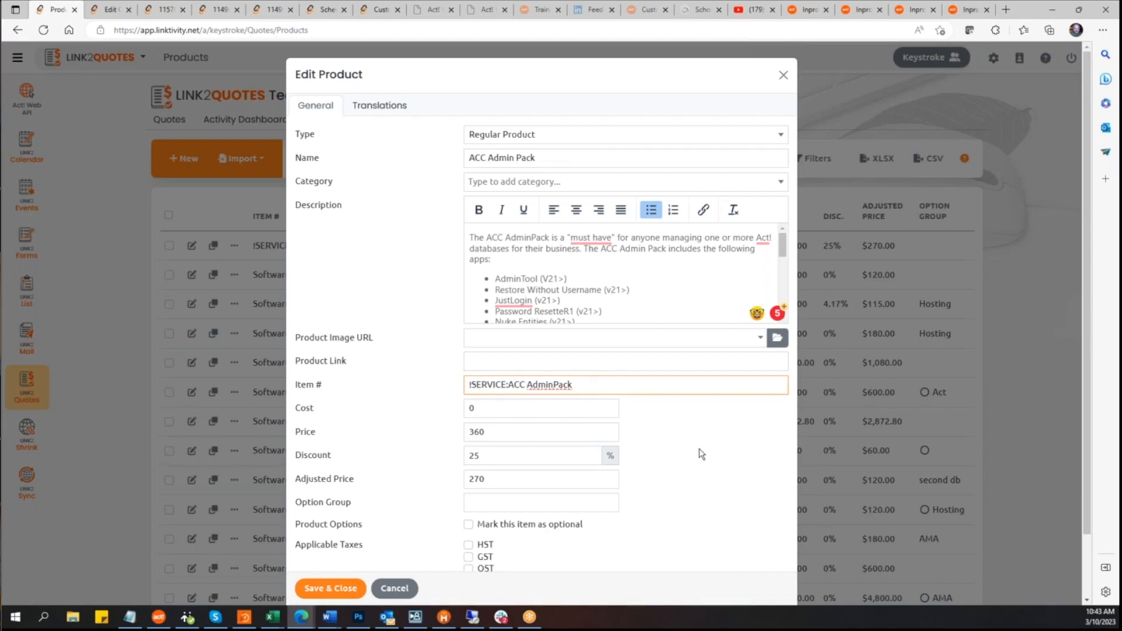
{"action": "key", "text": "Tab"}
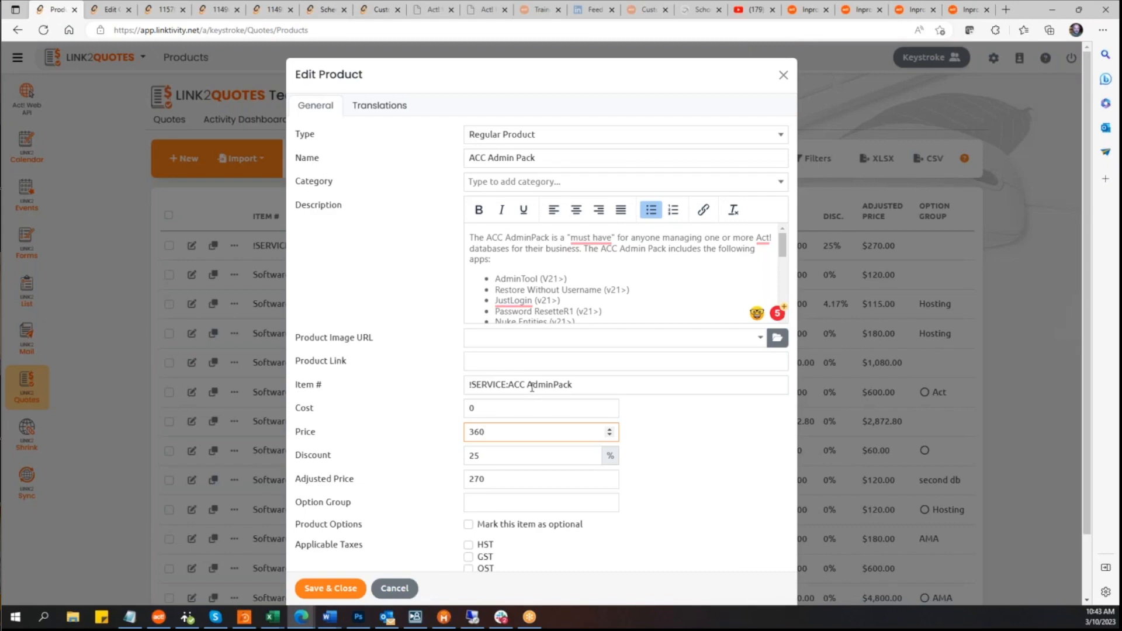
{"action": "left_click", "coordinate": [696, 445]}
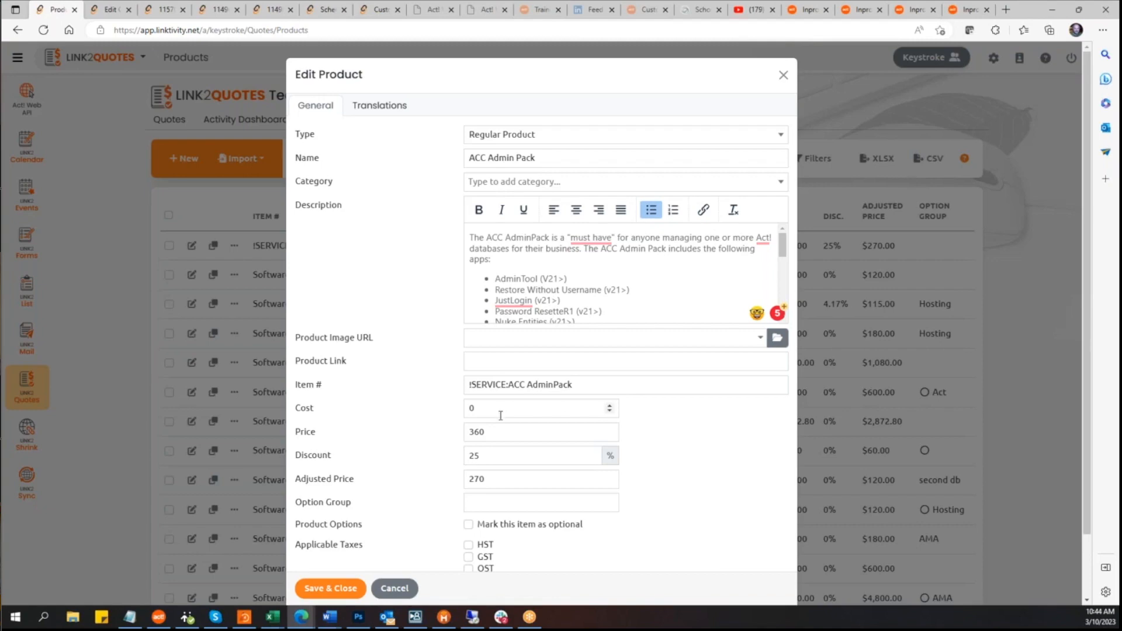
{"action": "key", "text": "Tab"}
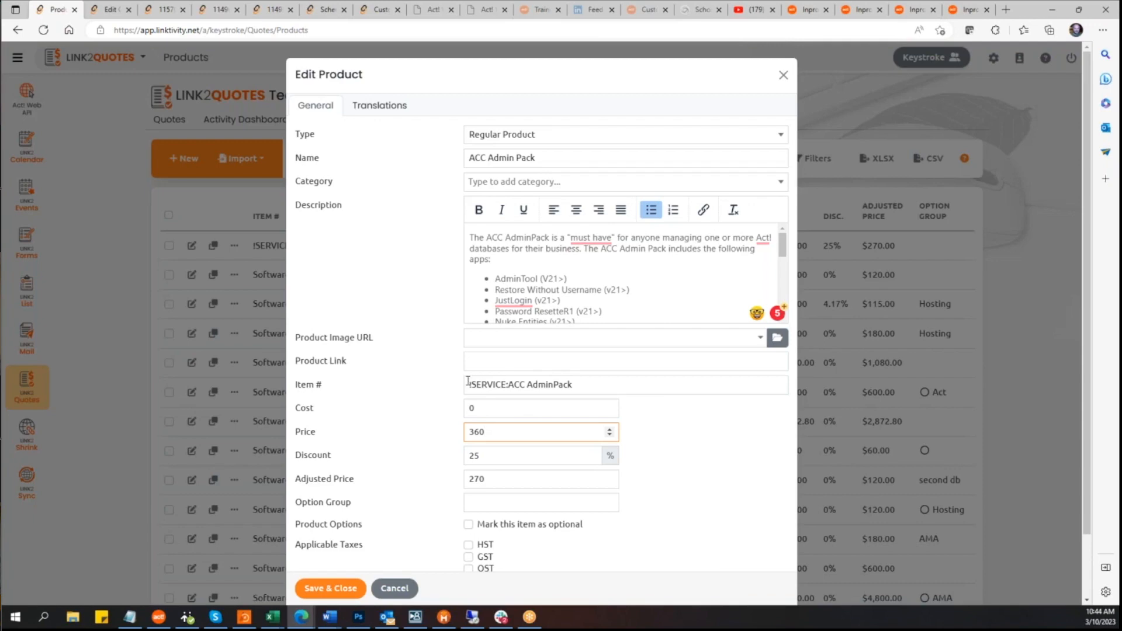
{"action": "left_click", "coordinate": [697, 448]}
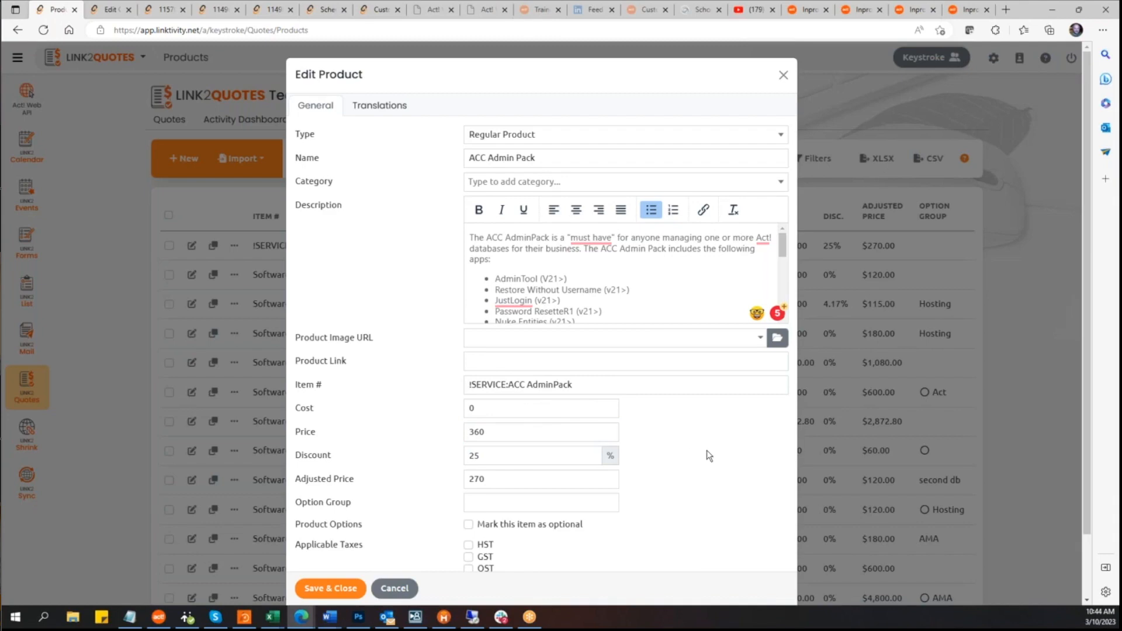
{"action": "scroll", "coordinate": [709, 455], "scroll_direction": "down", "scroll_amount": 2}
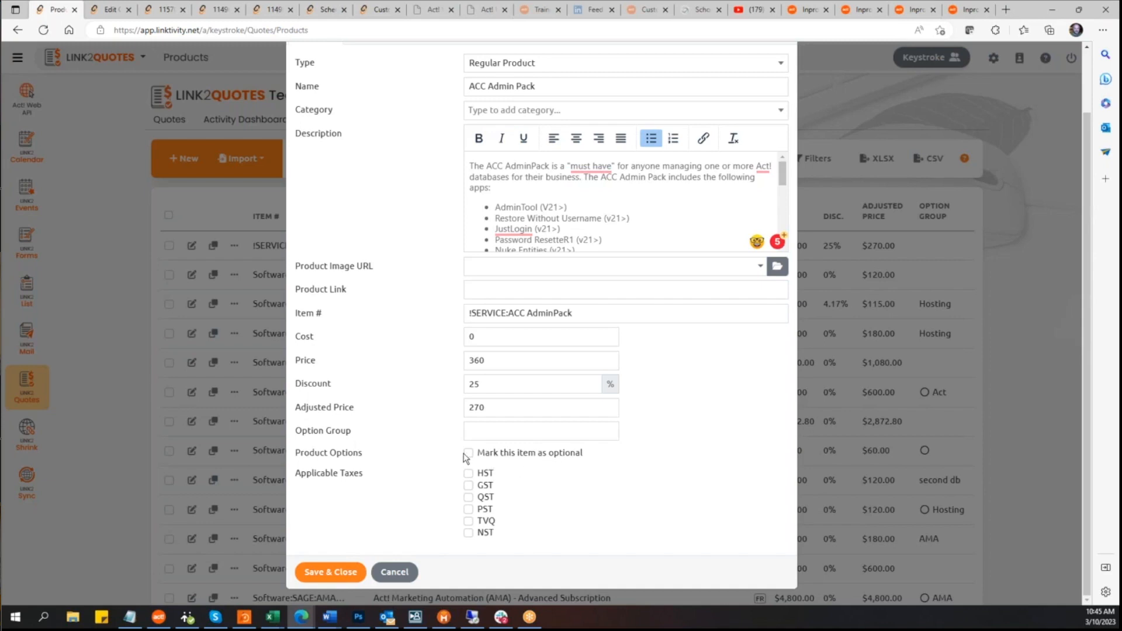
{"action": "left_click", "coordinate": [487, 432]}
Step: Switch to the online quote and untick the optional Link2forms Team Edition item
{"action": "left_click", "coordinate": [110, 13]}
{"action": "left_click", "coordinate": [158, 11]}
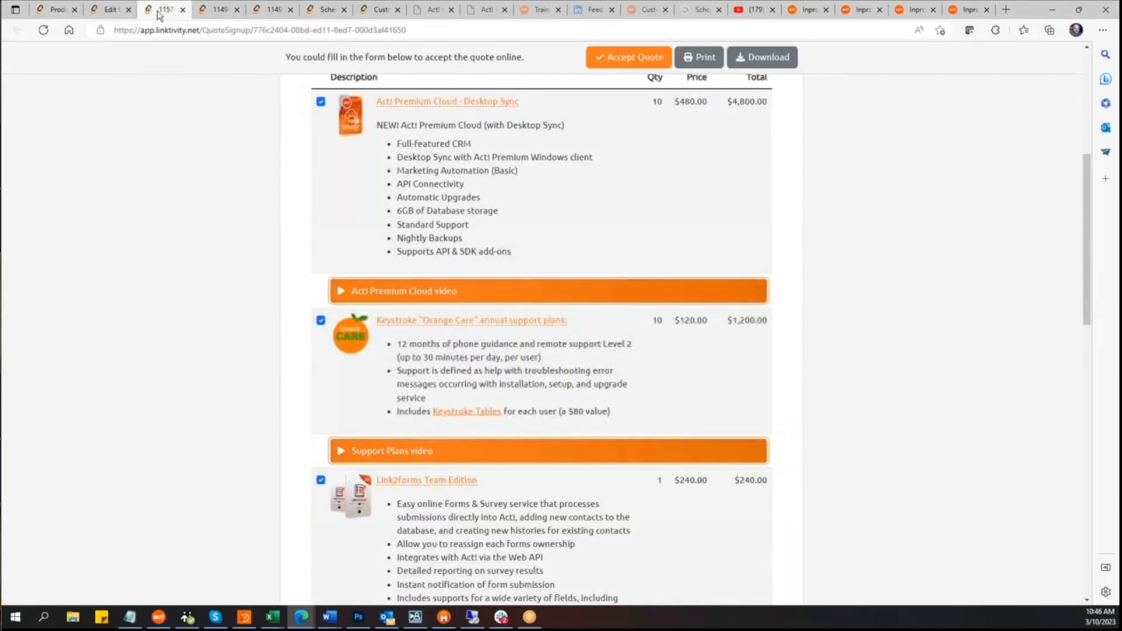
{"action": "scroll", "coordinate": [542, 327], "scroll_direction": "down", "scroll_amount": 2}
{"action": "scroll", "coordinate": [468, 349], "scroll_direction": "down", "scroll_amount": 5}
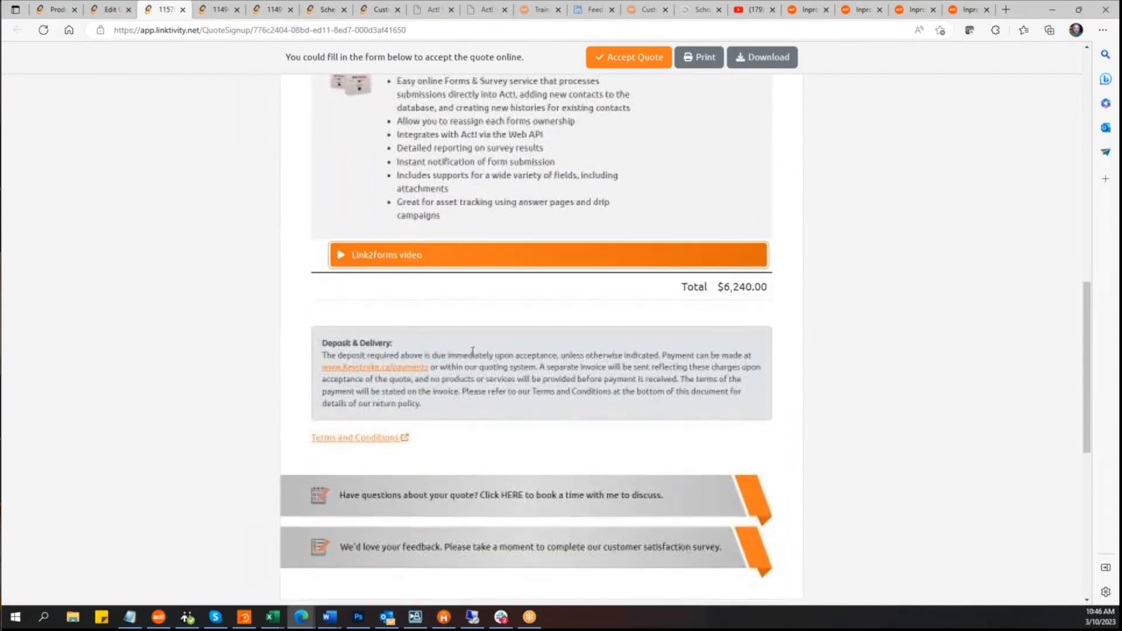
{"action": "scroll", "coordinate": [469, 349], "scroll_direction": "up", "scroll_amount": 3}
{"action": "left_click", "coordinate": [320, 227]}
{"action": "scroll", "coordinate": [543, 304], "scroll_direction": "up", "scroll_amount": 5}
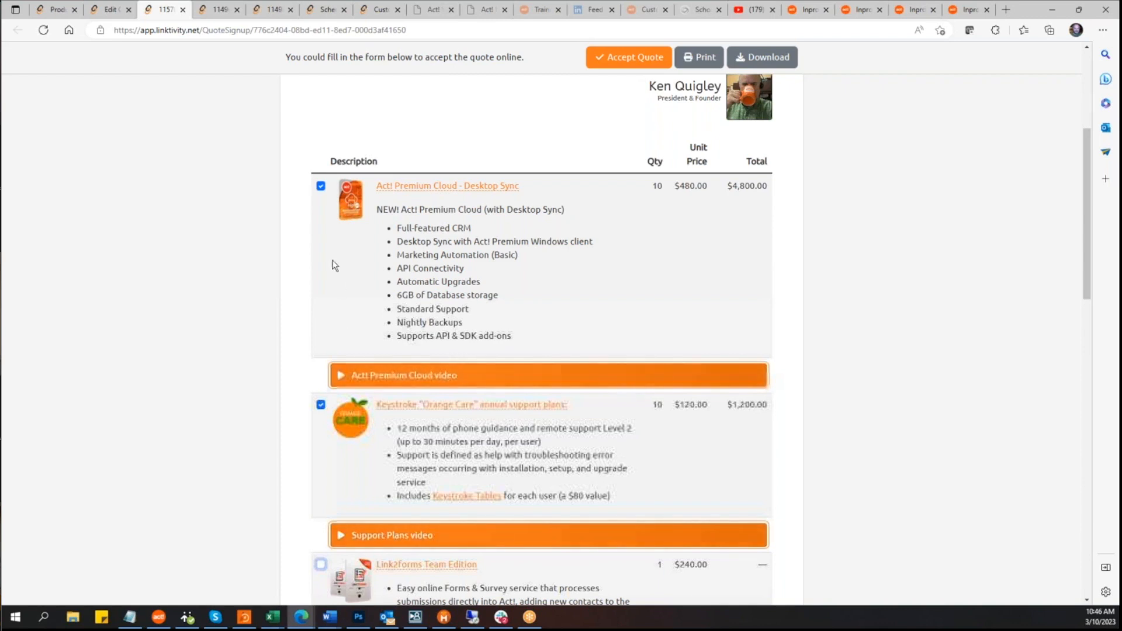
Step: Return to the ACC Admin Pack product editor and cancel it without saving
{"action": "left_click", "coordinate": [105, 9]}
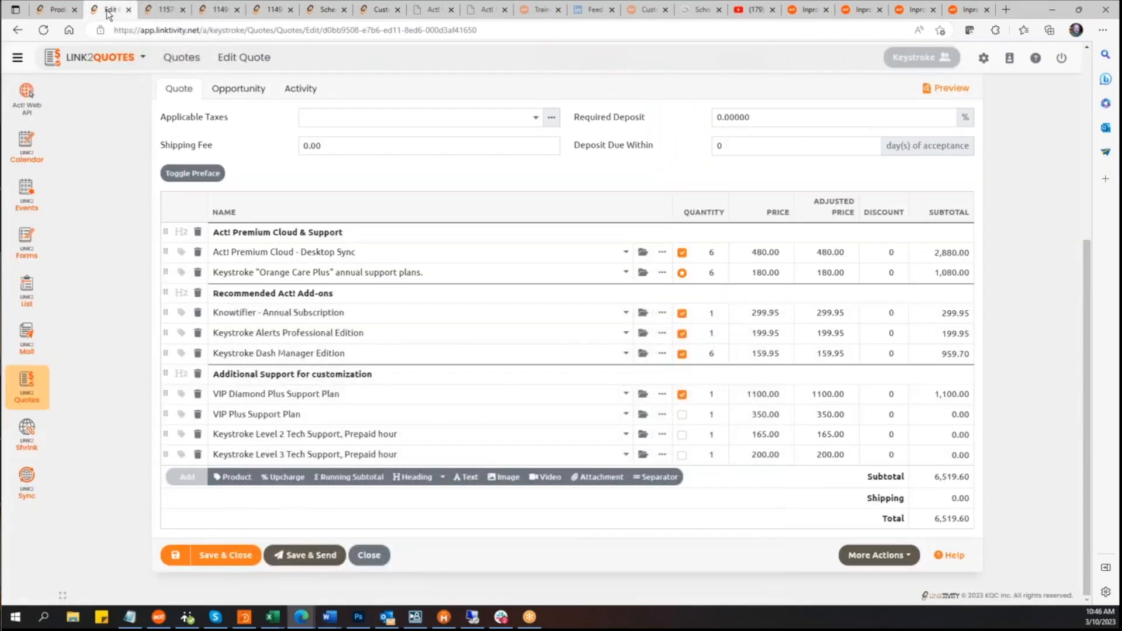
{"action": "left_click", "coordinate": [55, 9]}
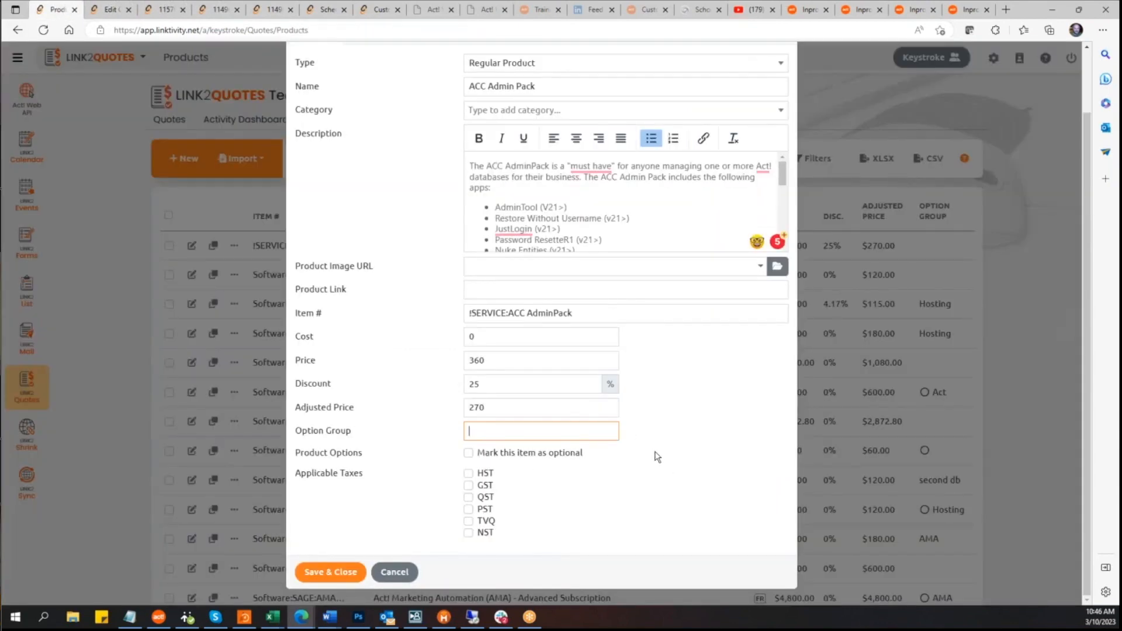
{"action": "scroll", "coordinate": [660, 463], "scroll_direction": "up", "scroll_amount": 2}
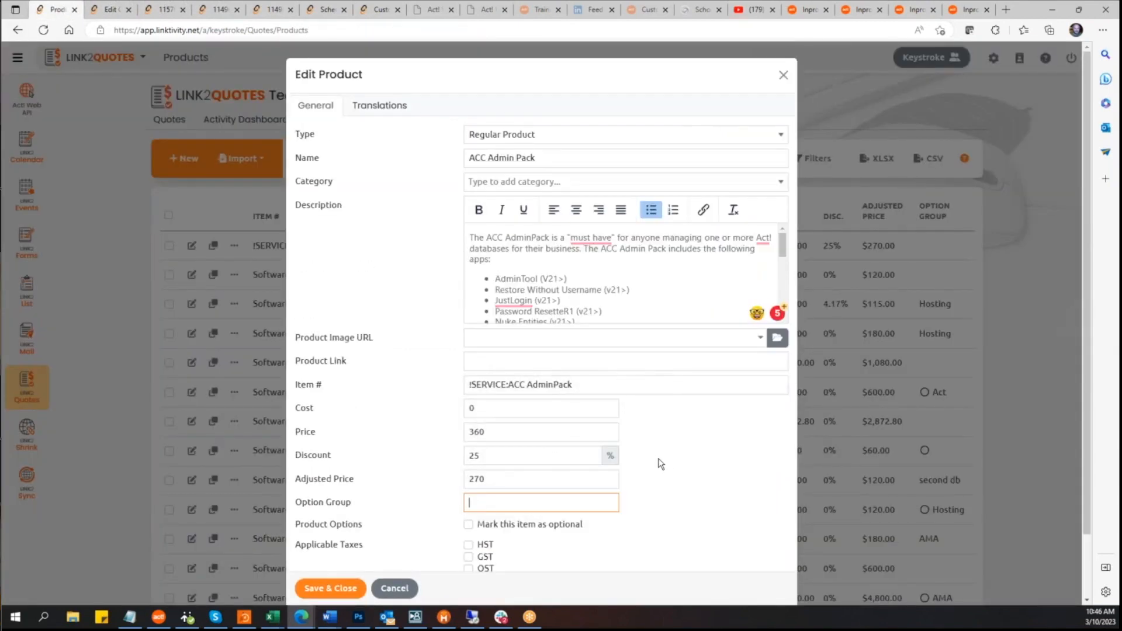
{"action": "scroll", "coordinate": [660, 463], "scroll_direction": "down", "scroll_amount": 2}
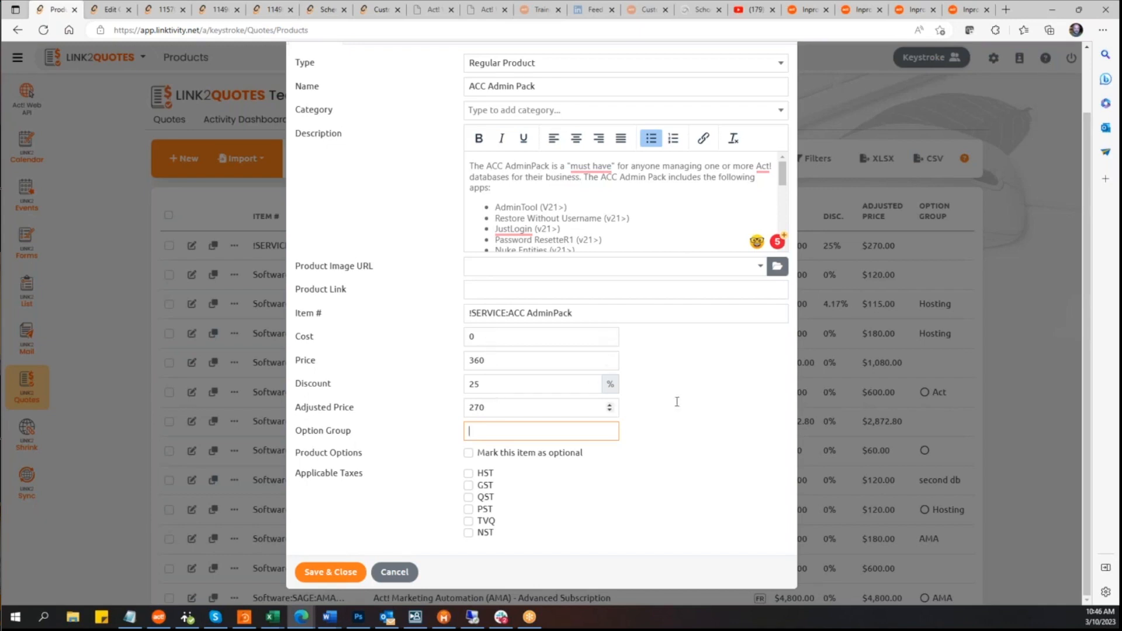
{"action": "left_click", "coordinate": [745, 398]}
{"action": "left_click", "coordinate": [391, 573]}
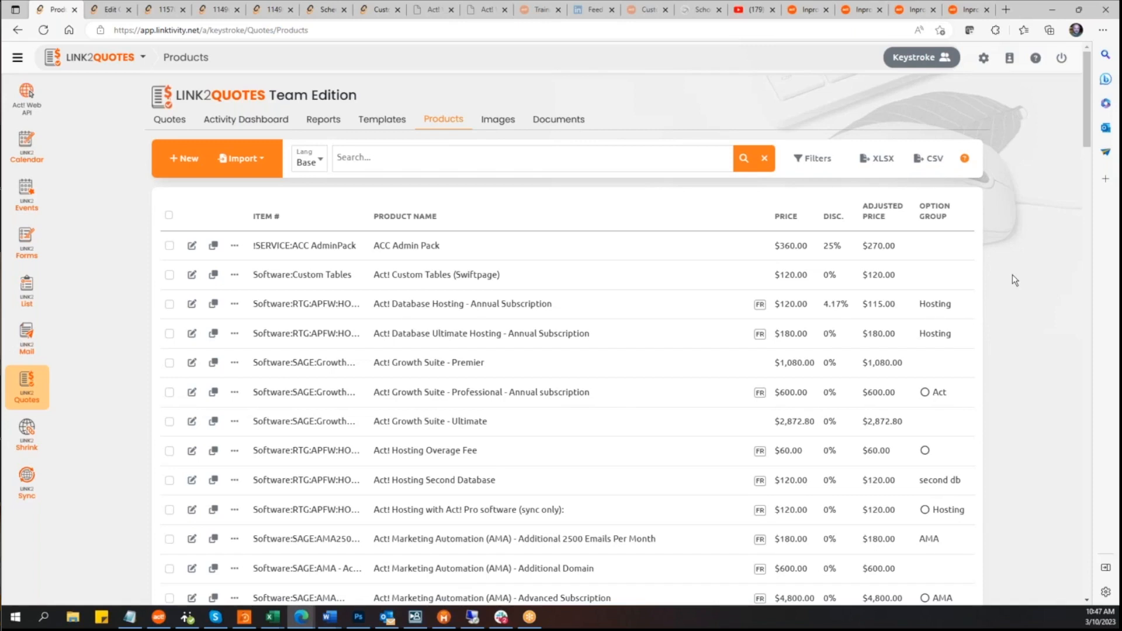
Step: Browse the uploaded images in the Images library and open the image upload dialog, cancelling it
{"action": "left_click", "coordinate": [492, 124]}
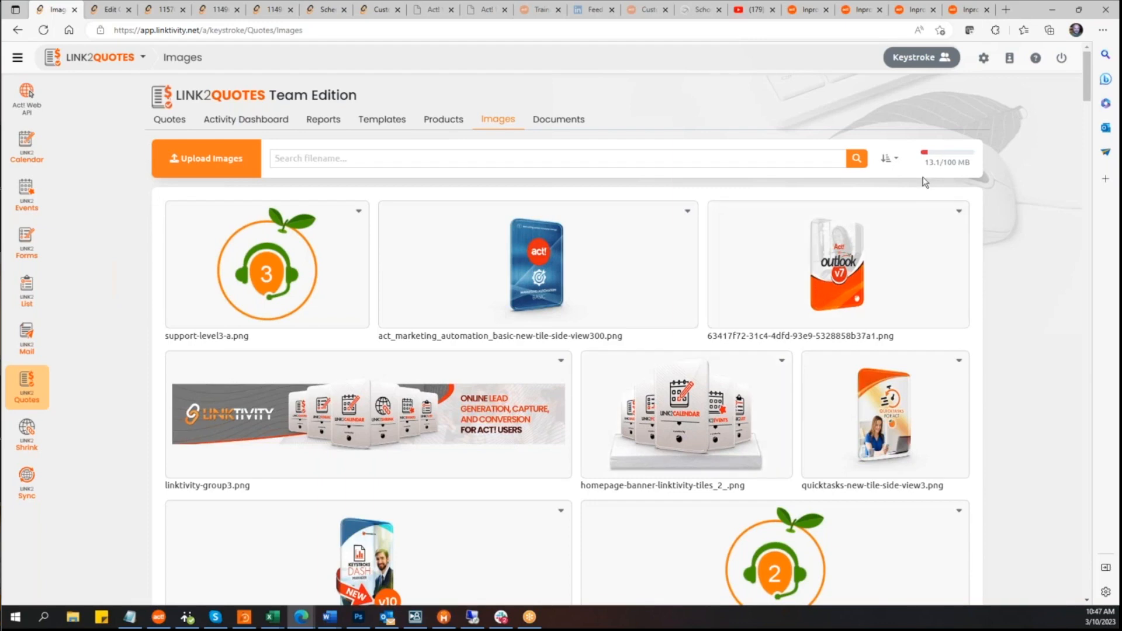
{"action": "scroll", "coordinate": [888, 399], "scroll_direction": "down", "scroll_amount": 10}
{"action": "scroll", "coordinate": [882, 408], "scroll_direction": "down", "scroll_amount": 15}
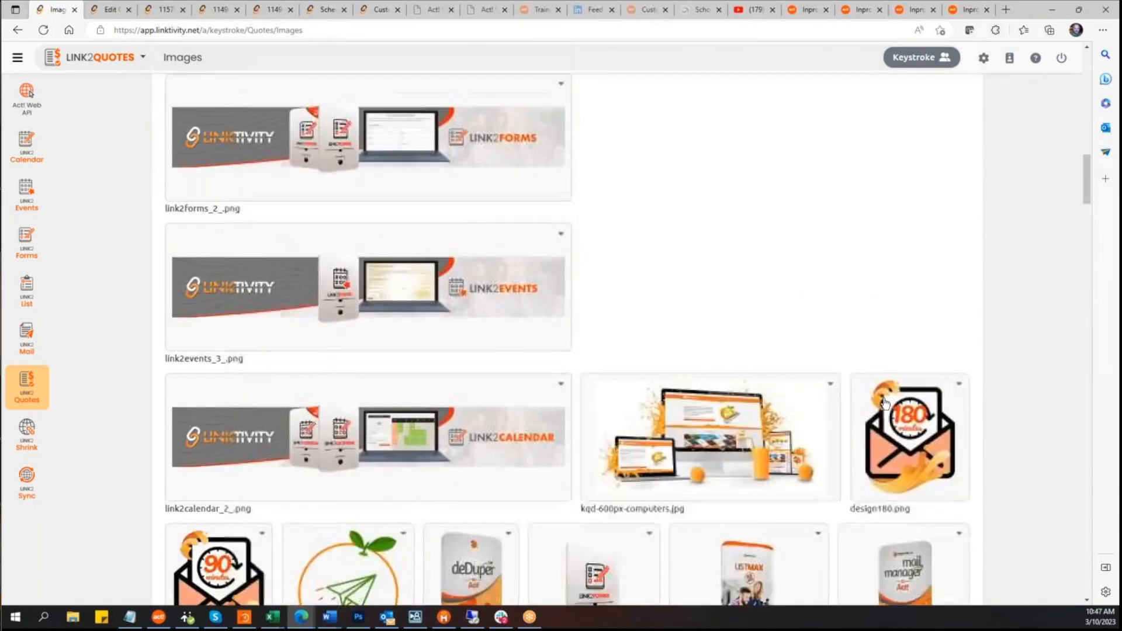
{"action": "scroll", "coordinate": [882, 407], "scroll_direction": "down", "scroll_amount": 15}
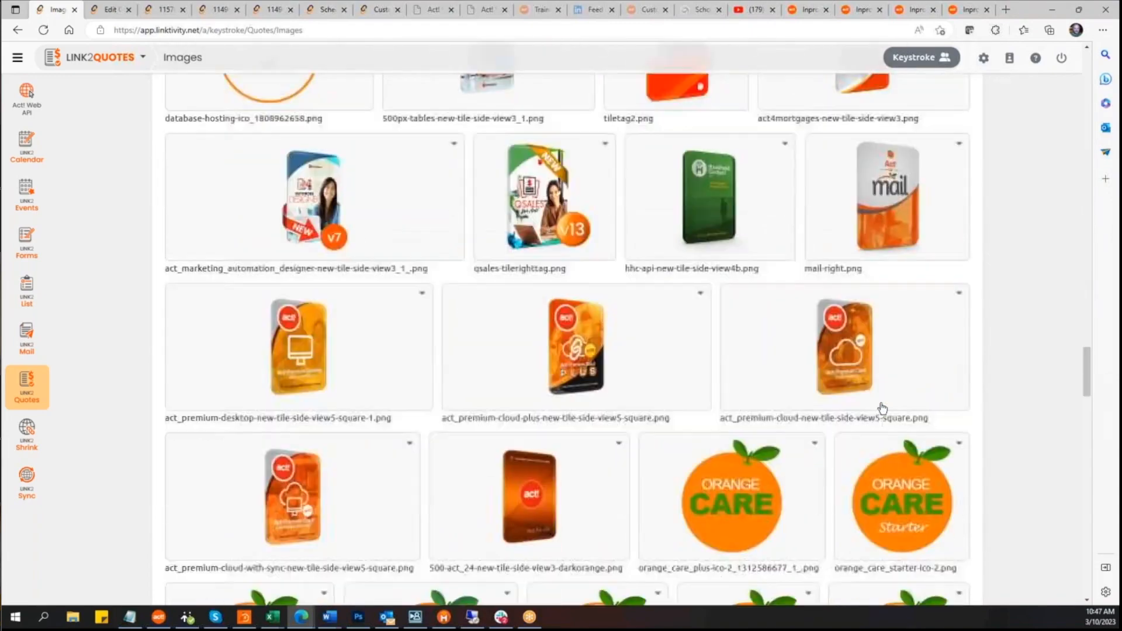
{"action": "scroll", "coordinate": [883, 407], "scroll_direction": "down", "scroll_amount": 15}
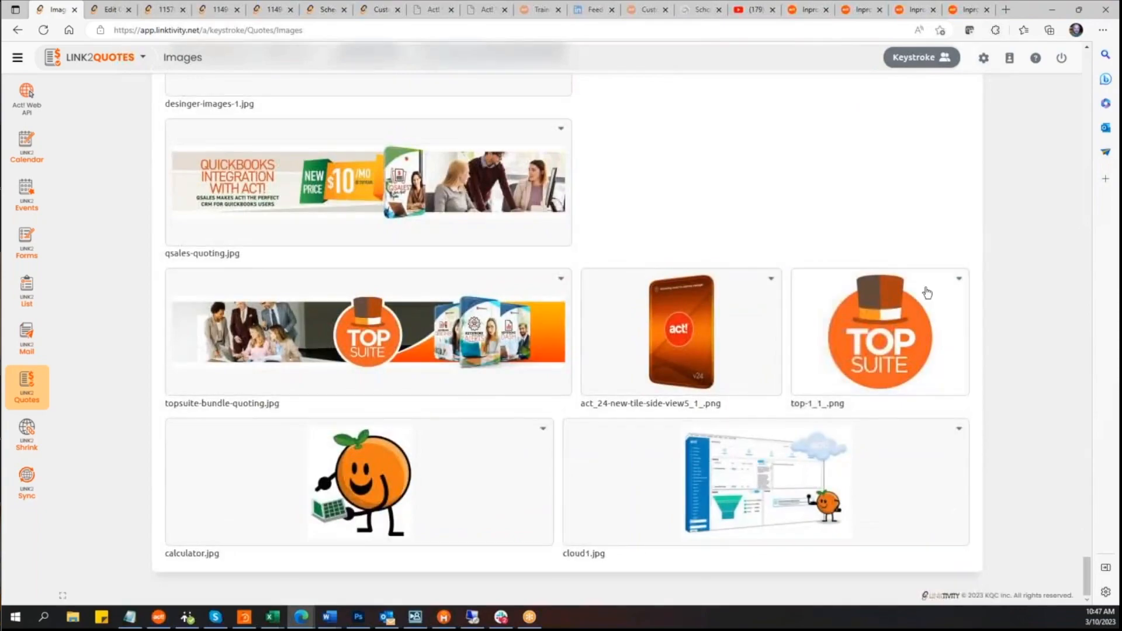
{"action": "scroll", "coordinate": [970, 193], "scroll_direction": "up", "scroll_amount": 10}
{"action": "scroll", "coordinate": [962, 128], "scroll_direction": "up", "scroll_amount": 15}
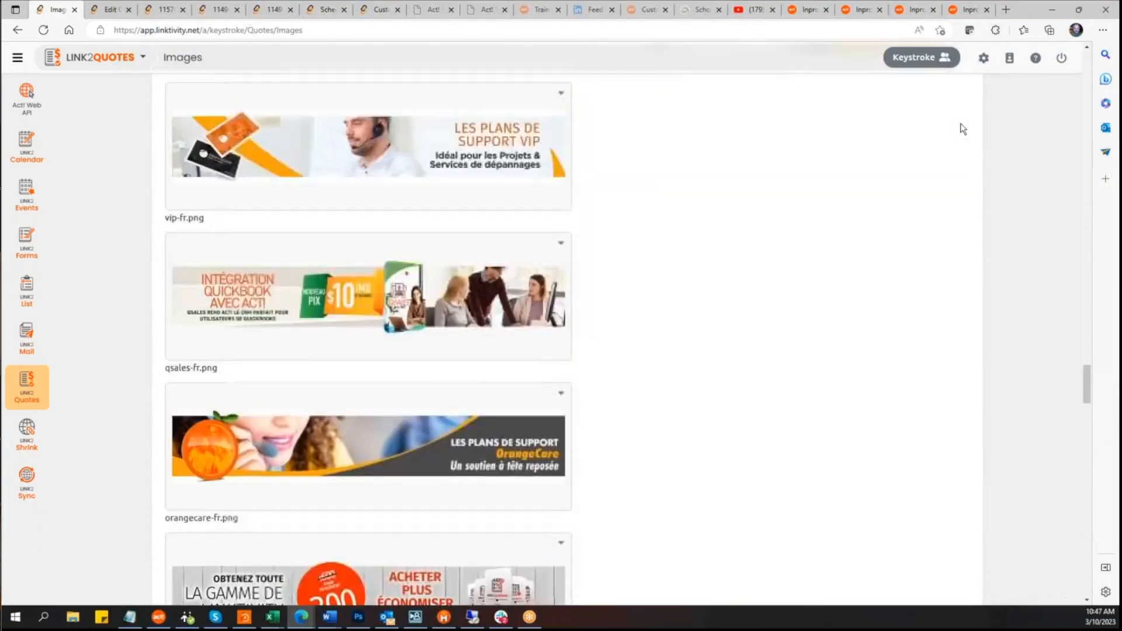
{"action": "scroll", "coordinate": [961, 128], "scroll_direction": "up", "scroll_amount": 10}
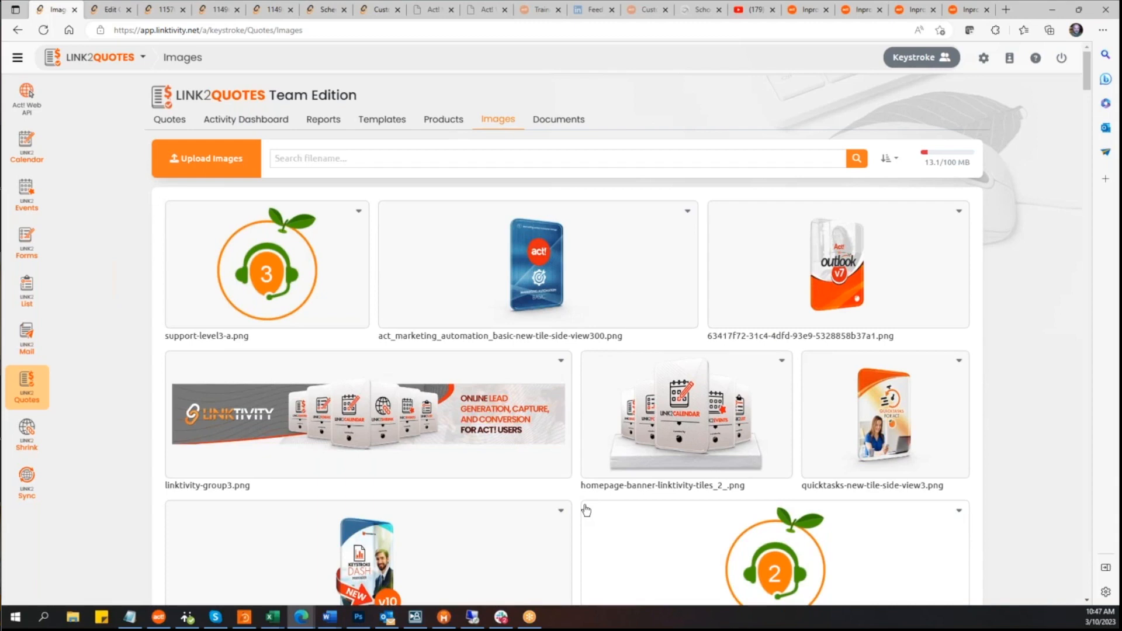
{"action": "left_click", "coordinate": [205, 167]}
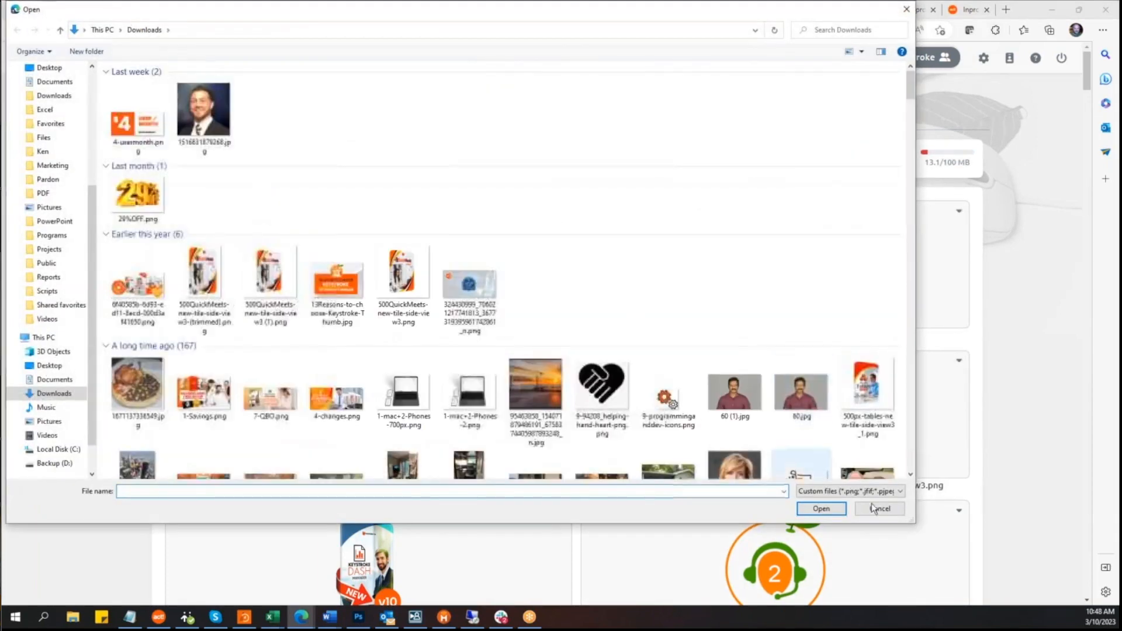
{"action": "left_click", "coordinate": [878, 509]}
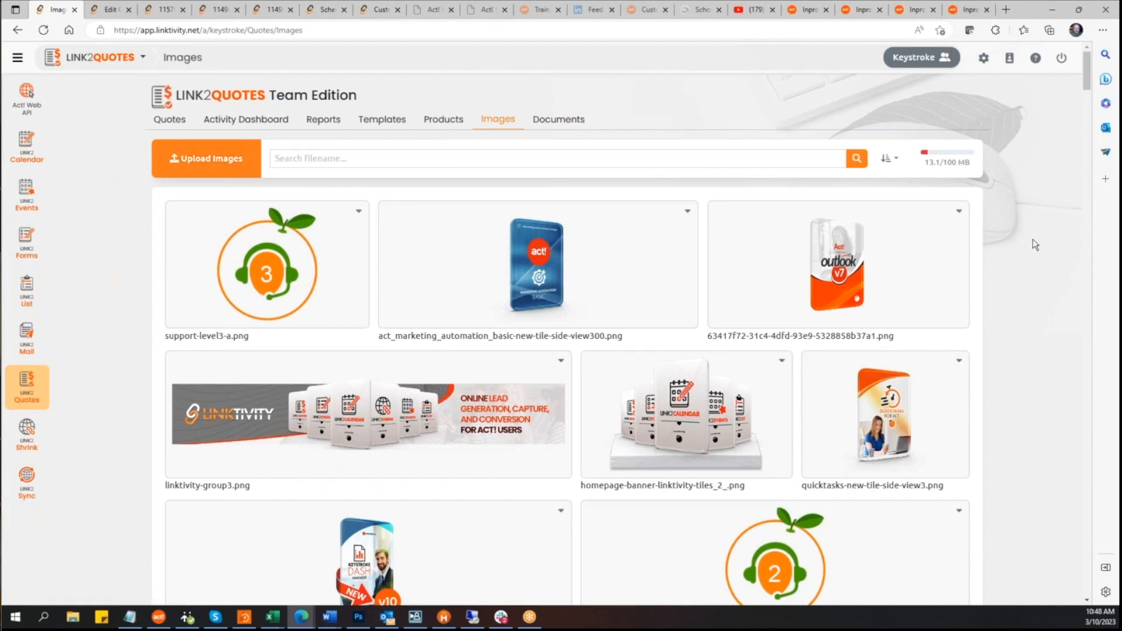
Step: View the Documents library and the quote templates list, then return to the quotes list
{"action": "left_click", "coordinate": [556, 125]}
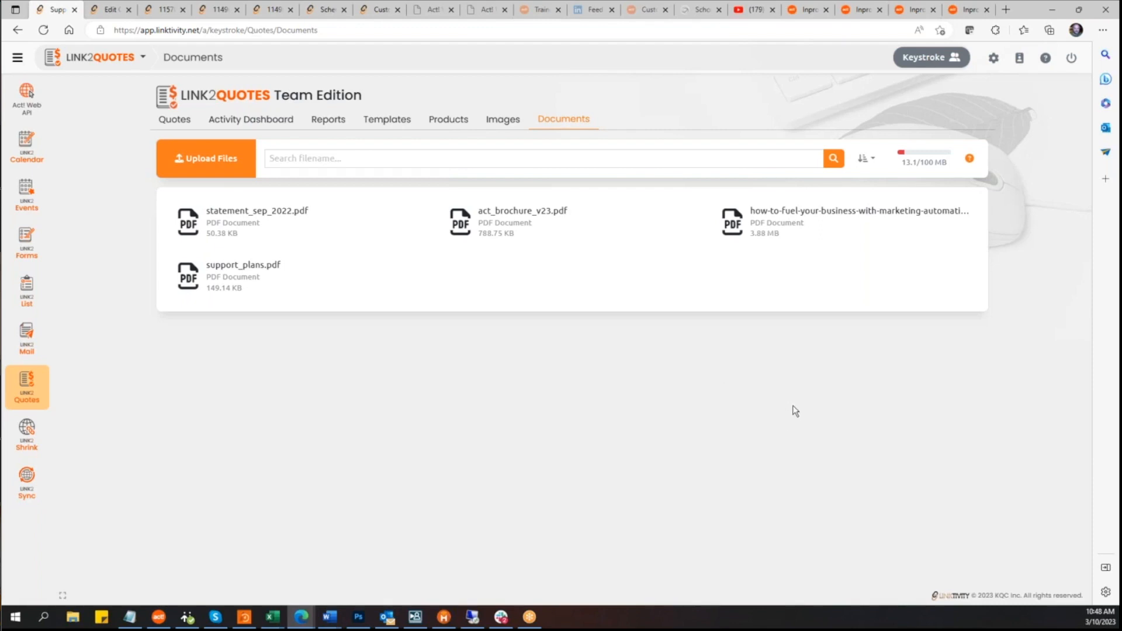
{"action": "left_click", "coordinate": [386, 119]}
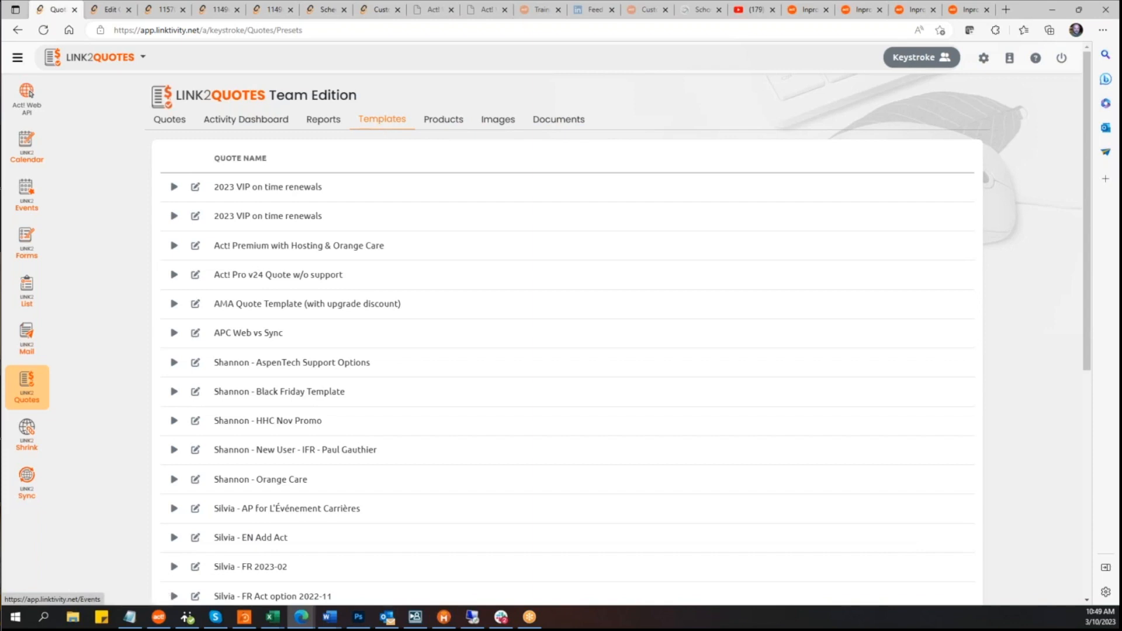
{"action": "left_click", "coordinate": [176, 124]}
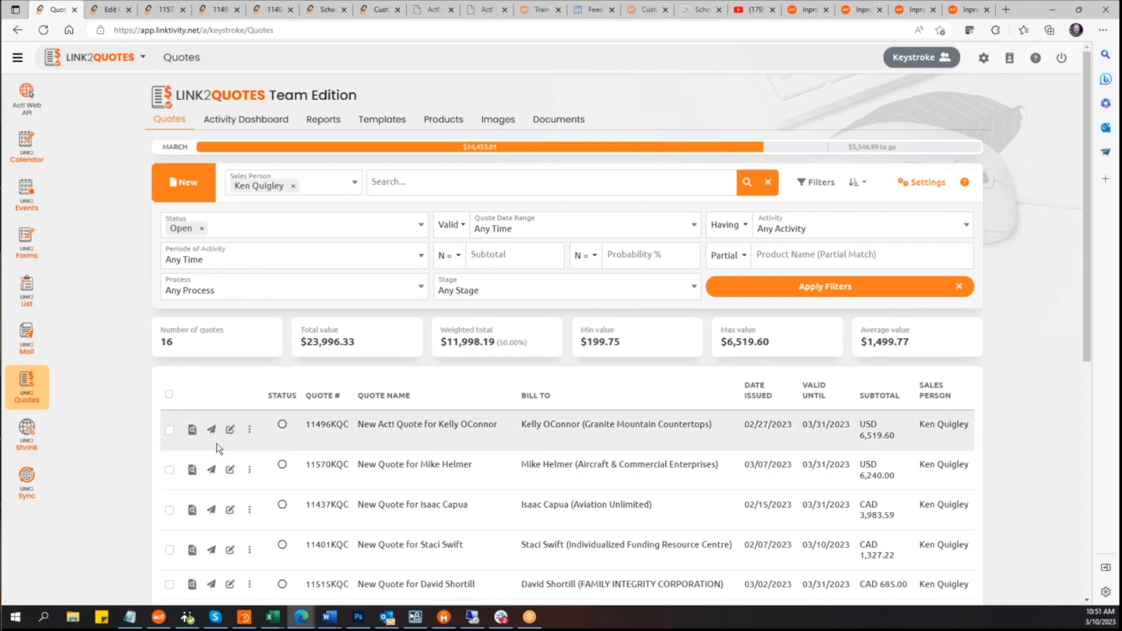
Step: Open the first open quote for editing, review its line items and More Actions options, then close it
{"action": "left_click", "coordinate": [230, 429]}
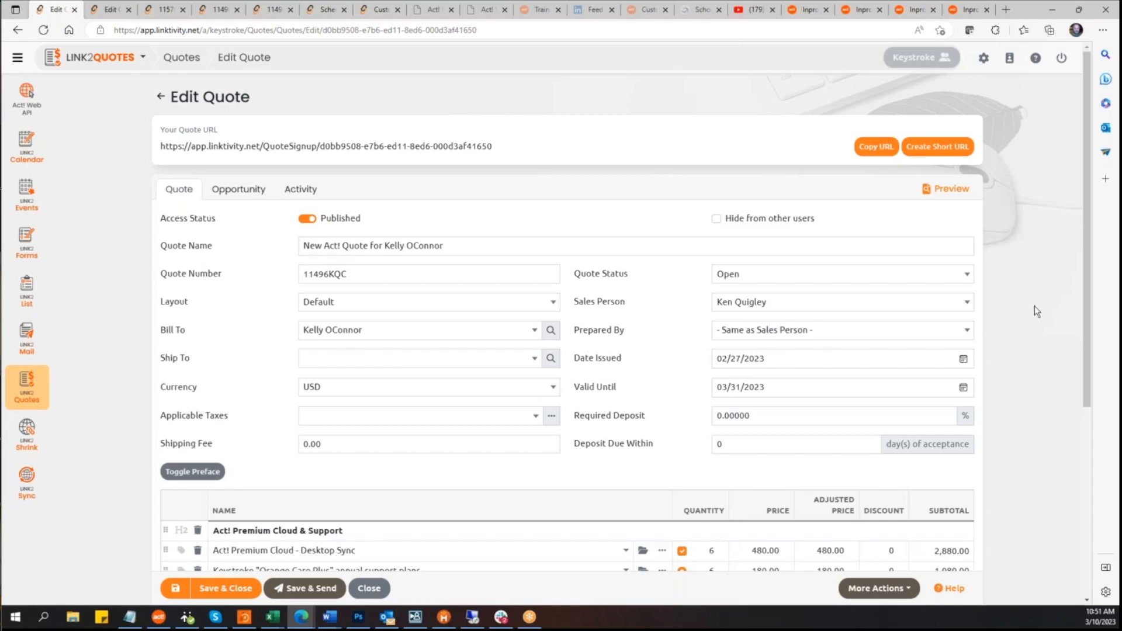
{"action": "scroll", "coordinate": [1034, 310], "scroll_direction": "down", "scroll_amount": 2}
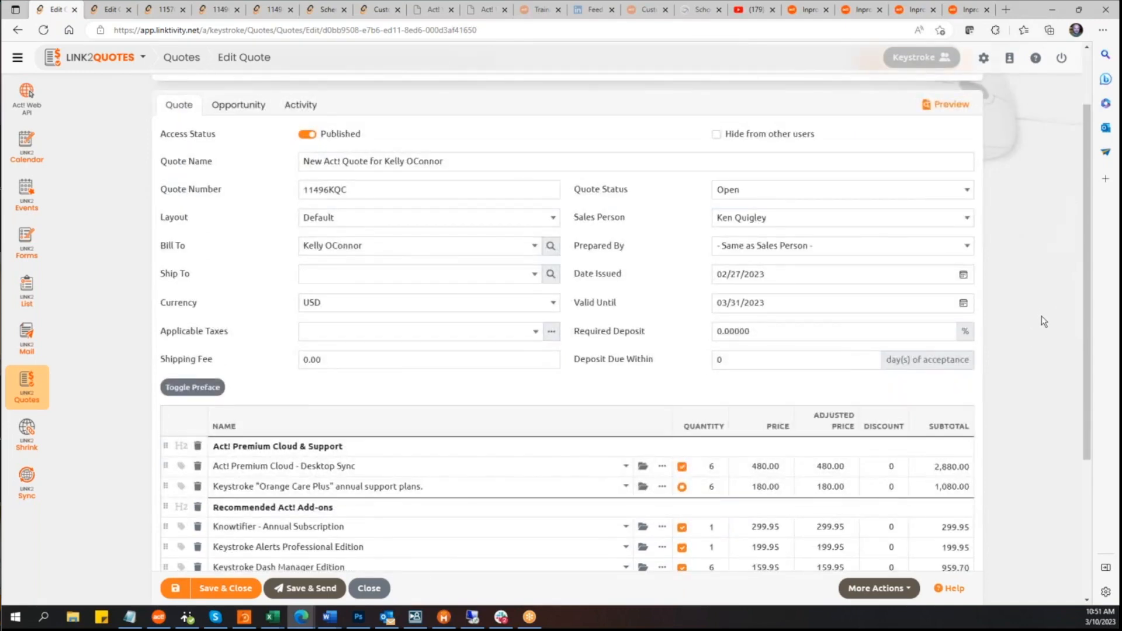
{"action": "scroll", "coordinate": [1044, 321], "scroll_direction": "down", "scroll_amount": 4}
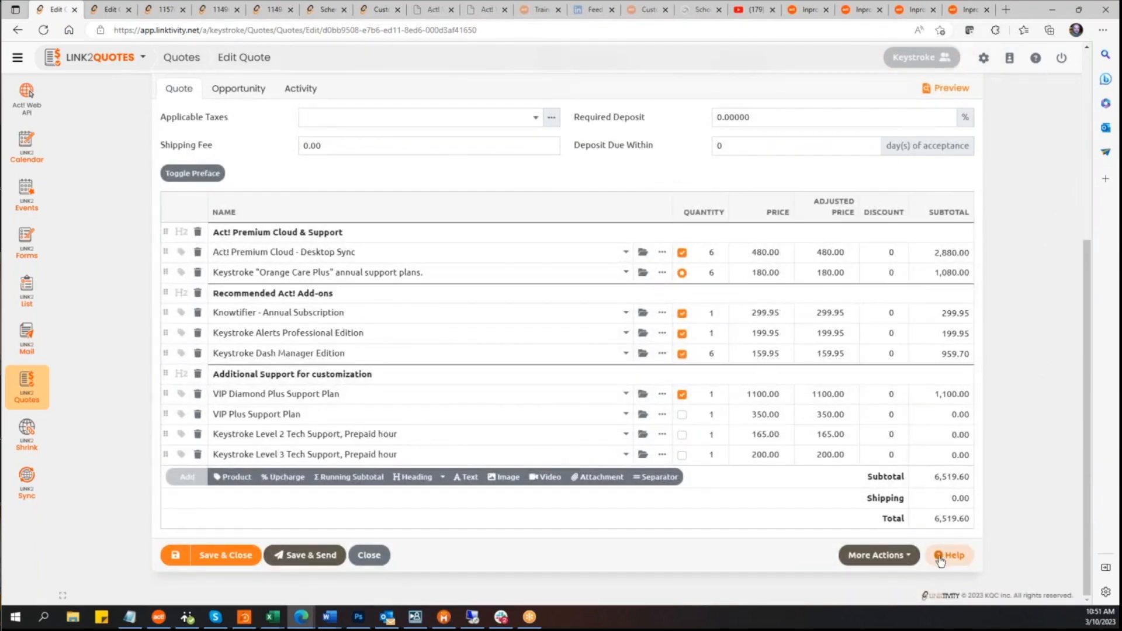
{"action": "left_click", "coordinate": [907, 556]}
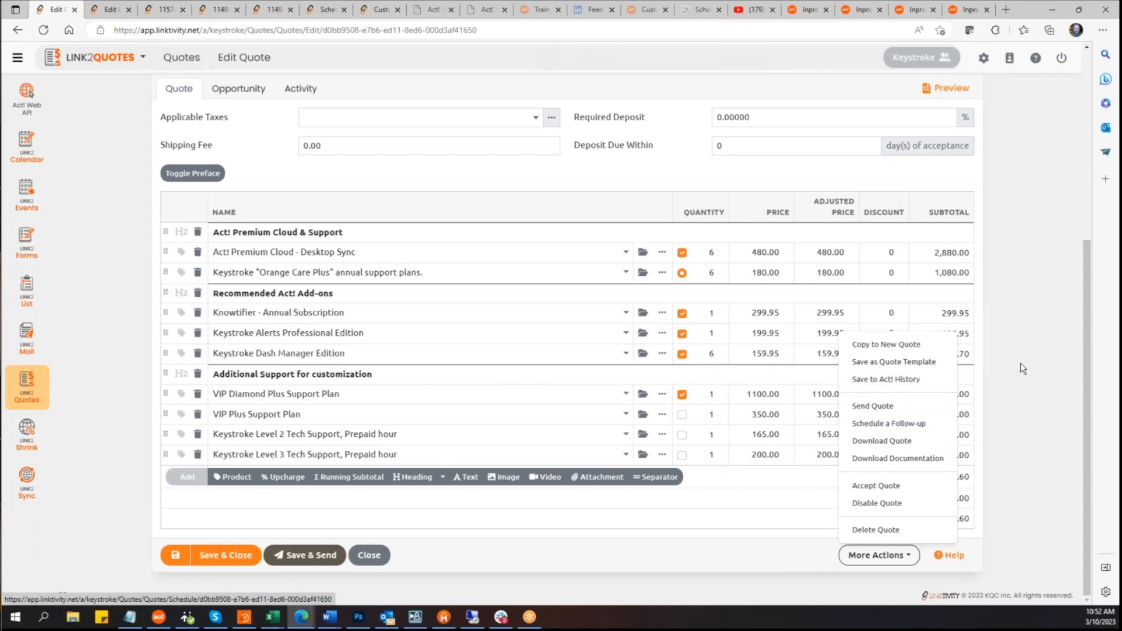
{"action": "left_click", "coordinate": [1051, 287]}
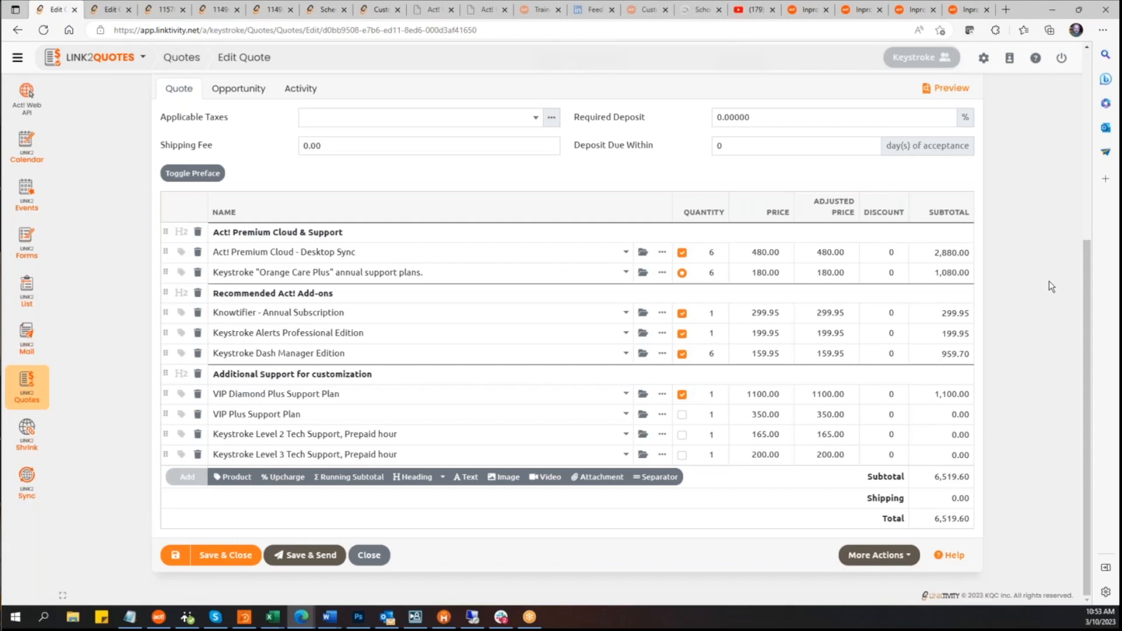
{"action": "left_click", "coordinate": [898, 555]}
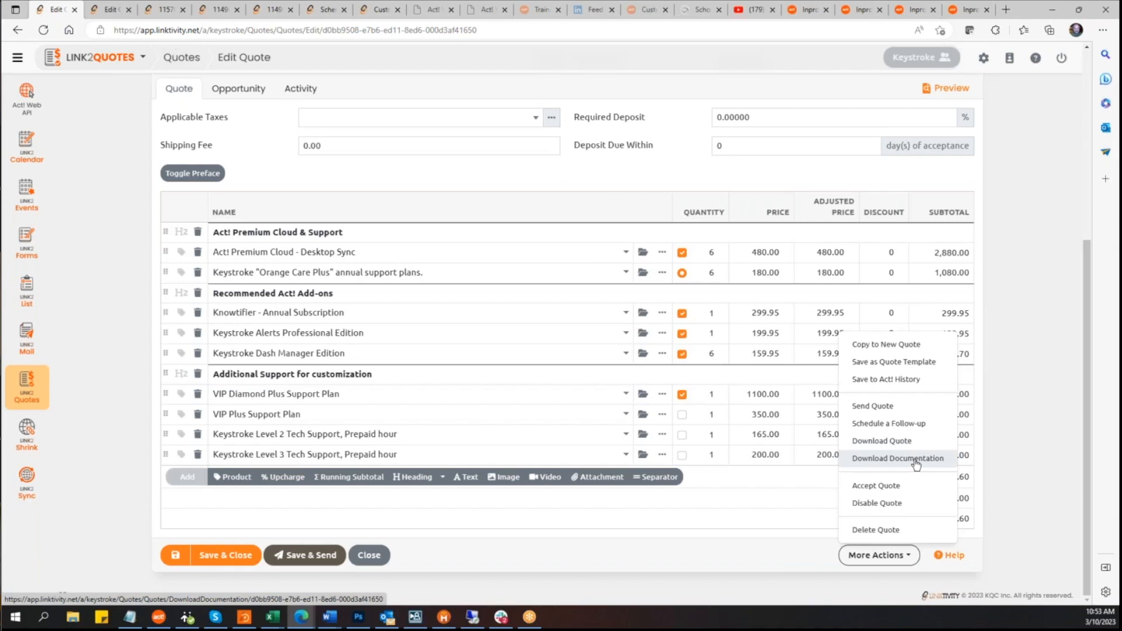
{"action": "left_click", "coordinate": [369, 556]}
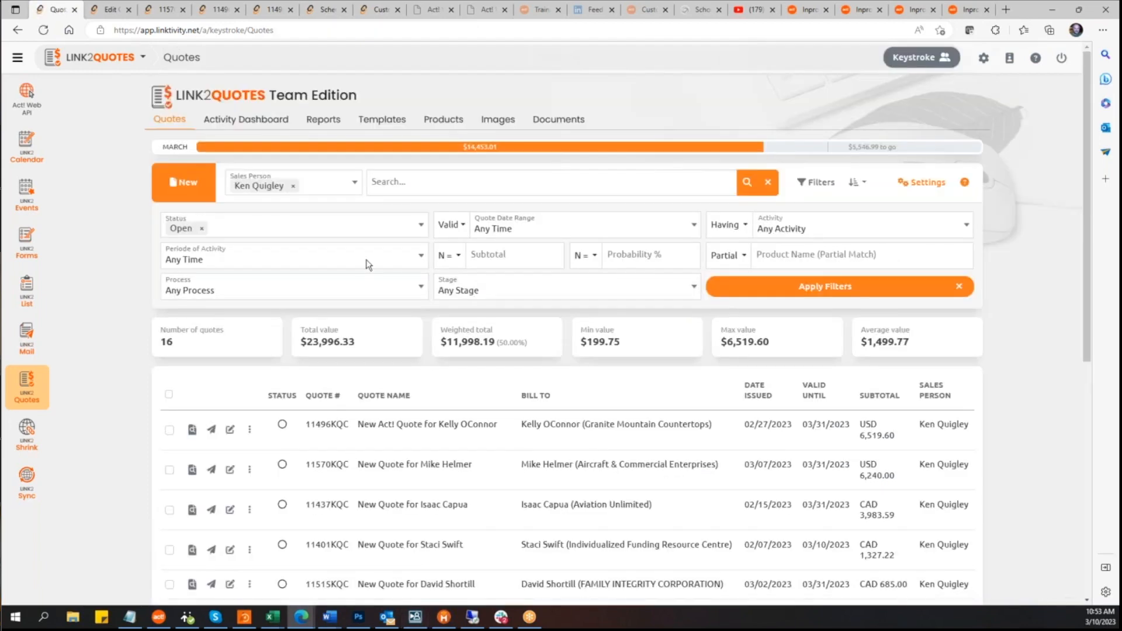
Step: Open the Closed - Won quote 11505KQC from the Activity Dashboard and download its documentation
{"action": "left_click", "coordinate": [256, 125]}
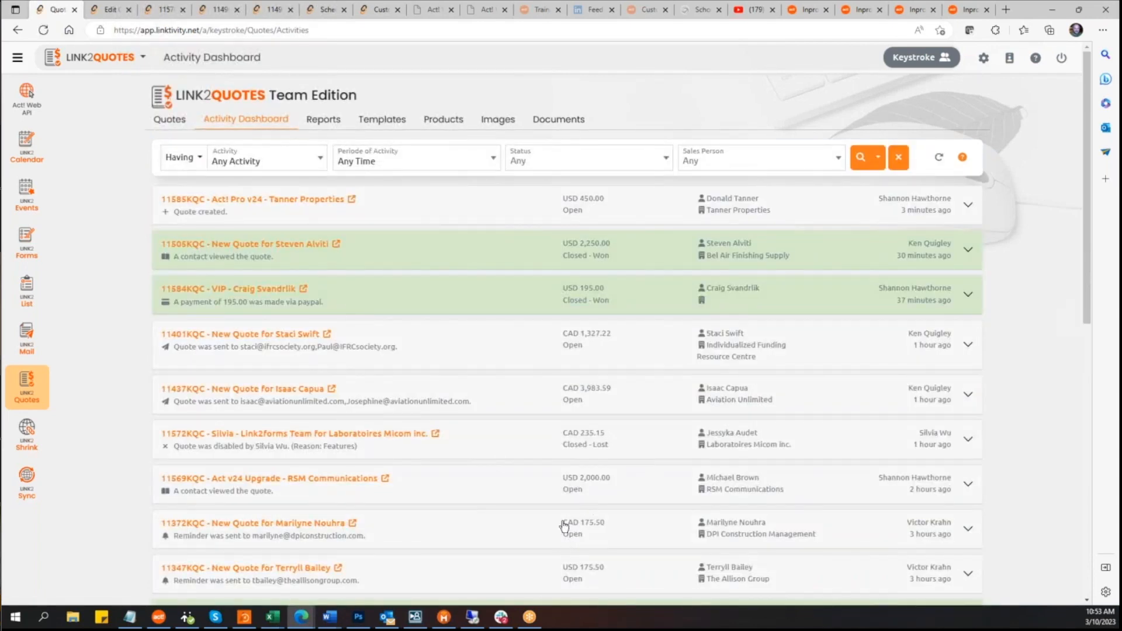
{"action": "left_click", "coordinate": [286, 249]}
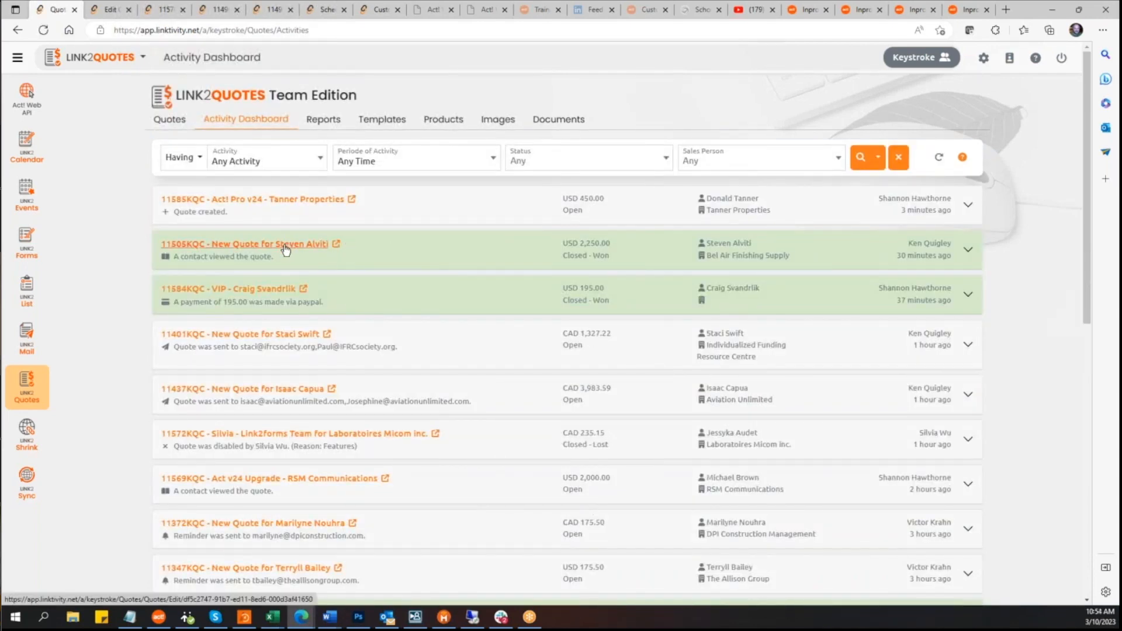
{"action": "scroll", "coordinate": [888, 383], "scroll_direction": "down", "scroll_amount": 2}
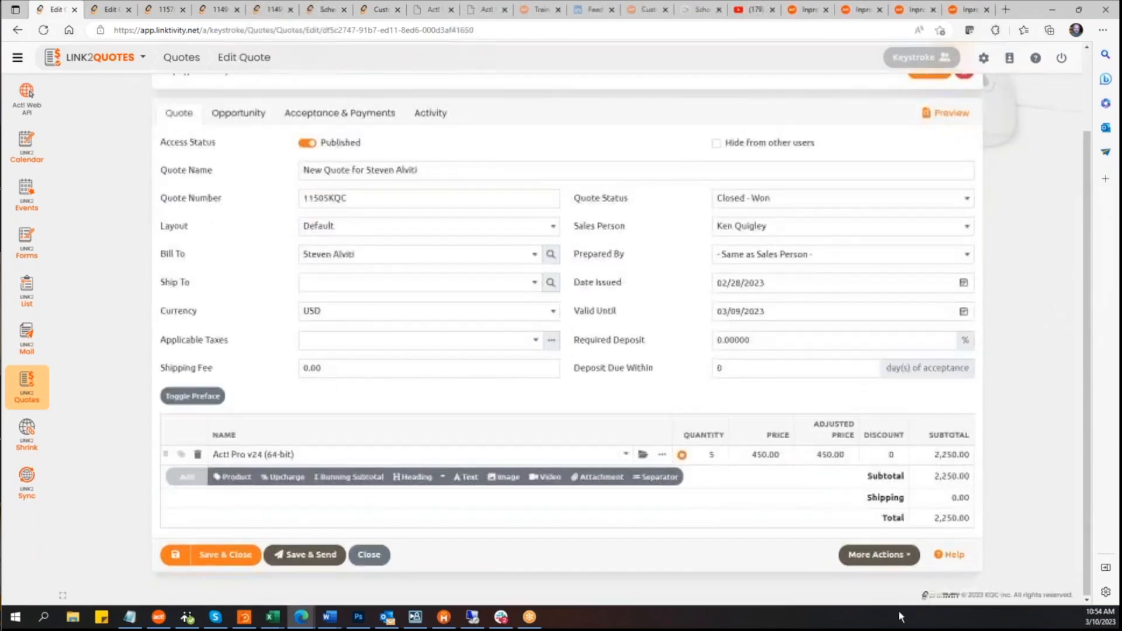
{"action": "left_click", "coordinate": [906, 555]}
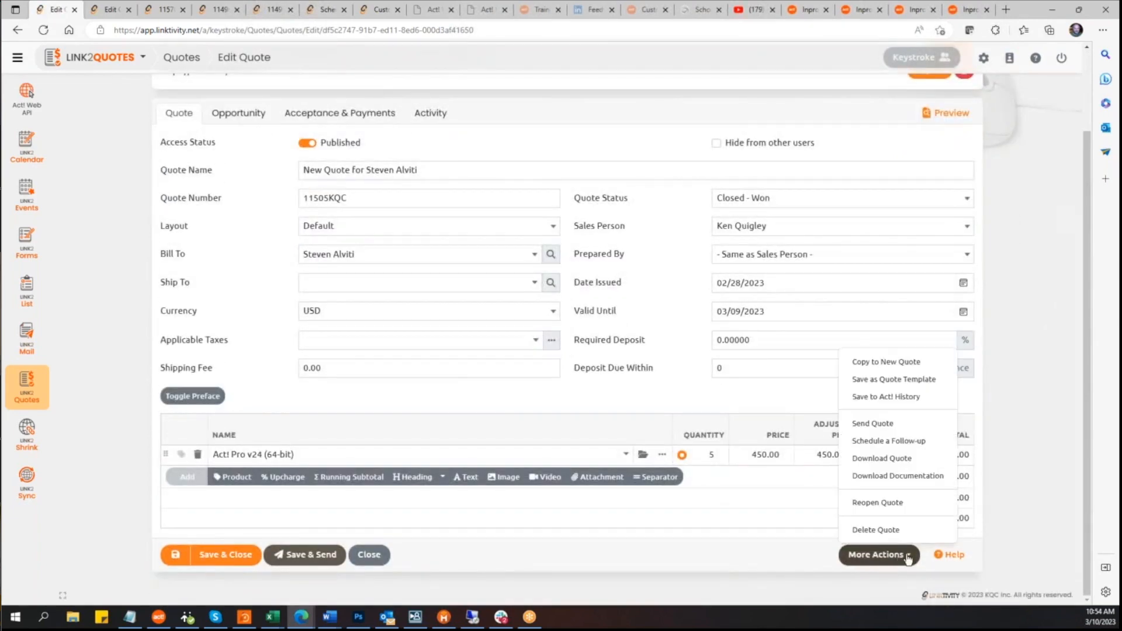
{"action": "left_click", "coordinate": [902, 476]}
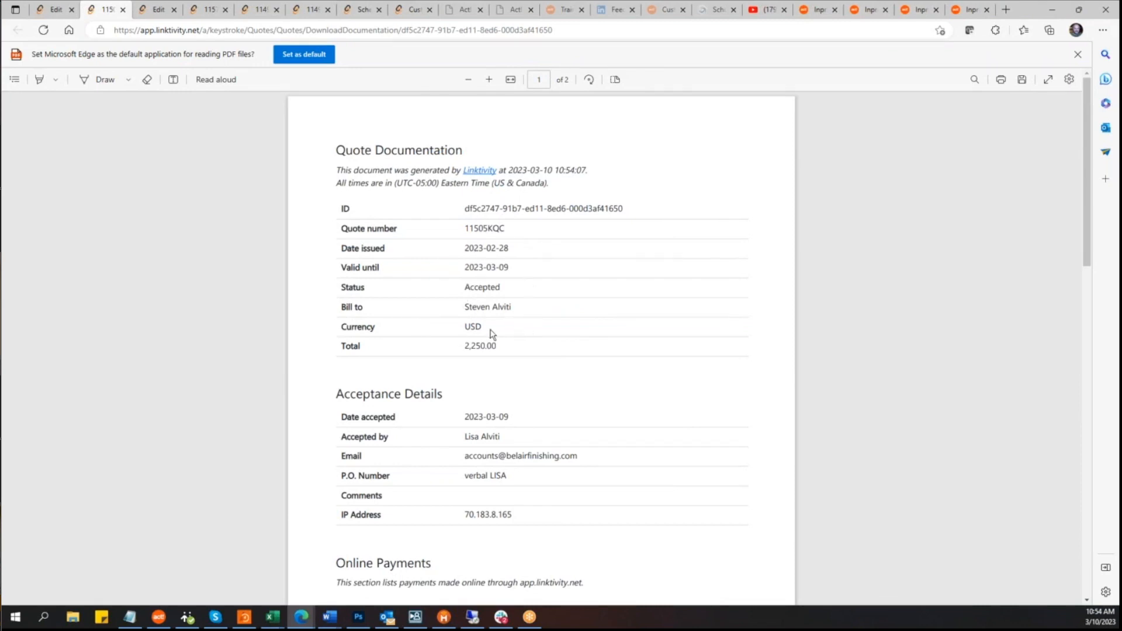
Step: Review the quote documentation's acceptance details, online payments and activity log
{"action": "scroll", "coordinate": [517, 354], "scroll_direction": "down", "scroll_amount": 4}
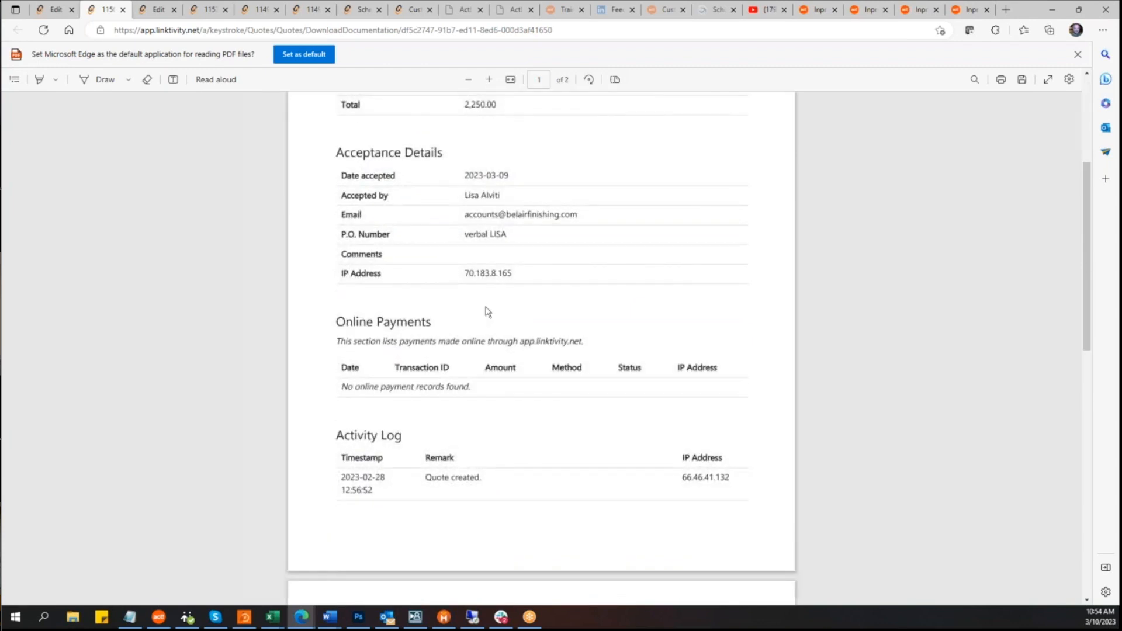
{"action": "scroll", "coordinate": [487, 311], "scroll_direction": "up", "scroll_amount": 1}
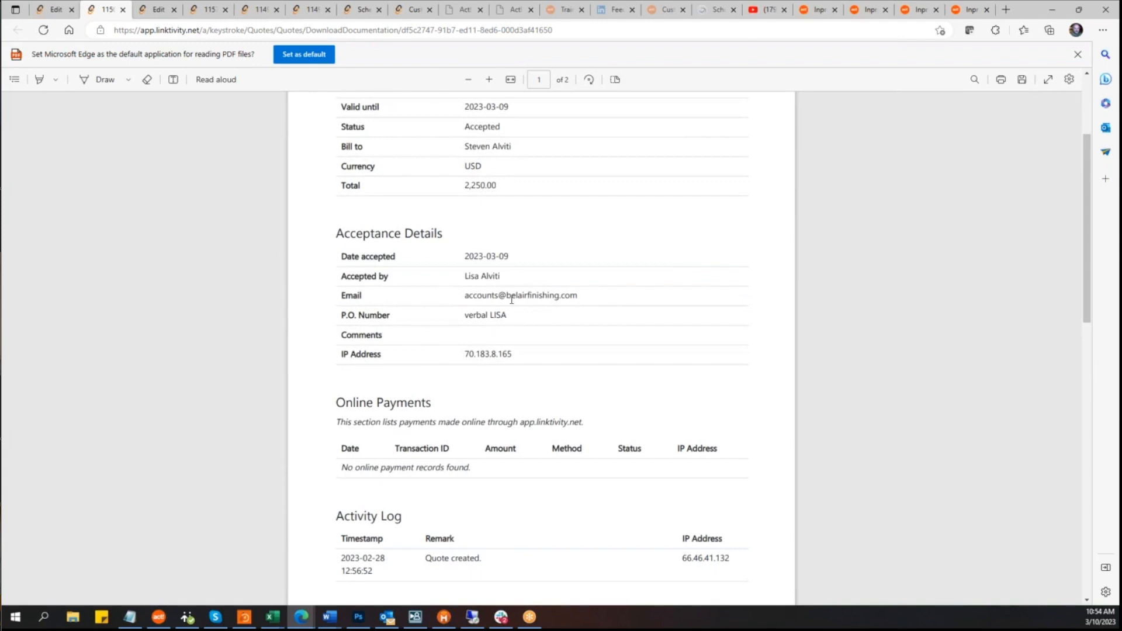
{"action": "scroll", "coordinate": [510, 261], "scroll_direction": "down", "scroll_amount": 4}
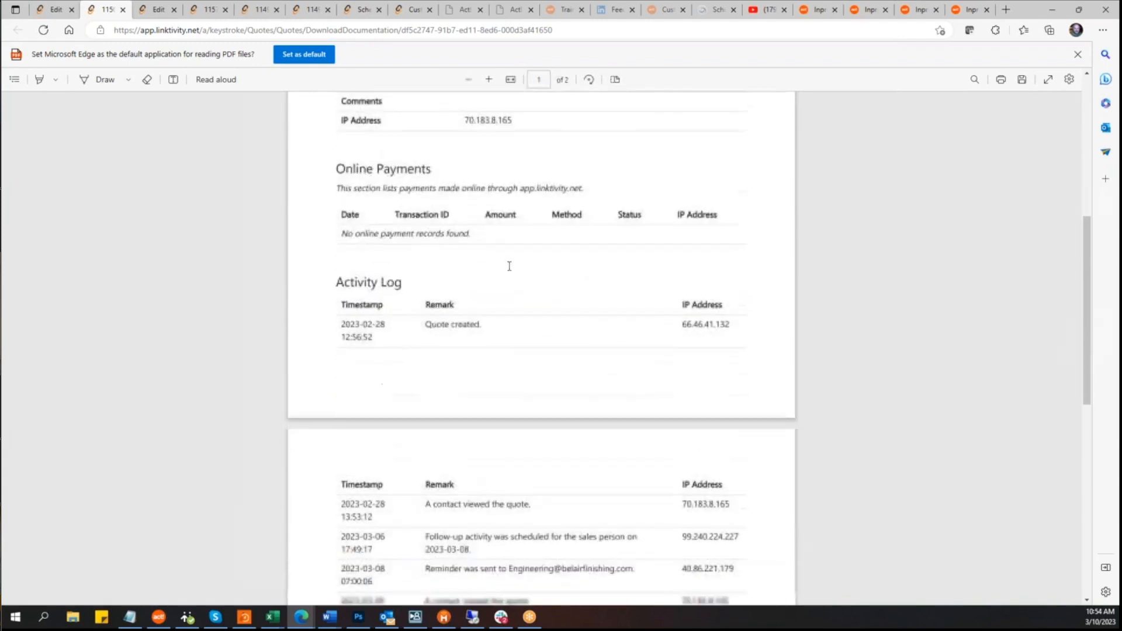
{"action": "scroll", "coordinate": [509, 266], "scroll_direction": "up", "scroll_amount": 1}
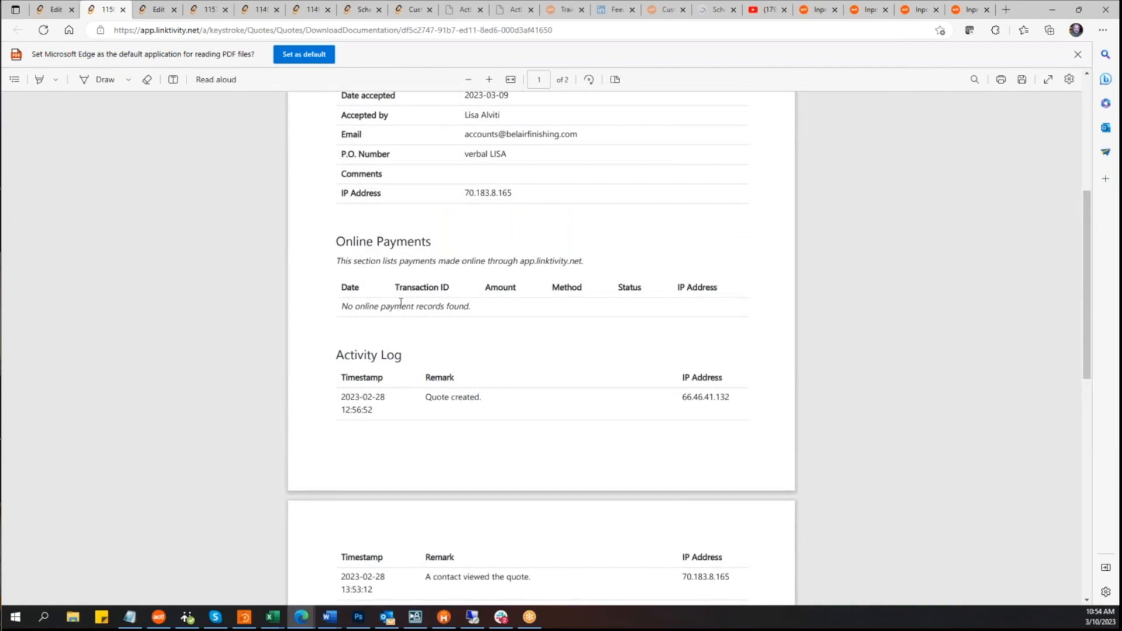
{"action": "scroll", "coordinate": [389, 356], "scroll_direction": "down", "scroll_amount": 1}
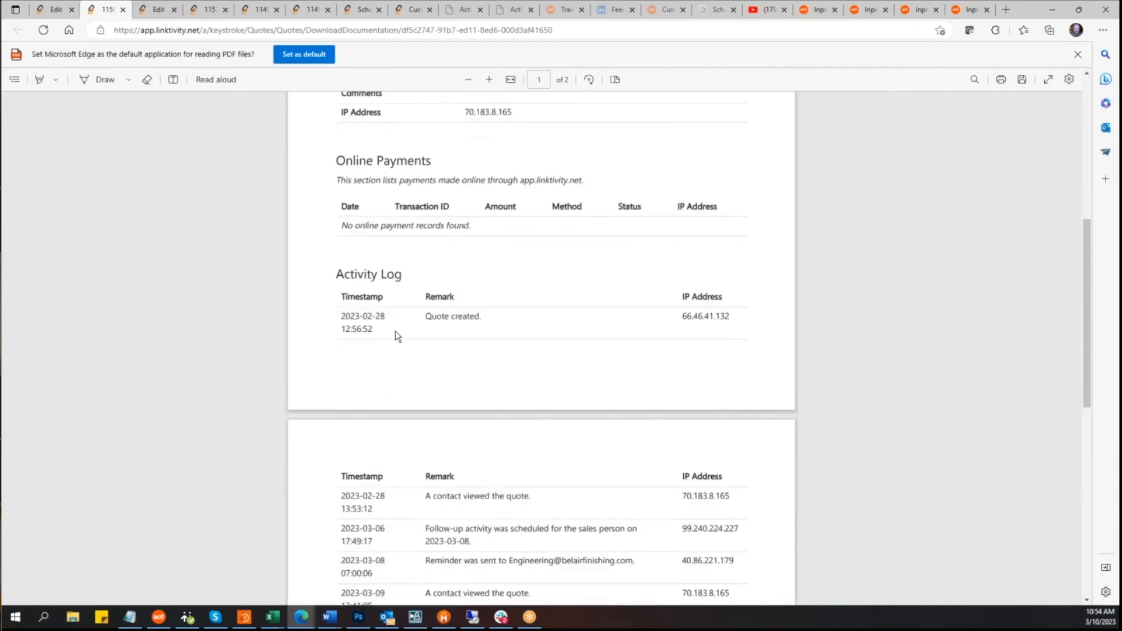
{"action": "scroll", "coordinate": [406, 350], "scroll_direction": "down", "scroll_amount": 2}
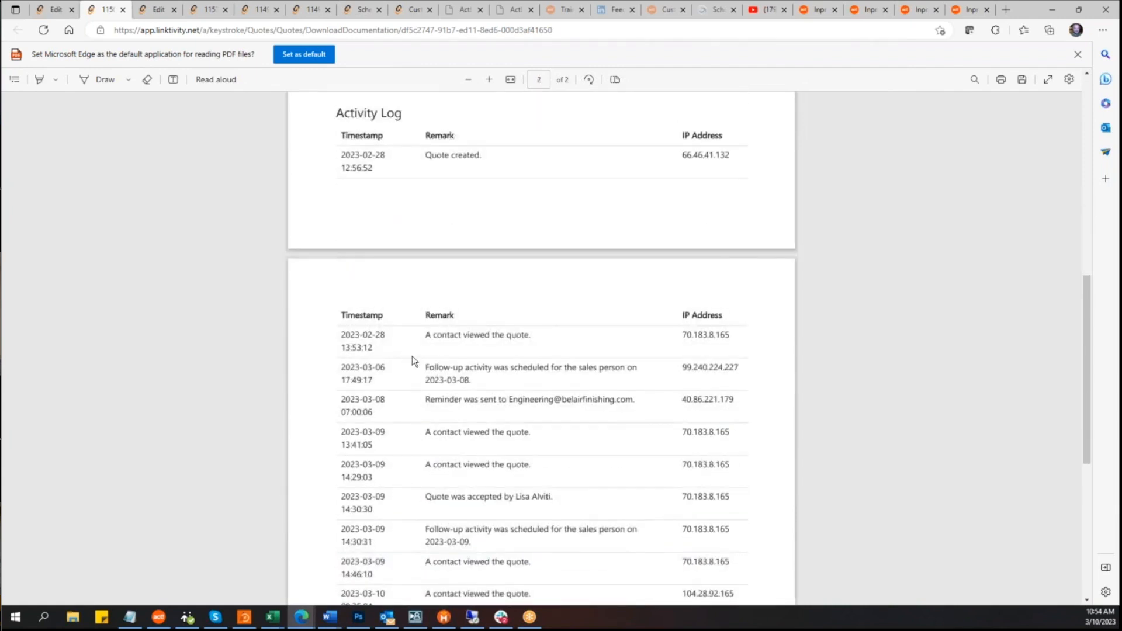
{"action": "scroll", "coordinate": [413, 360], "scroll_direction": "up", "scroll_amount": 1}
{"action": "scroll", "coordinate": [411, 362], "scroll_direction": "up", "scroll_amount": 2}
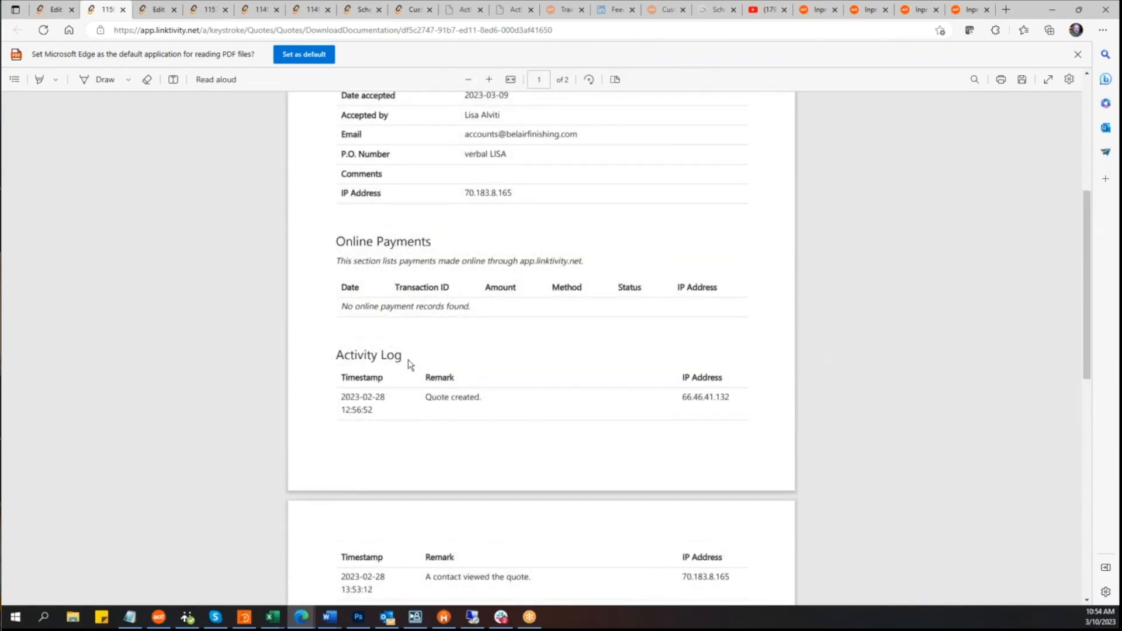
{"action": "scroll", "coordinate": [409, 362], "scroll_direction": "down", "scroll_amount": 3}
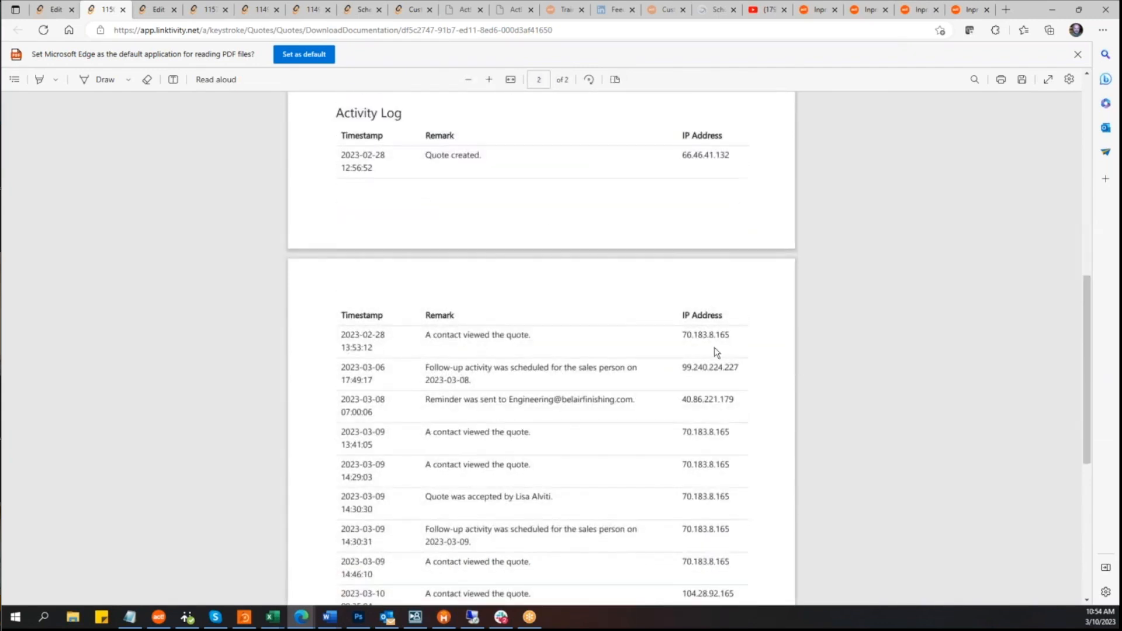
{"action": "scroll", "coordinate": [713, 347], "scroll_direction": "up", "scroll_amount": 3}
{"action": "scroll", "coordinate": [734, 438], "scroll_direction": "down", "scroll_amount": 6}
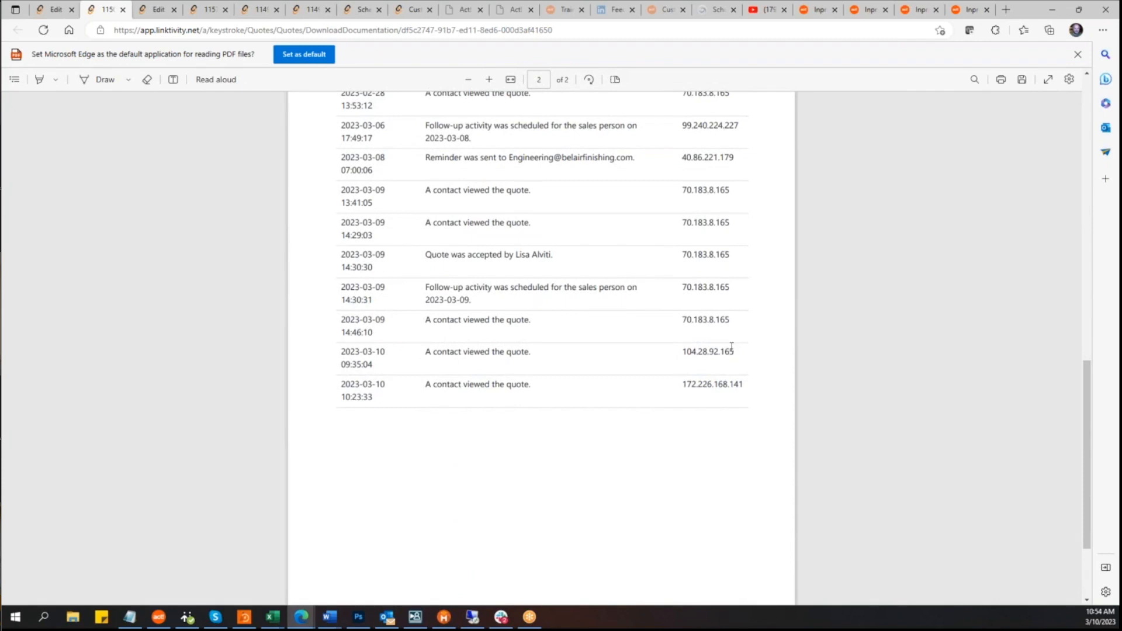
{"action": "scroll", "coordinate": [731, 347], "scroll_direction": "up", "scroll_amount": 10}
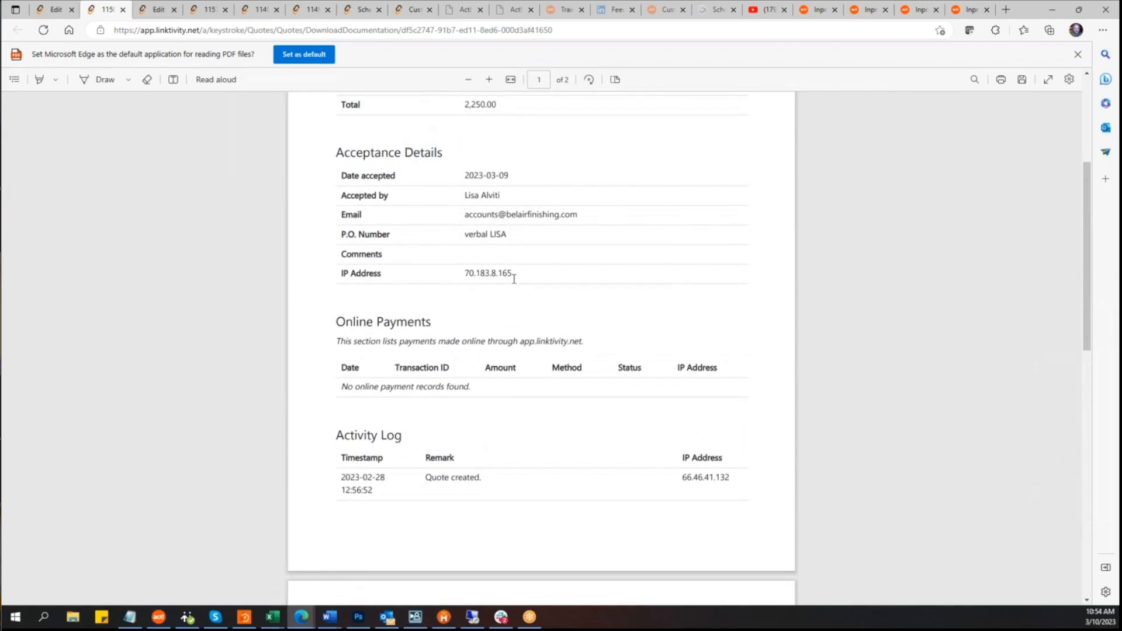
{"action": "scroll", "coordinate": [515, 294], "scroll_direction": "down", "scroll_amount": 10}
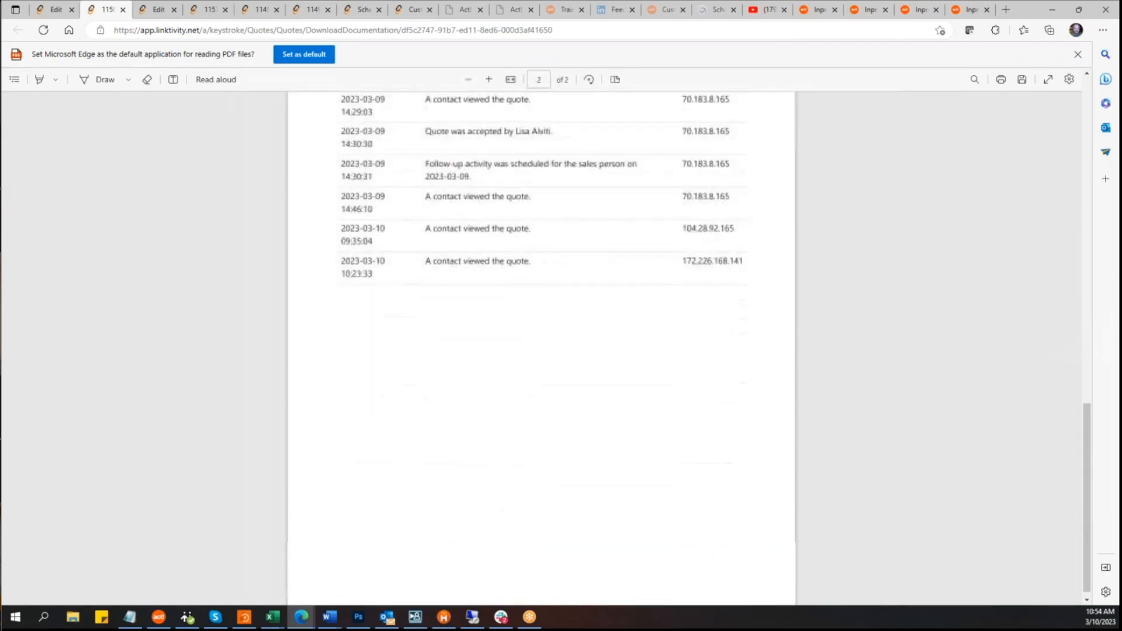
{"action": "scroll", "coordinate": [525, 378], "scroll_direction": "up", "scroll_amount": 9}
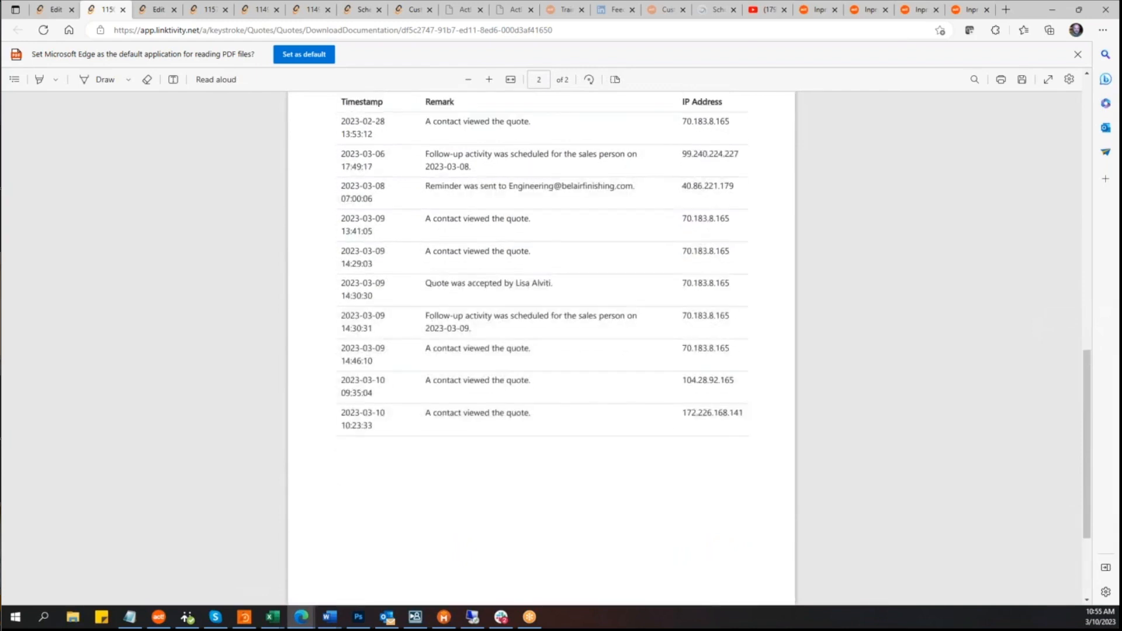
Step: Scroll back to the top of the quote documentation, view the Closed - Won quote's More Actions options, and close the quote
{"action": "scroll", "coordinate": [526, 378], "scroll_direction": "up", "scroll_amount": 4}
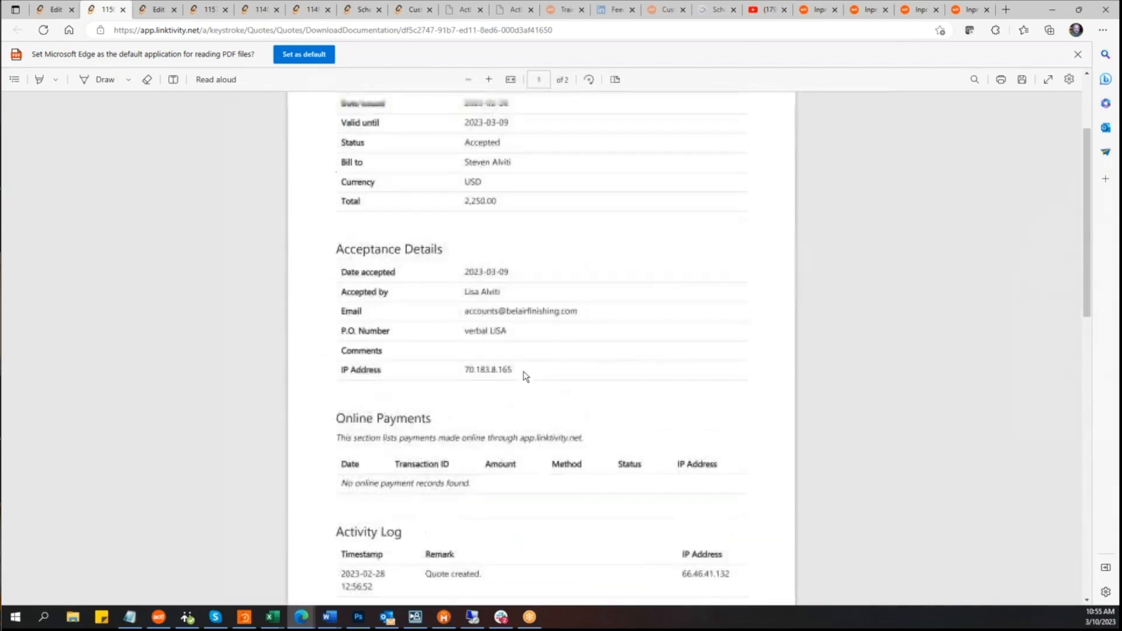
{"action": "scroll", "coordinate": [503, 332], "scroll_direction": "up", "scroll_amount": 2}
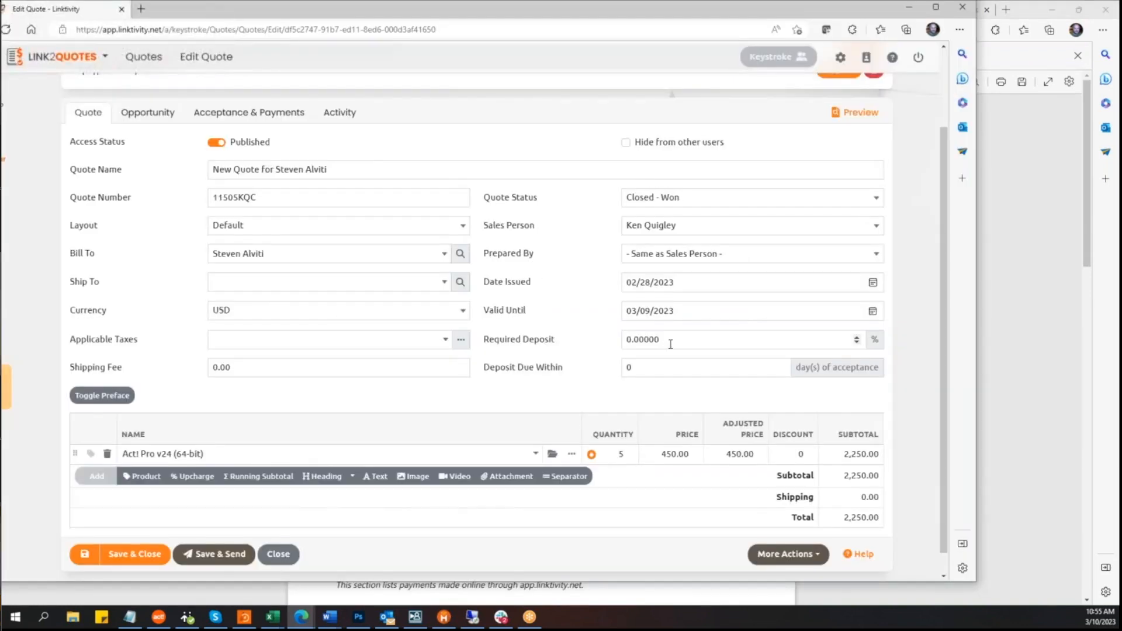
{"action": "left_click", "coordinate": [810, 533]}
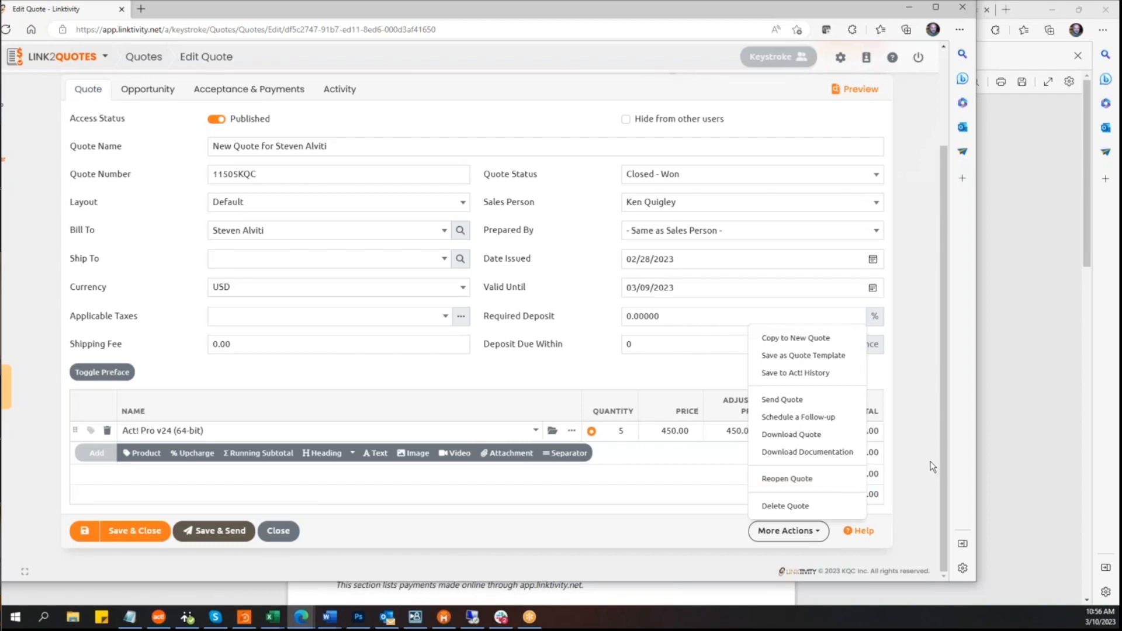
{"action": "left_click", "coordinate": [648, 505]}
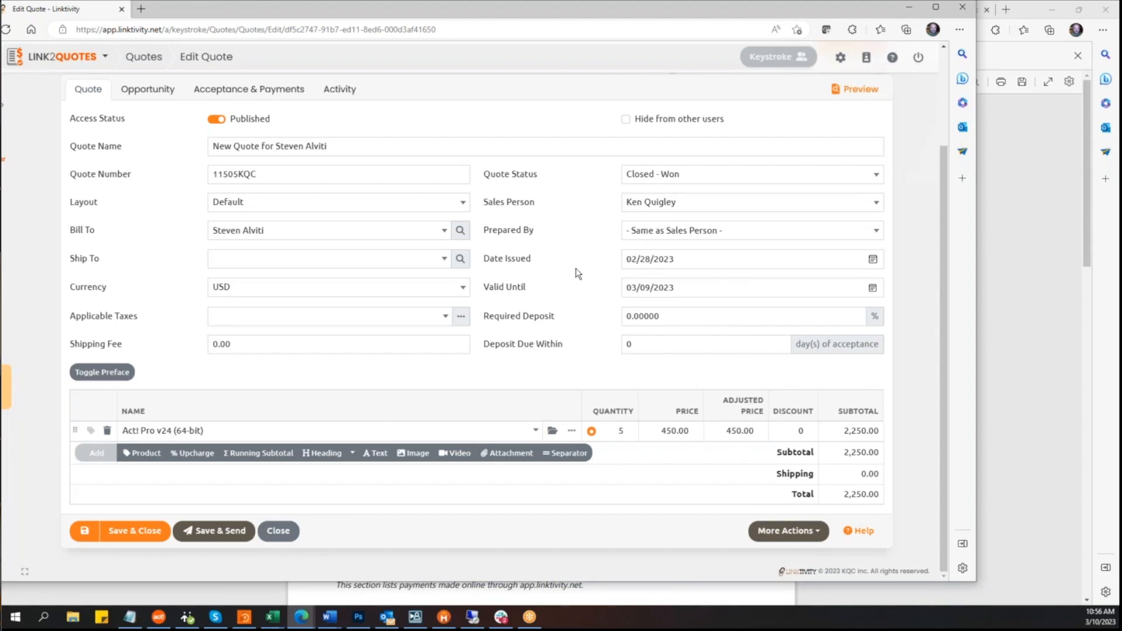
{"action": "scroll", "coordinate": [577, 273], "scroll_direction": "up", "scroll_amount": 2}
{"action": "scroll", "coordinate": [575, 275], "scroll_direction": "down", "scroll_amount": 2}
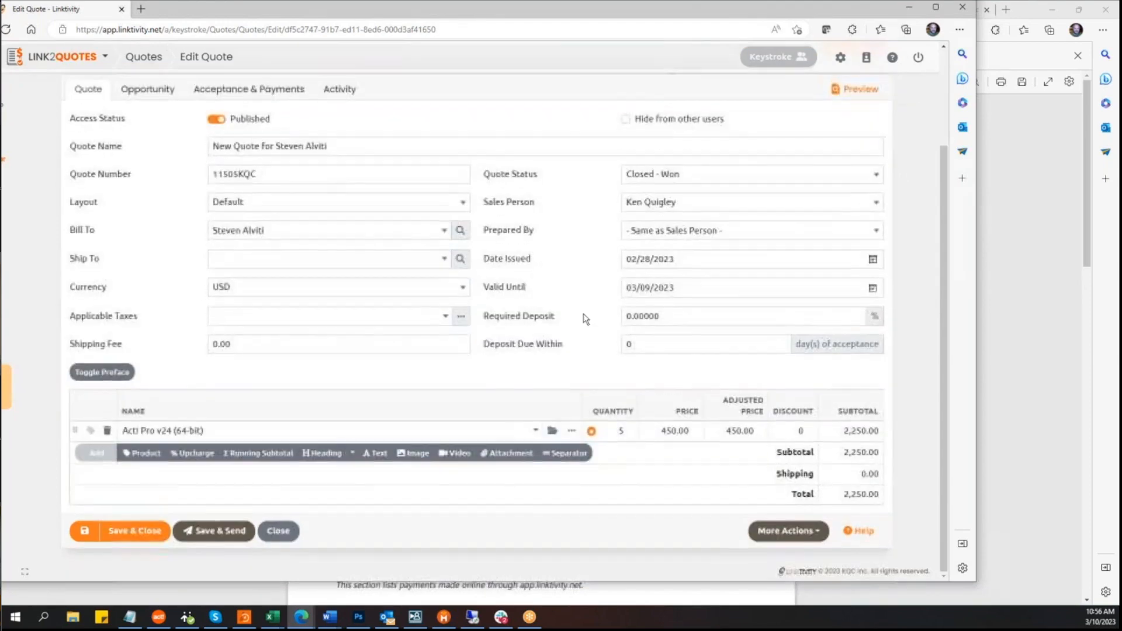
{"action": "left_click", "coordinate": [278, 531]}
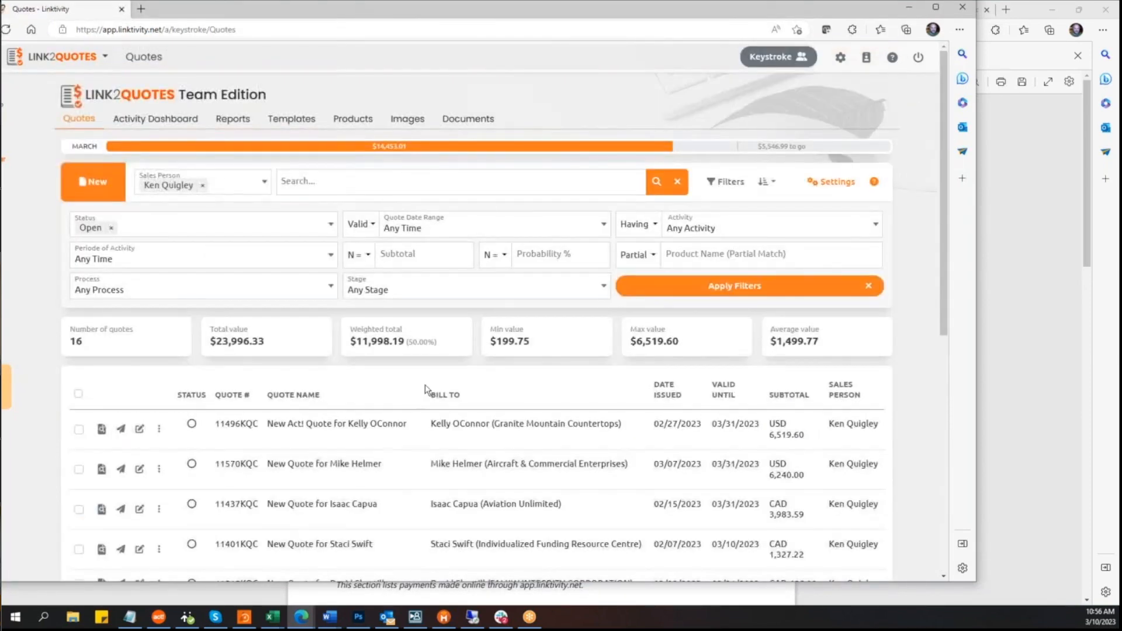
Step: Open quote 11496KQC for editing and search the Ship To contact lookup by a contact's name, view the new-contact form, then cancel
{"action": "left_click", "coordinate": [155, 118]}
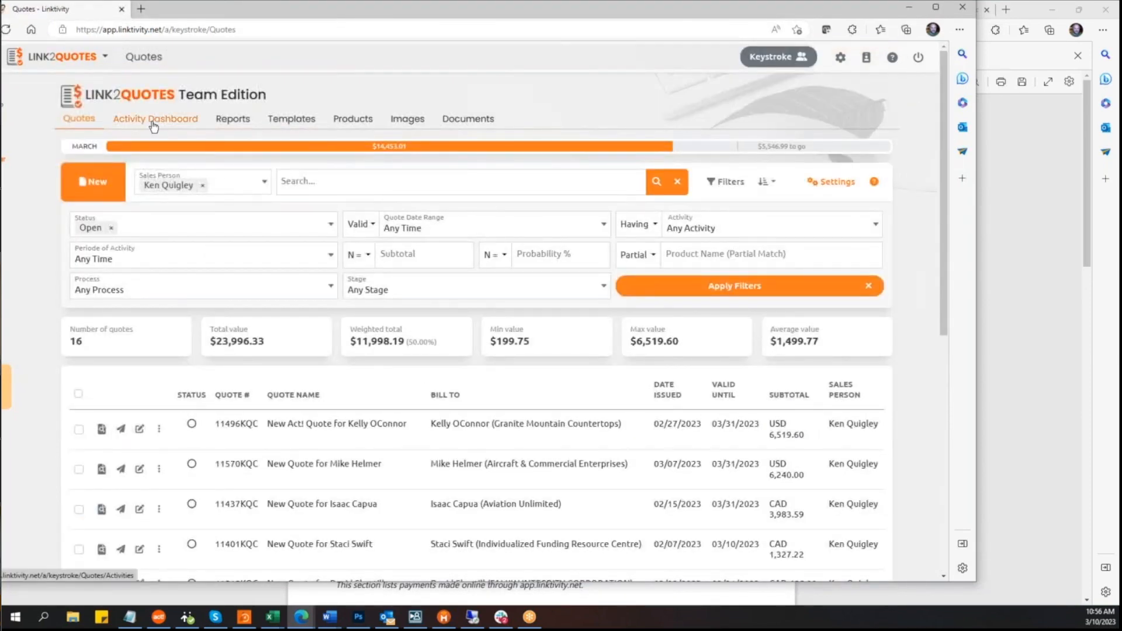
{"action": "left_click", "coordinate": [140, 430]}
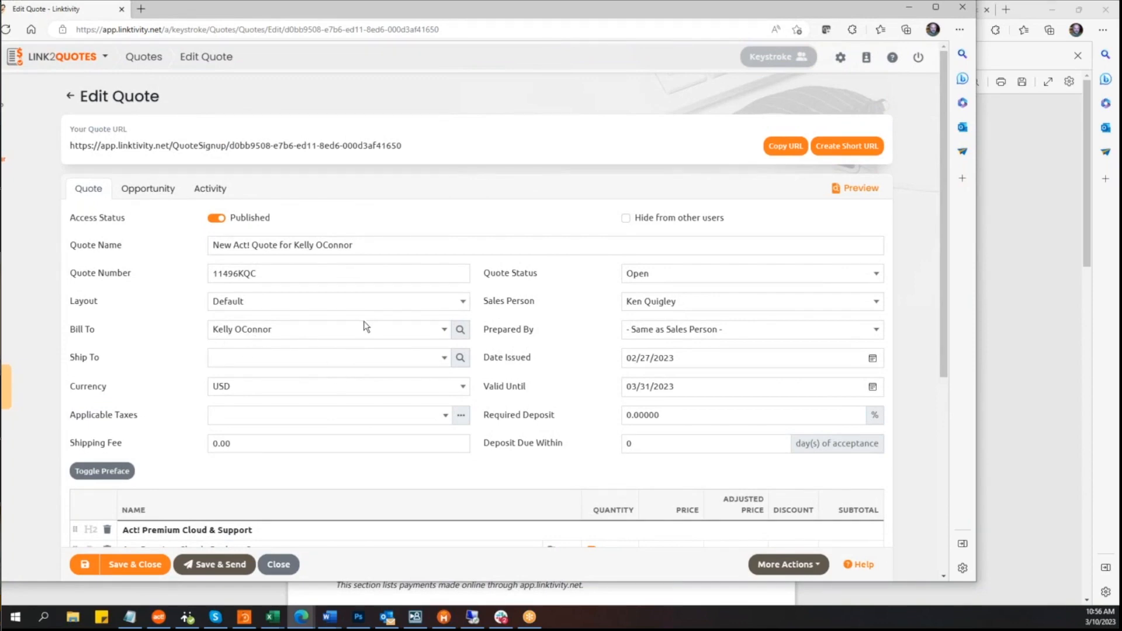
{"action": "left_click", "coordinate": [459, 358]}
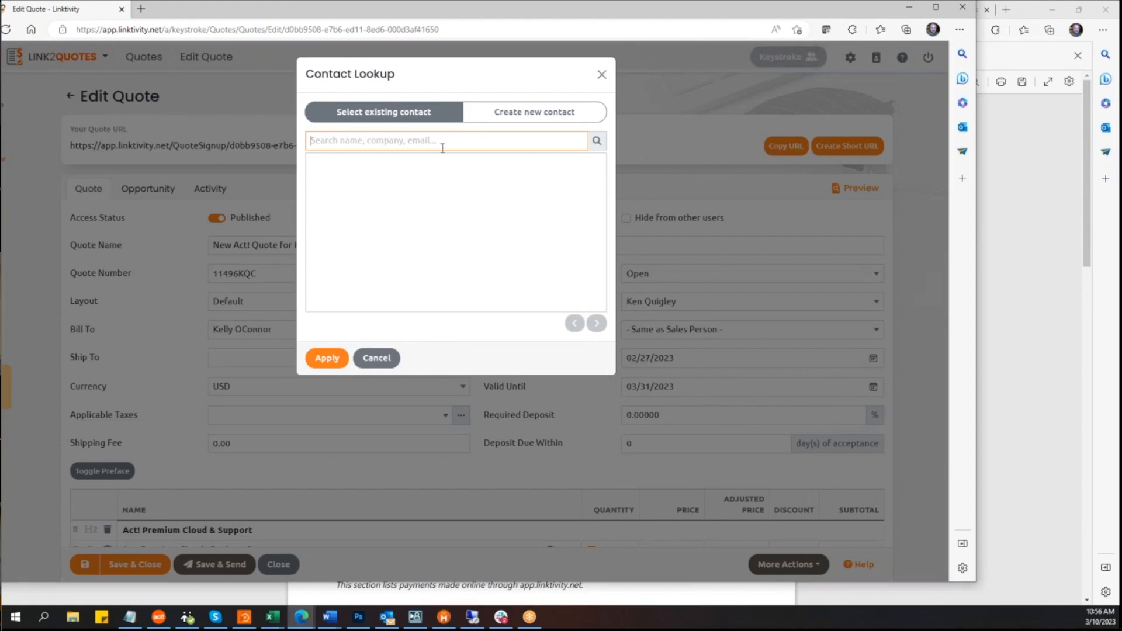
{"action": "left_click", "coordinate": [597, 141]}
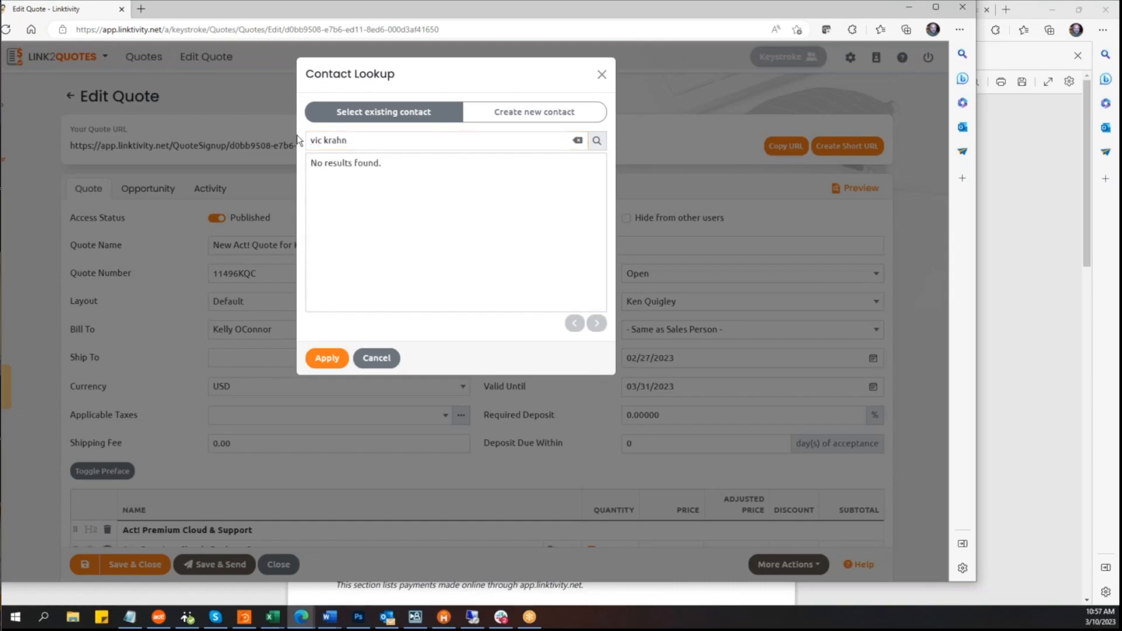
{"action": "left_click", "coordinate": [322, 141]}
{"action": "type", "text": "tor"}
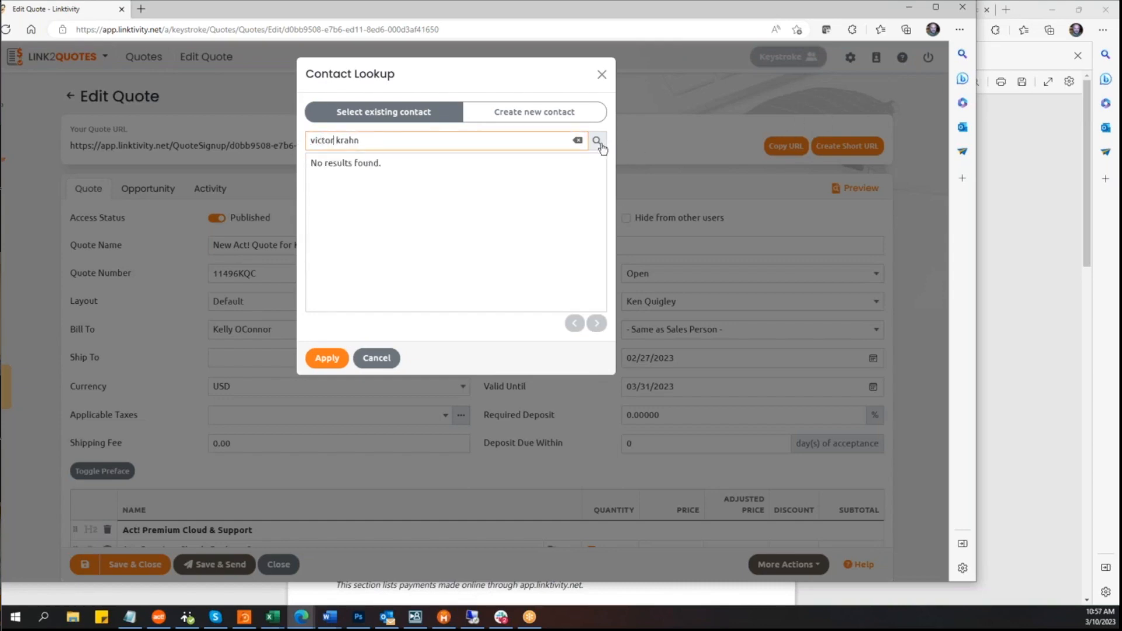
{"action": "left_click", "coordinate": [597, 141]}
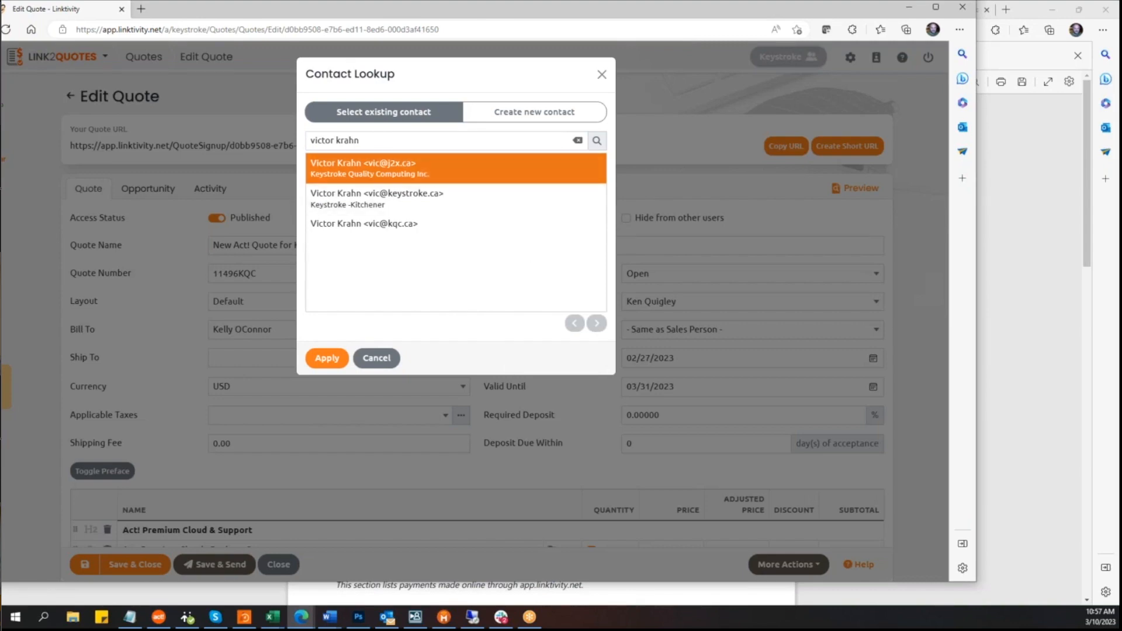
{"action": "left_click", "coordinate": [526, 121]}
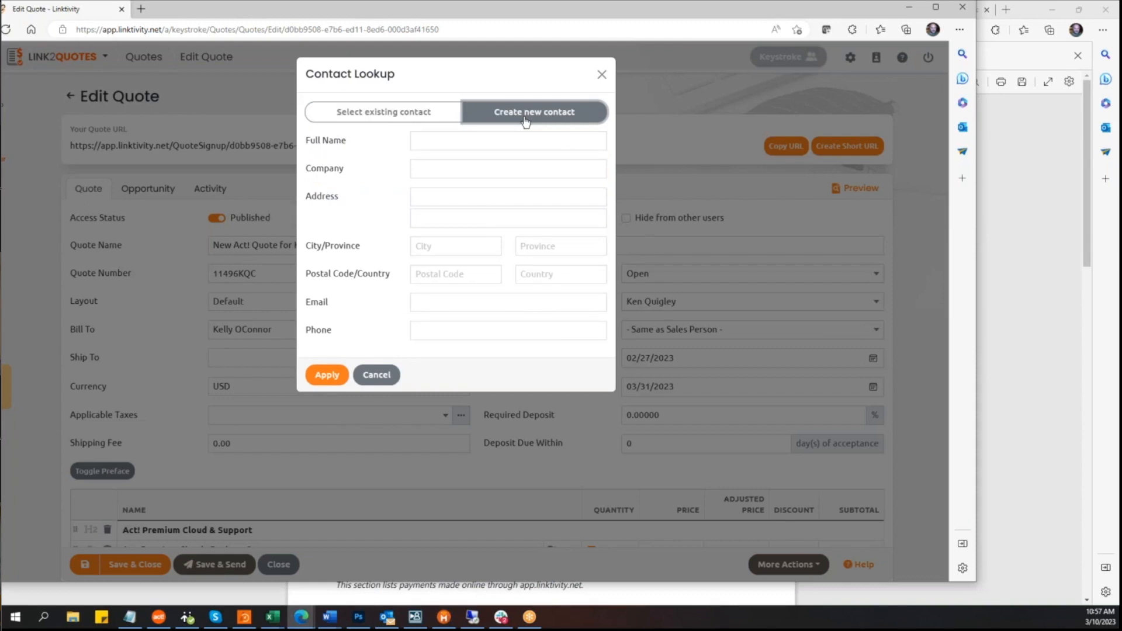
{"action": "left_click", "coordinate": [388, 379]}
Step: Show the quote's preface editor, then hide it again
{"action": "scroll", "coordinate": [571, 390], "scroll_direction": "down", "scroll_amount": 3}
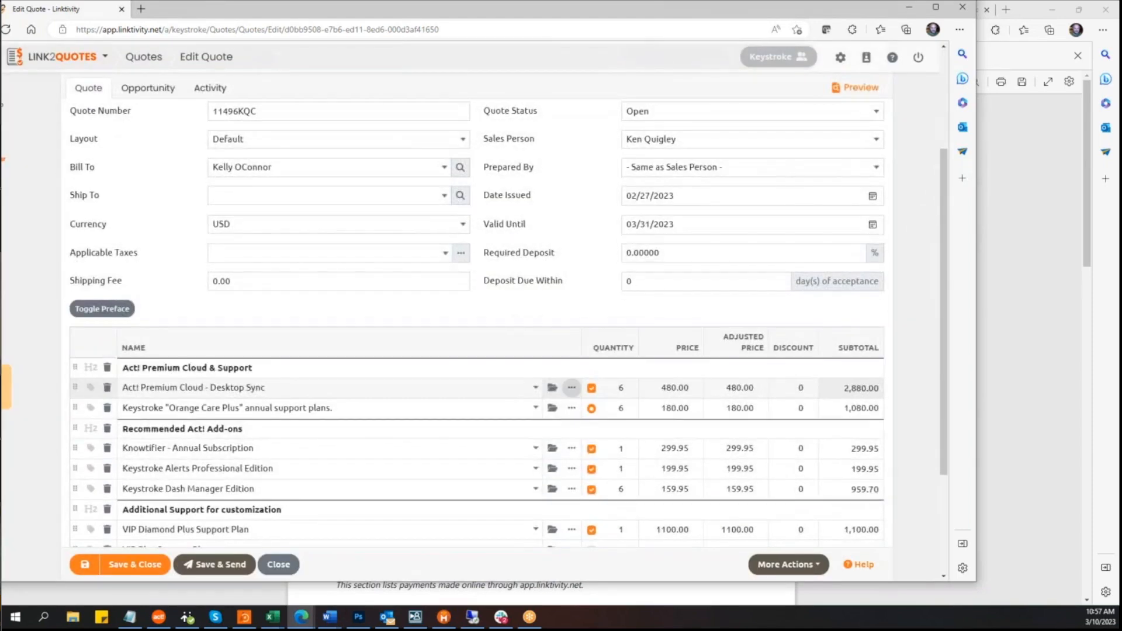
{"action": "left_click", "coordinate": [118, 315]}
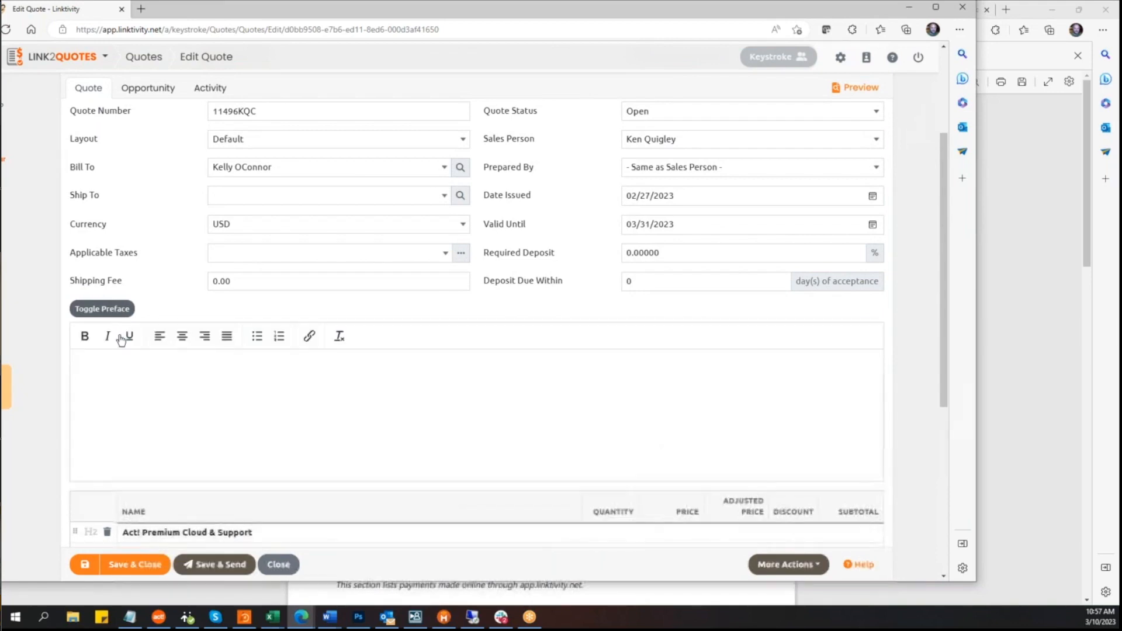
{"action": "left_click", "coordinate": [126, 367]}
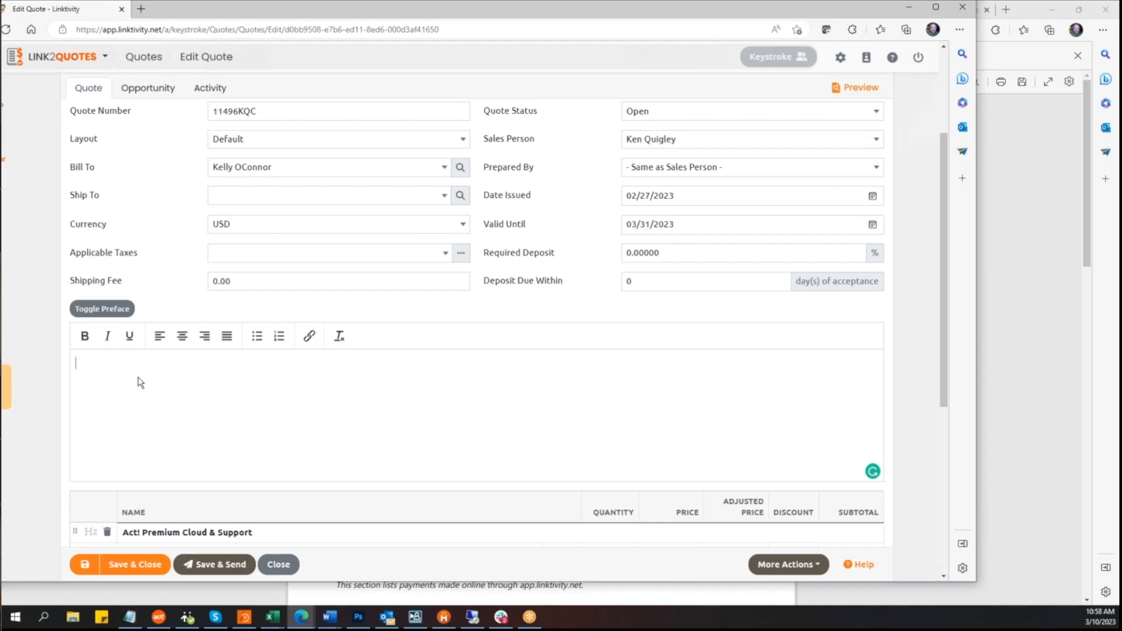
{"action": "scroll", "coordinate": [38, 403], "scroll_direction": "down", "scroll_amount": 3}
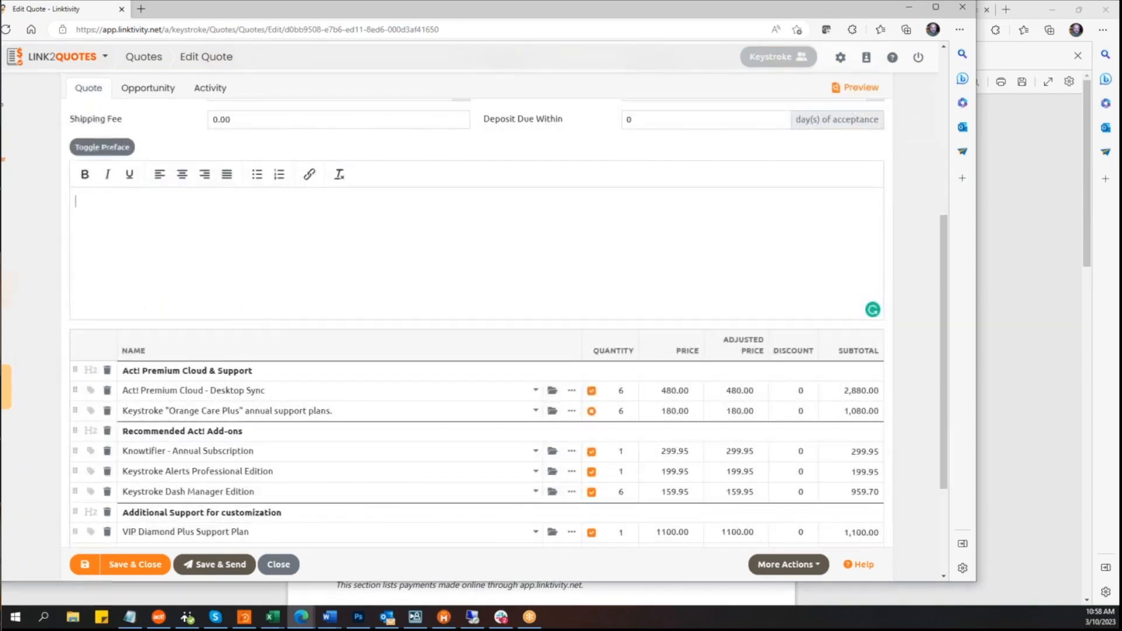
{"action": "left_click", "coordinate": [110, 151]}
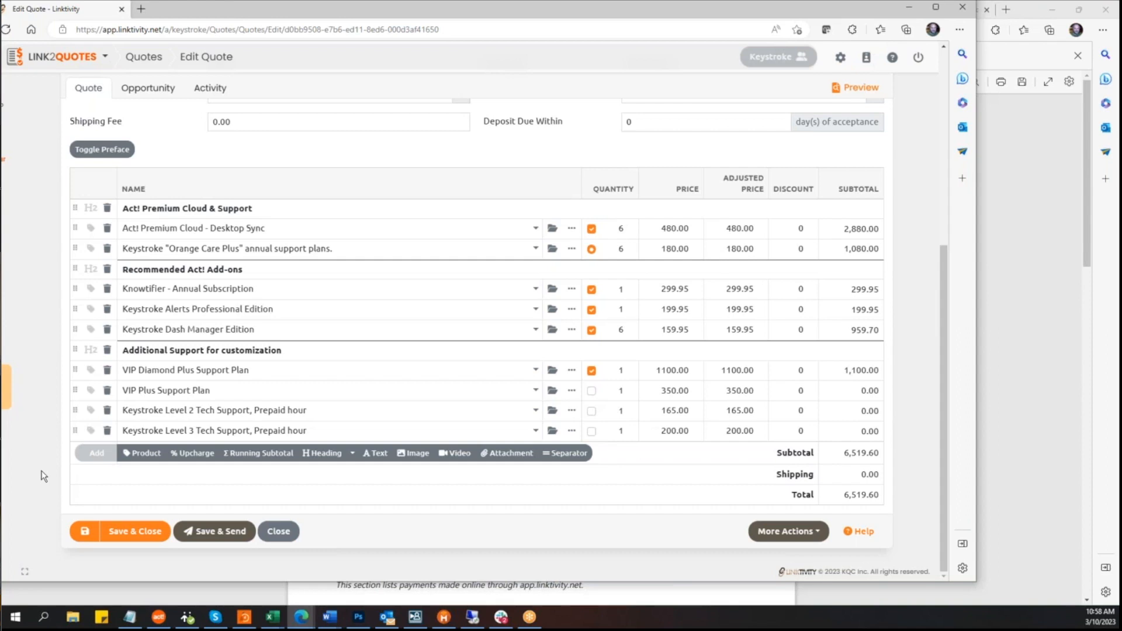
Step: Add a product line and pick Act! Custom Tables (Swiftpage) from the product browser searched for act!
{"action": "left_click", "coordinate": [146, 454]}
{"action": "left_click", "coordinate": [148, 450]}
{"action": "type", "text": "act!"}
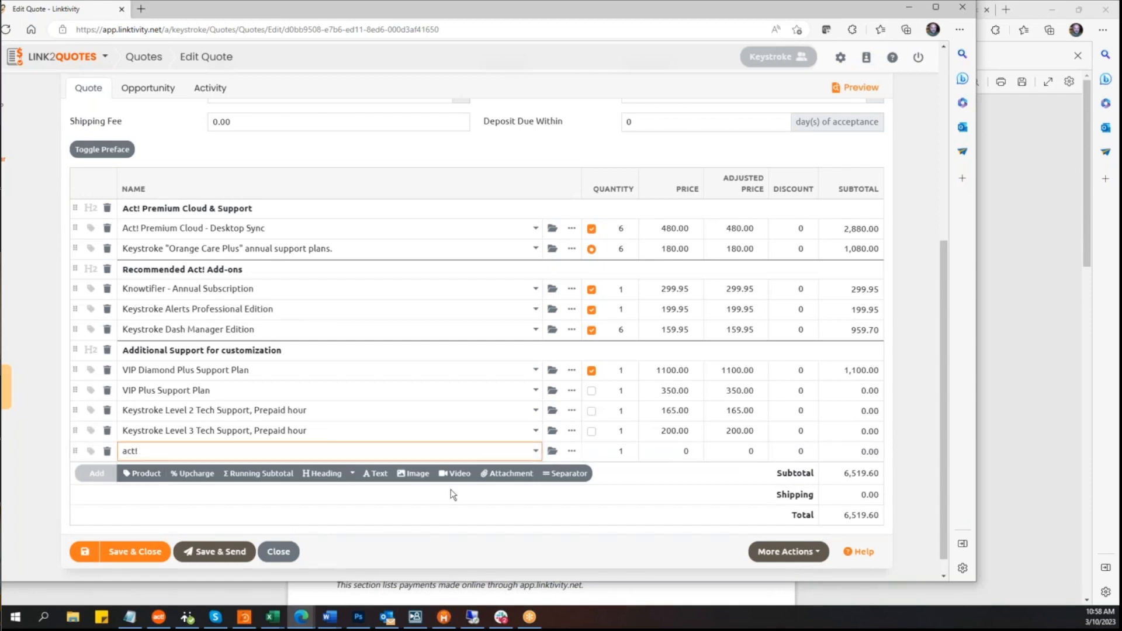
{"action": "left_click", "coordinate": [536, 451]}
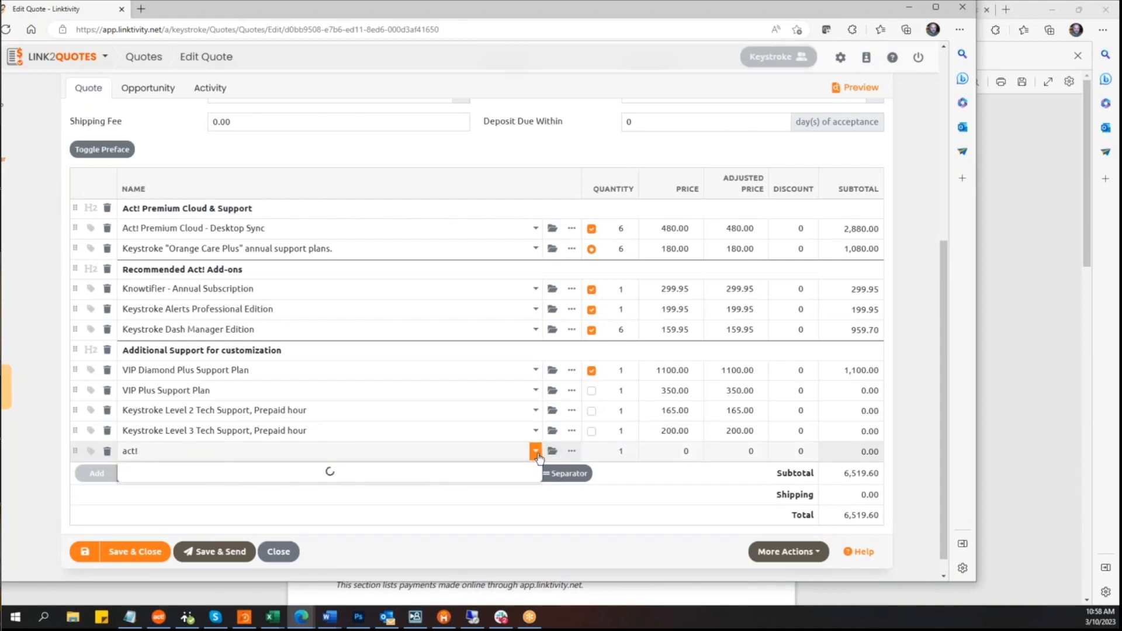
{"action": "left_click", "coordinate": [156, 450]}
{"action": "key", "text": "BackSpace"}
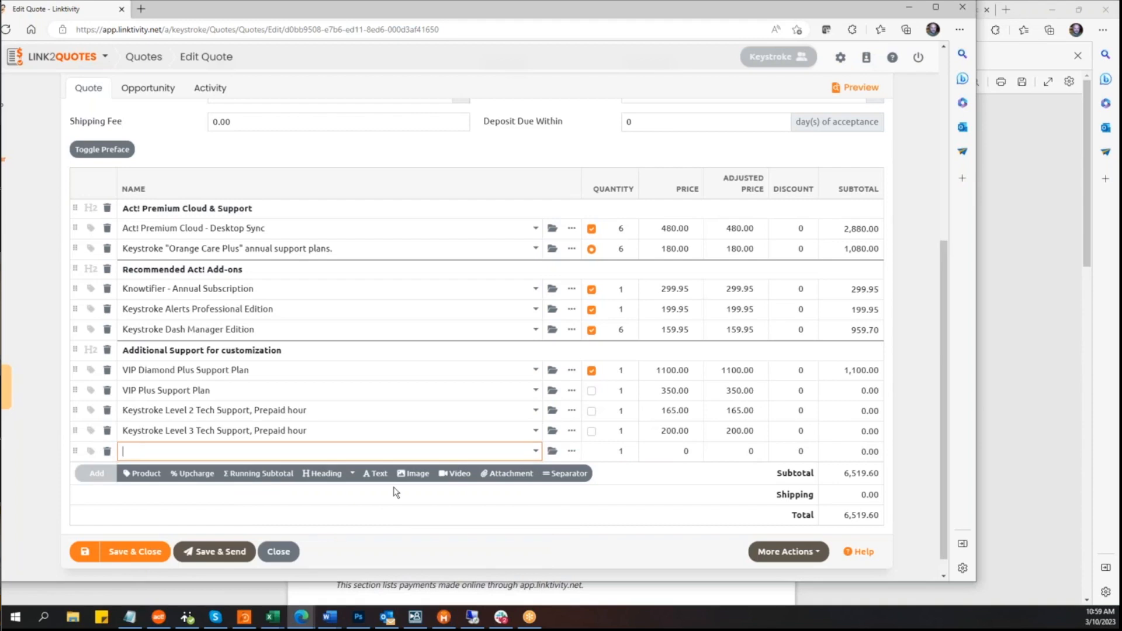
{"action": "left_click", "coordinate": [553, 451]}
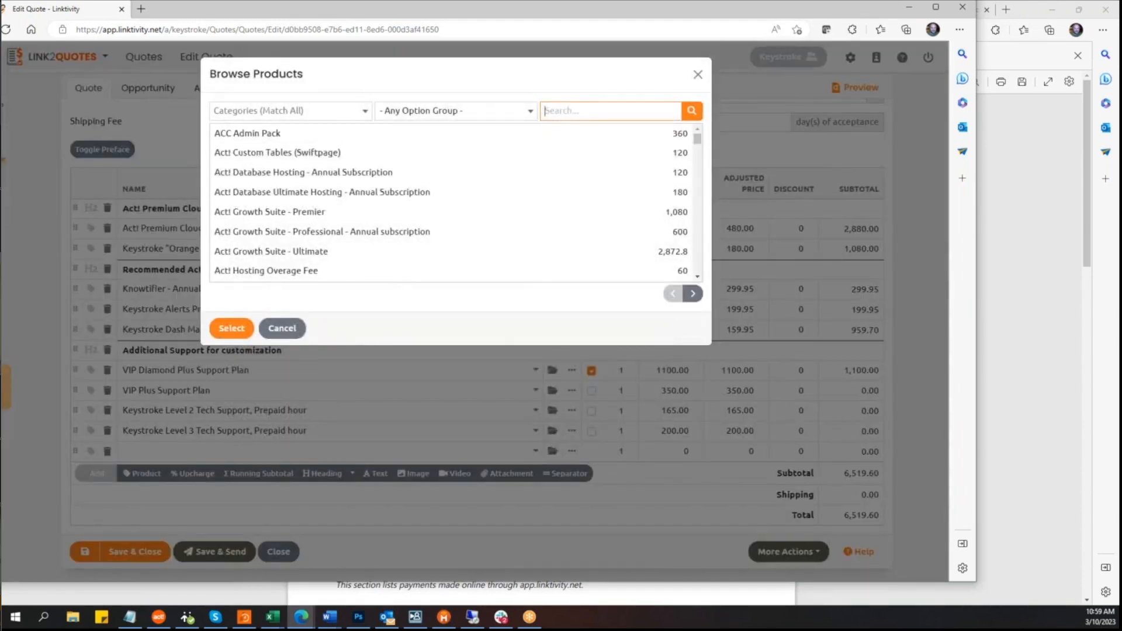
{"action": "type", "text": "act!"}
{"action": "left_click", "coordinate": [691, 111]}
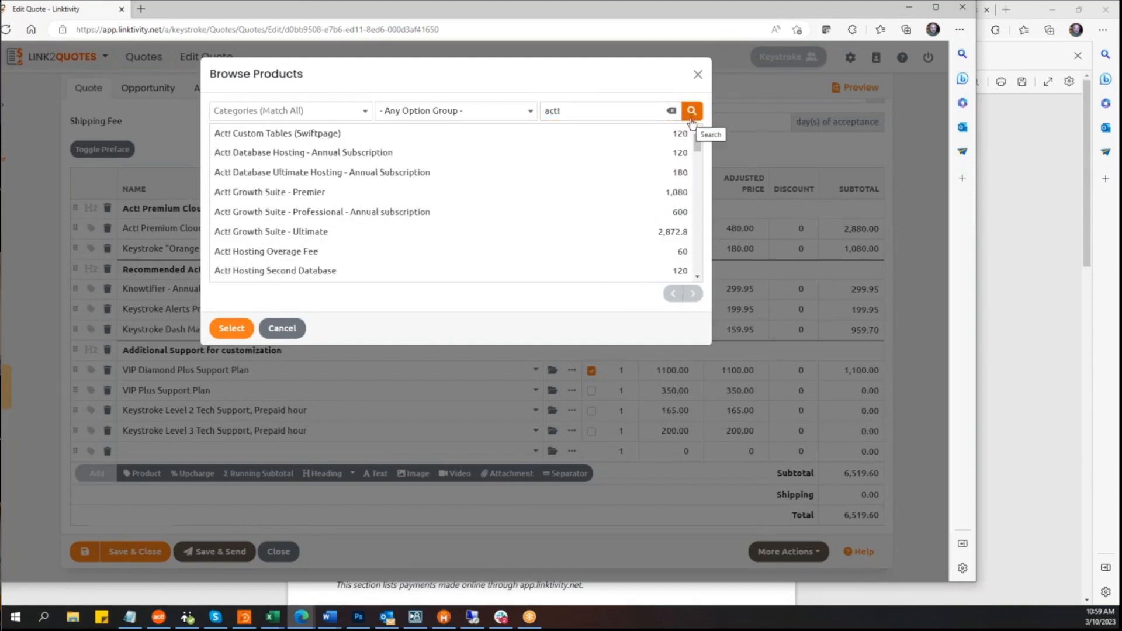
{"action": "left_click", "coordinate": [316, 135]}
{"action": "left_click", "coordinate": [231, 327]}
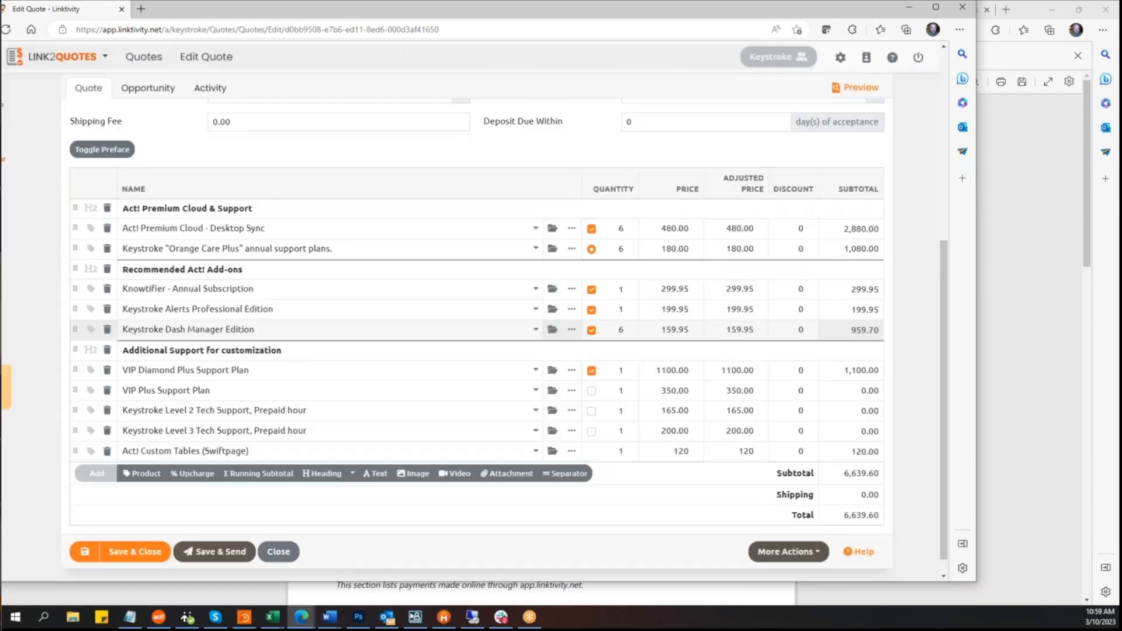
Step: Add another empty product line and browse the act! product list without selecting a product
{"action": "left_click", "coordinate": [146, 473]}
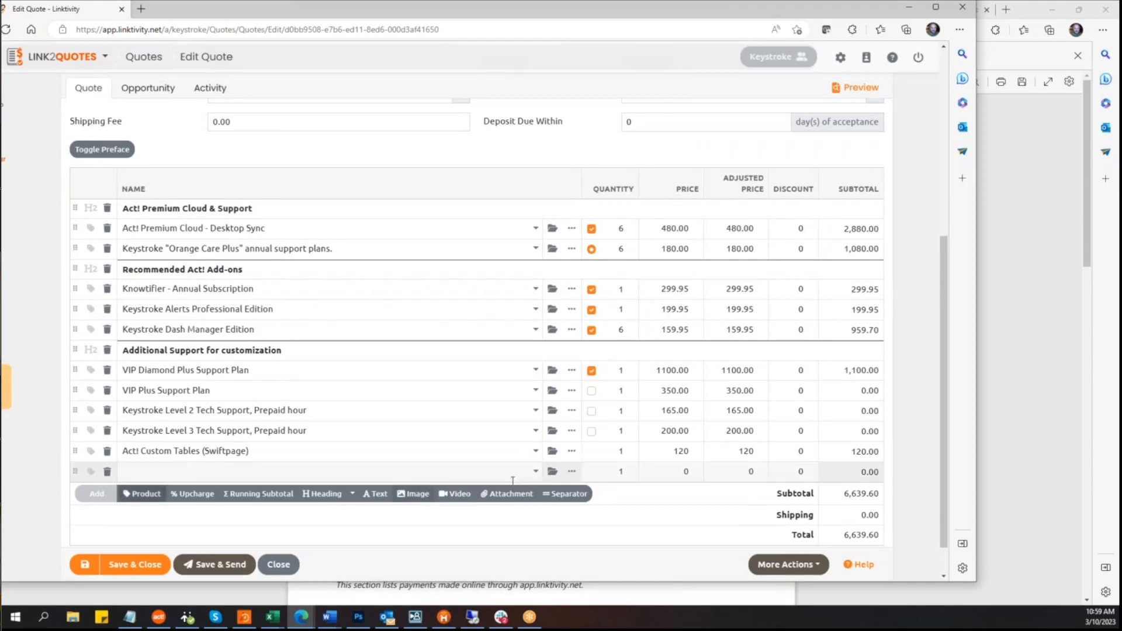
{"action": "left_click", "coordinate": [550, 473]}
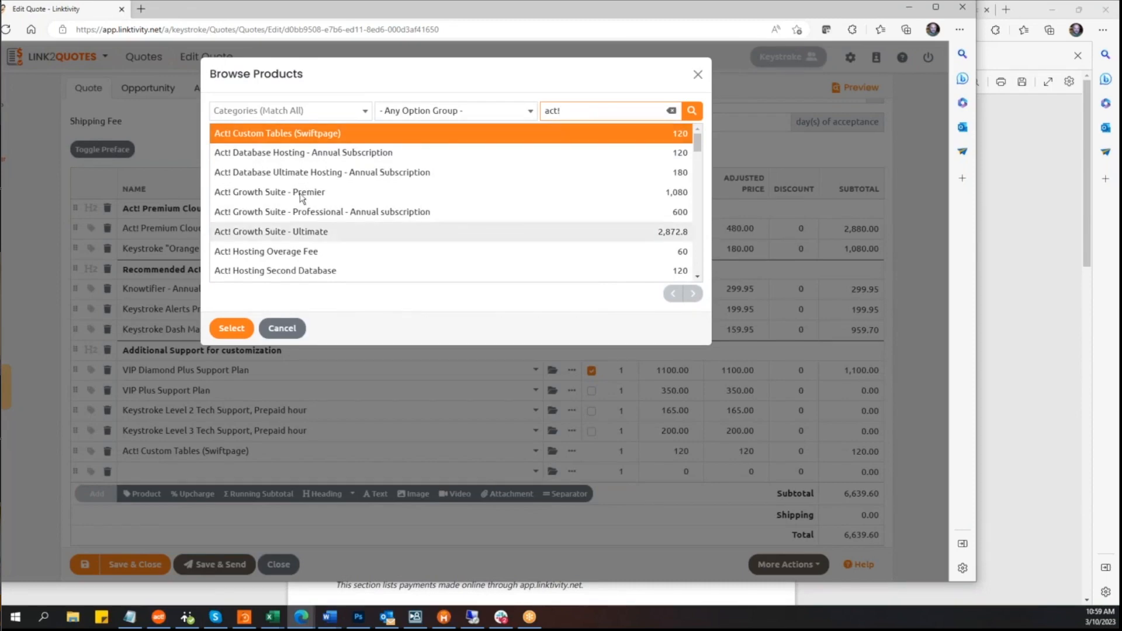
{"action": "left_click", "coordinate": [303, 153]}
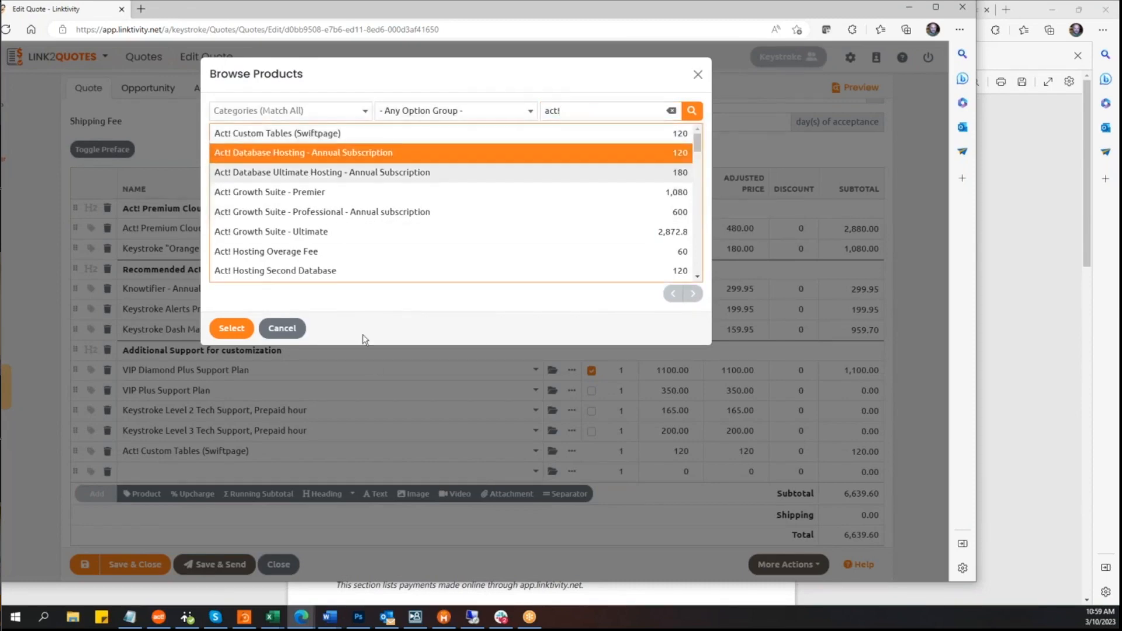
{"action": "left_click", "coordinate": [292, 330]}
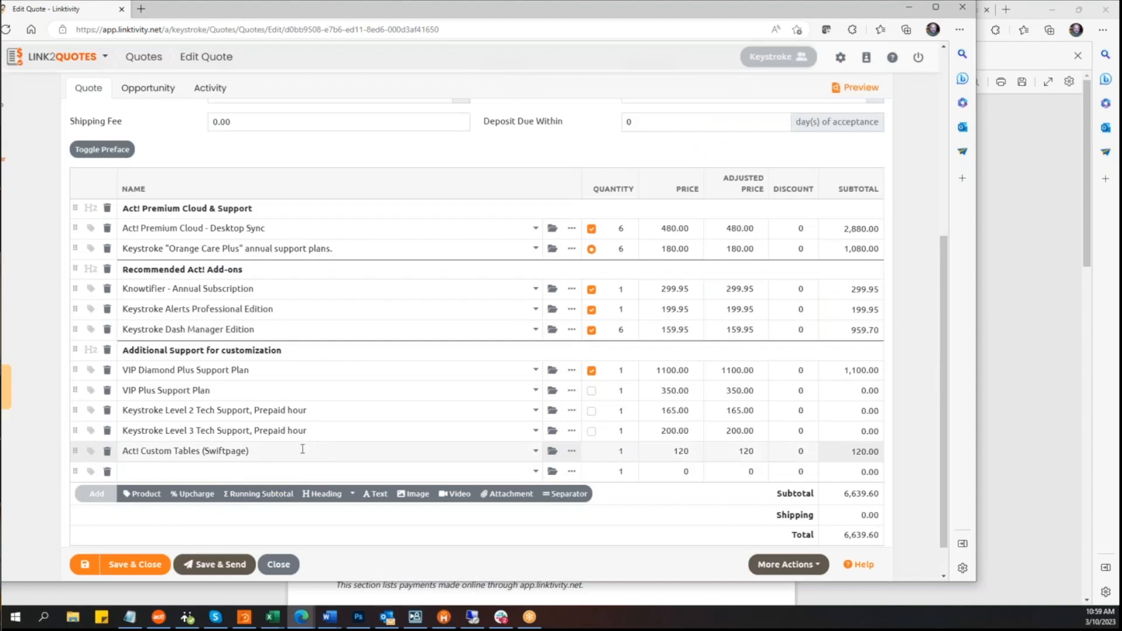
Step: Open the Act! Custom Tables line's details to review its description, then cancel
{"action": "left_click", "coordinate": [303, 449]}
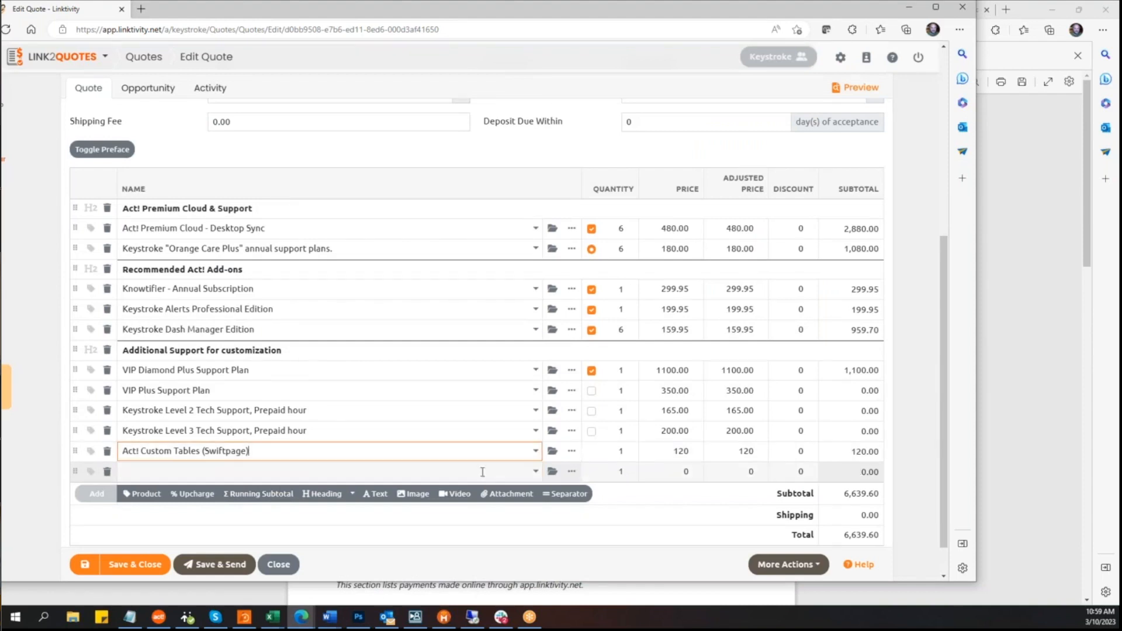
{"action": "left_click", "coordinate": [571, 452]}
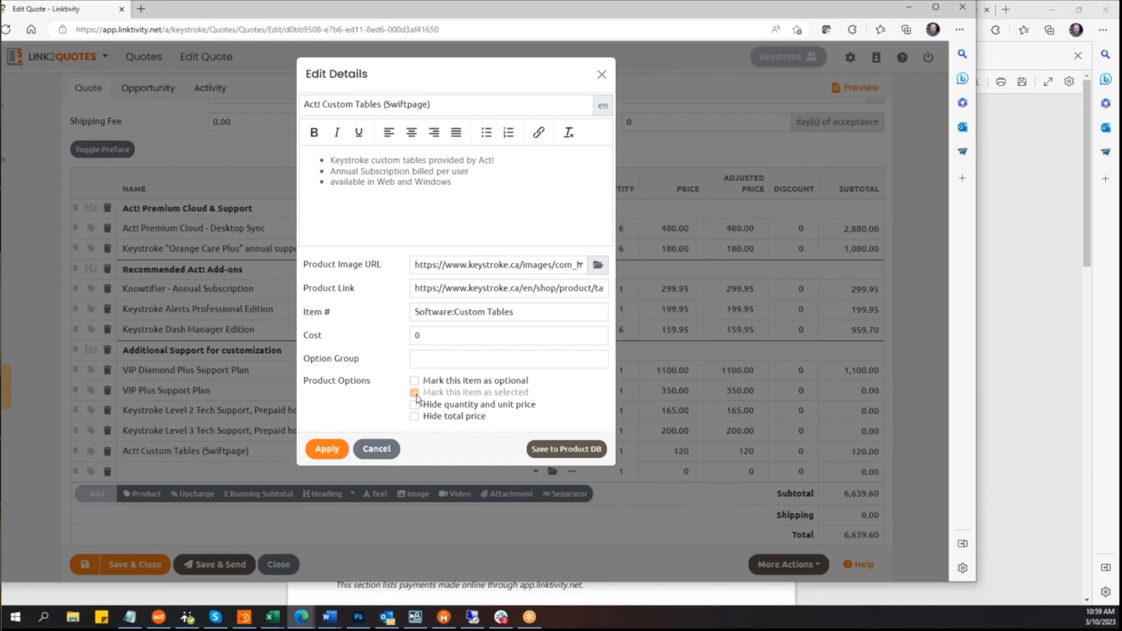
{"action": "left_click", "coordinate": [471, 185]}
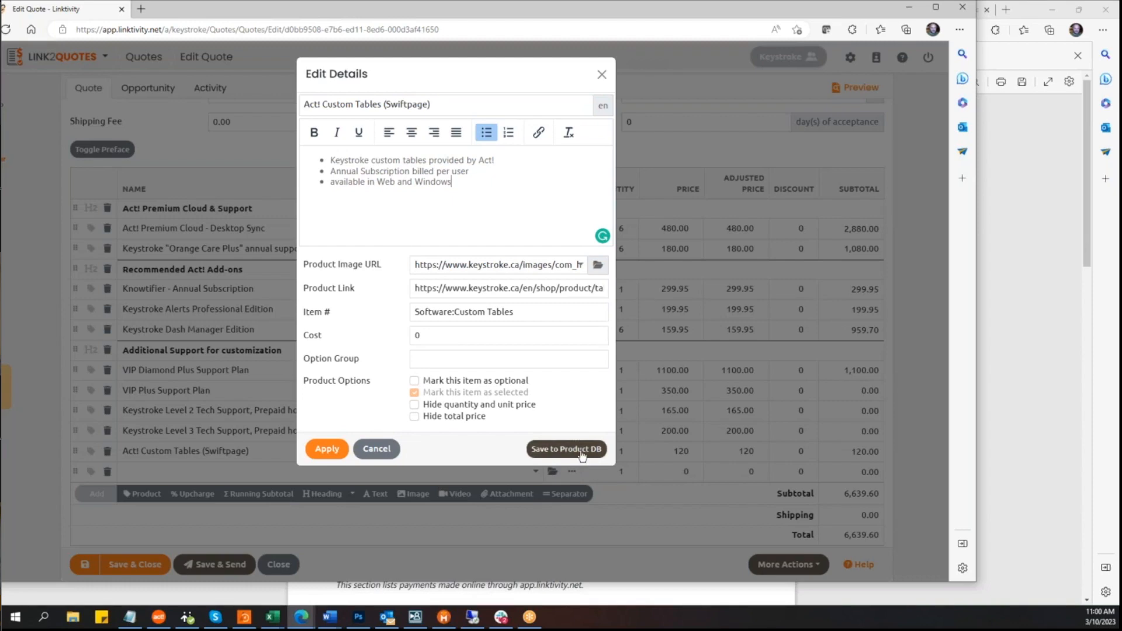
{"action": "left_click", "coordinate": [372, 453]}
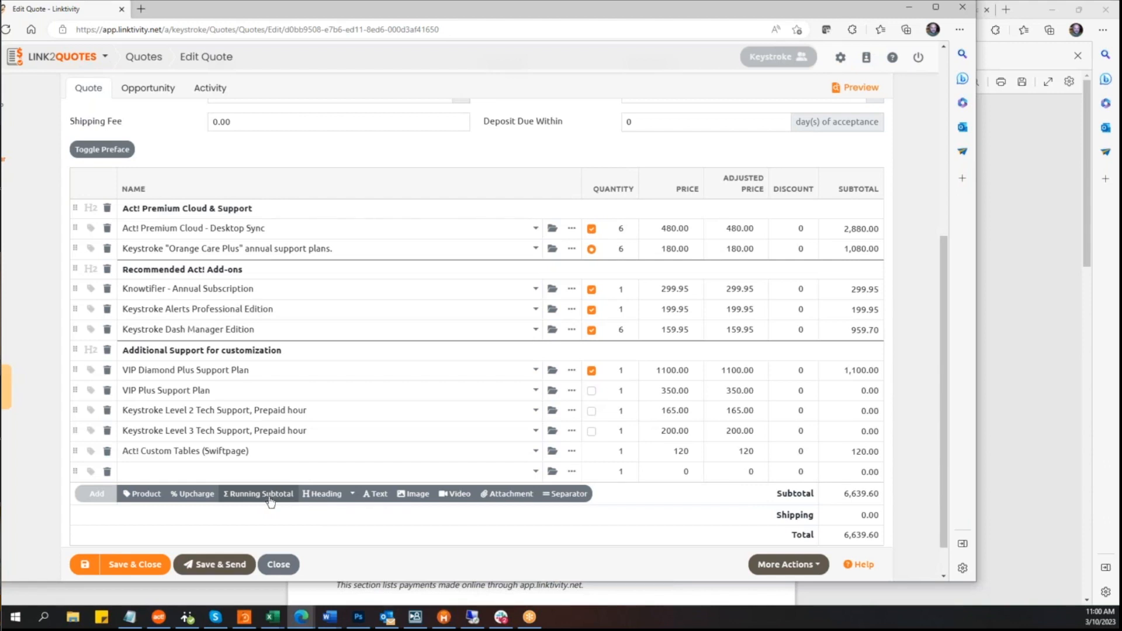
Step: Check the heading options, add an attachment line to the quote, and browse its documents without choosing one
{"action": "left_click", "coordinate": [352, 496]}
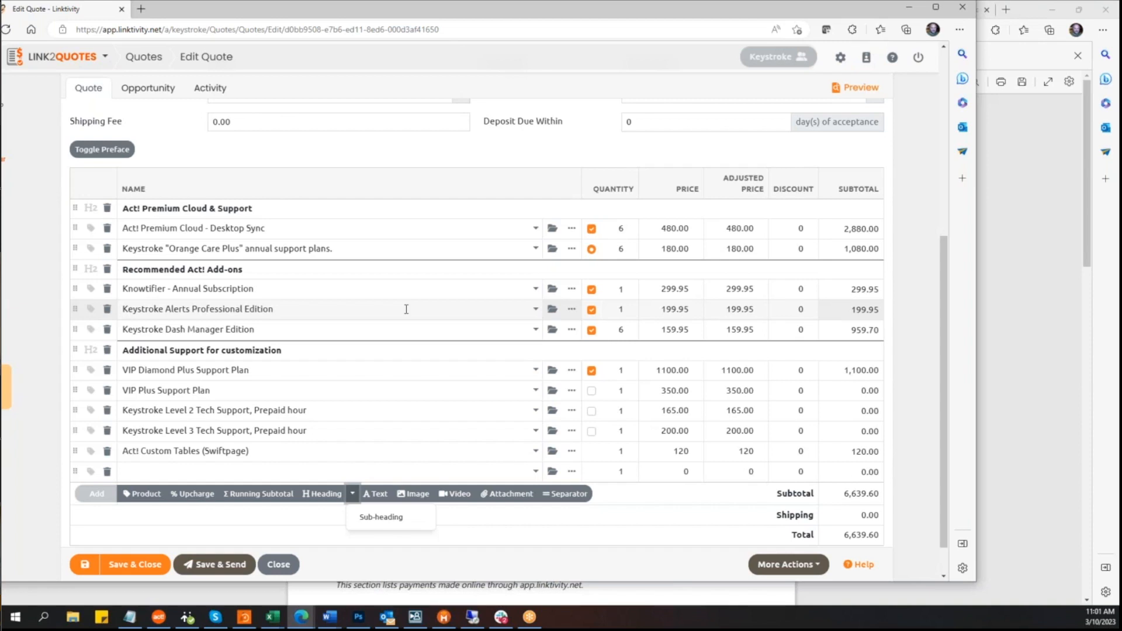
{"action": "left_click", "coordinate": [440, 507]}
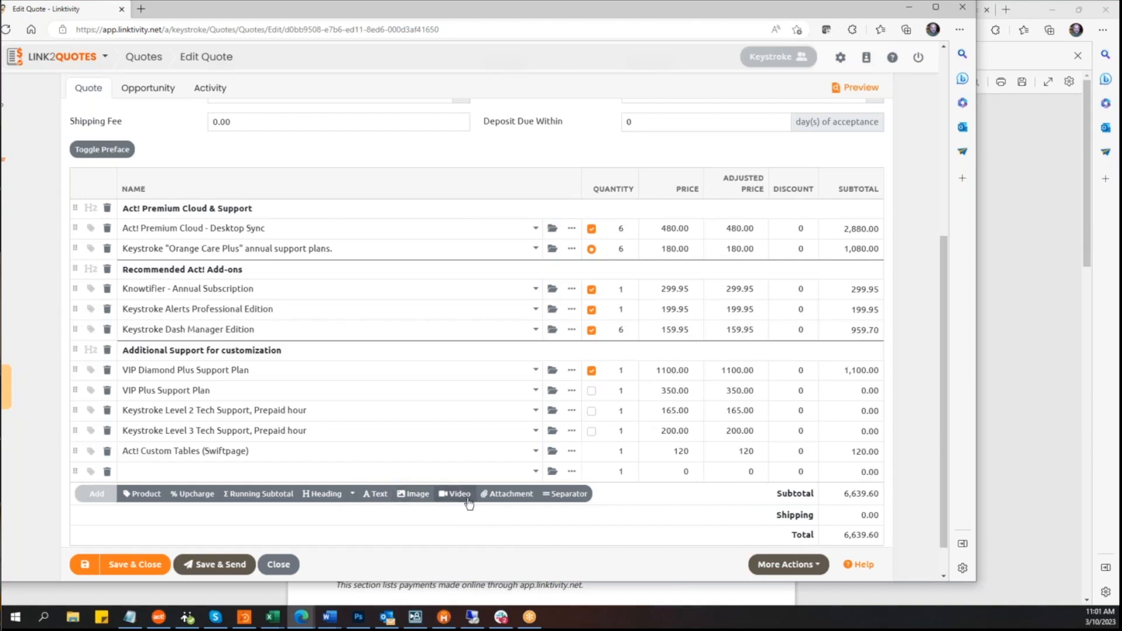
{"action": "left_click", "coordinate": [511, 495]}
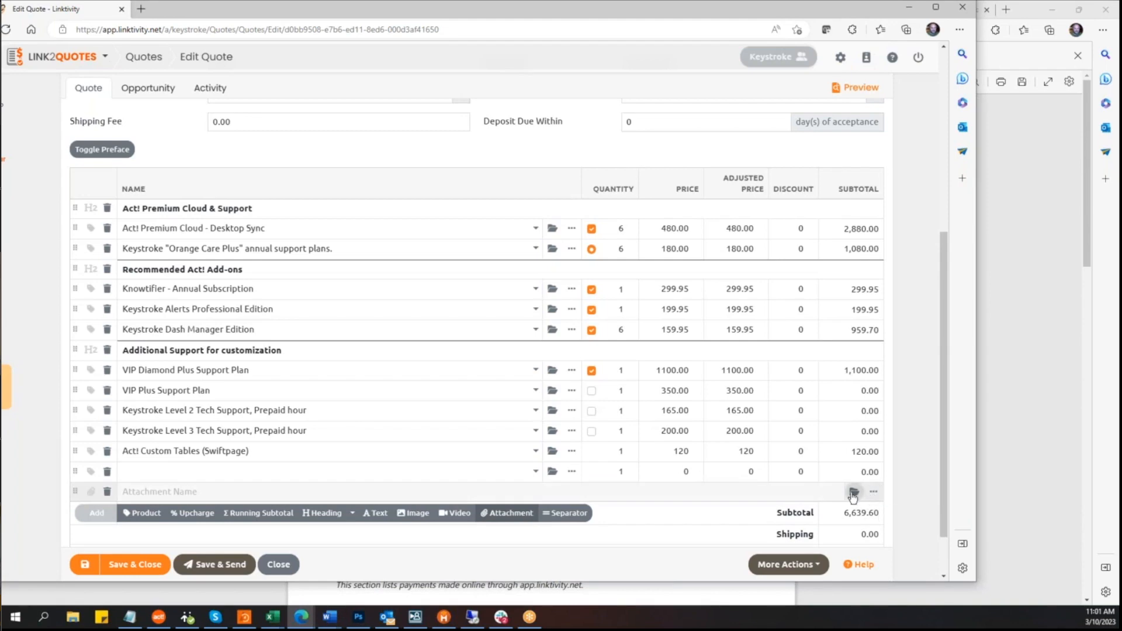
{"action": "left_click", "coordinate": [854, 492]}
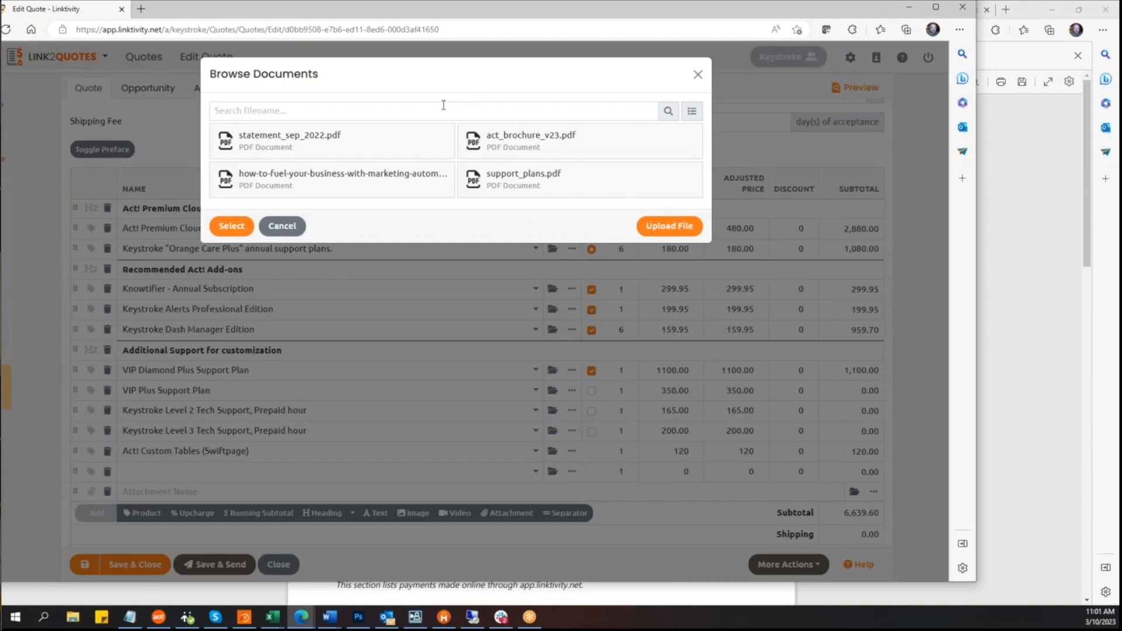
{"action": "left_click", "coordinate": [699, 76]}
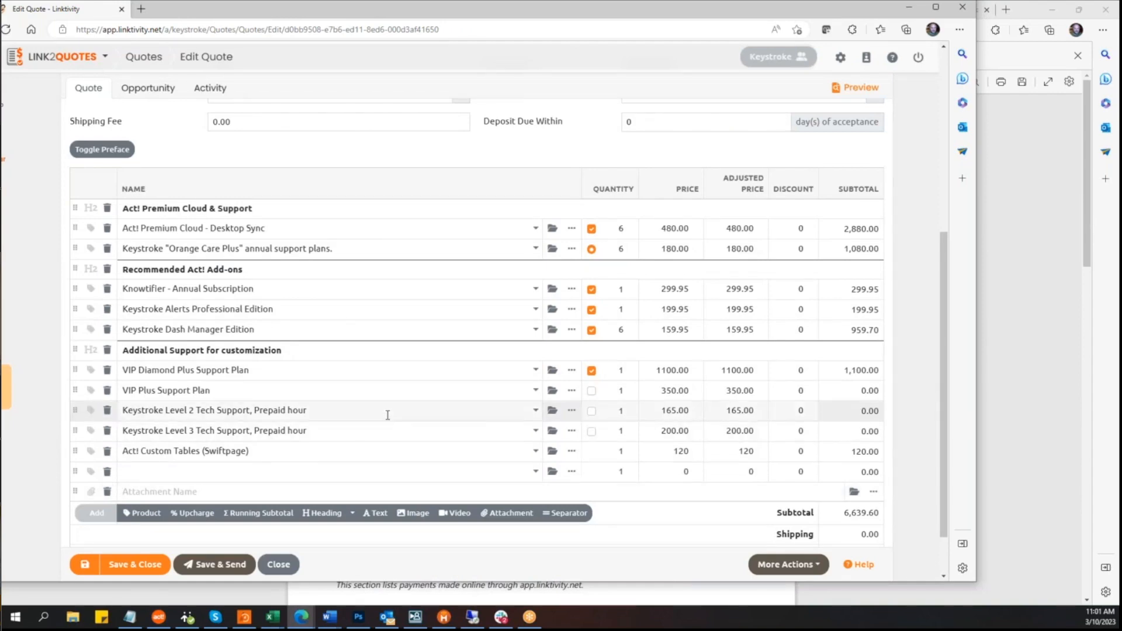
Step: Close the quote editor and scroll through the list of open quotes
{"action": "scroll", "coordinate": [392, 418], "scroll_direction": "down", "scroll_amount": 1}
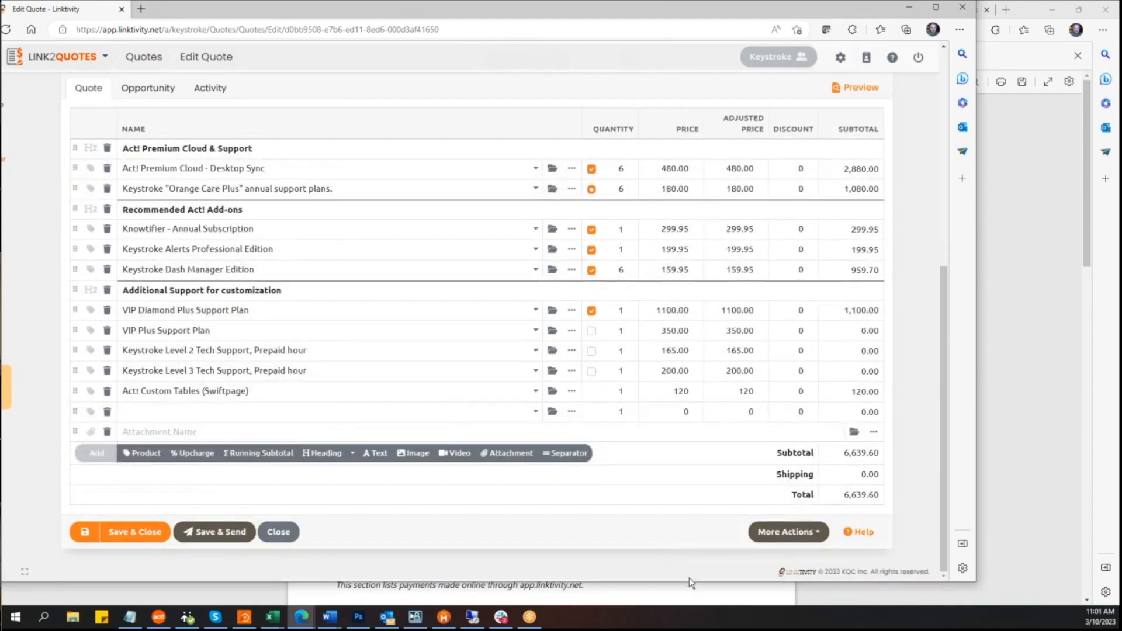
{"action": "left_click", "coordinate": [280, 533]}
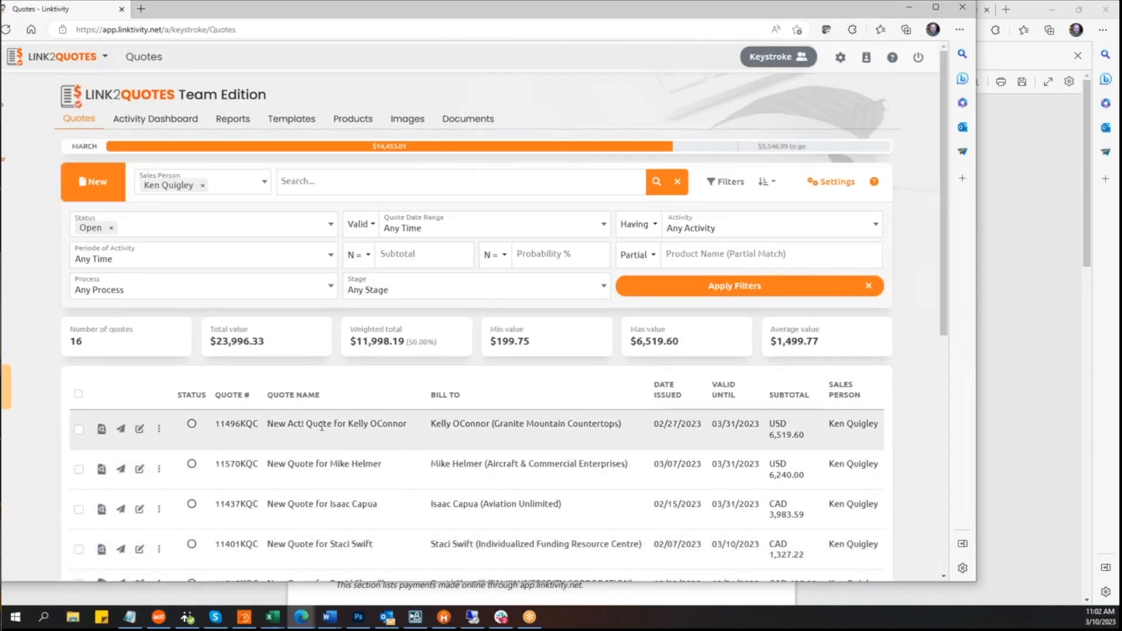
{"action": "scroll", "coordinate": [322, 426], "scroll_direction": "down", "scroll_amount": 1}
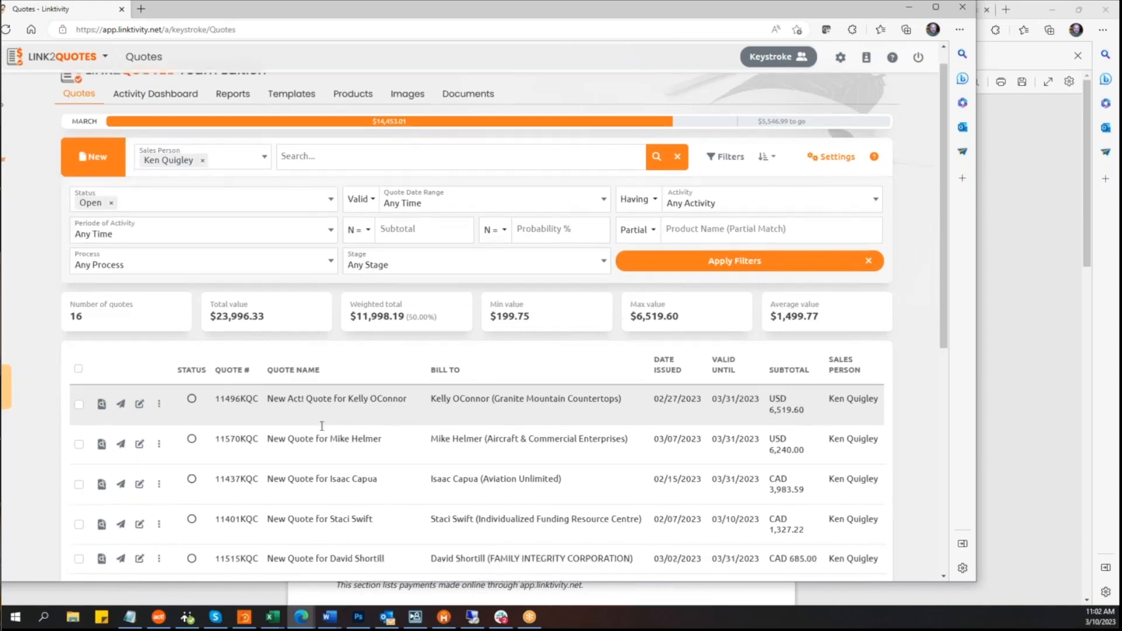
{"action": "scroll", "coordinate": [331, 405], "scroll_direction": "up", "scroll_amount": 1}
{"action": "scroll", "coordinate": [330, 405], "scroll_direction": "down", "scroll_amount": 5}
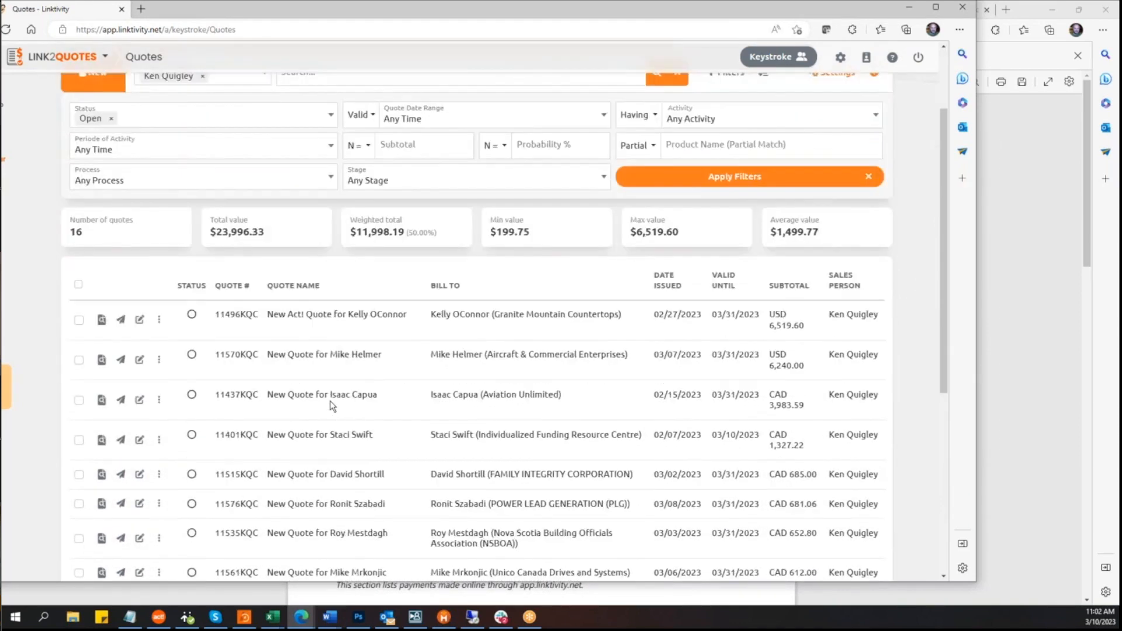
{"action": "scroll", "coordinate": [331, 405], "scroll_direction": "up", "scroll_amount": 3}
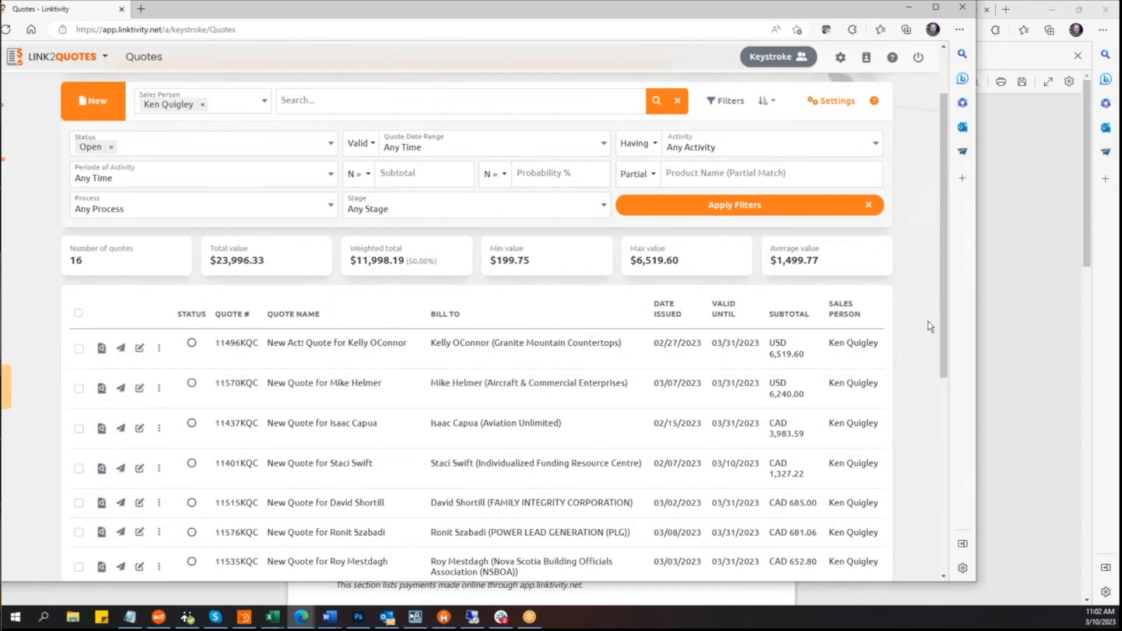
Step: View the sort options, then open the Schedule a Follow-up form for an open quote and cancel it
{"action": "left_click", "coordinate": [769, 101]}
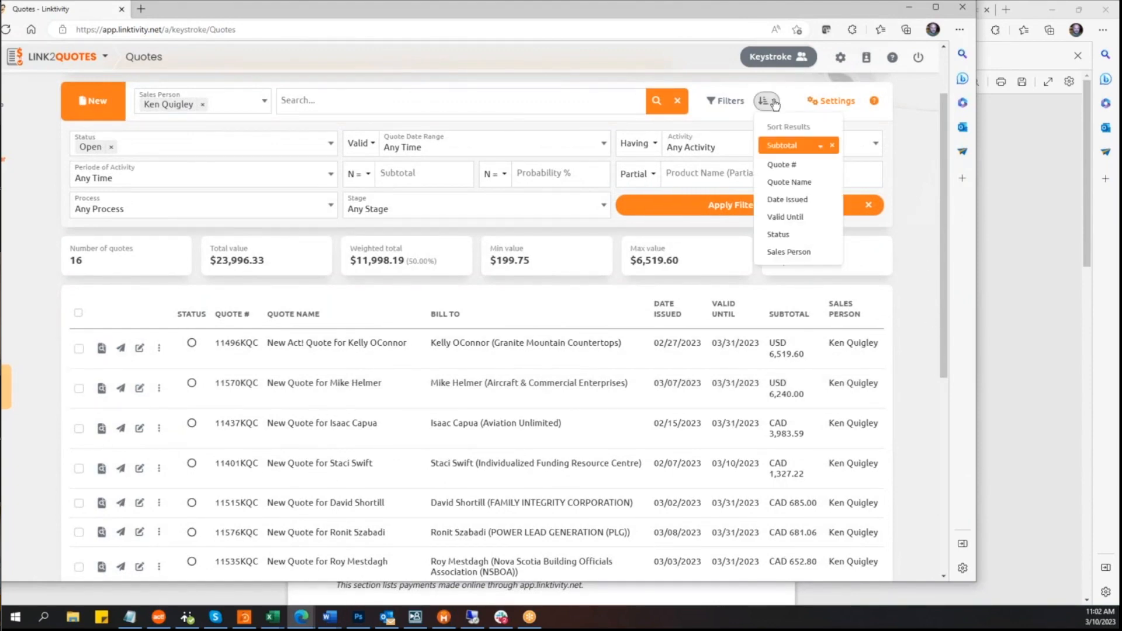
{"action": "left_click", "coordinate": [912, 187]}
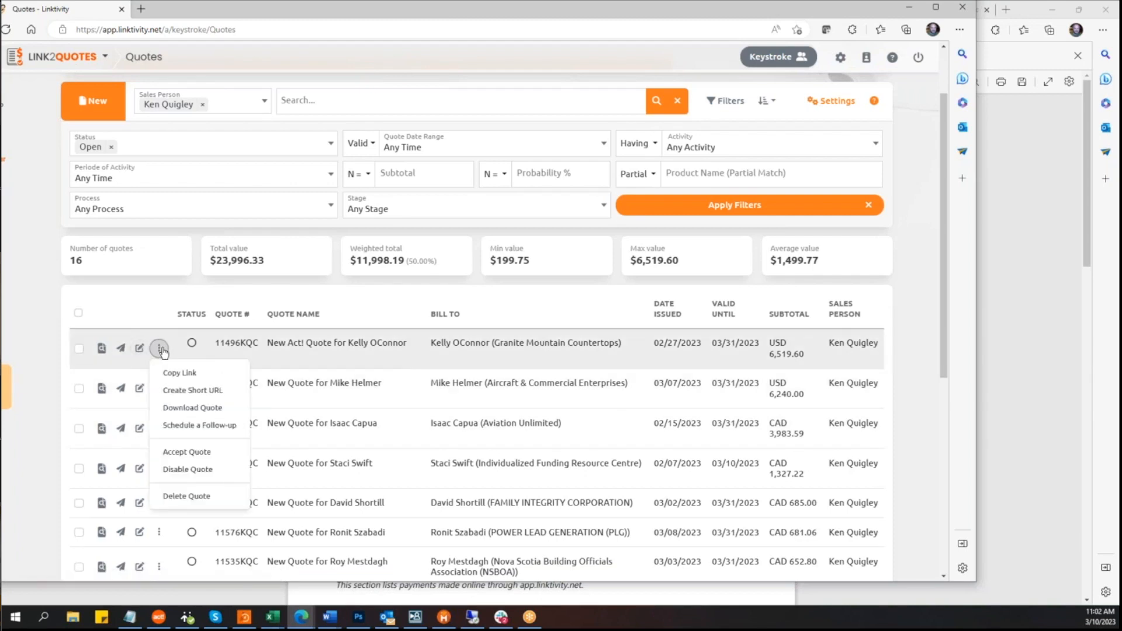
{"action": "left_click", "coordinate": [226, 429]}
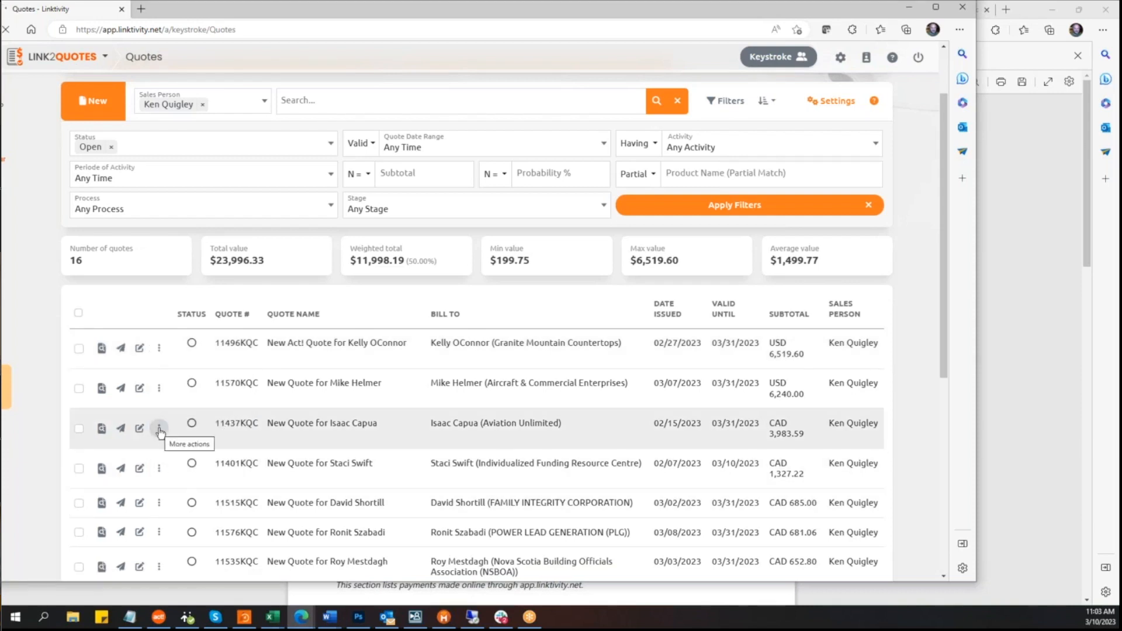
{"action": "left_click", "coordinate": [160, 430]}
{"action": "left_click", "coordinate": [201, 333]}
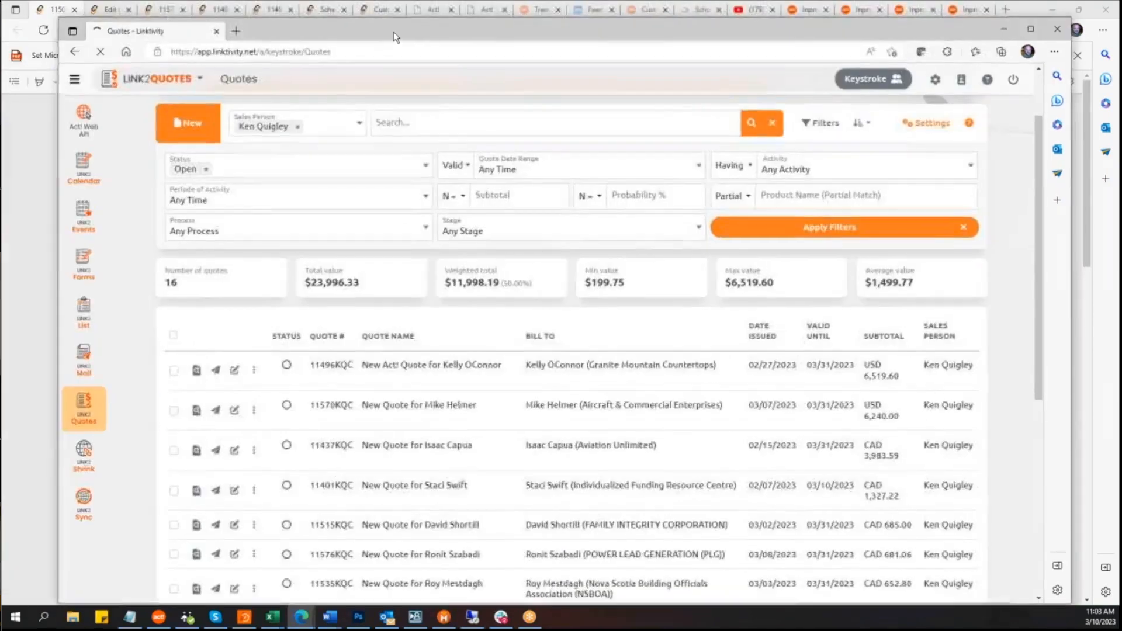
{"action": "double_click", "coordinate": [395, 37]}
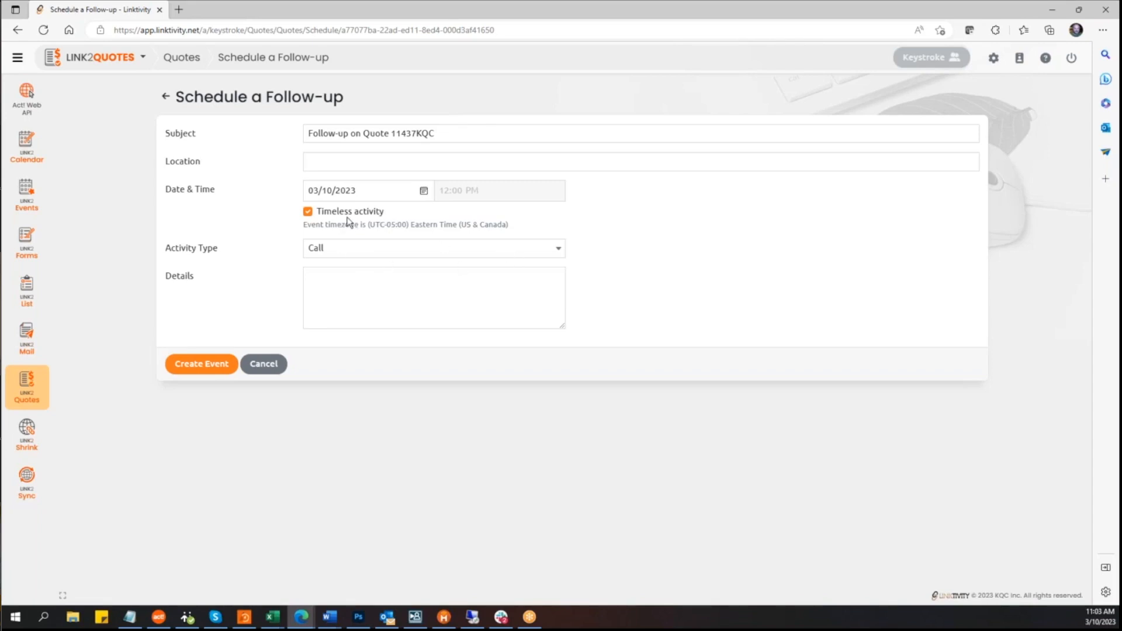
{"action": "left_click", "coordinate": [308, 213]}
{"action": "left_click", "coordinate": [308, 212]}
{"action": "left_click", "coordinate": [270, 369]}
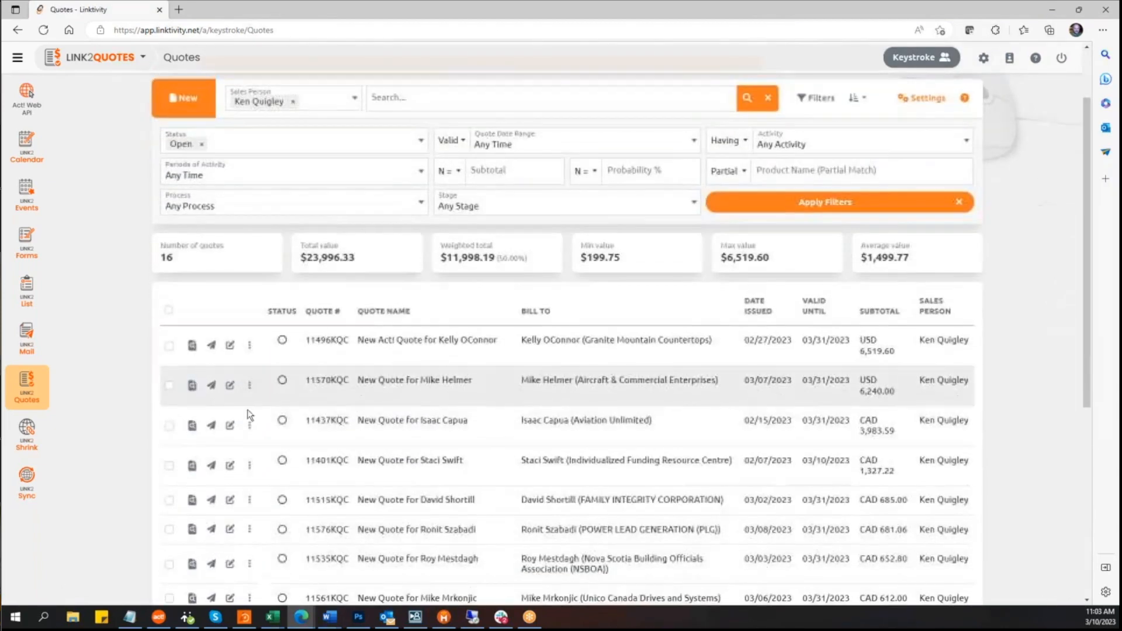
Step: Open the Accept Quote confirmation for the last quote in the list, untick customer notification, then cancel
{"action": "left_click", "coordinate": [250, 345]}
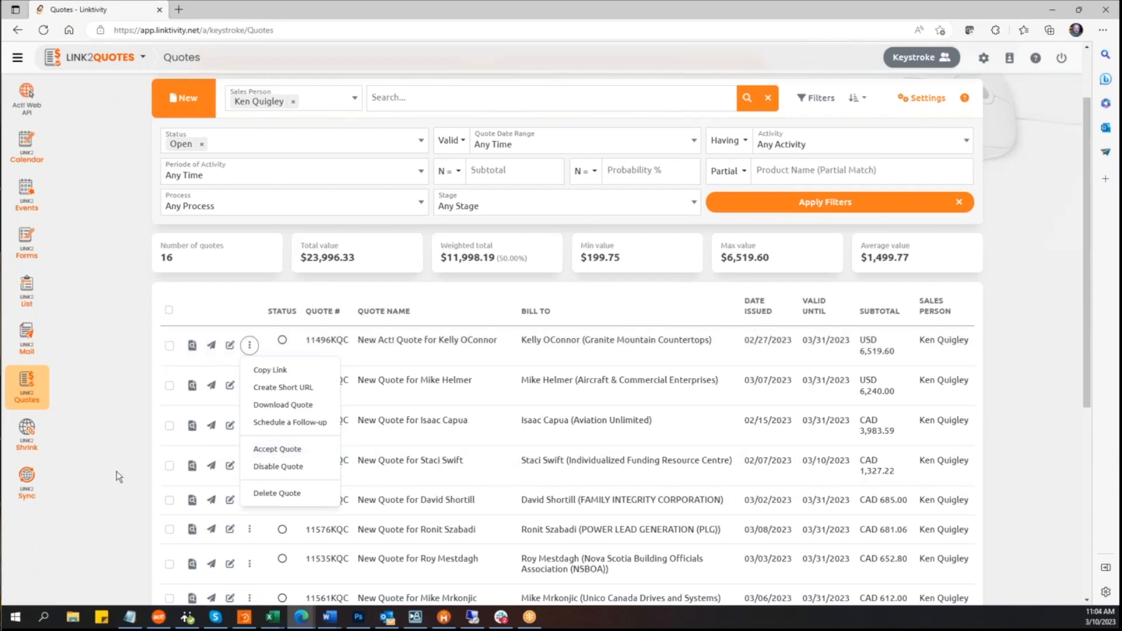
{"action": "left_click", "coordinate": [116, 473]}
{"action": "scroll", "coordinate": [116, 473], "scroll_direction": "down", "scroll_amount": 6}
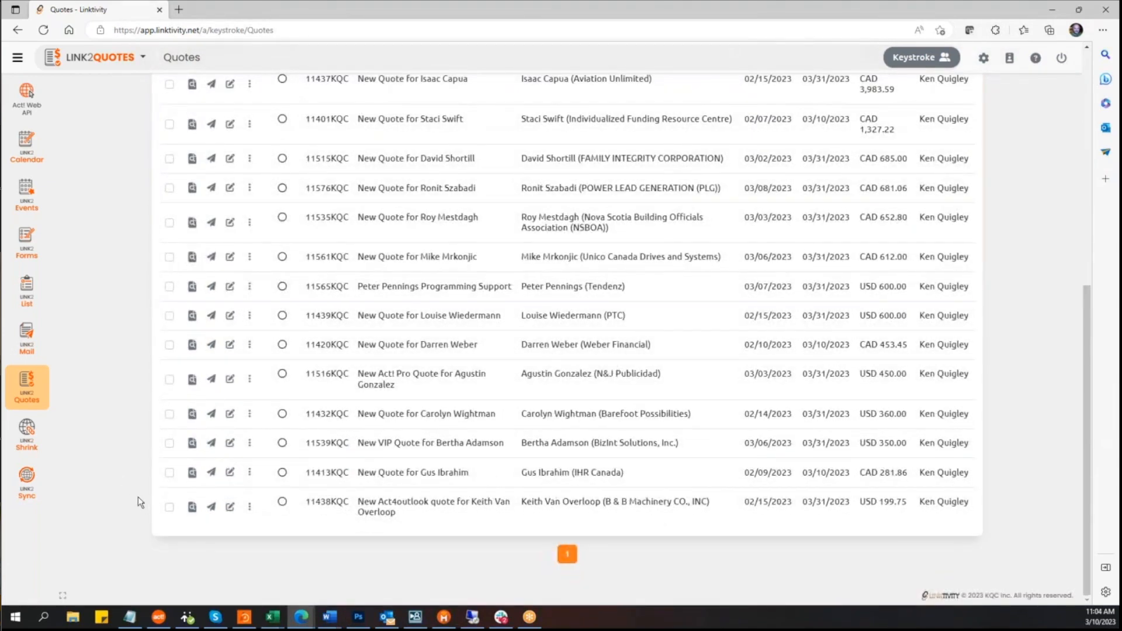
{"action": "left_click", "coordinate": [247, 509]}
{"action": "left_click", "coordinate": [267, 440]}
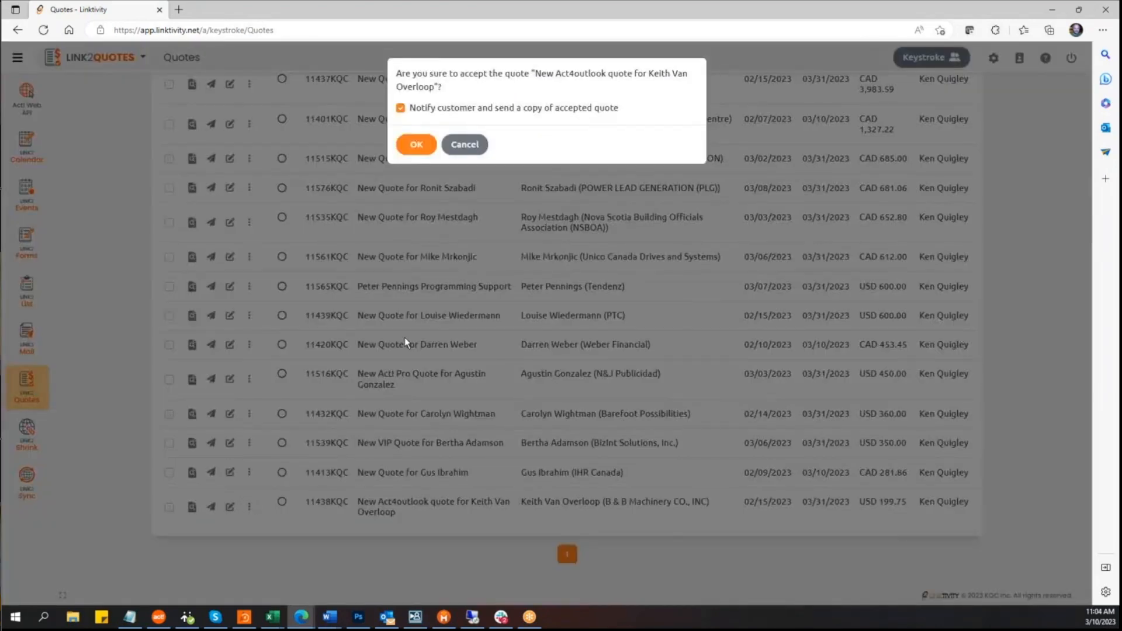
{"action": "left_click", "coordinate": [401, 108]}
{"action": "left_click", "coordinate": [464, 145]}
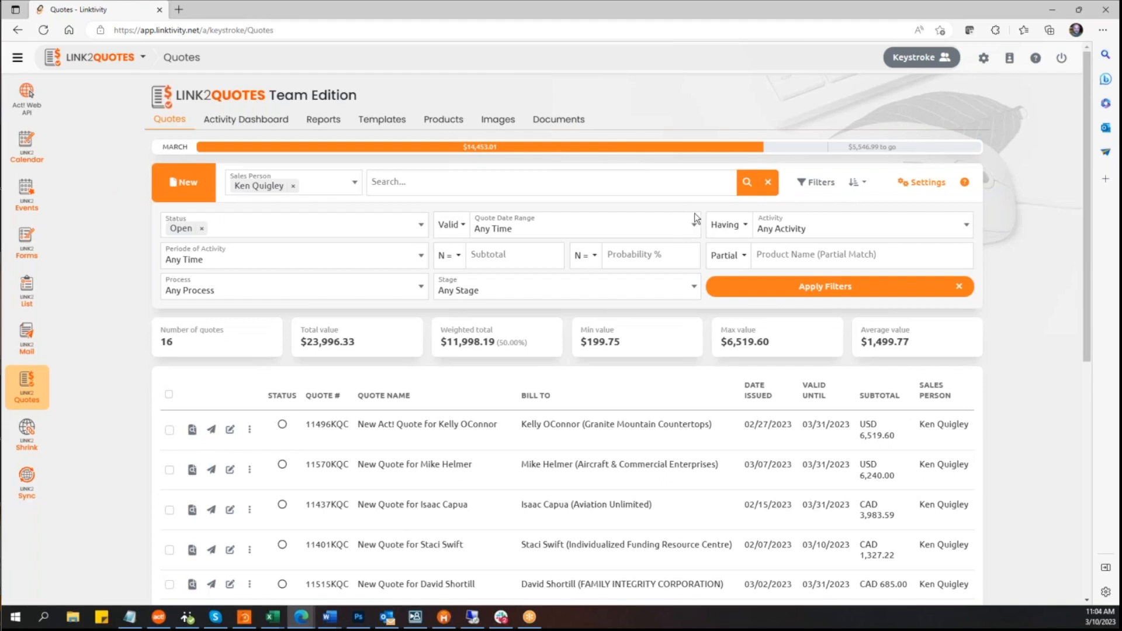
Step: Clear the quote filters to list every sales person's quotes and toggle the filter panel
{"action": "left_click", "coordinate": [769, 182]}
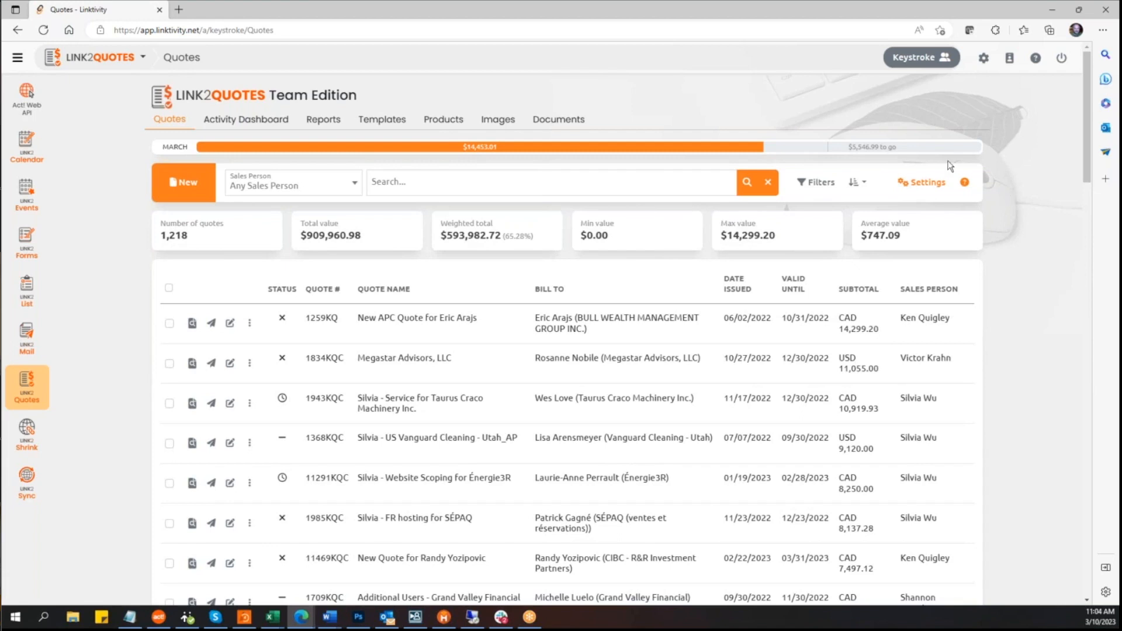
{"action": "left_click", "coordinate": [813, 183]}
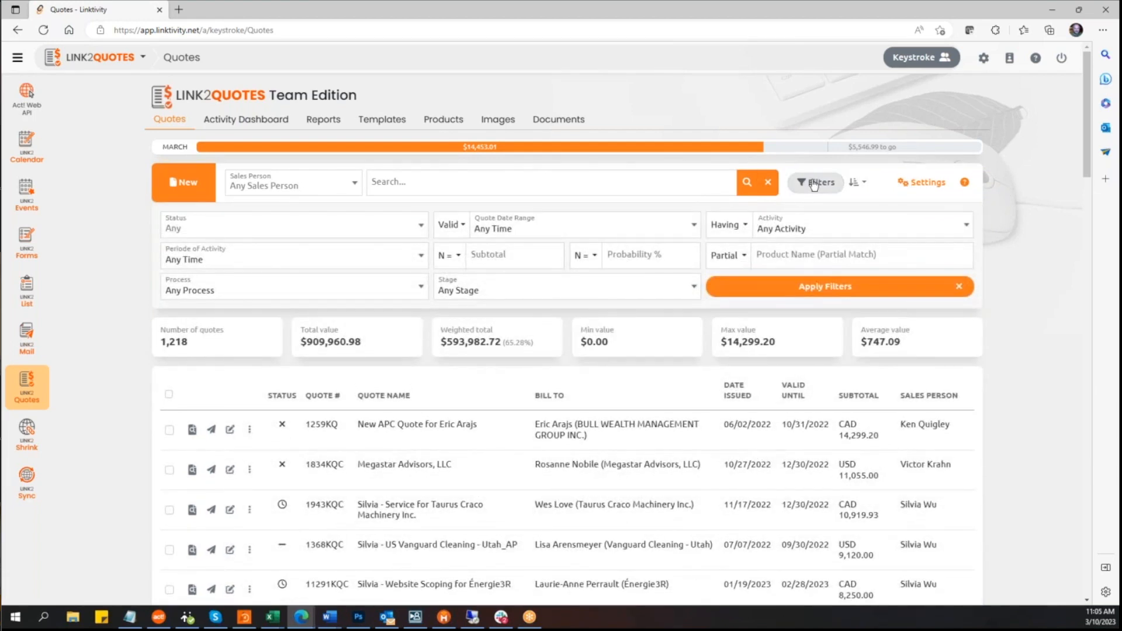
{"action": "left_click", "coordinate": [813, 183]}
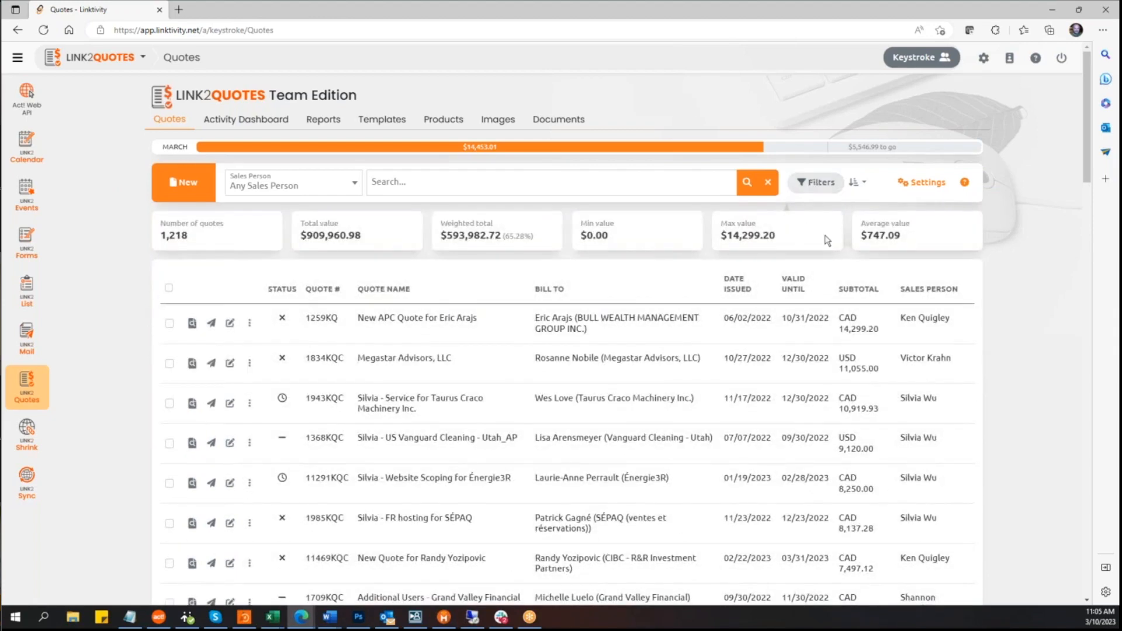
Step: Open the Activity Dashboard, expand and collapse the activity histories of the two Closed - Won quotes, and refresh
{"action": "left_click", "coordinate": [234, 126]}
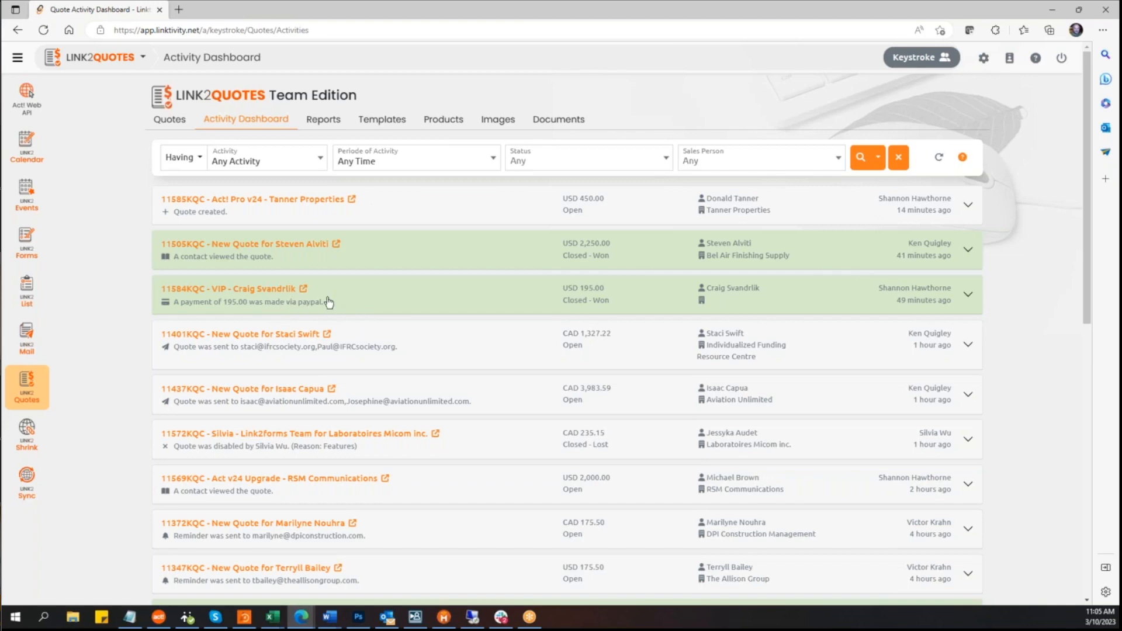
{"action": "left_click", "coordinate": [967, 297]}
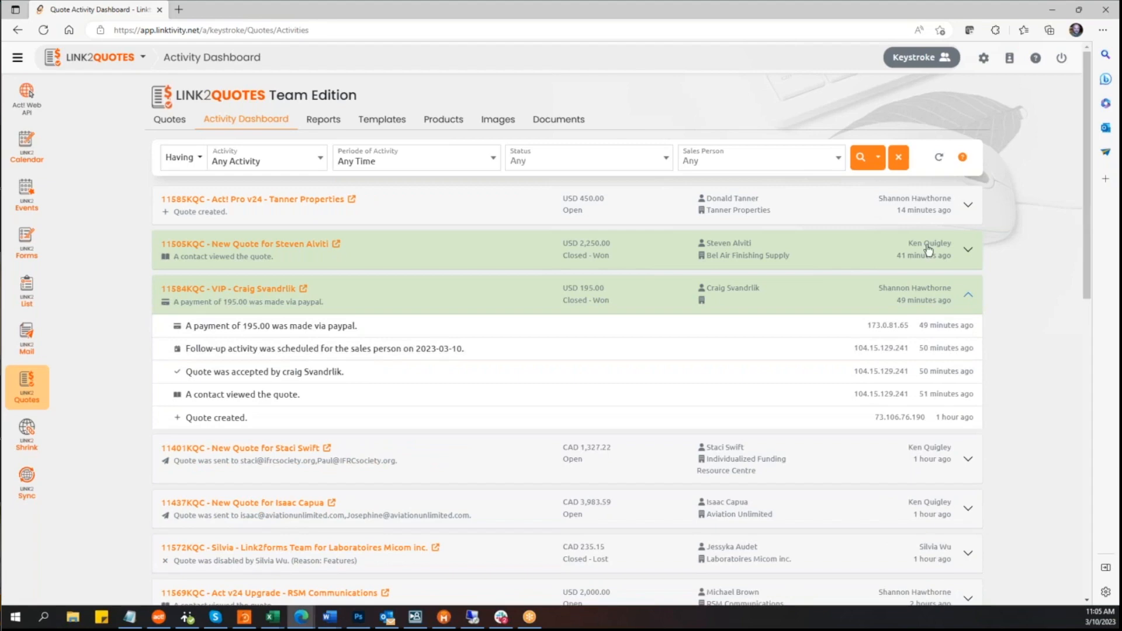
{"action": "left_click", "coordinate": [970, 252]}
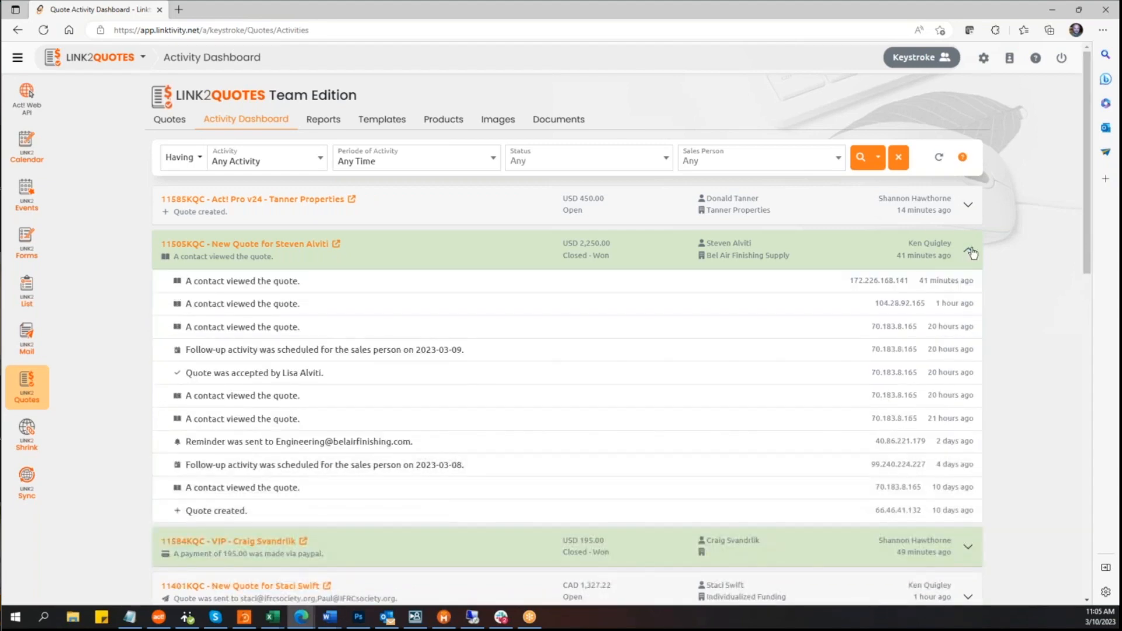
{"action": "left_click", "coordinate": [971, 252]}
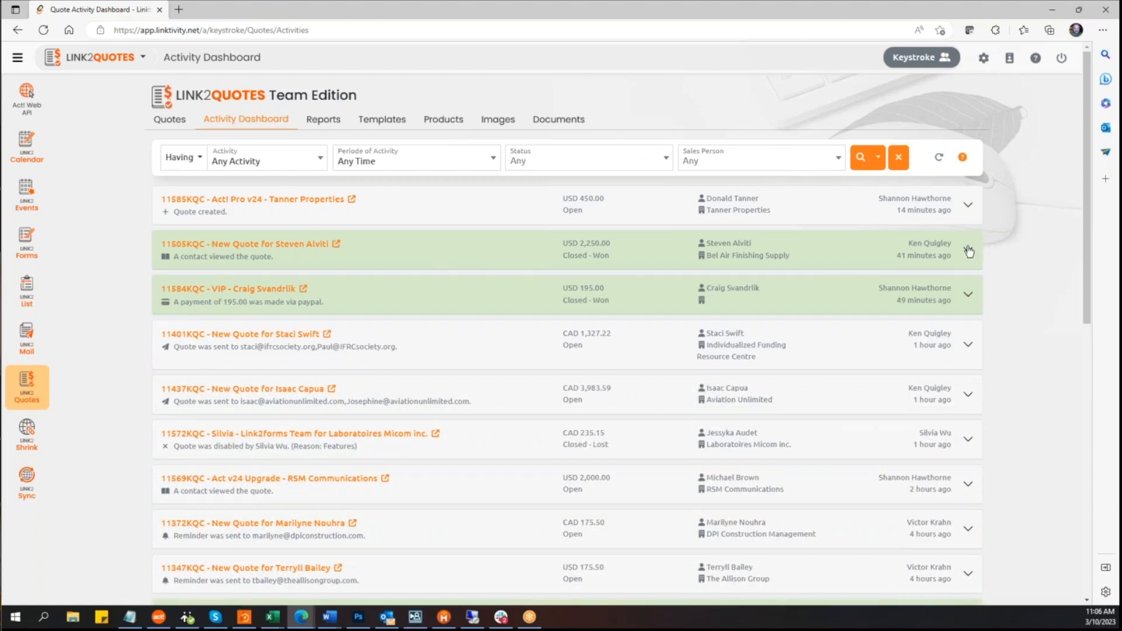
{"action": "left_click", "coordinate": [969, 251]}
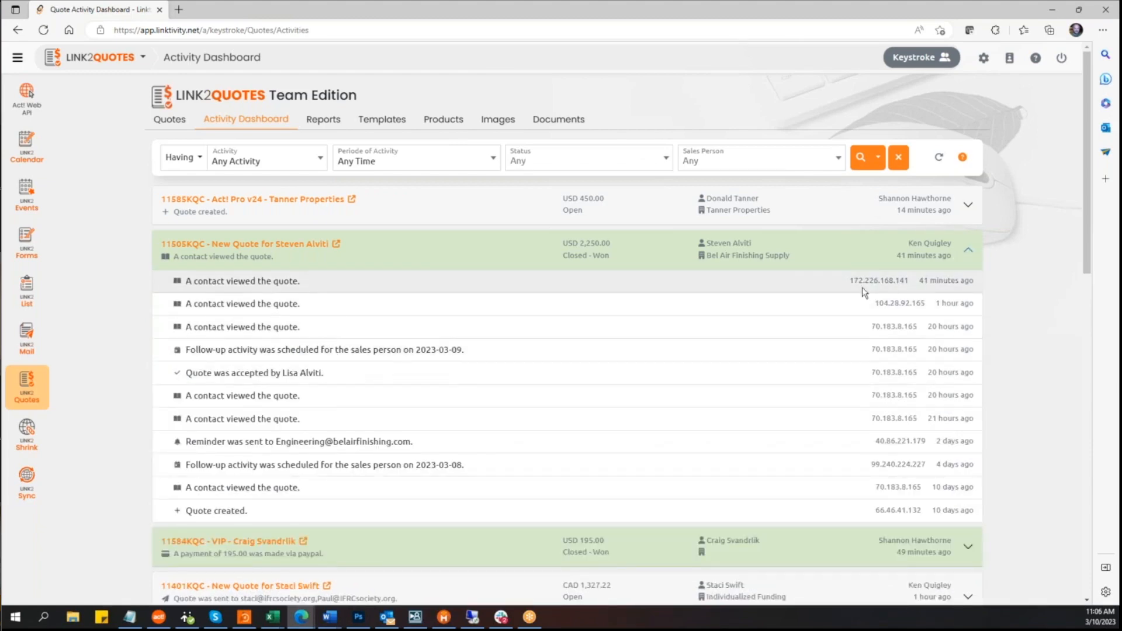
{"action": "left_click", "coordinate": [966, 253]}
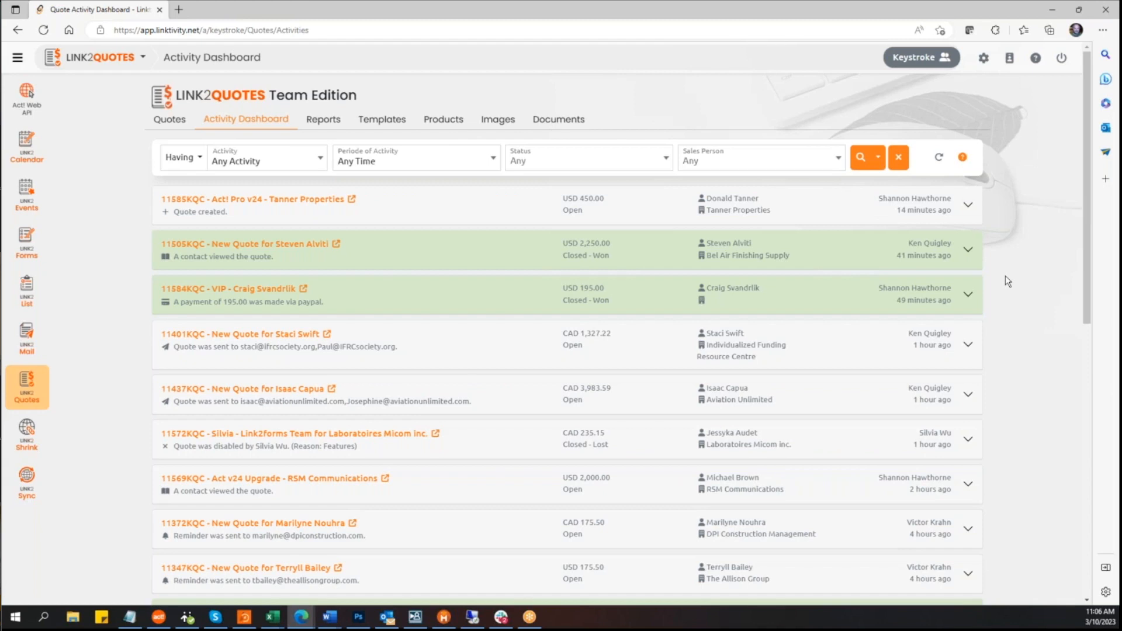
{"action": "left_click", "coordinate": [938, 161]}
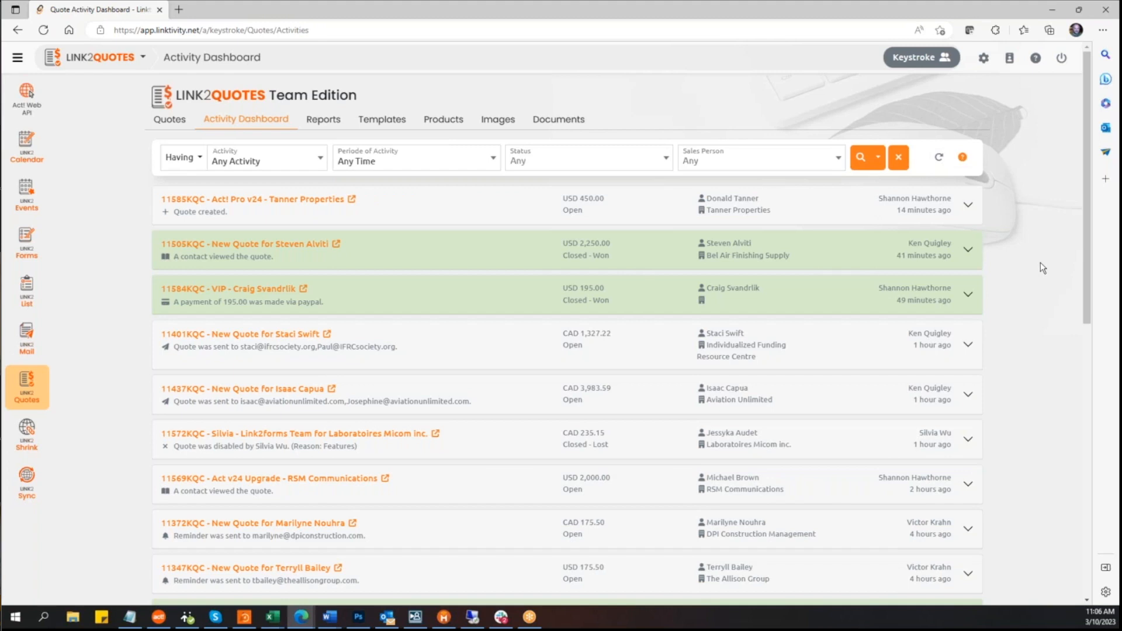